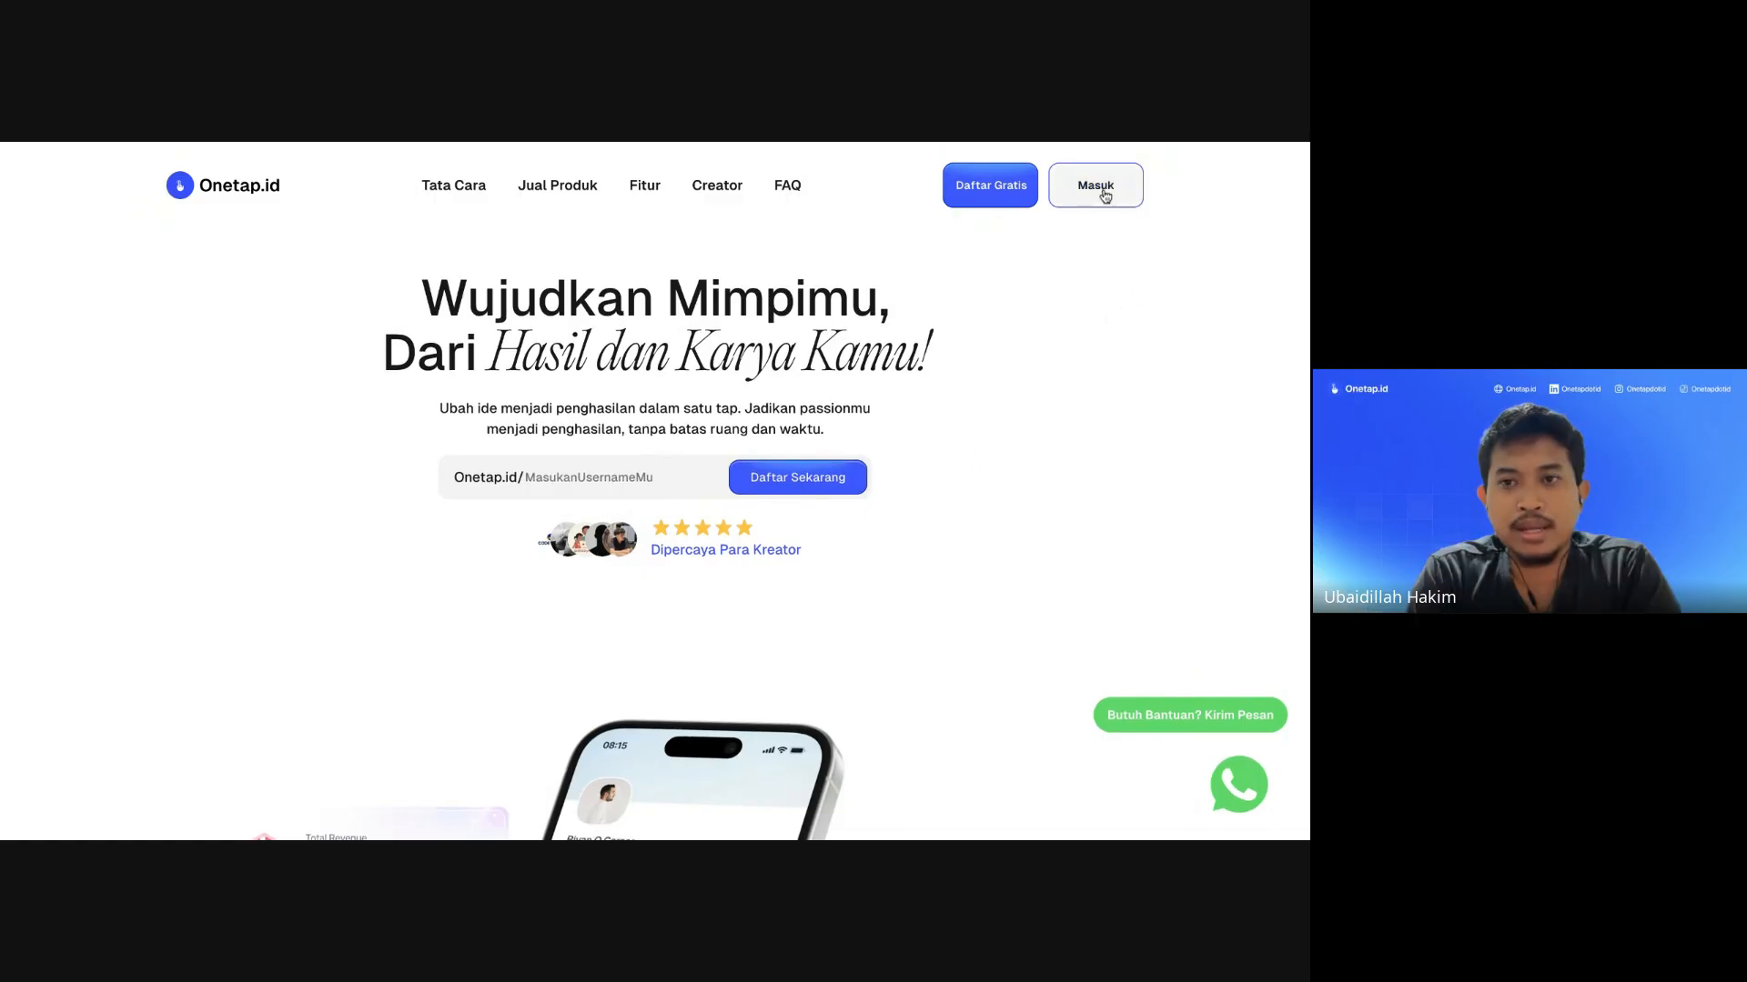
Step: Sign out of the creator account through the side menu's Keluar option and return to the homepage
scroll(921, 370, down, 18)
scroll(920, 371, up, 14)
scroll(920, 371, up, 5)
click(619, 468)
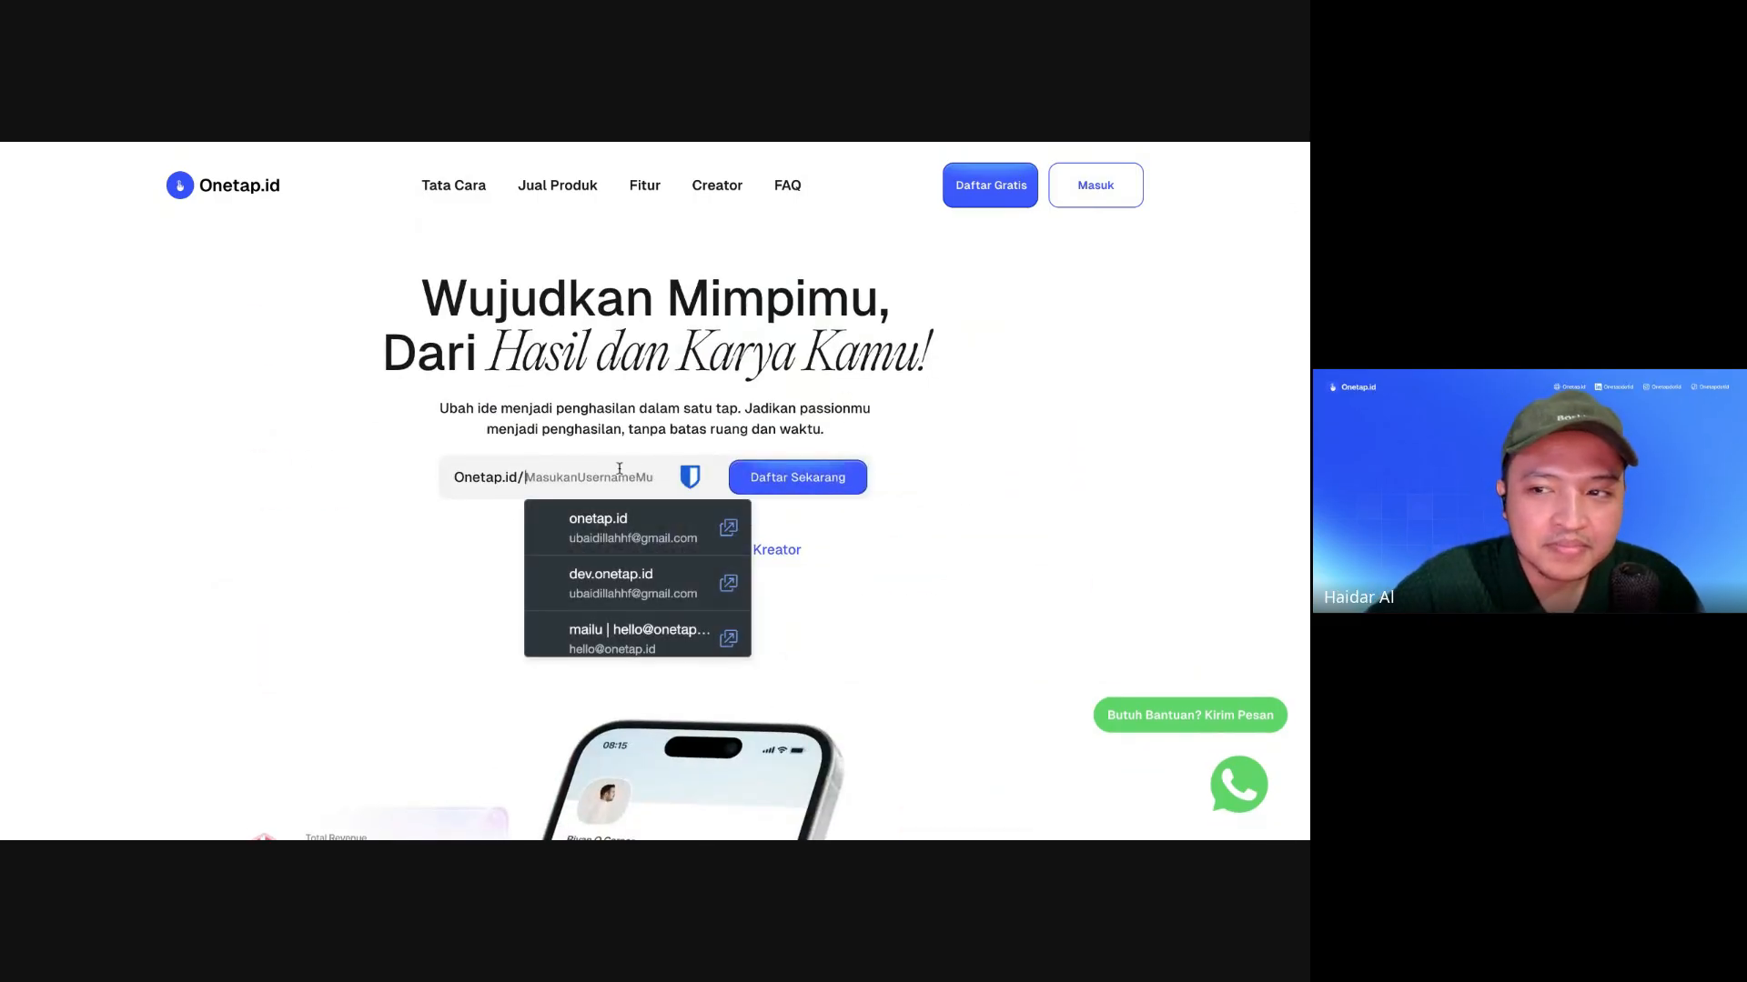
click(875, 434)
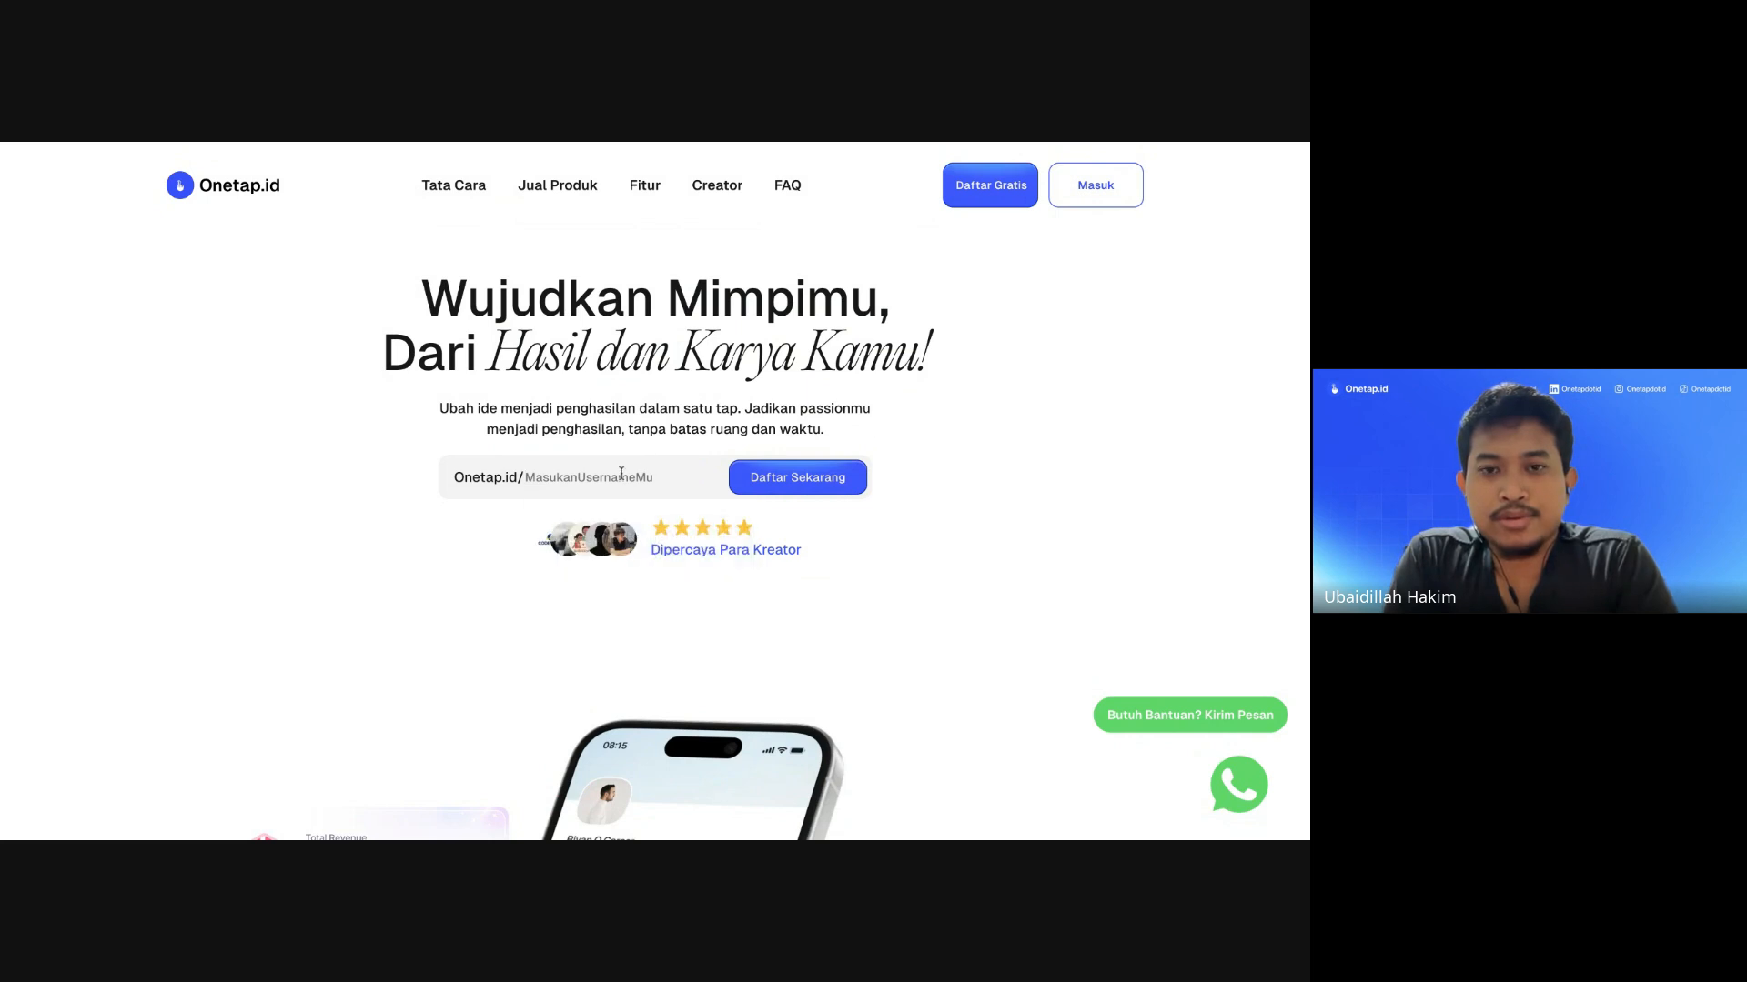
click(1087, 189)
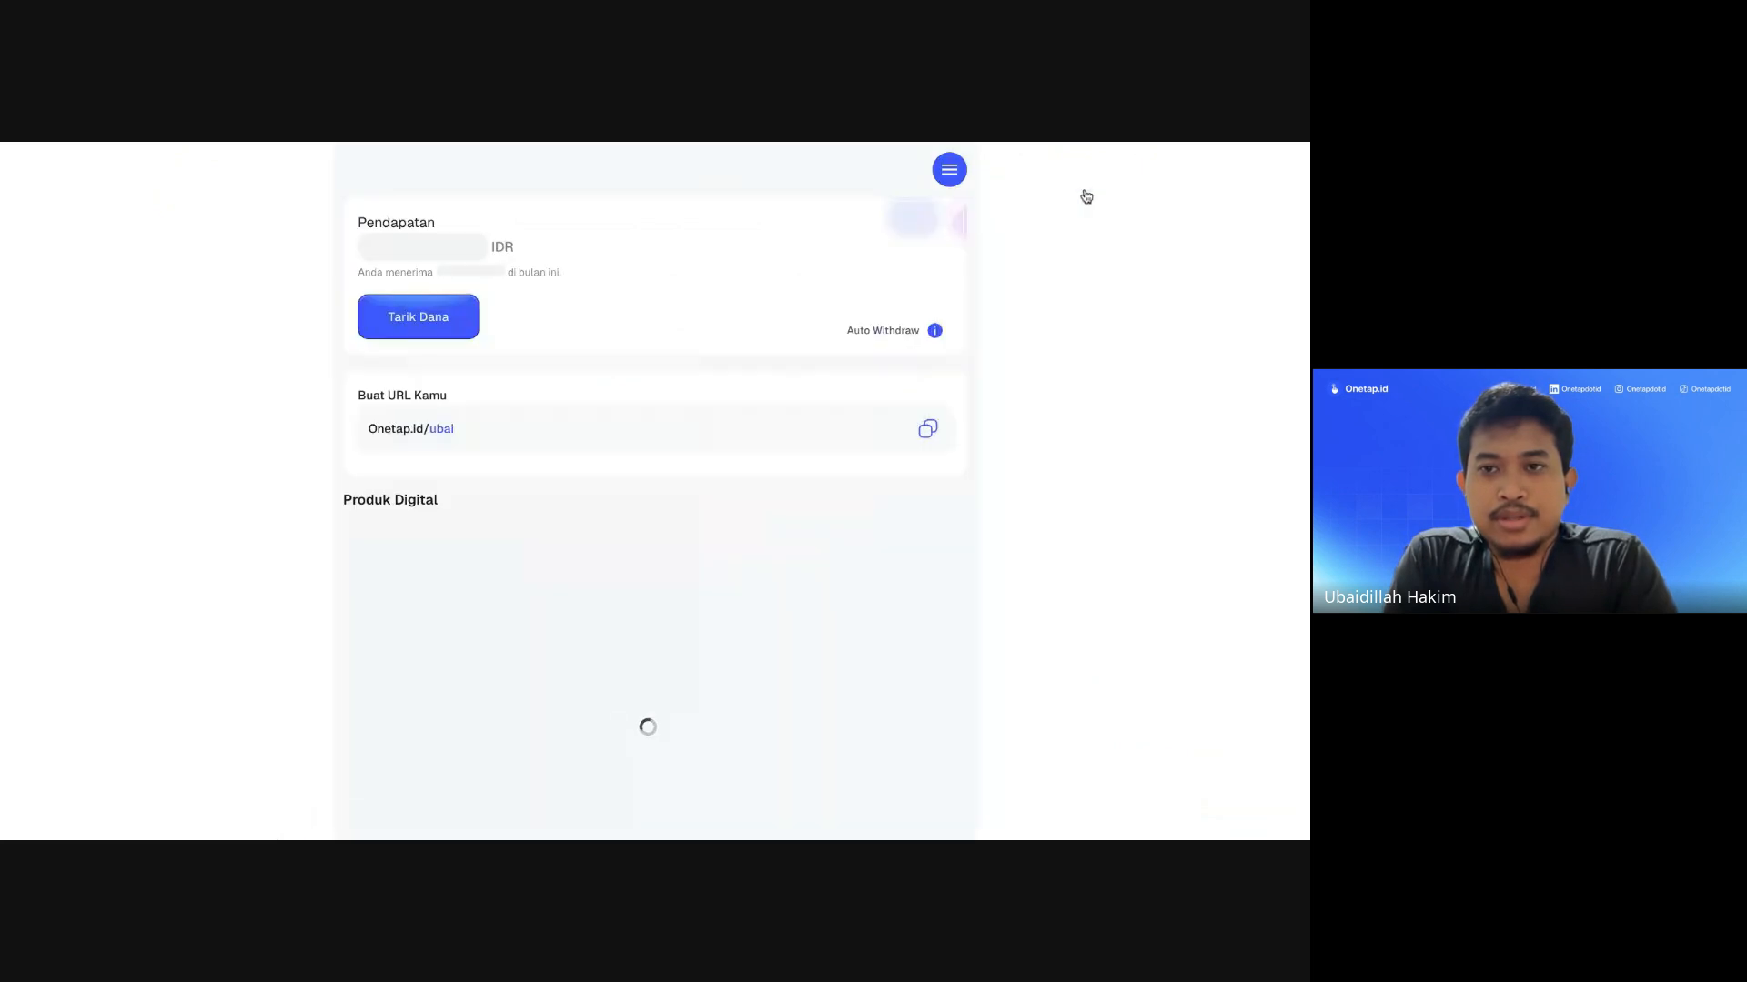
click(952, 172)
click(708, 476)
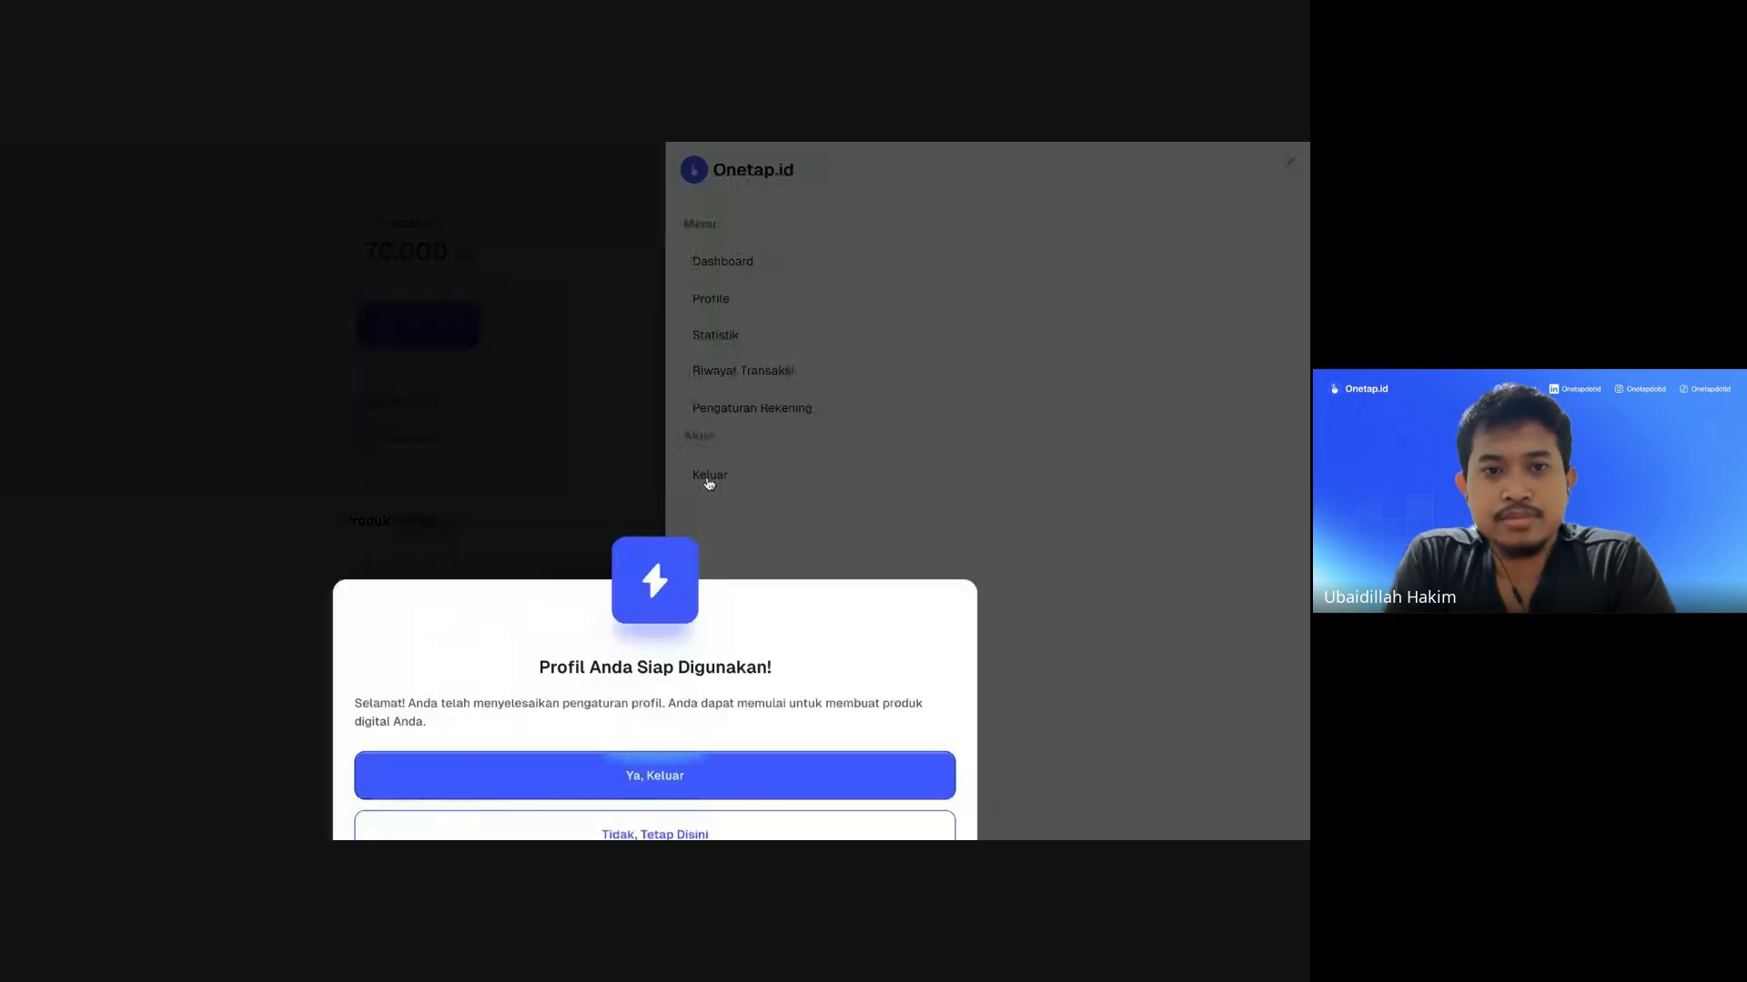
click(653, 731)
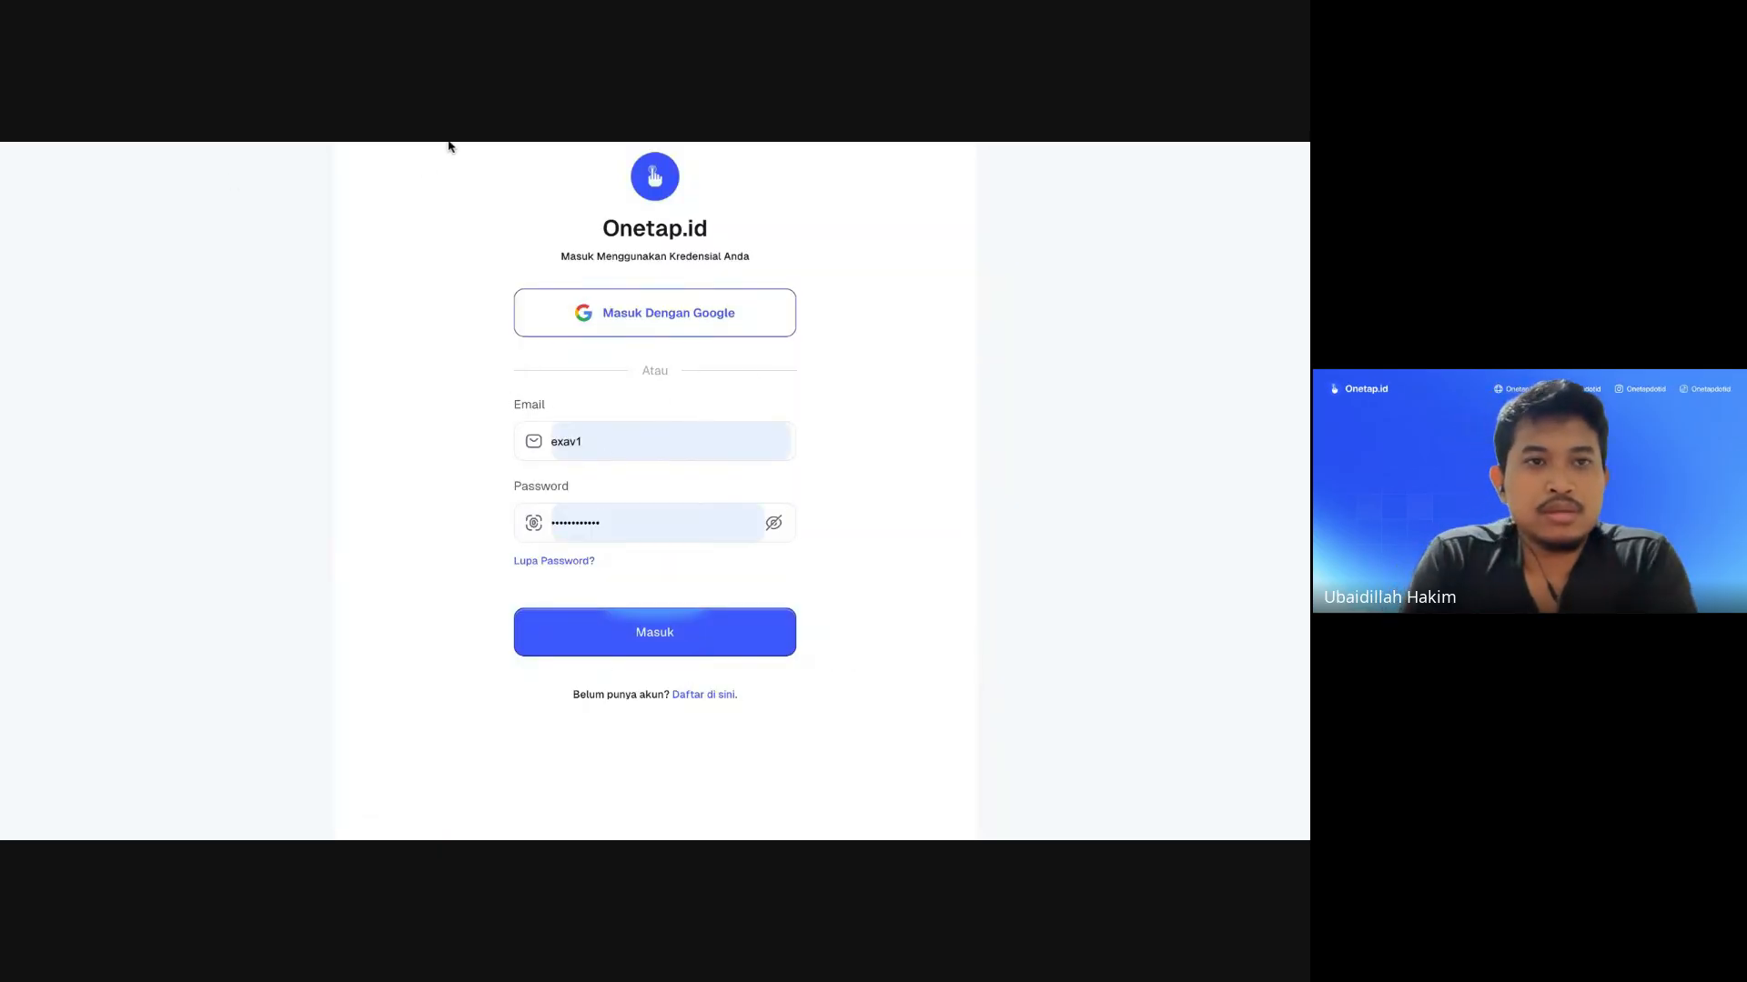
key(Return)
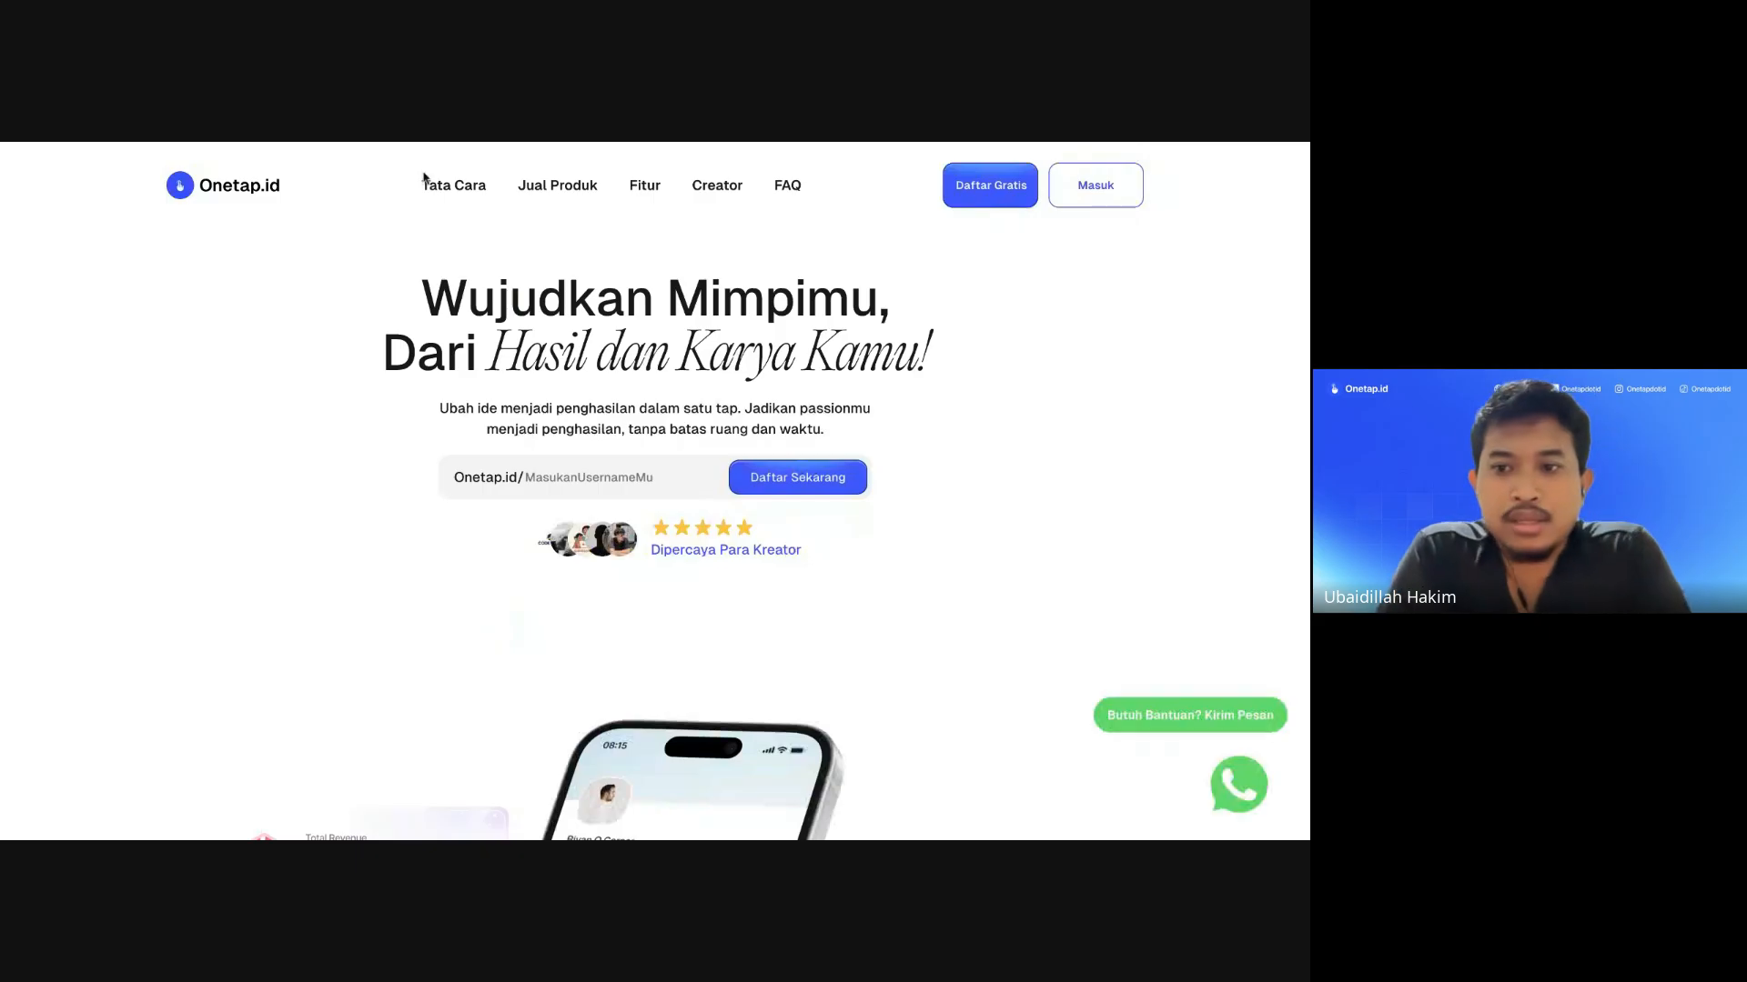
Step: Enter the chosen username in the onetap.id/ claim field on the homepage
scroll(499, 388, down, 20)
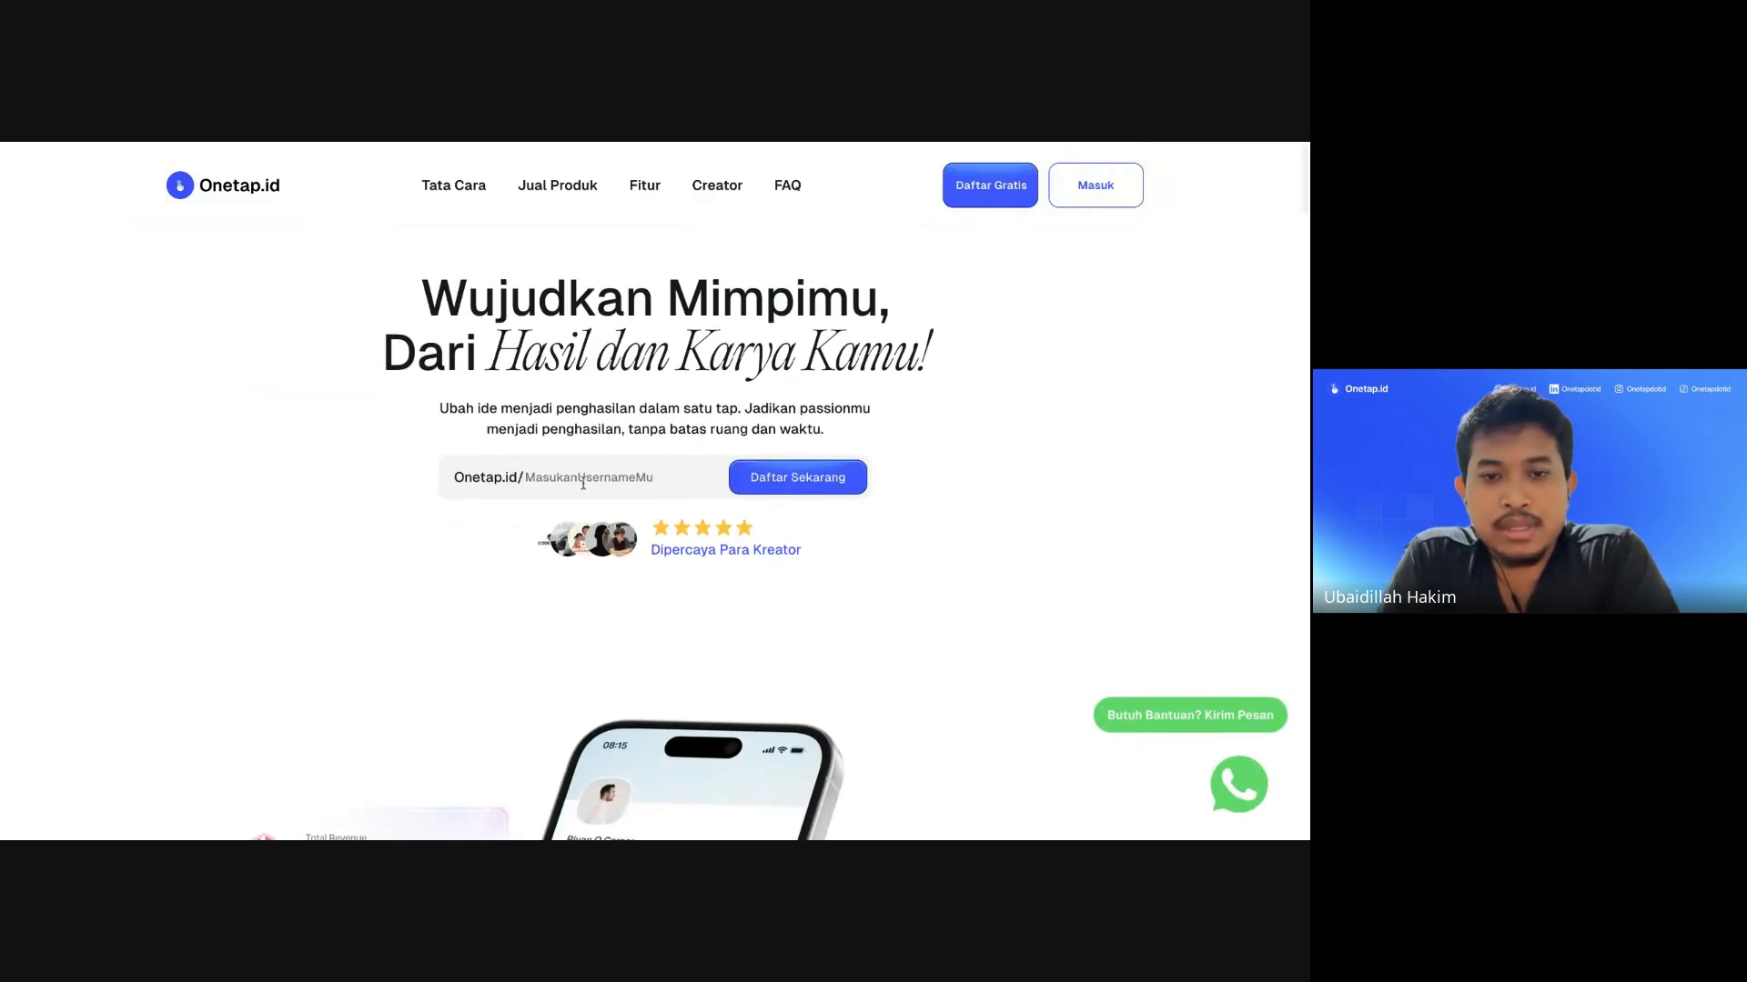
click(601, 475)
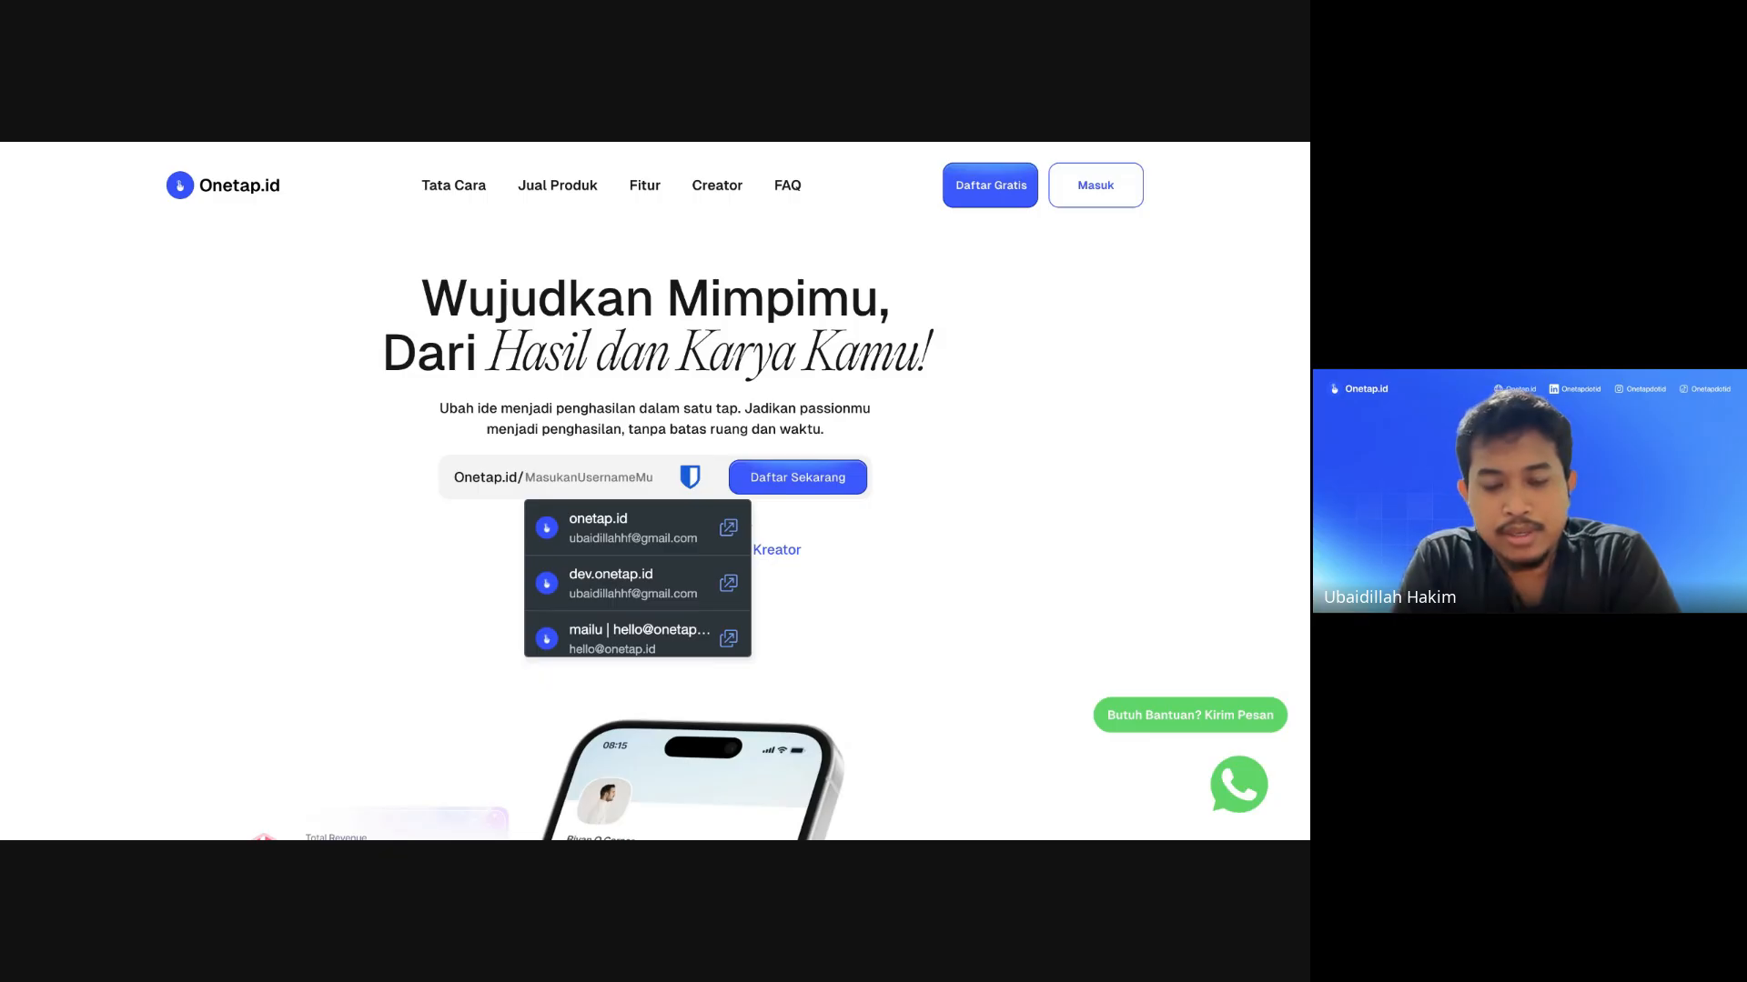
text(hakim)
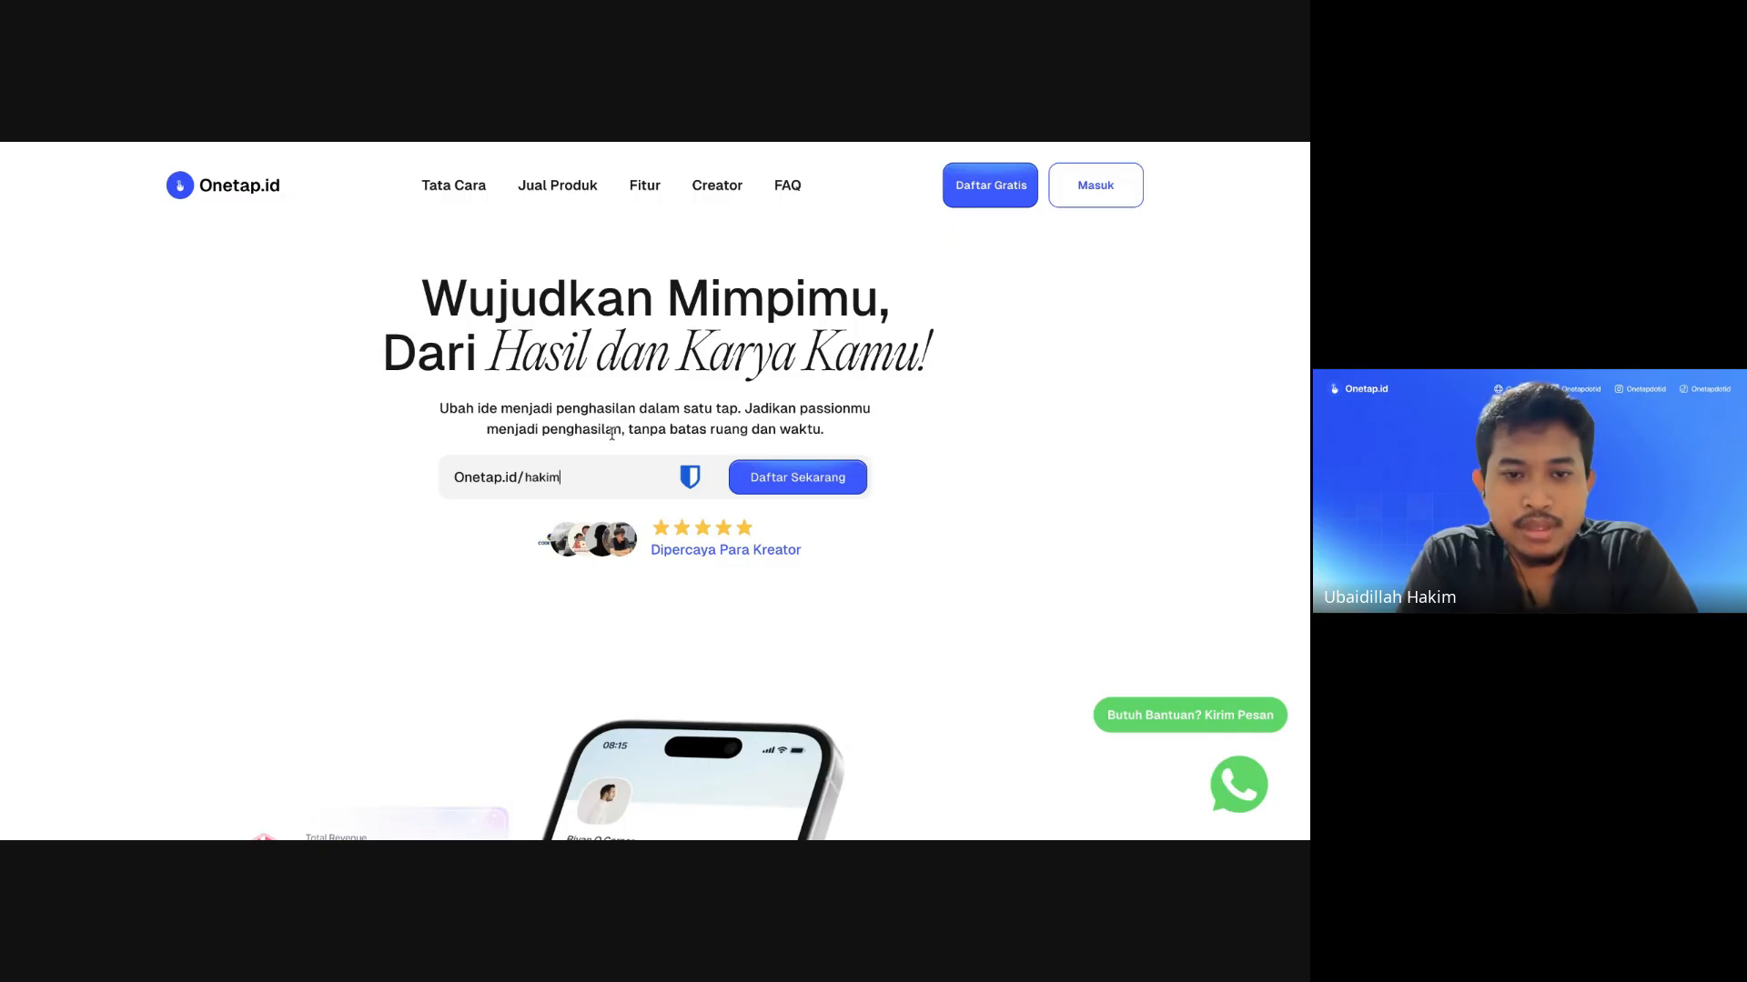
click(385, 444)
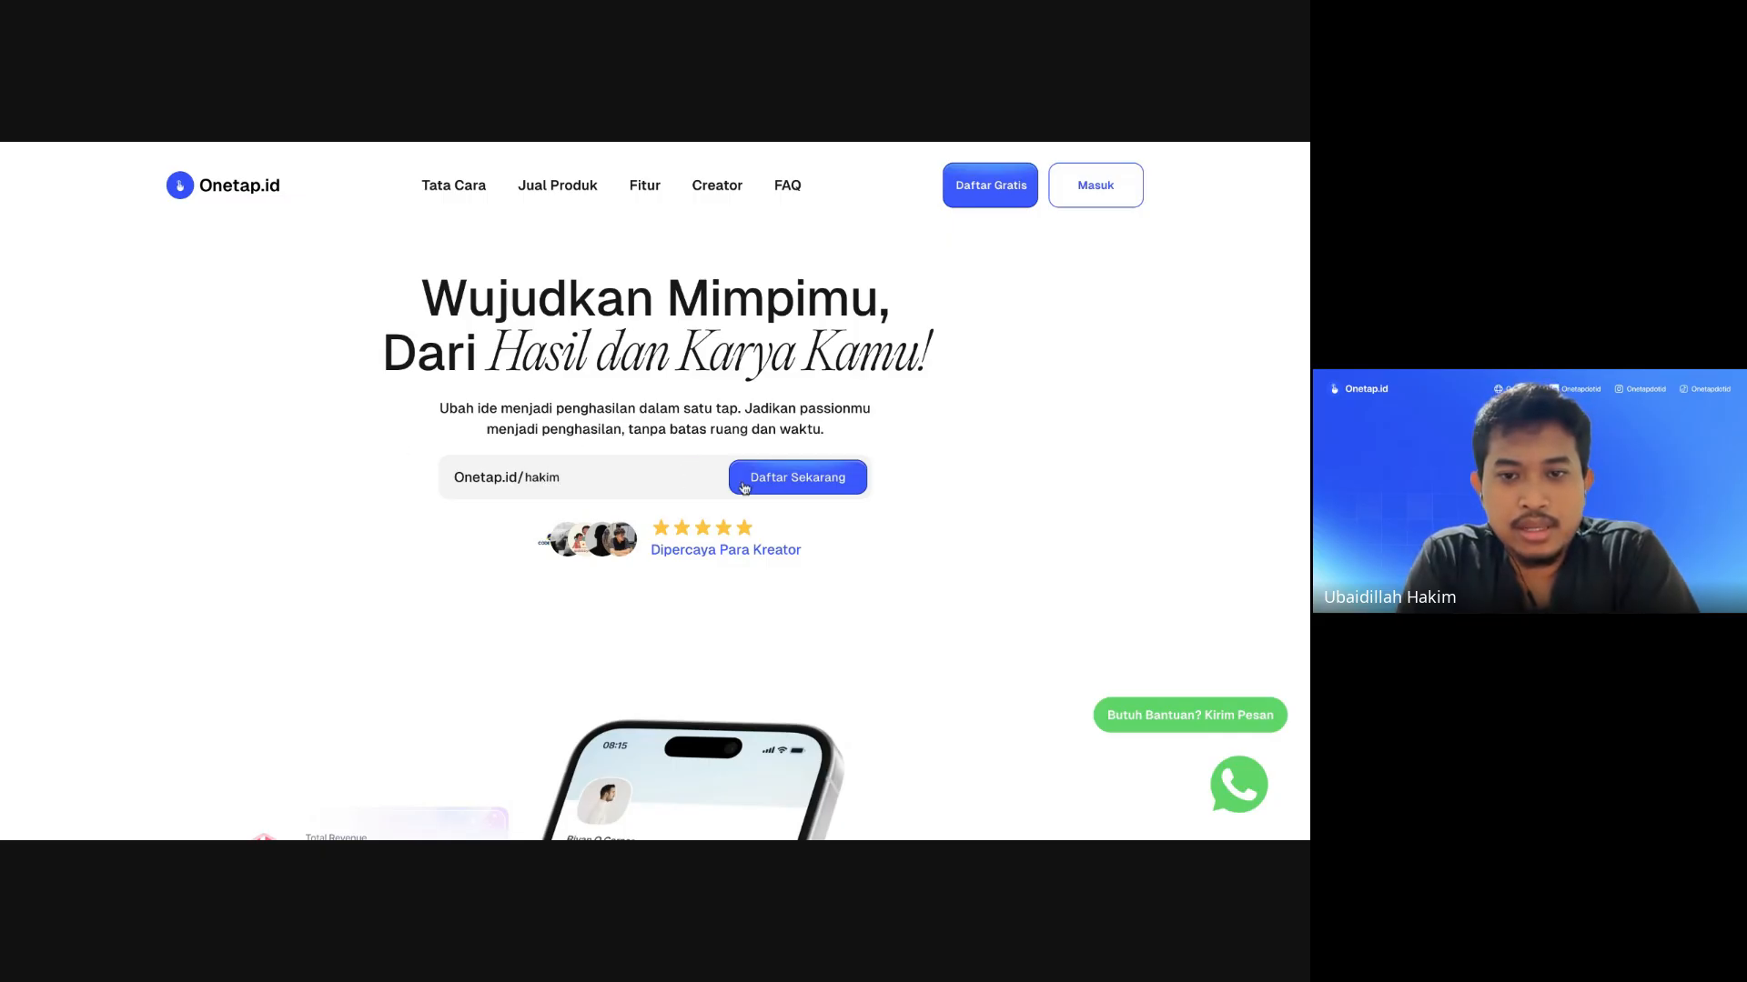
Step: Start registration with Daftar Sekarang and try an alternative username, which turns out to be taken
click(806, 482)
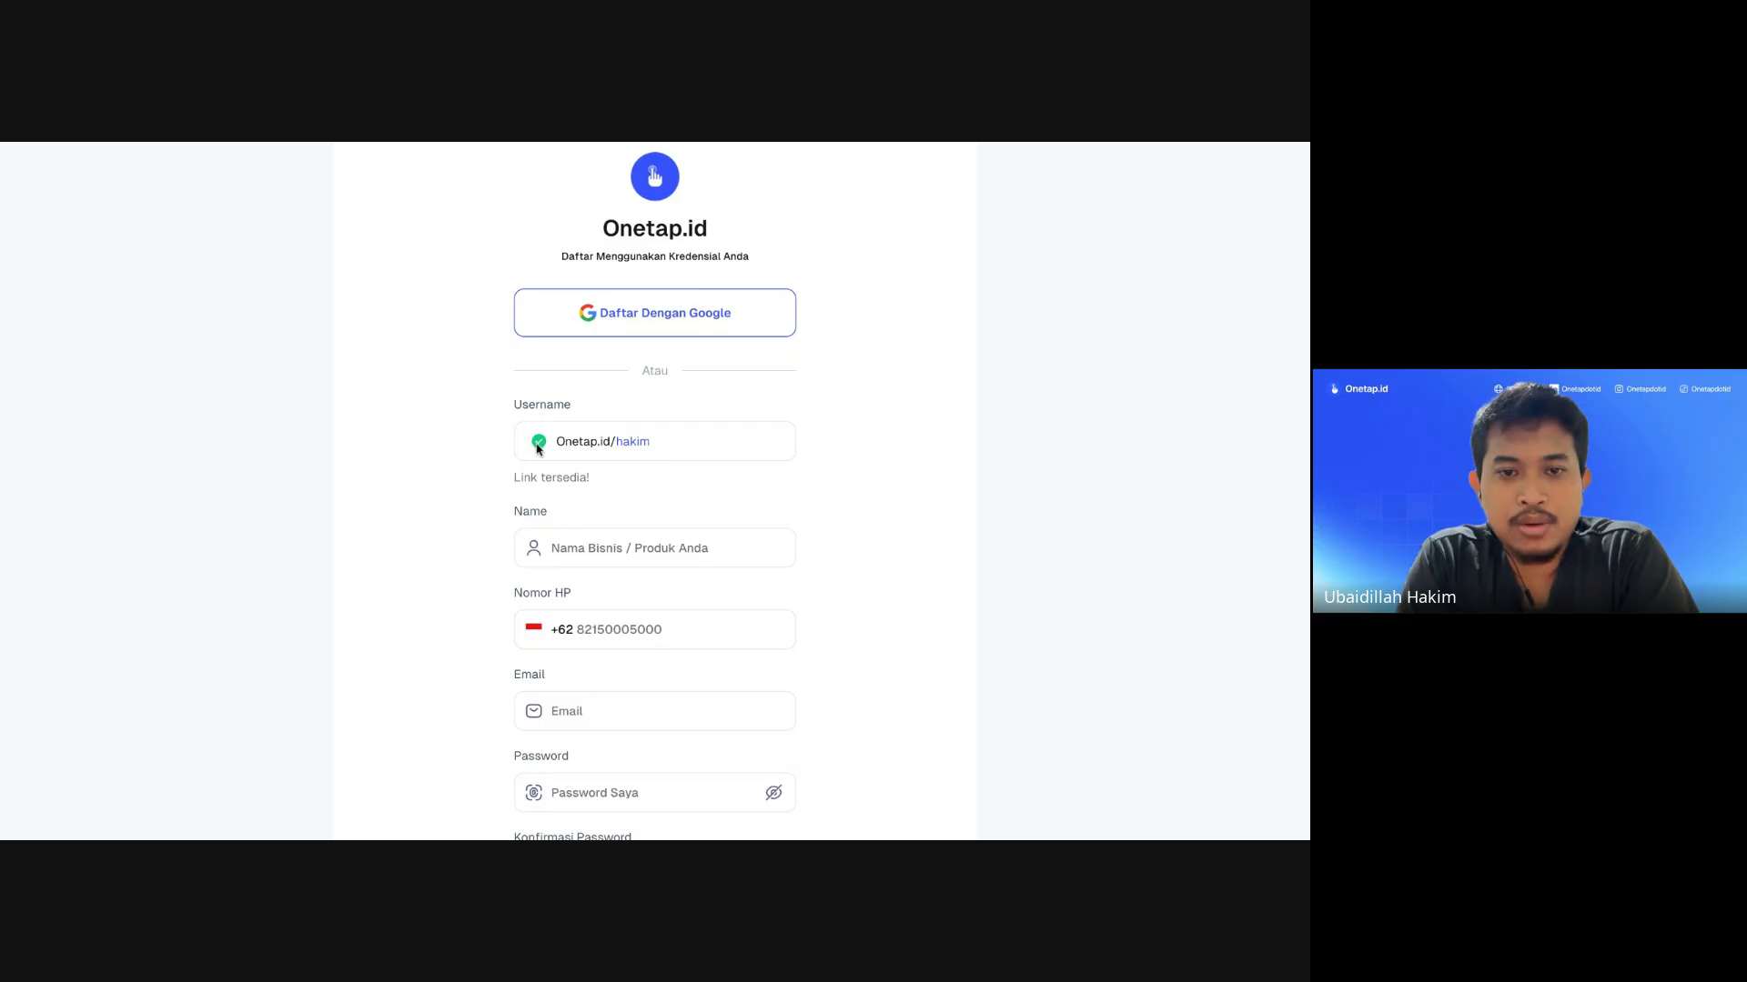
double_click(630, 442)
text(uba)
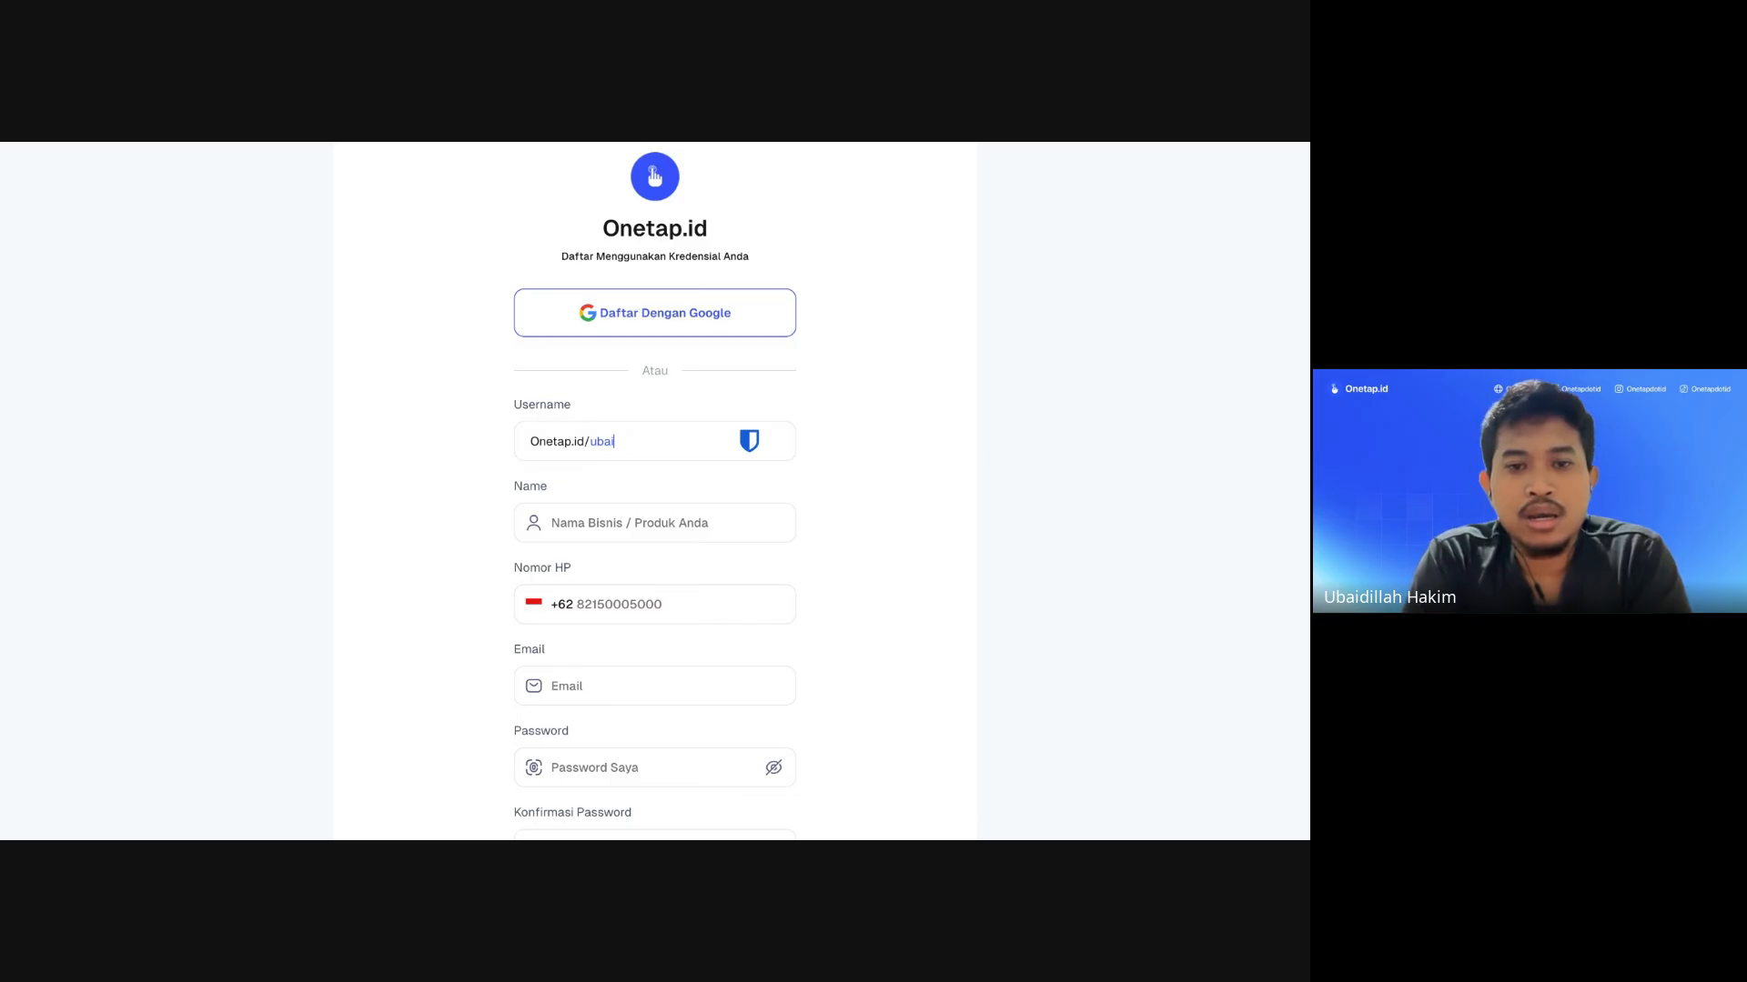
click(645, 484)
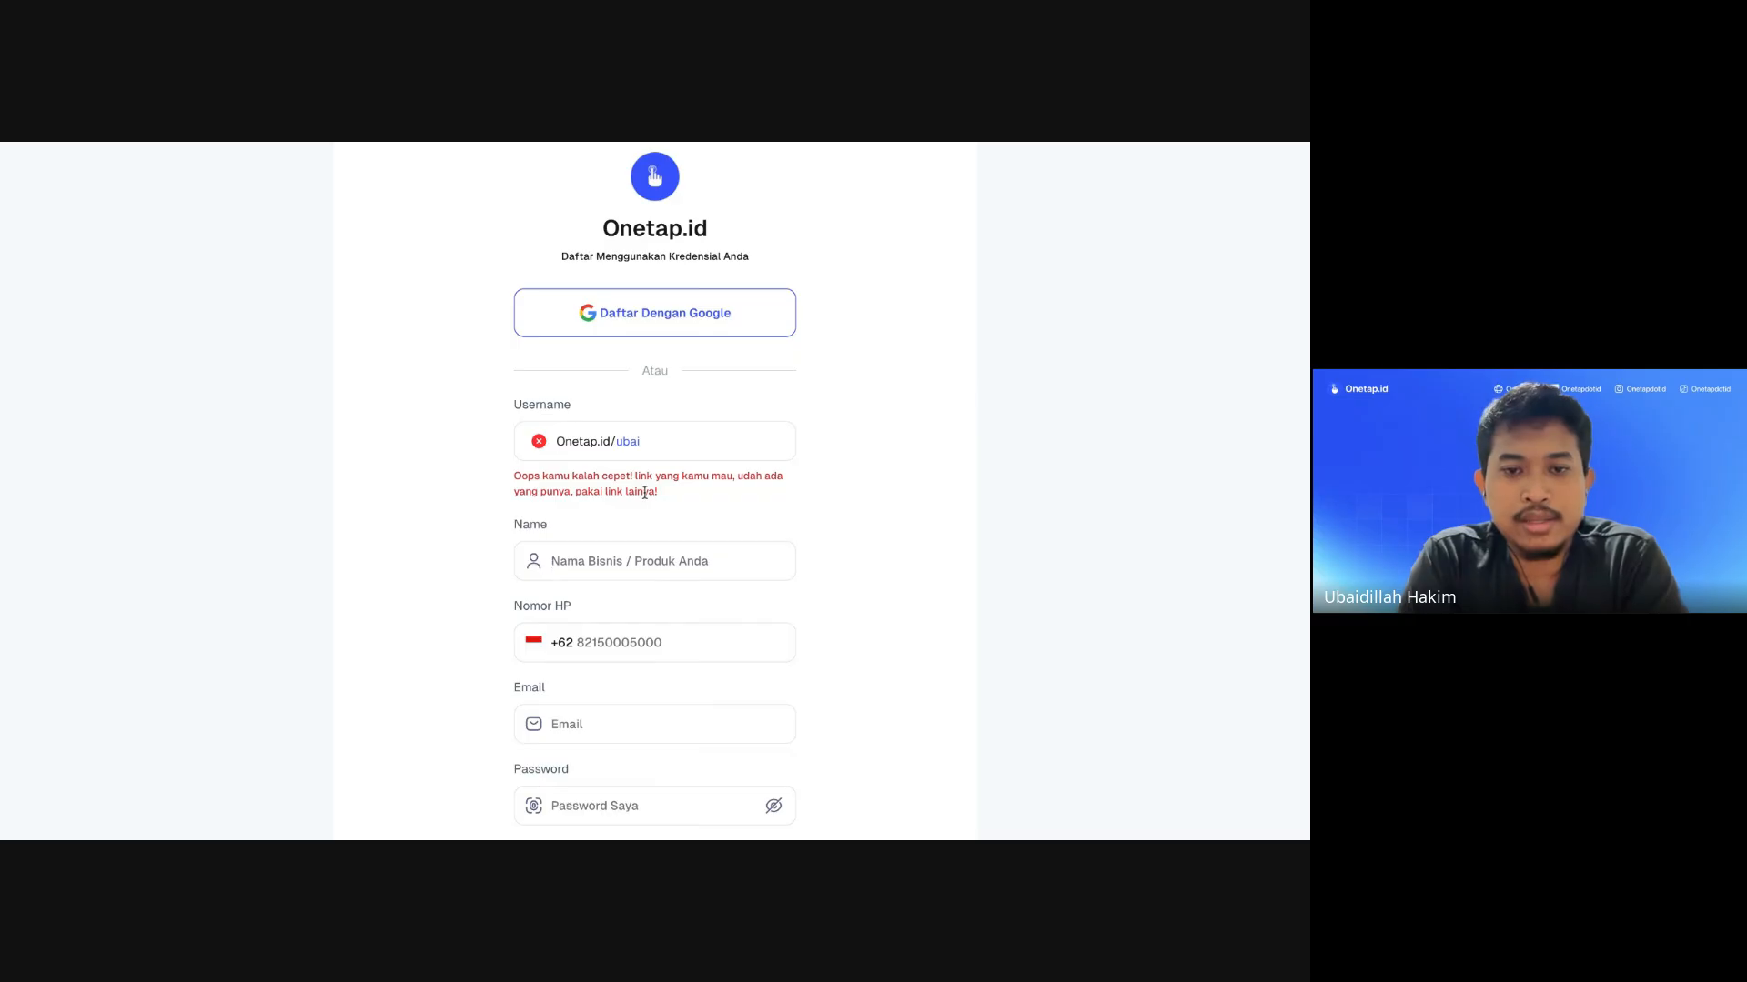
Step: Restore the original username until 'Link tersedia!' confirms it is available
double_click(638, 444)
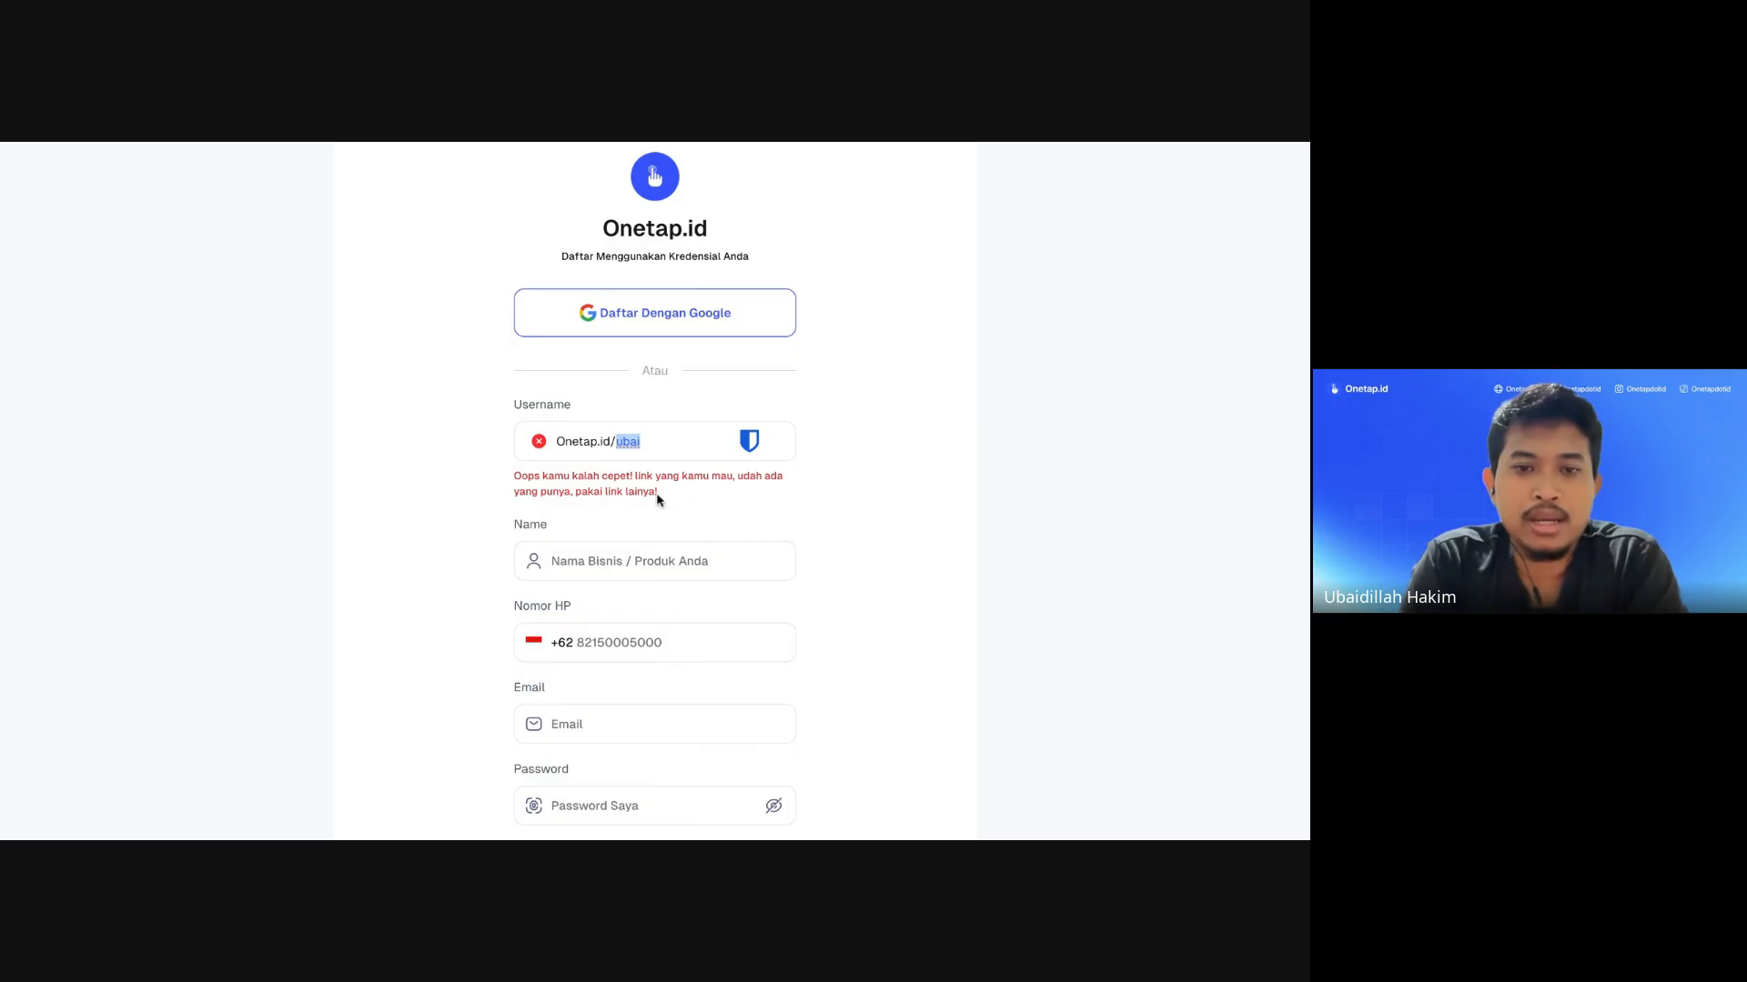
text(hakim)
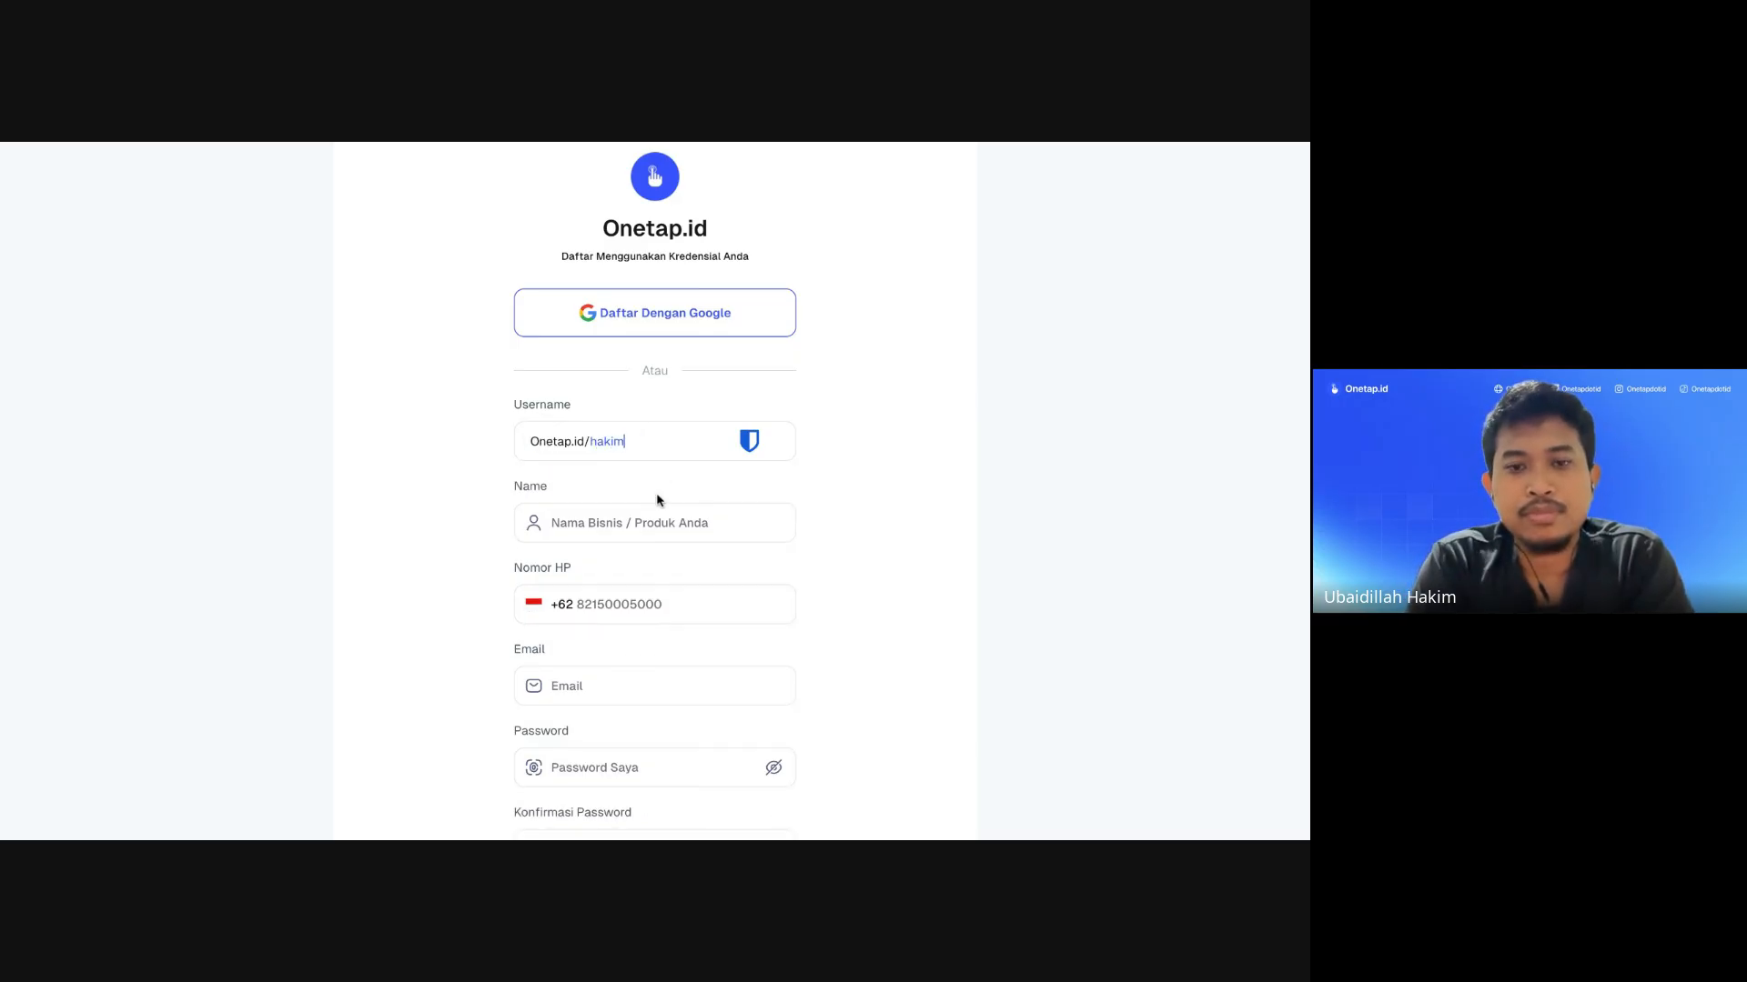
click(475, 519)
scroll(475, 520, down, 2)
scroll(474, 519, up, 2)
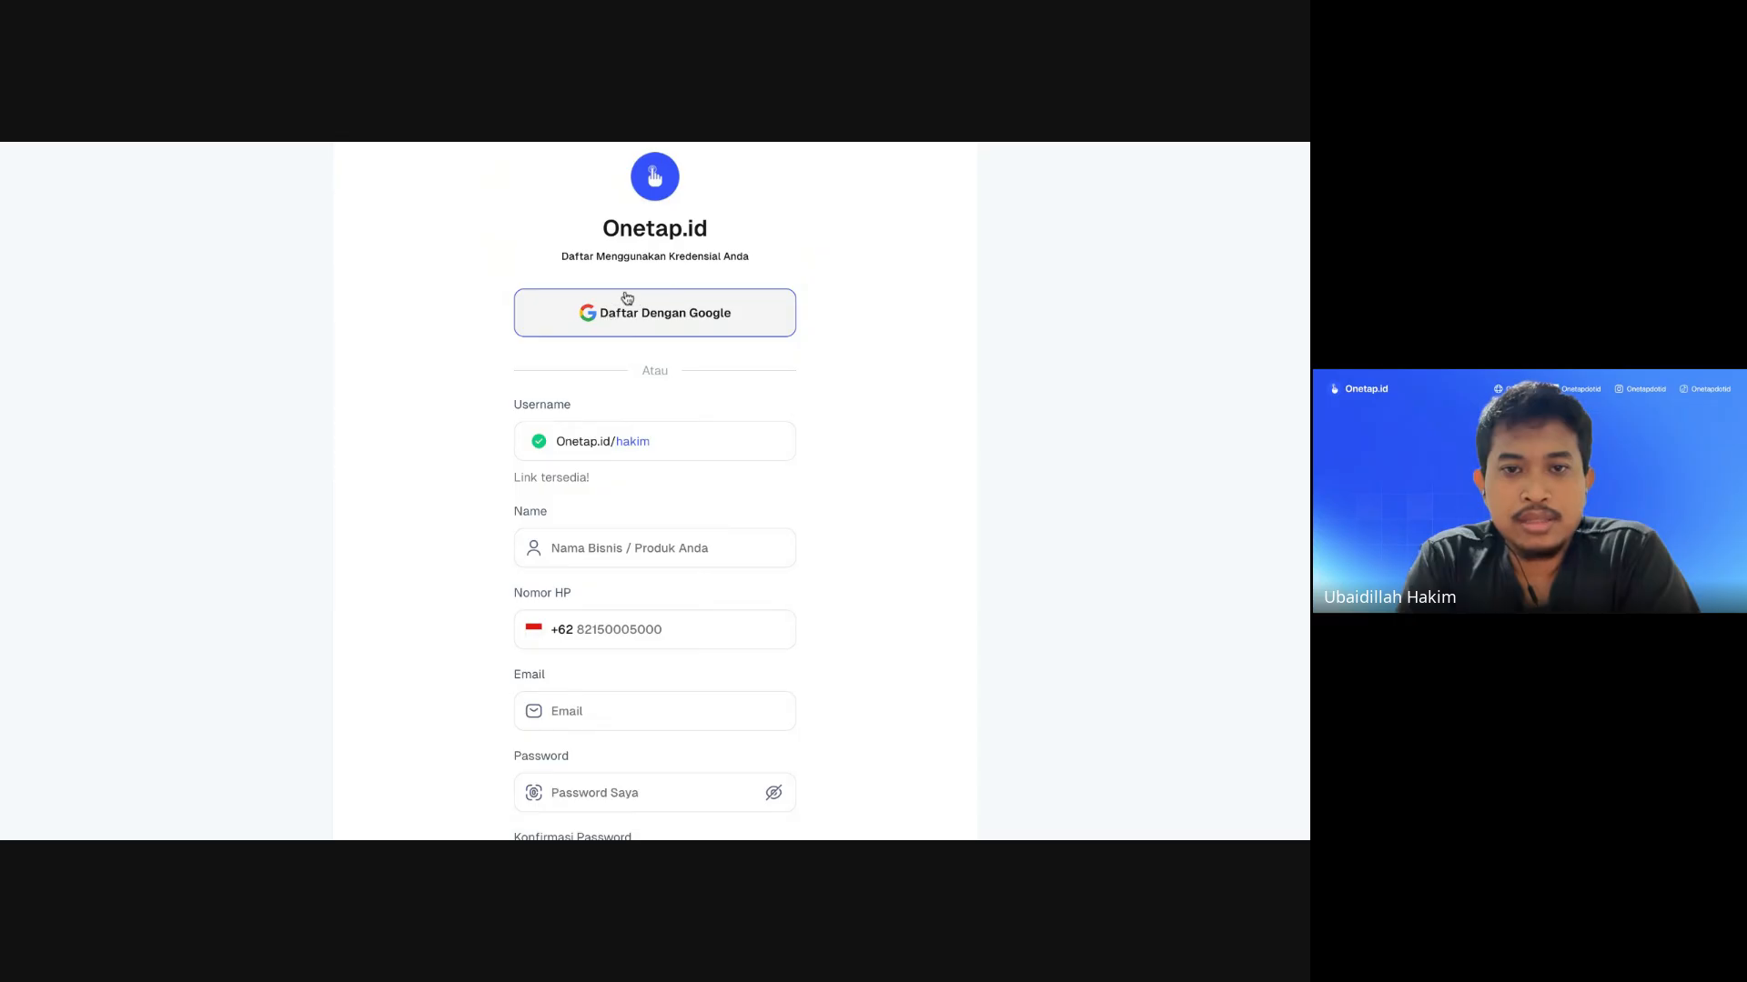
click(608, 331)
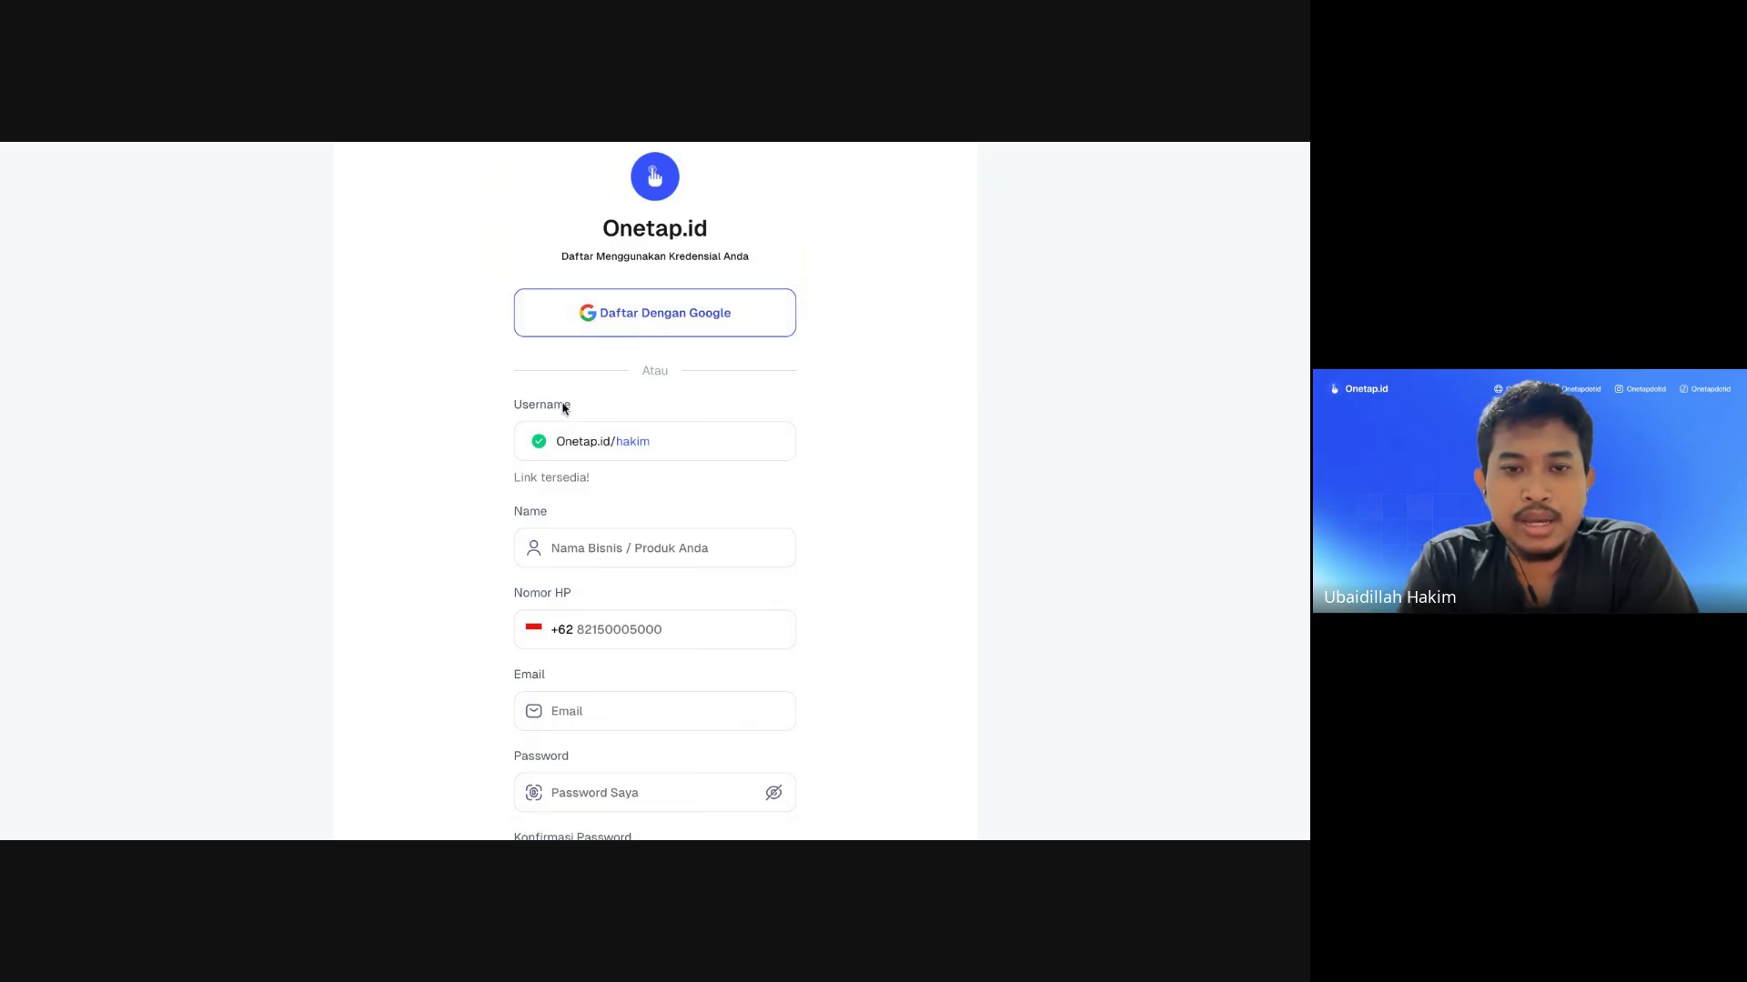
scroll(637, 454, down, 1)
scroll(630, 515, down, 3)
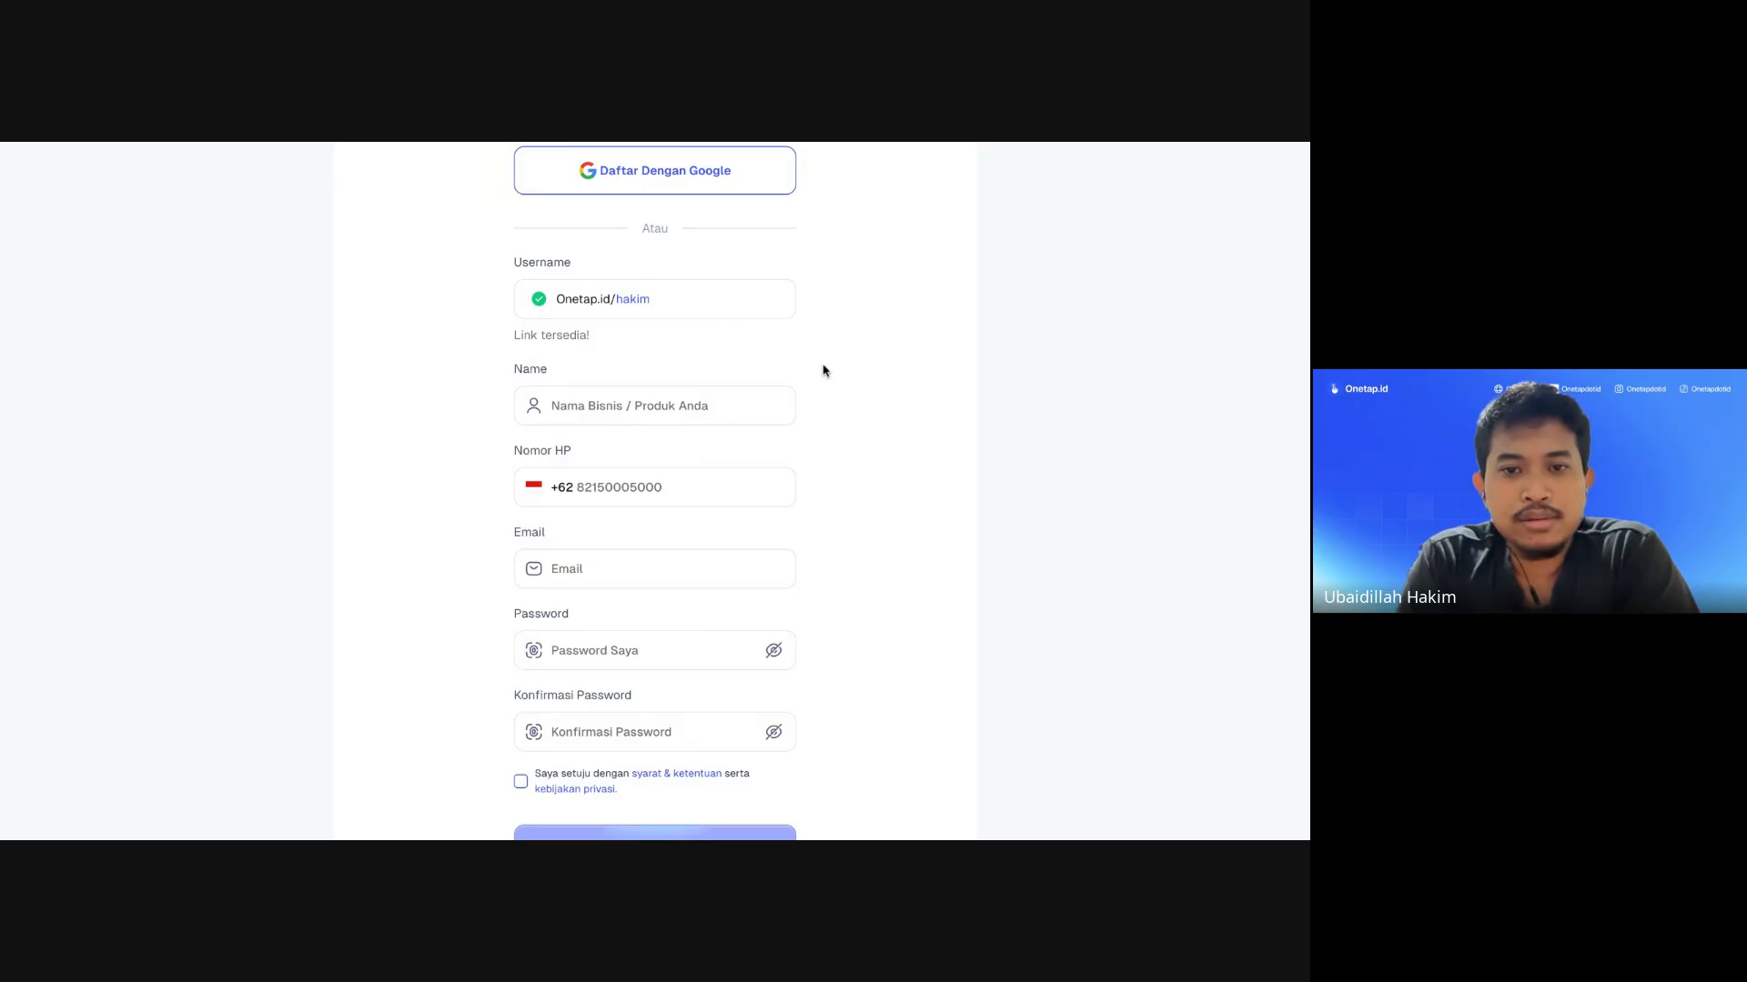
scroll(823, 370, down, 1)
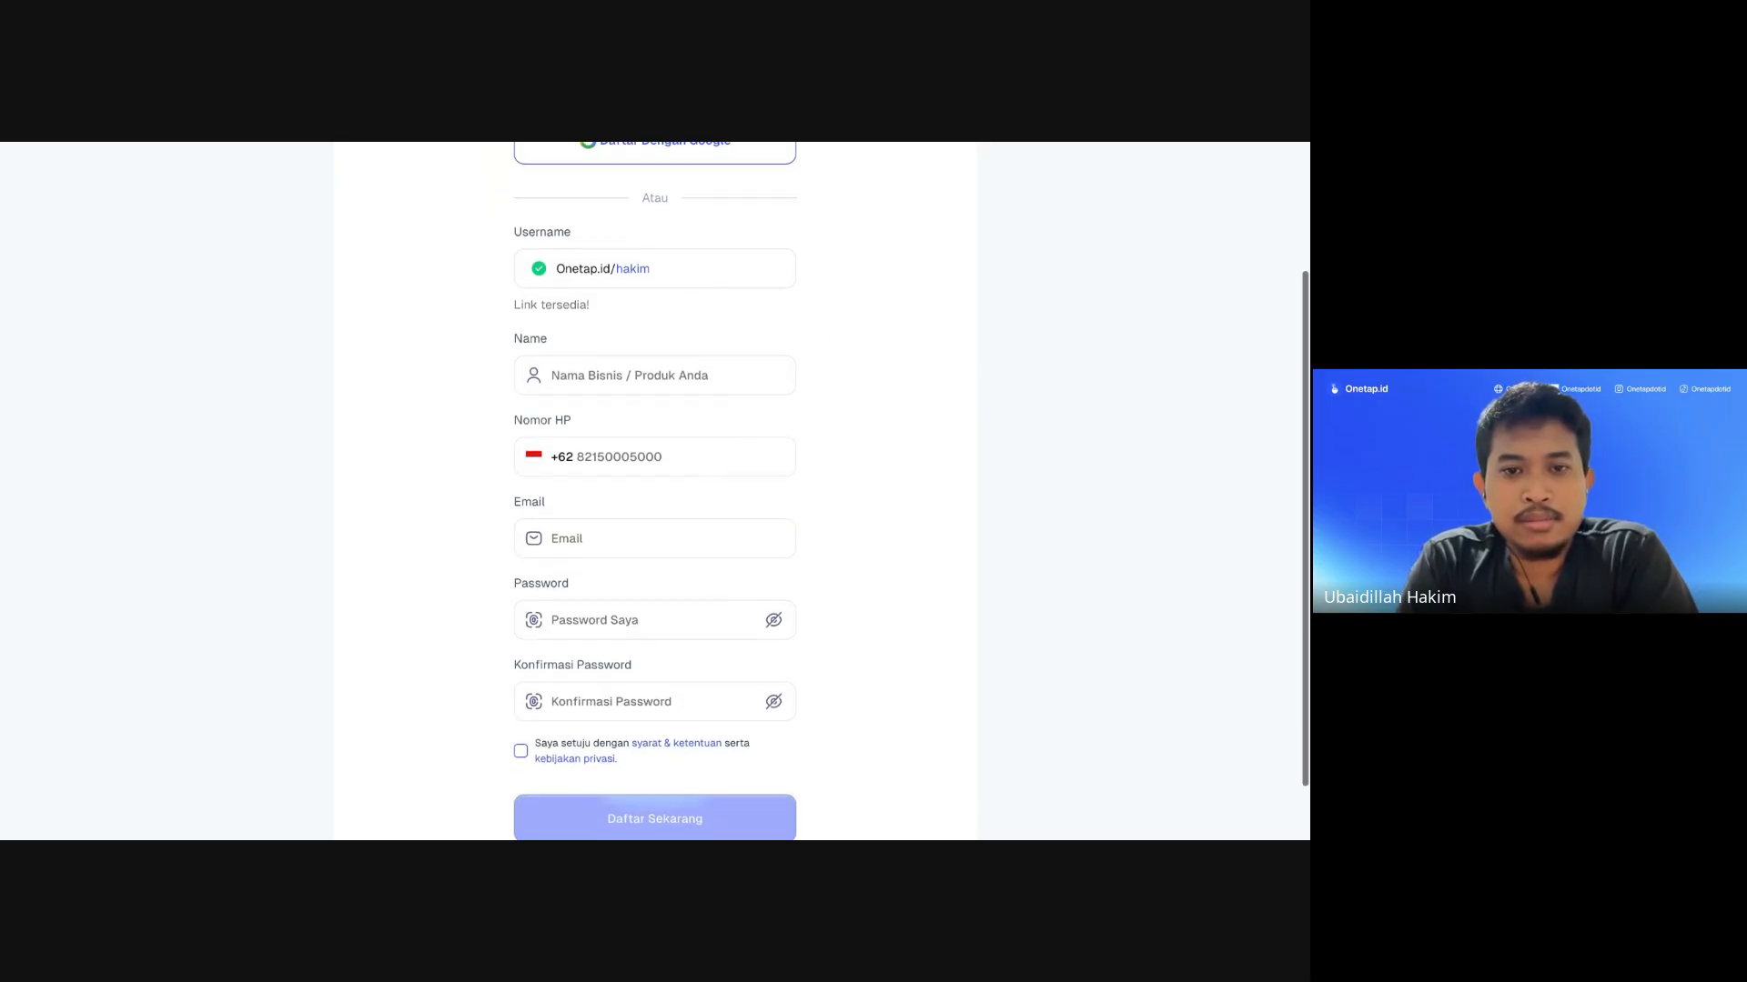
Step: Fill in the account's full name and phone number
text(Ubed Dev)
click(606, 431)
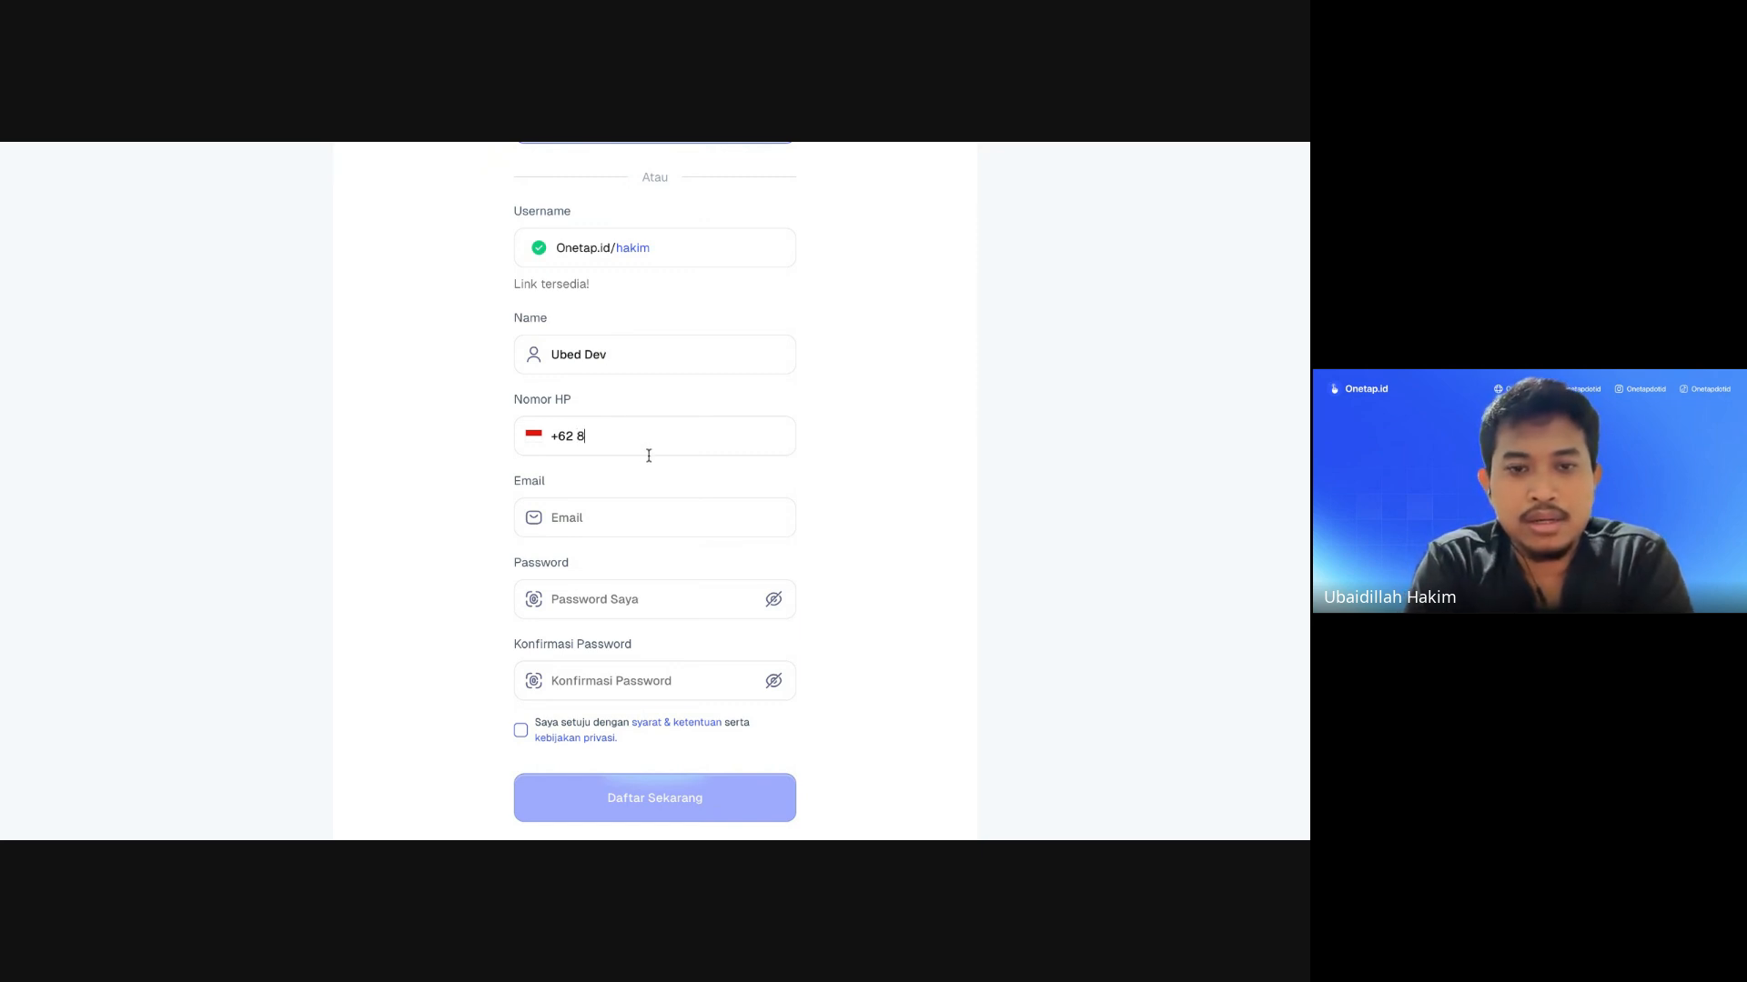
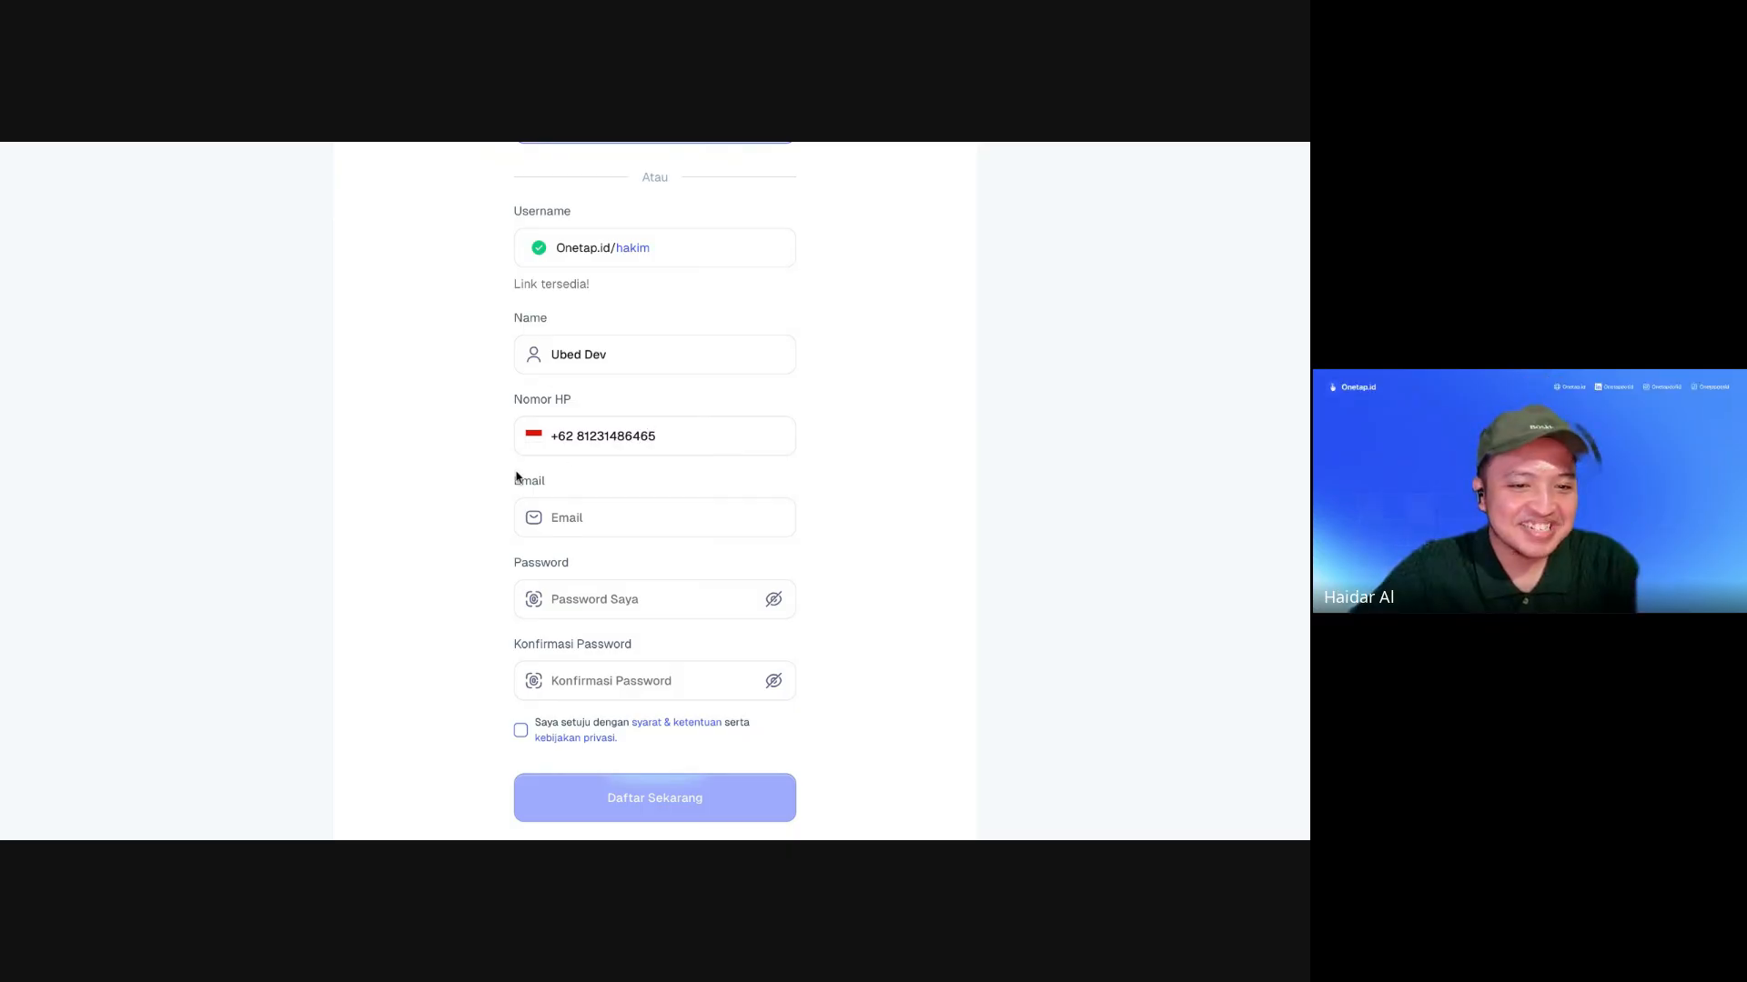
scroll(517, 477, down, 1)
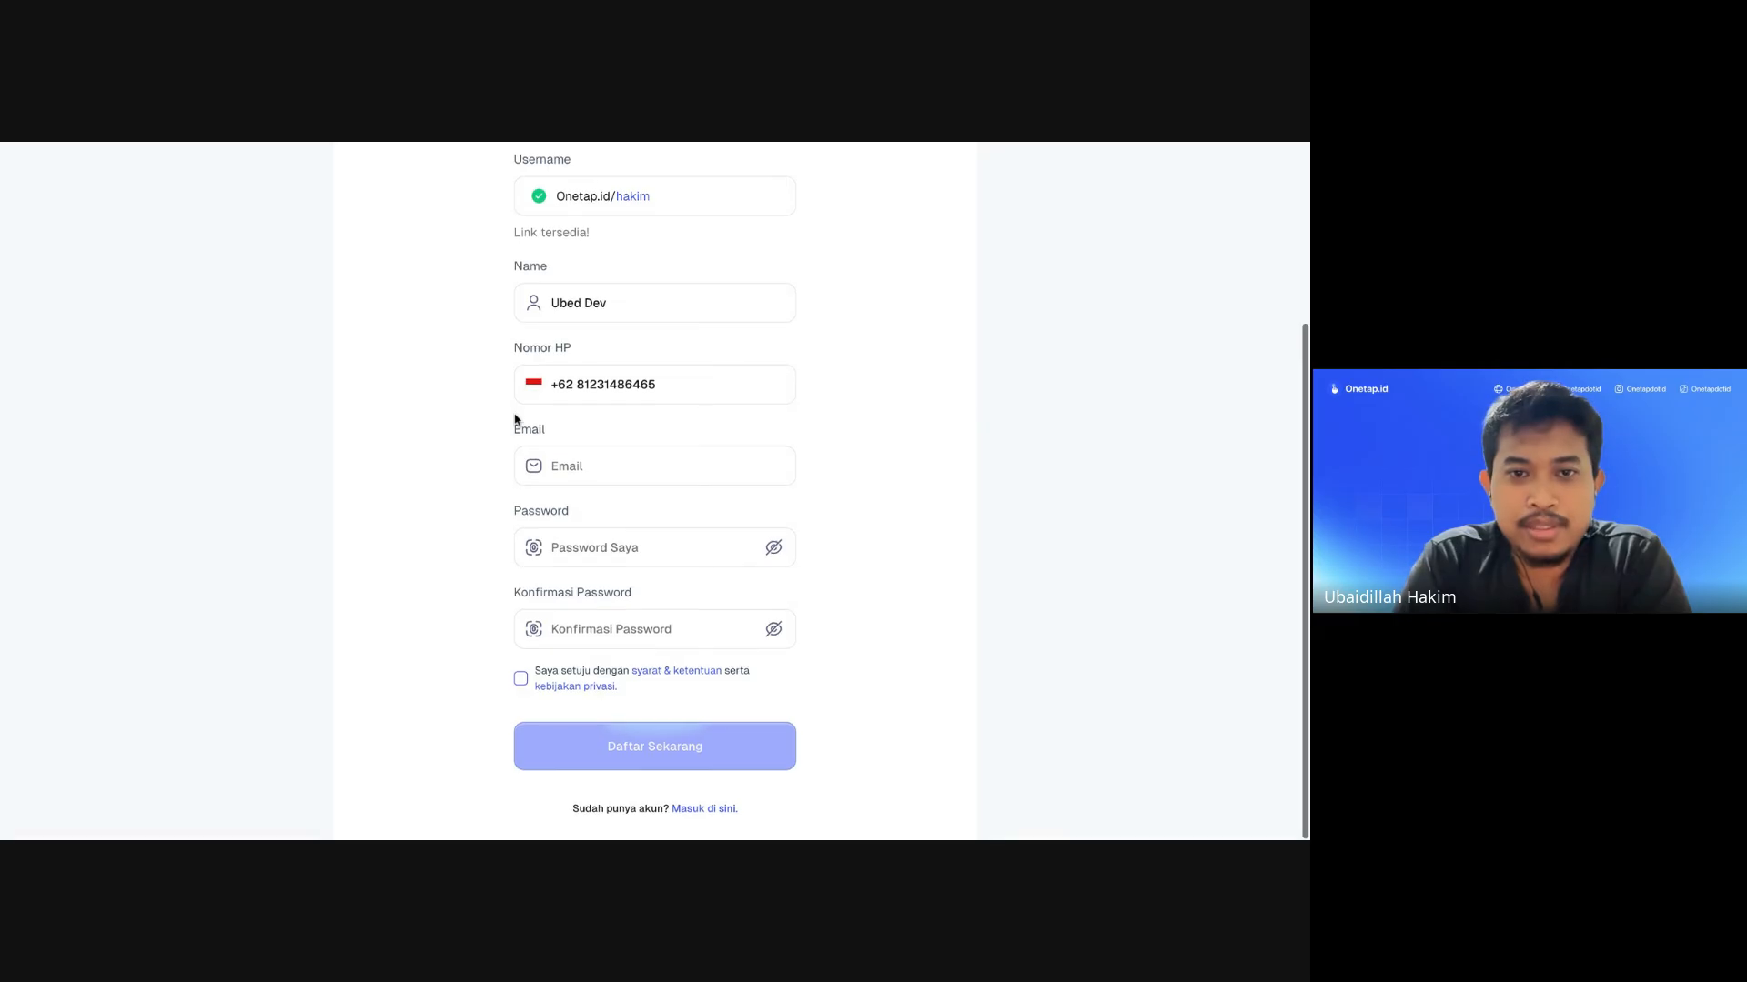
Step: Enter the account's e-mail address, accepting the suggested address
click(626, 474)
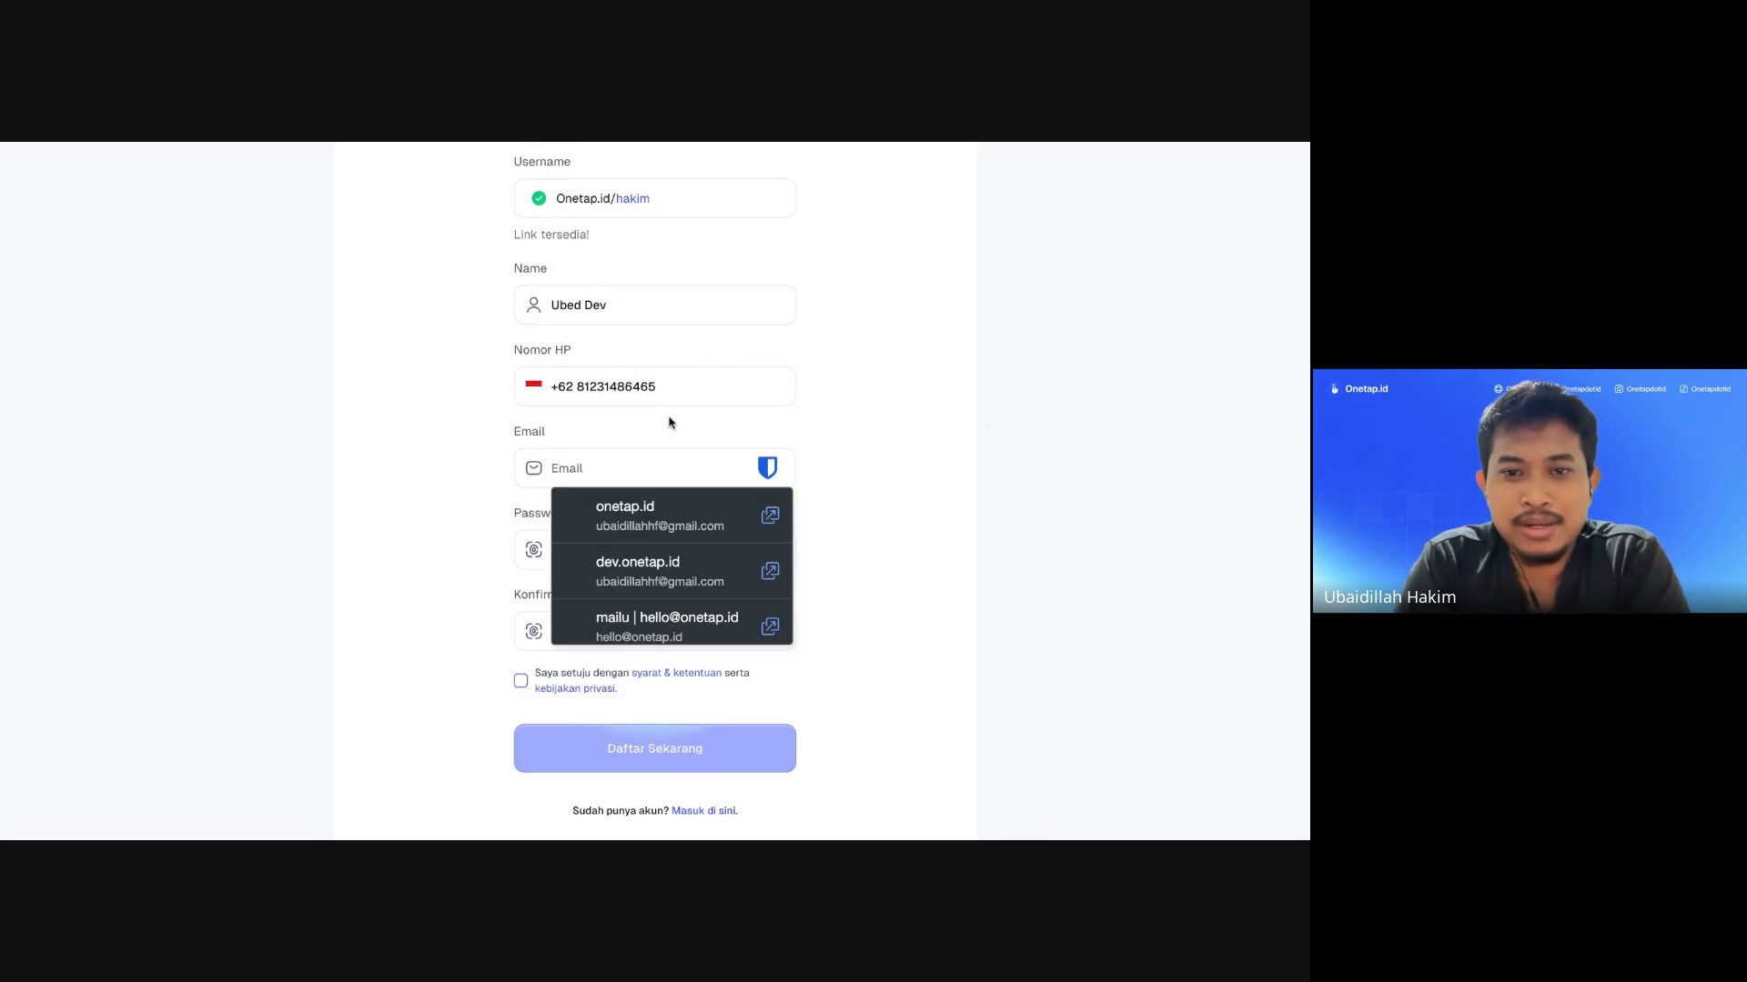
key(Escape)
text(uba)
key(BackSpace)
key(BackSpace)
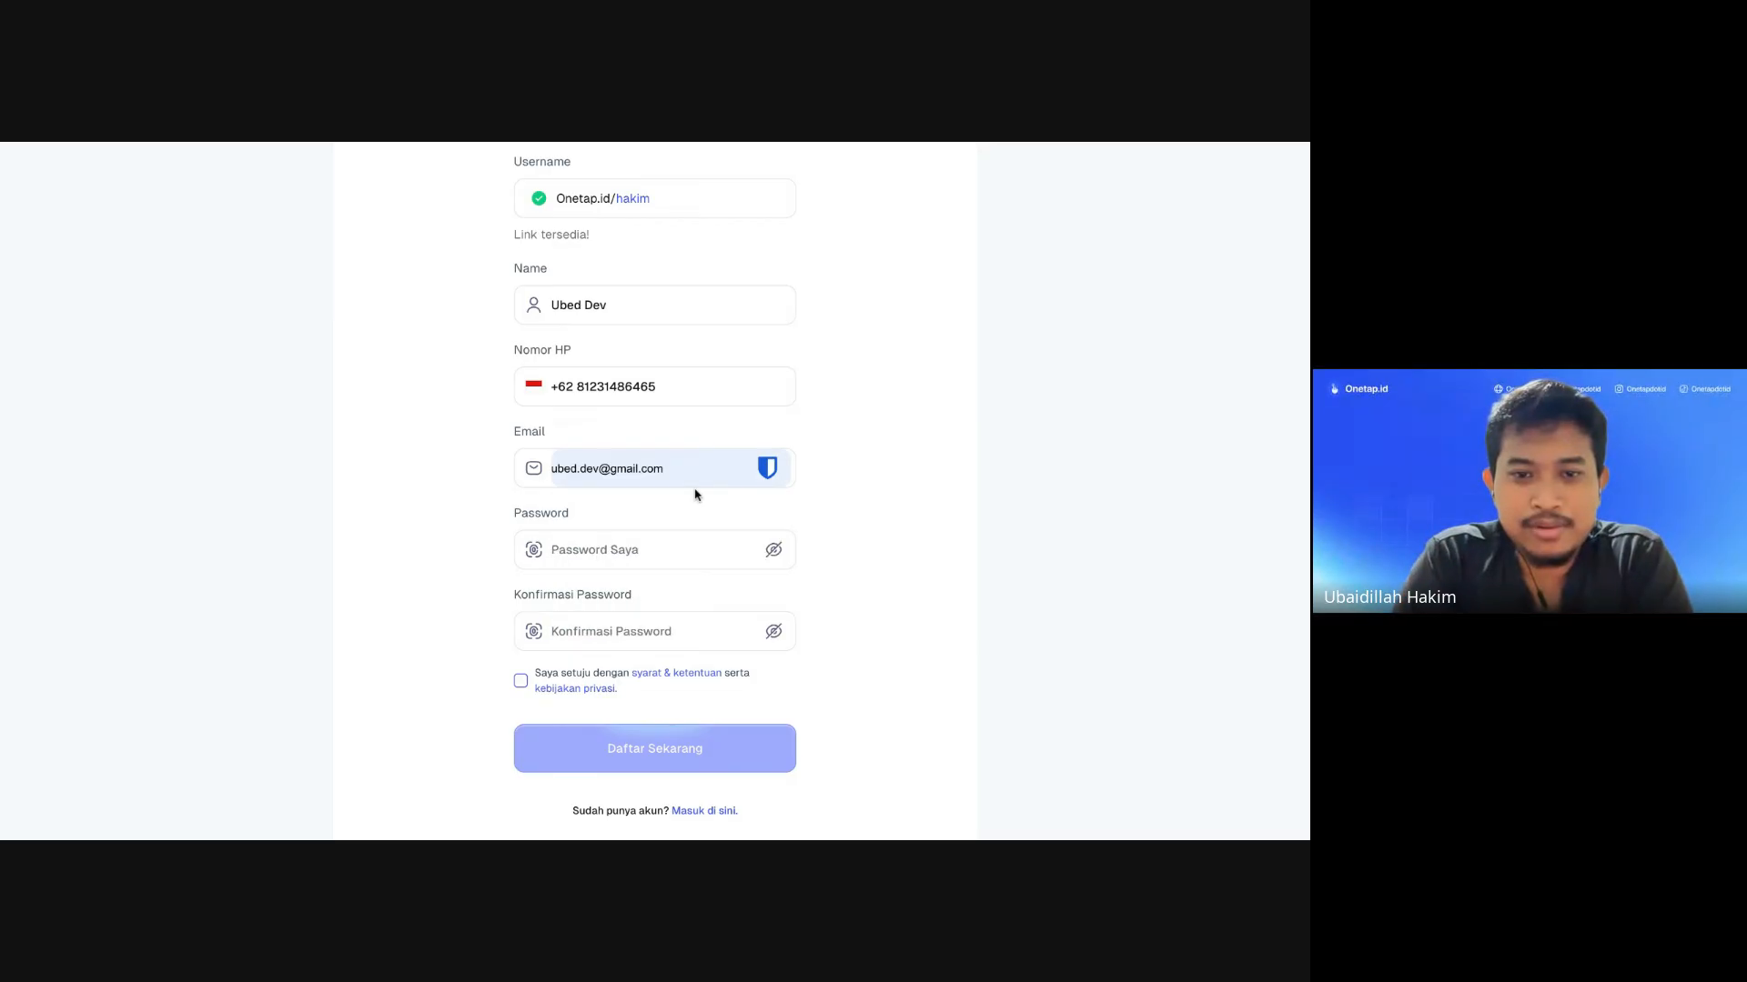
click(698, 506)
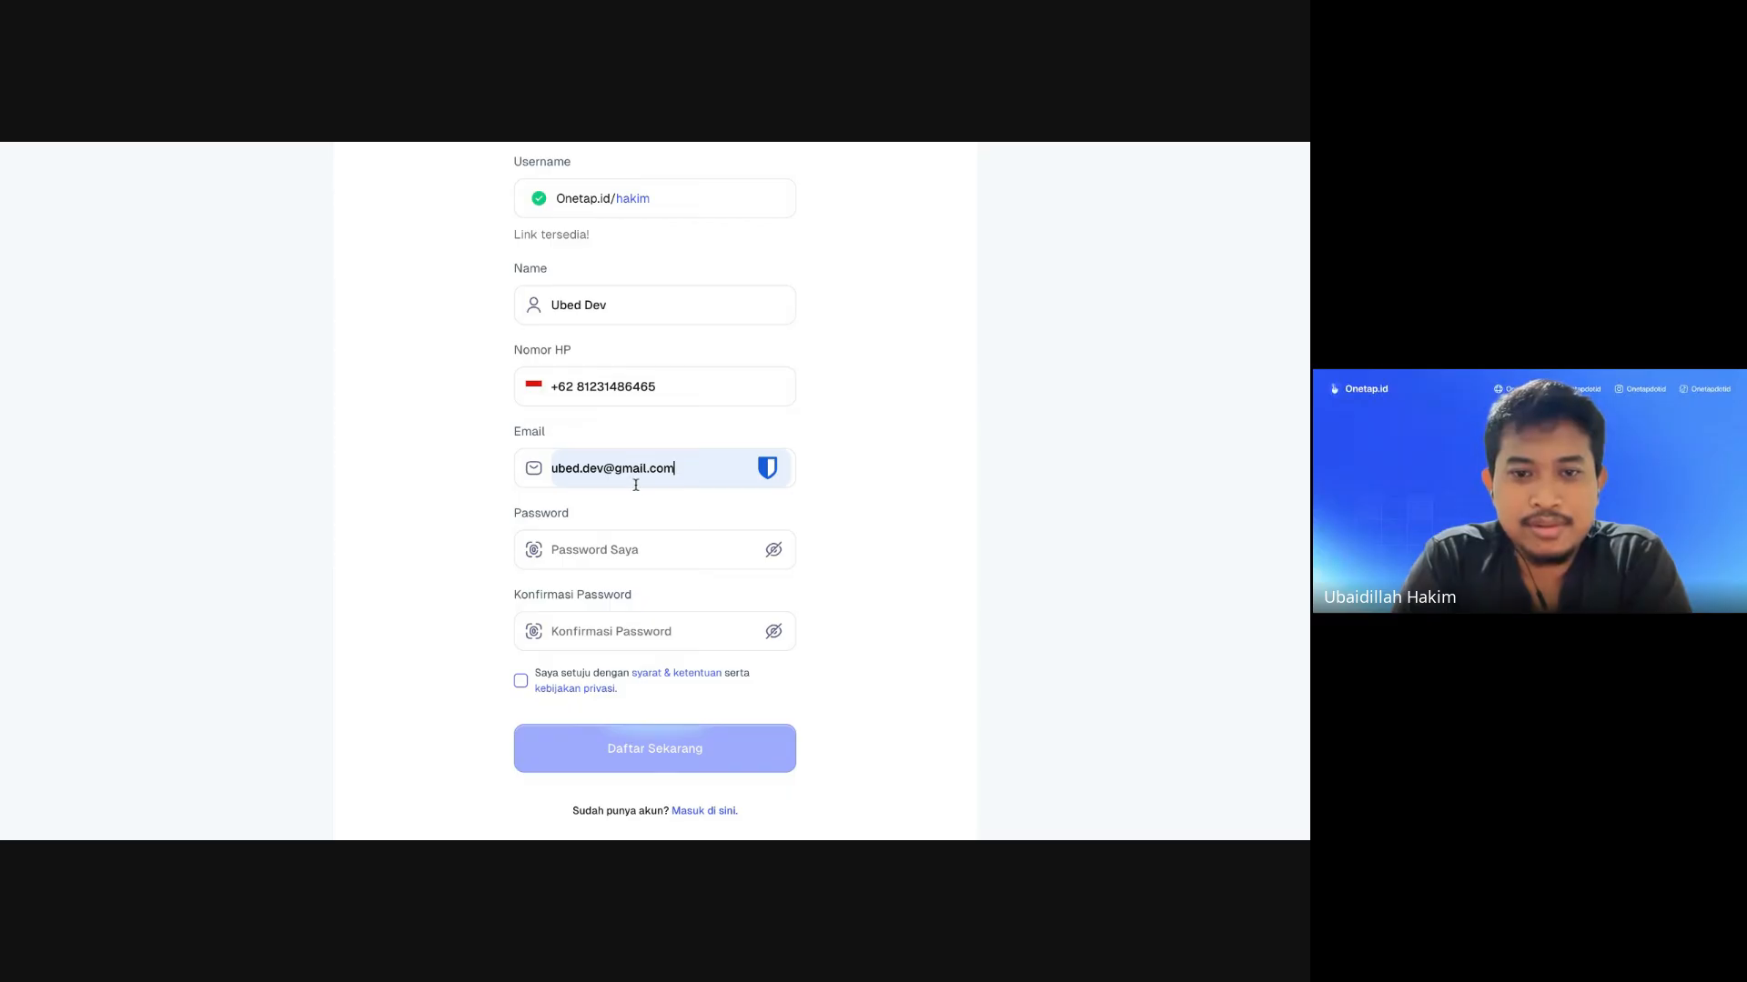
click(617, 563)
scroll(703, 472, up, 1)
scroll(647, 475, down, 1)
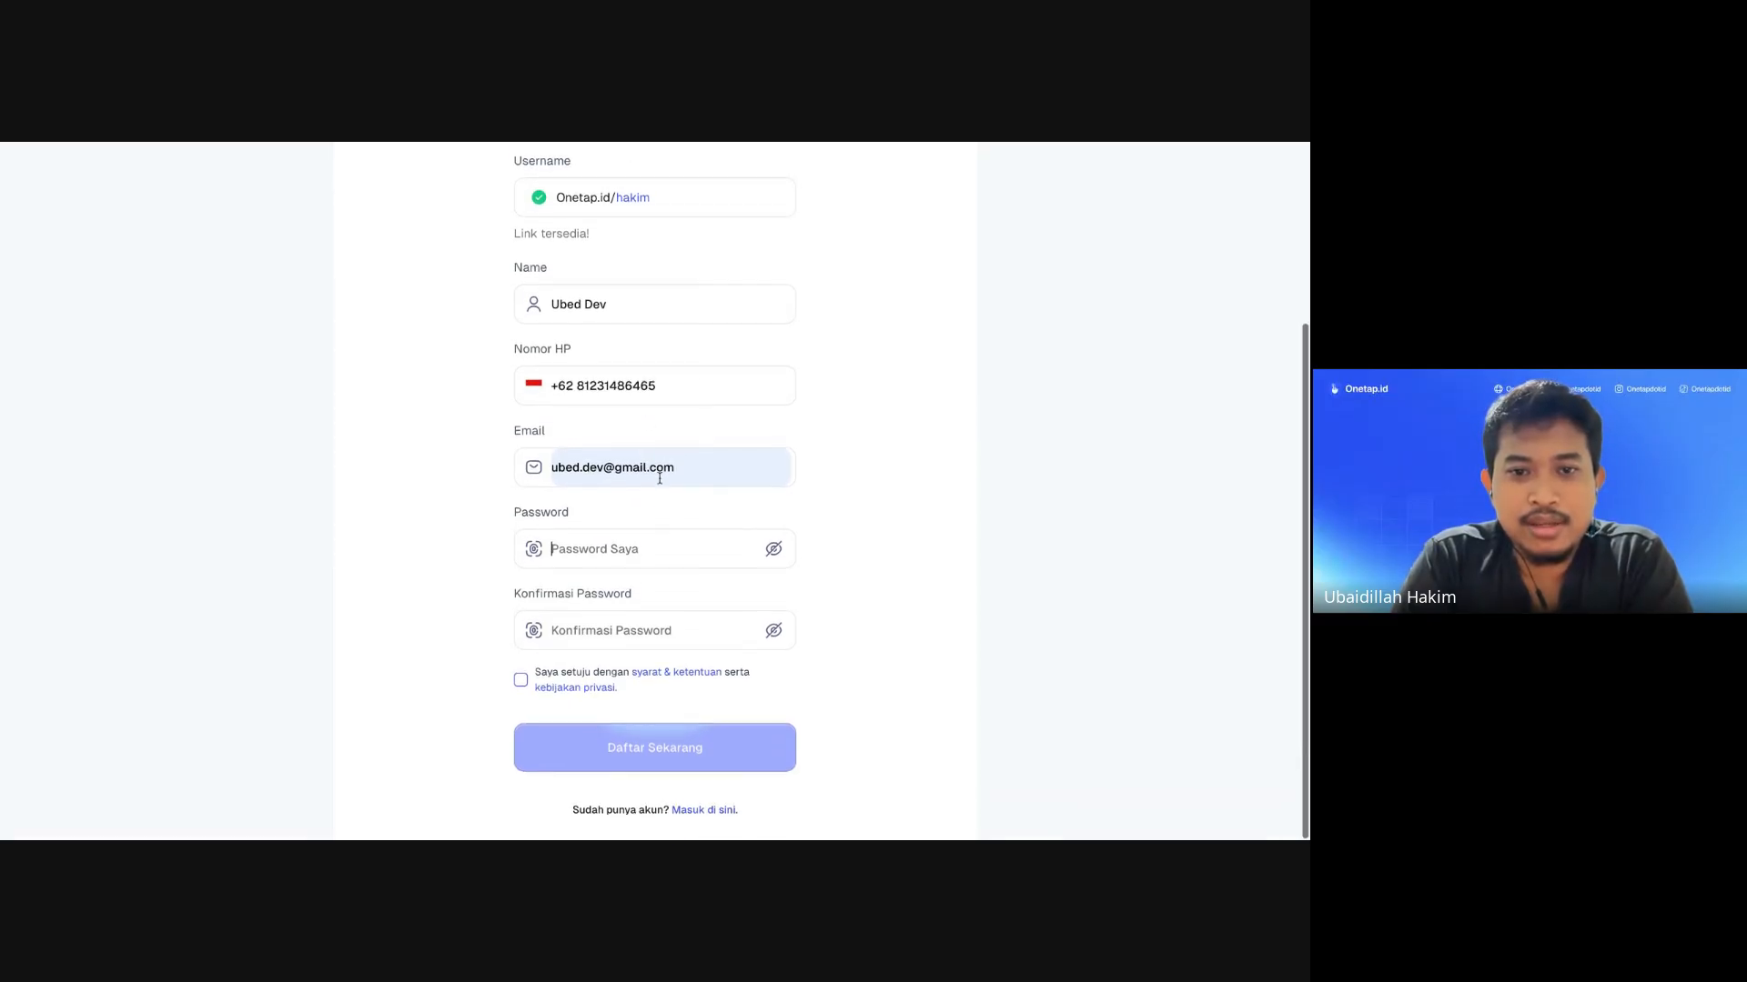
click(677, 470)
drag(676, 470, 551, 468)
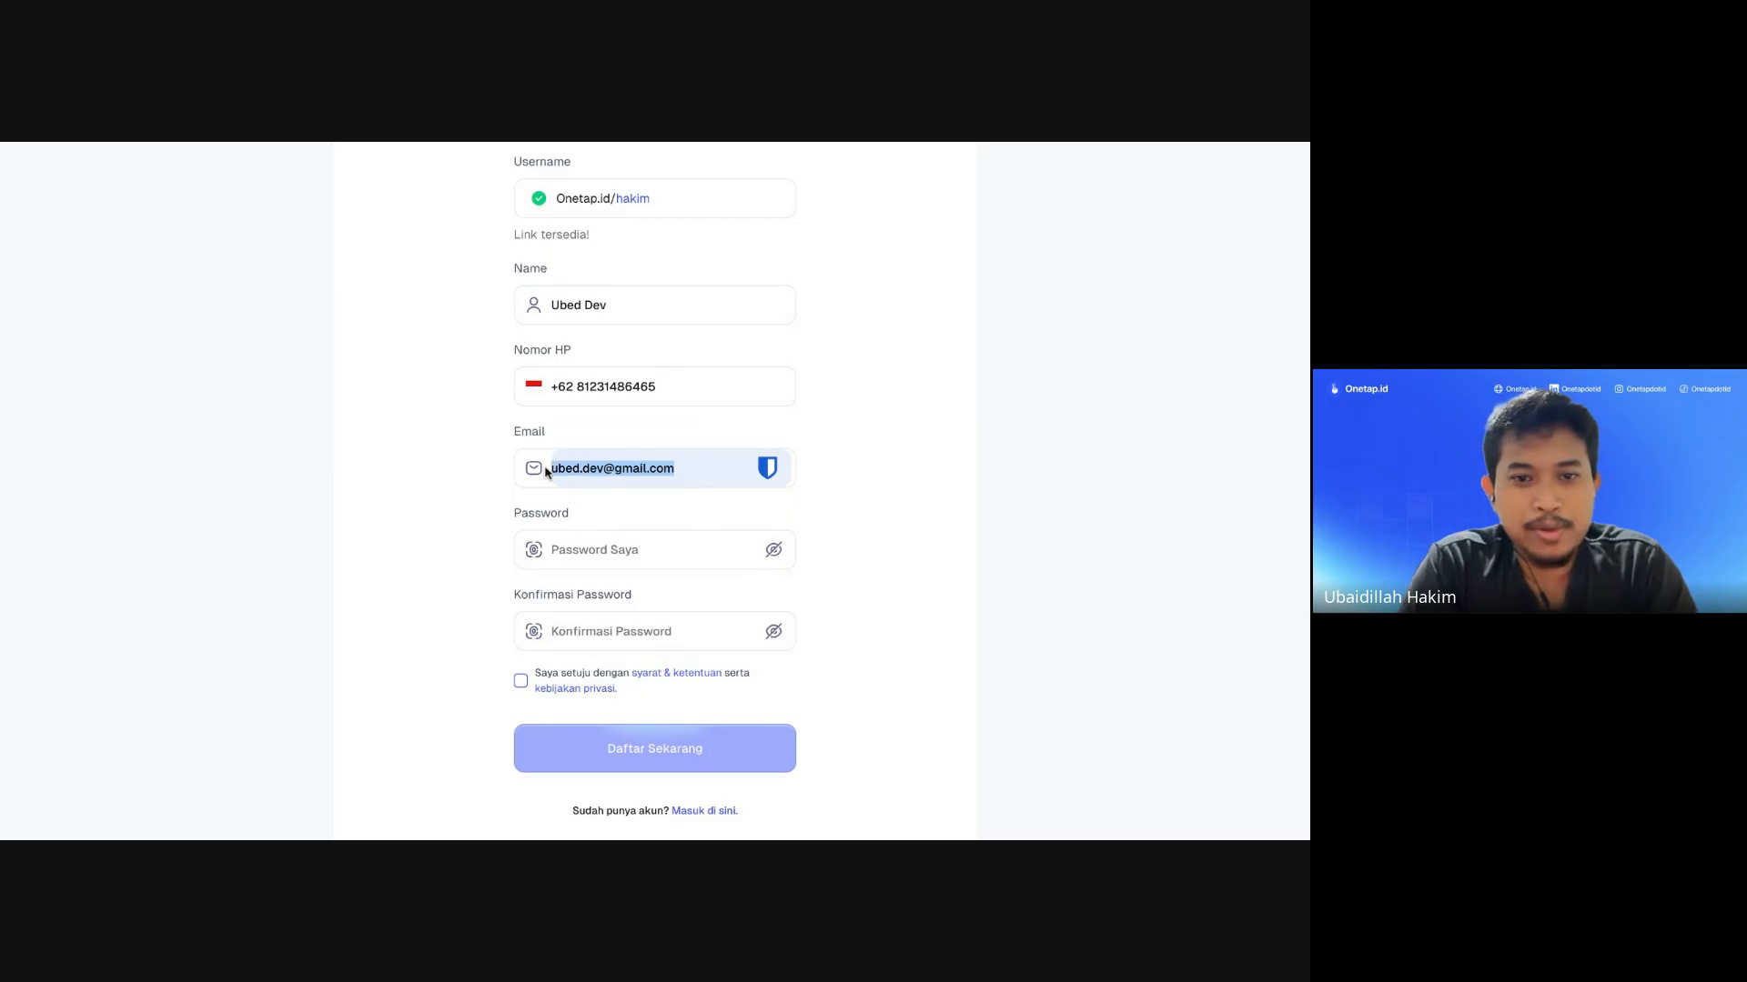
click(576, 548)
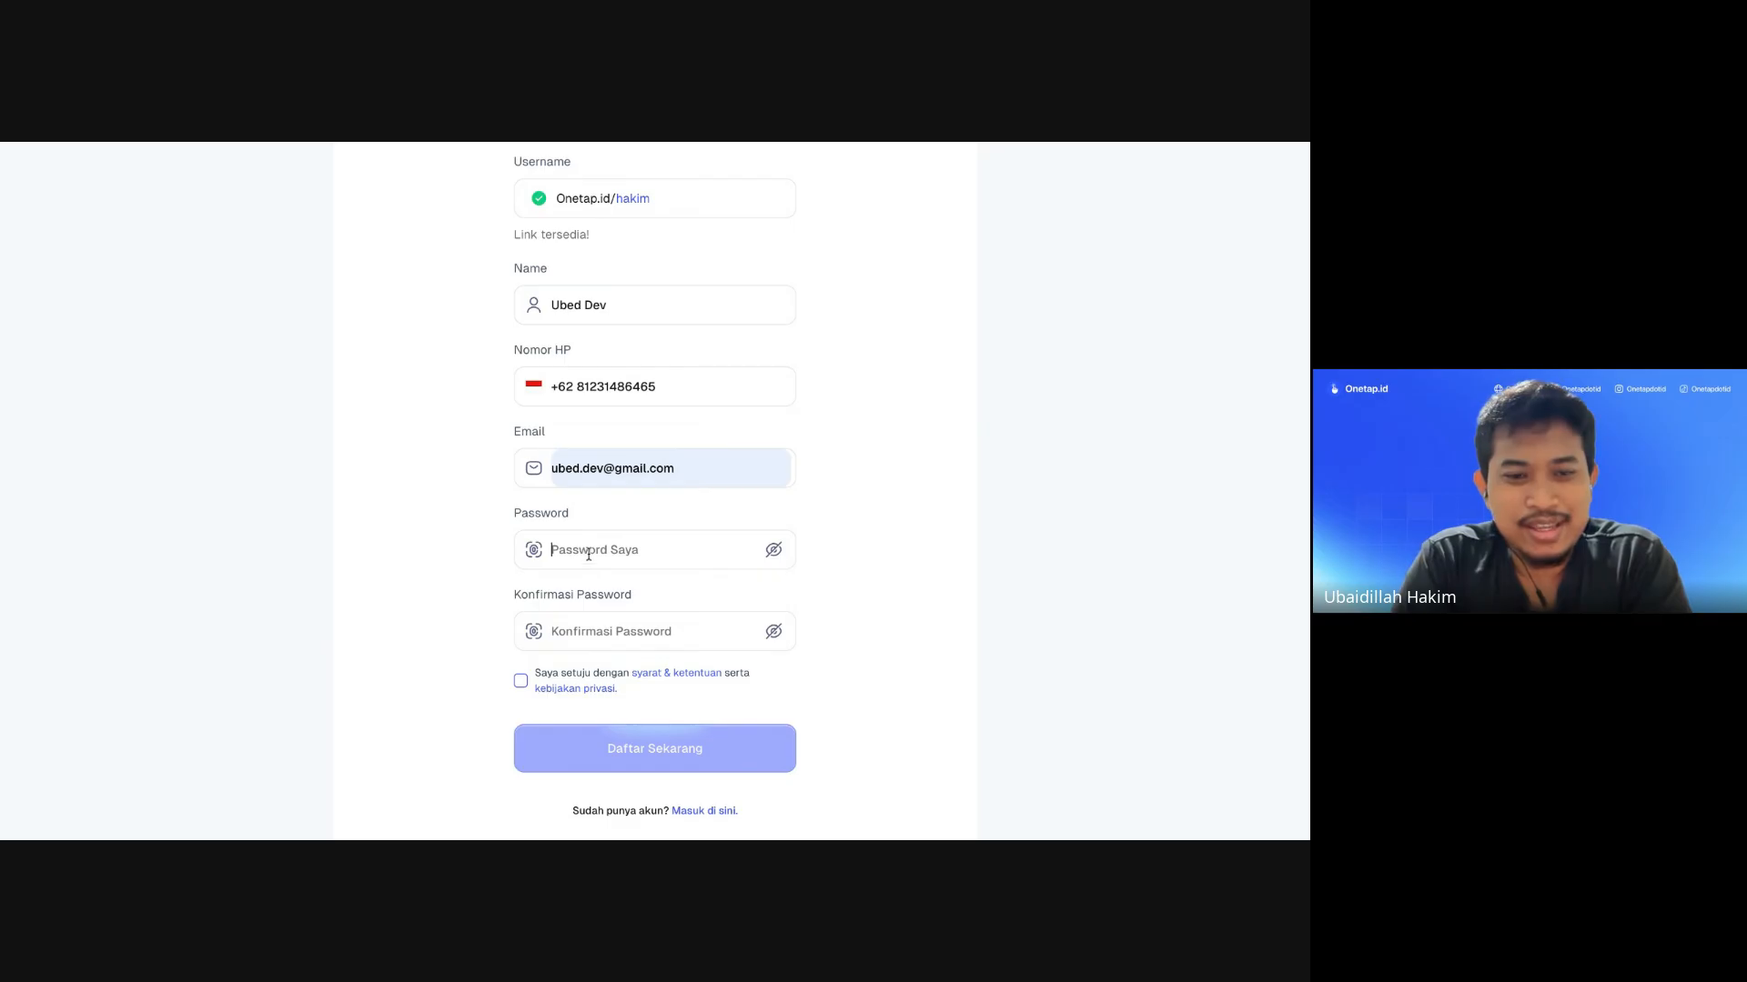
Step: Enter the password and its confirmation, accept the terms, and submit with Daftar Sekarang
text(12345)
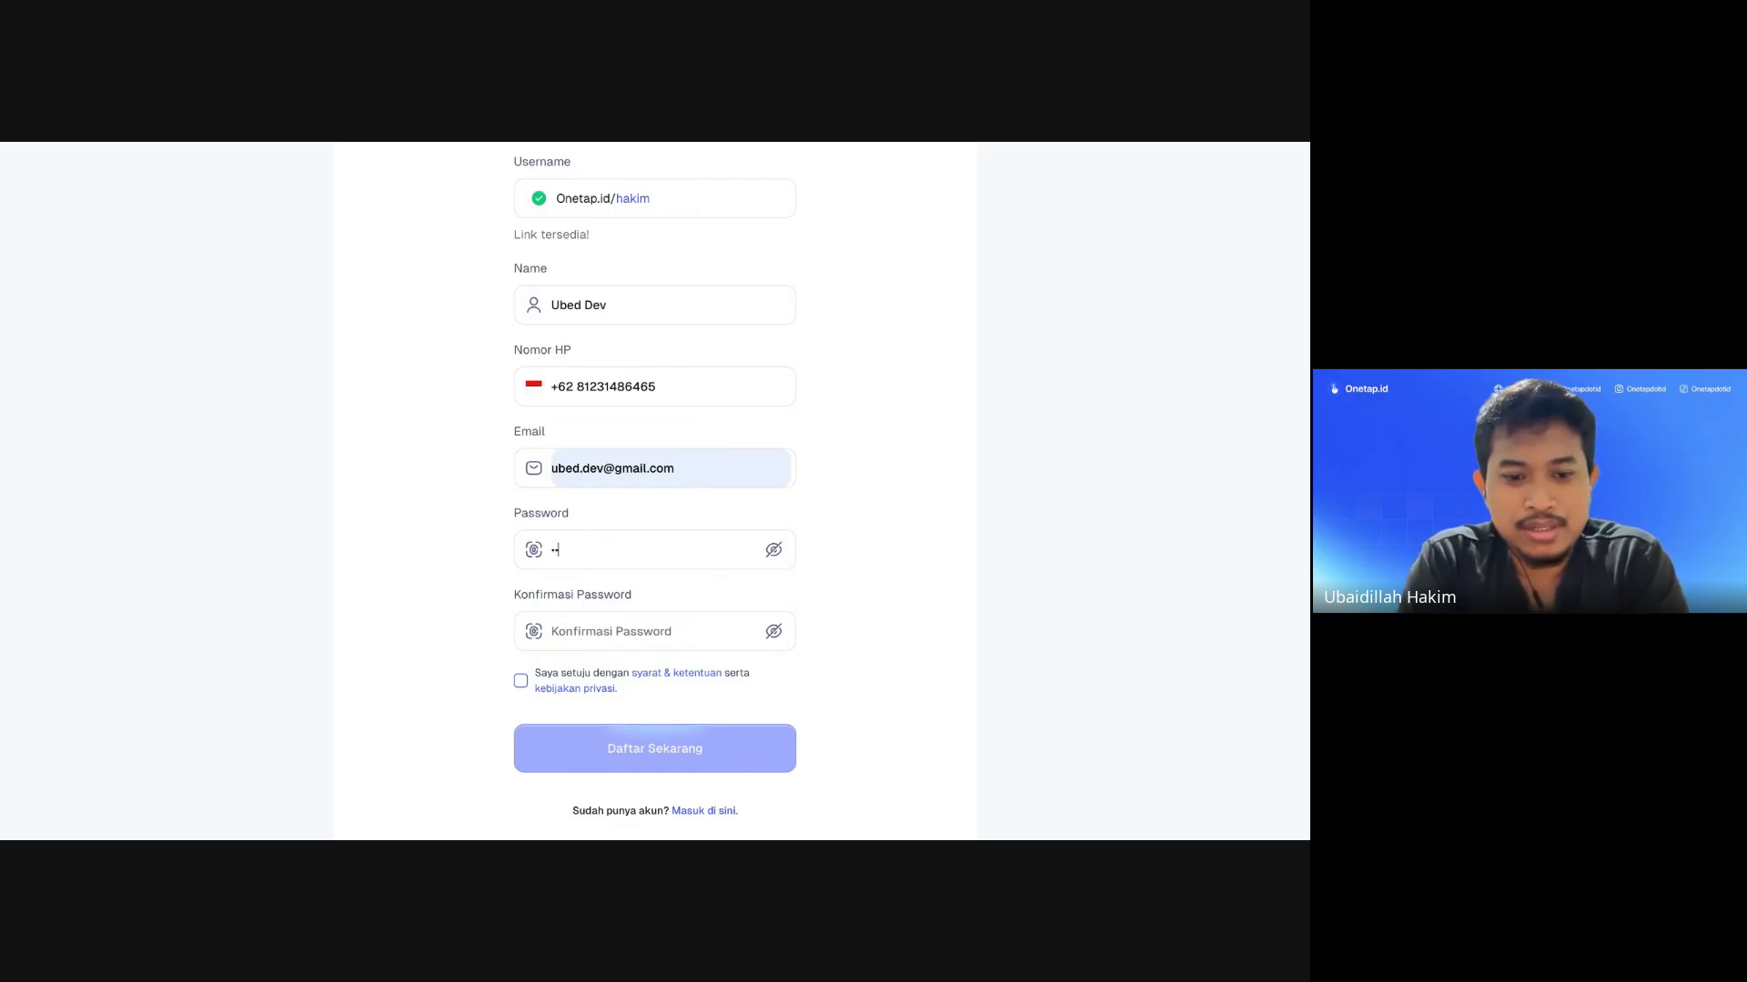
text(678910)
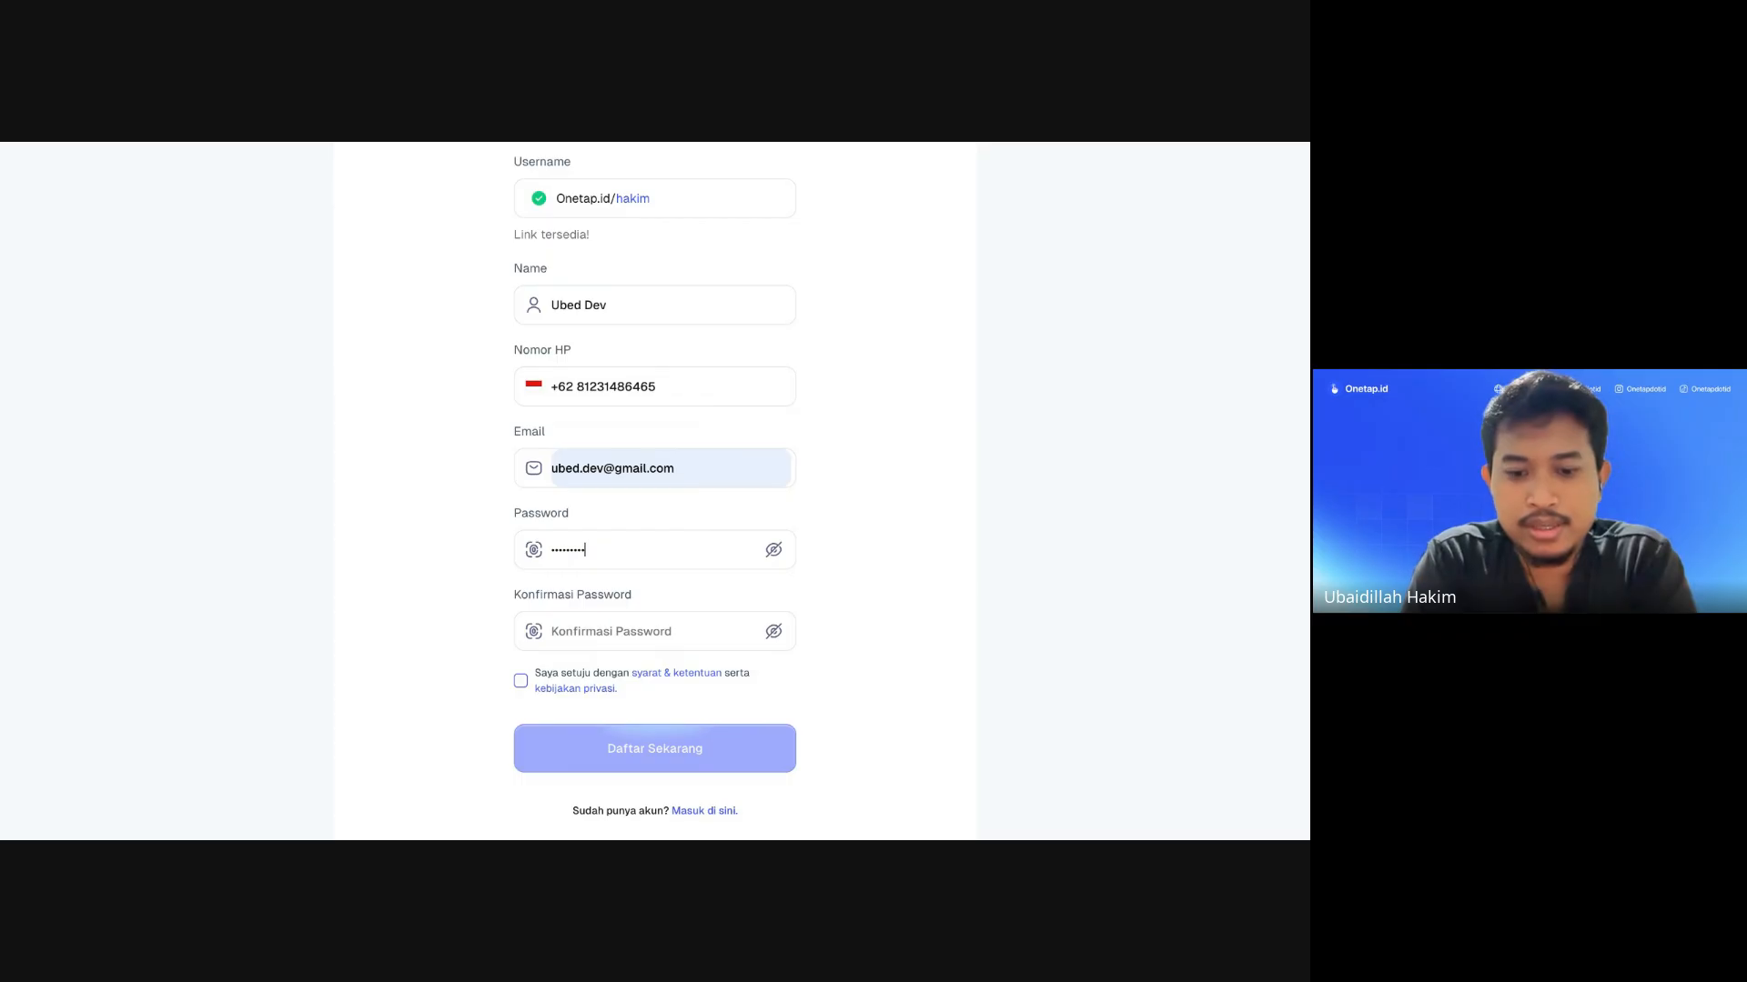
click(598, 625)
text(12345678910)
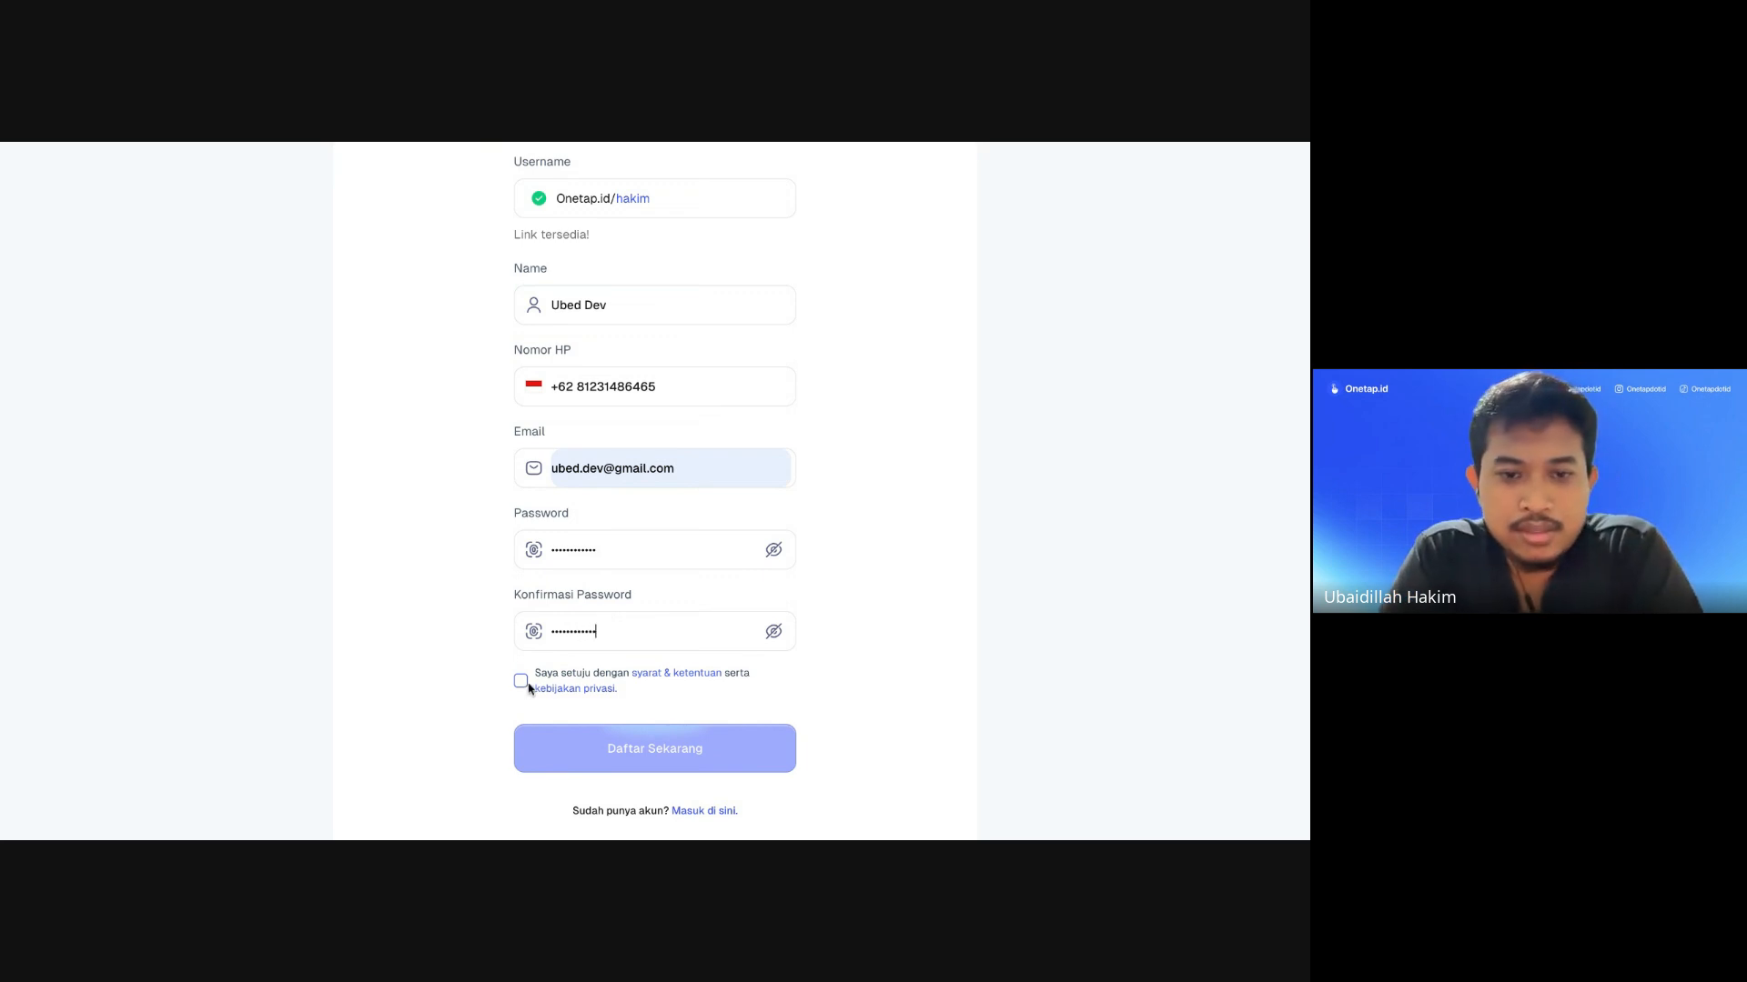
click(522, 682)
scroll(564, 582, up, 4)
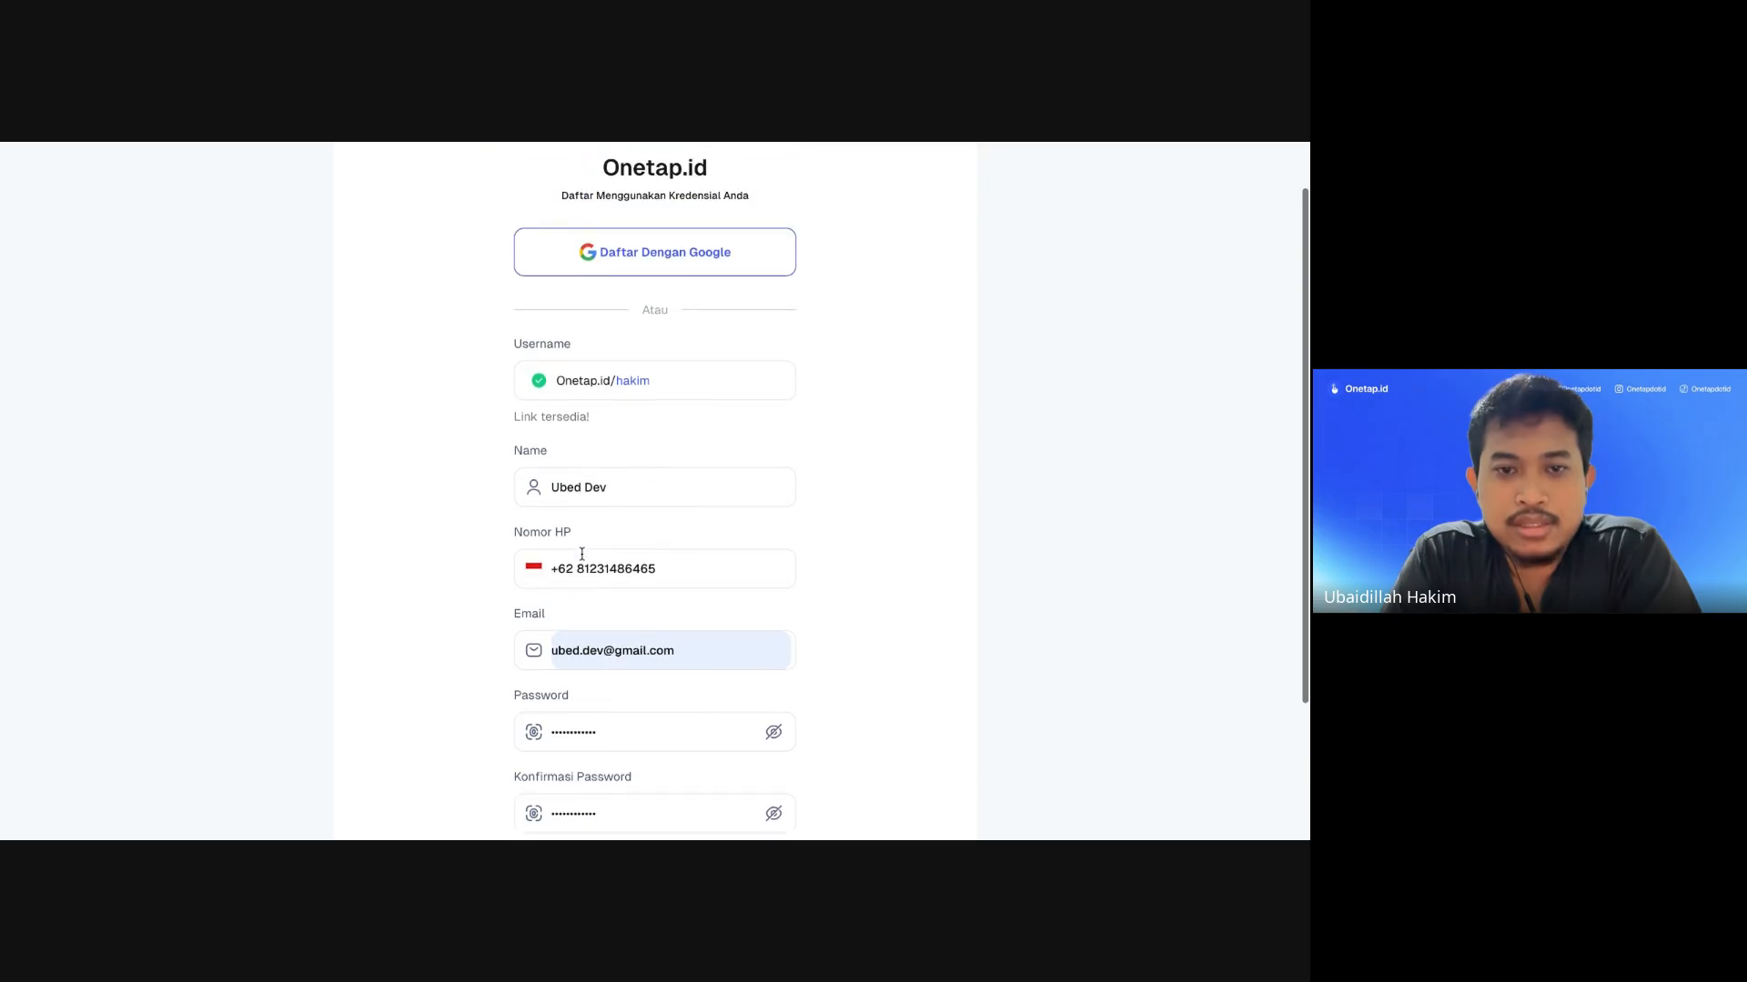
scroll(582, 554, down, 4)
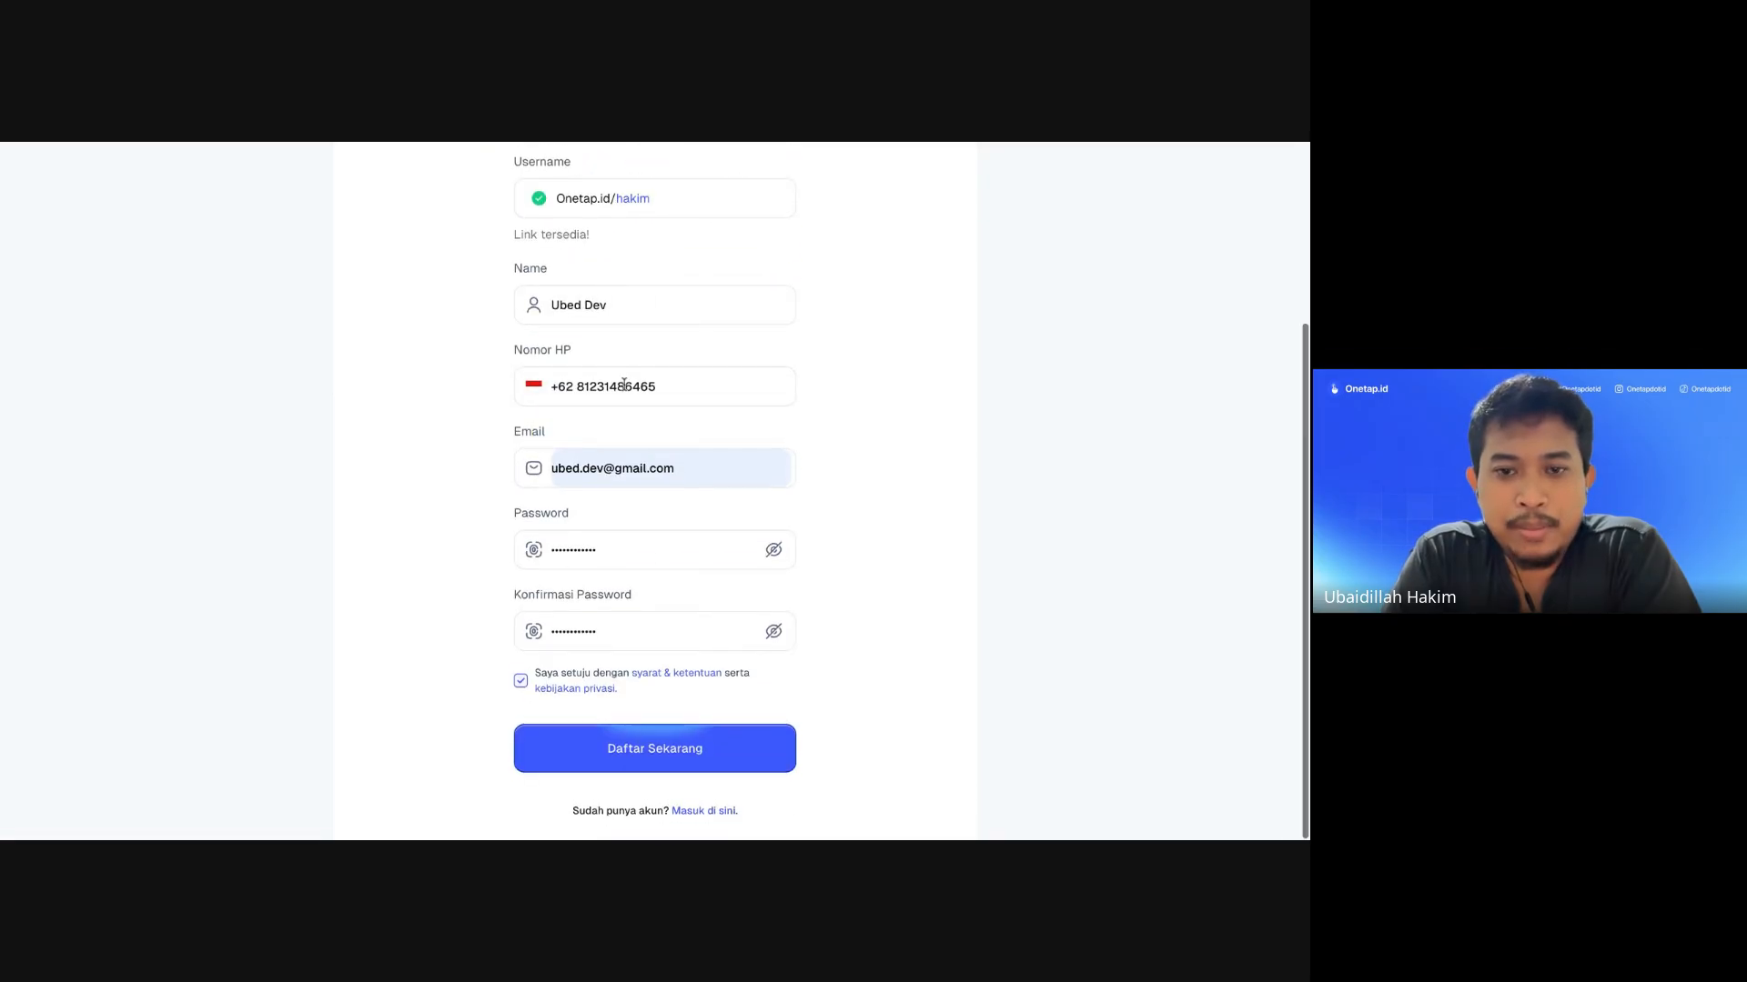
scroll(624, 397, up, 2)
scroll(624, 397, down, 2)
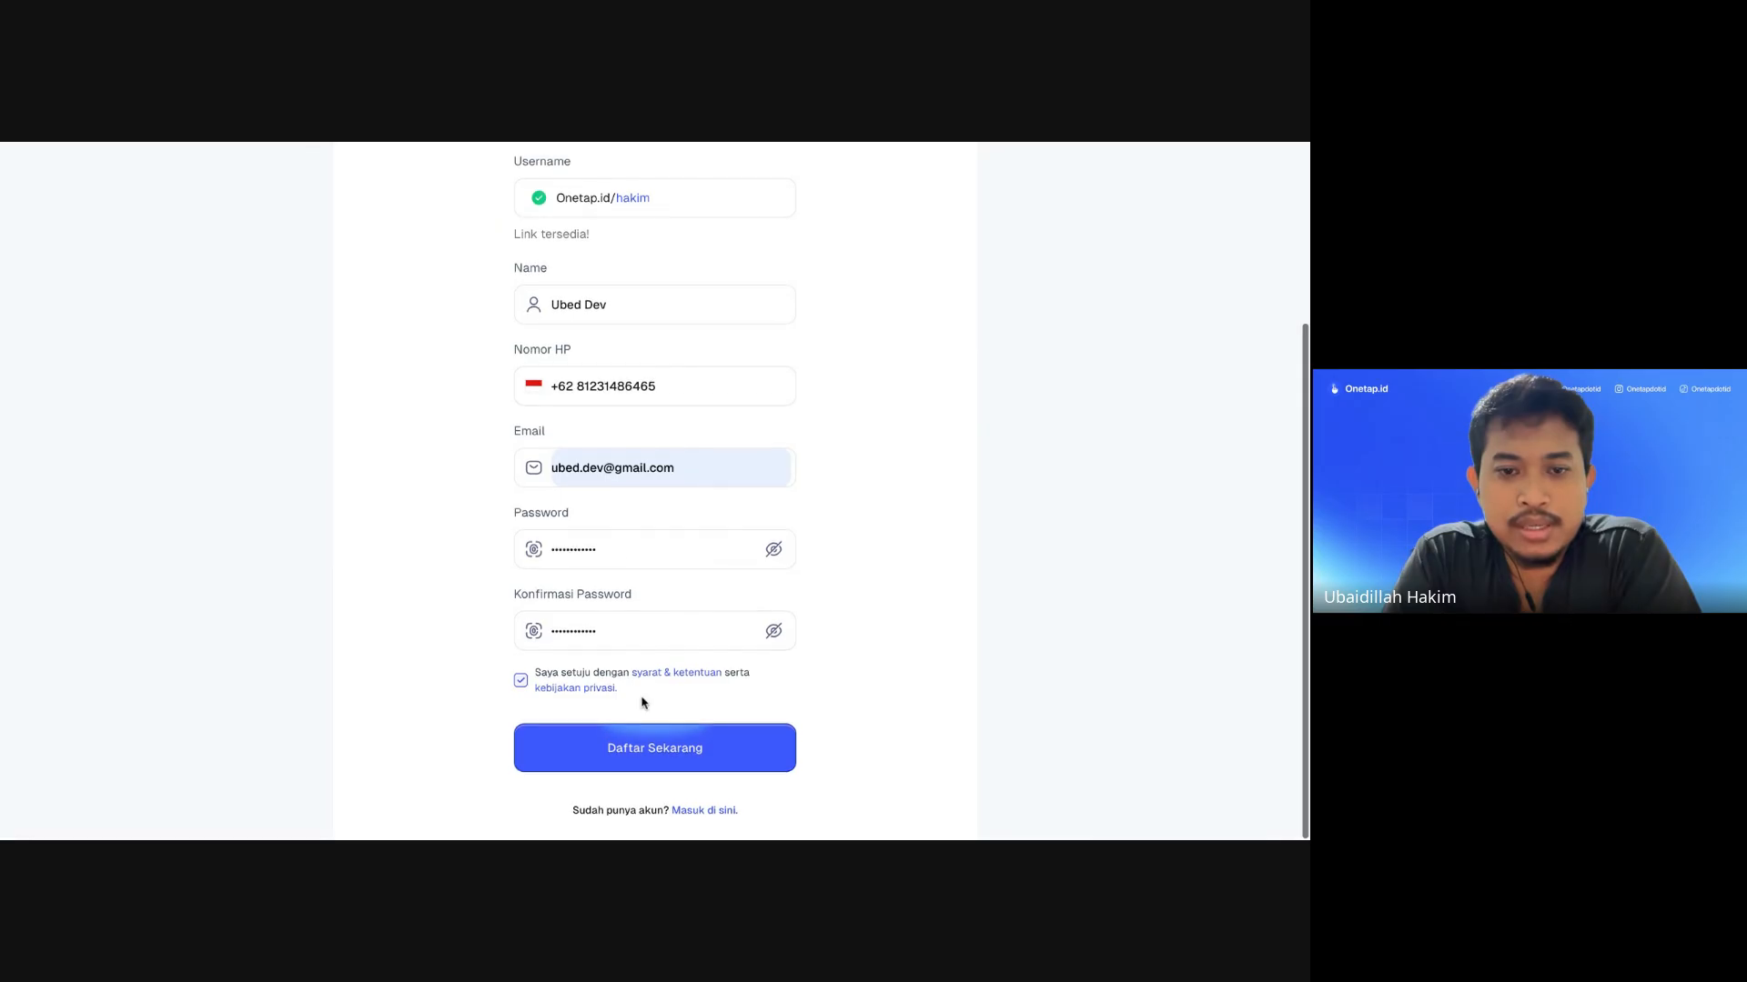
click(663, 764)
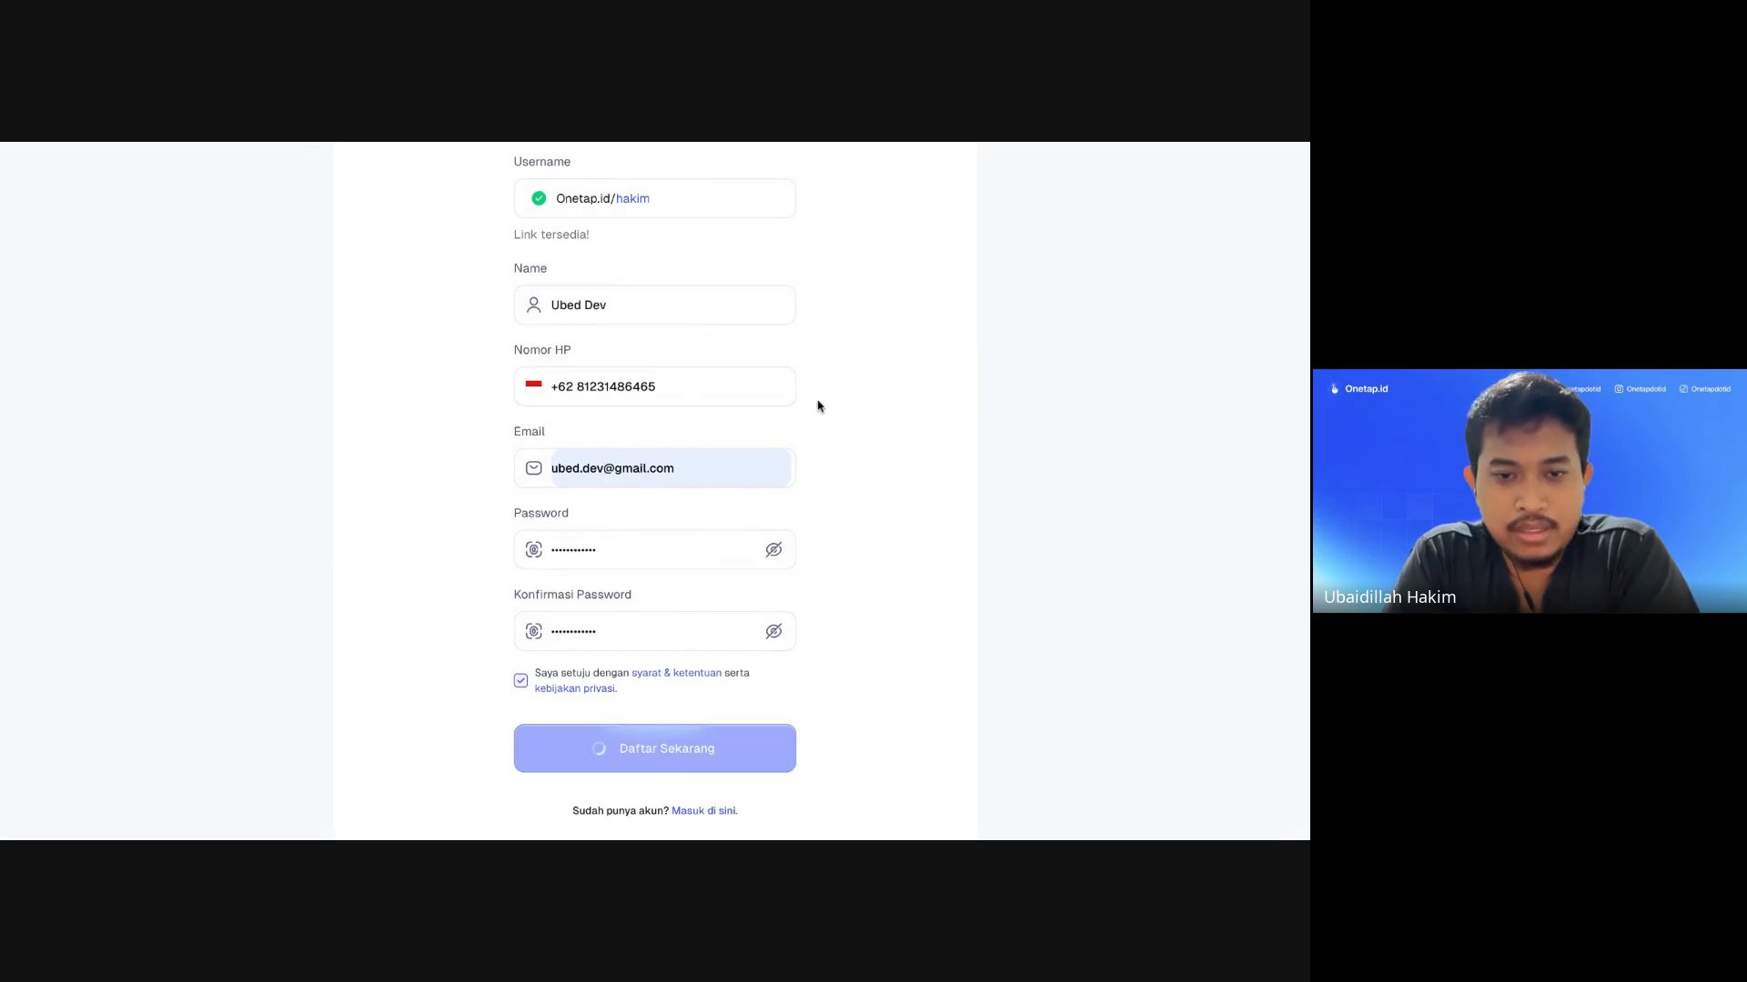
Step: Replace the name part of the e-mail with another address and resubmit
scroll(801, 410, up, 1)
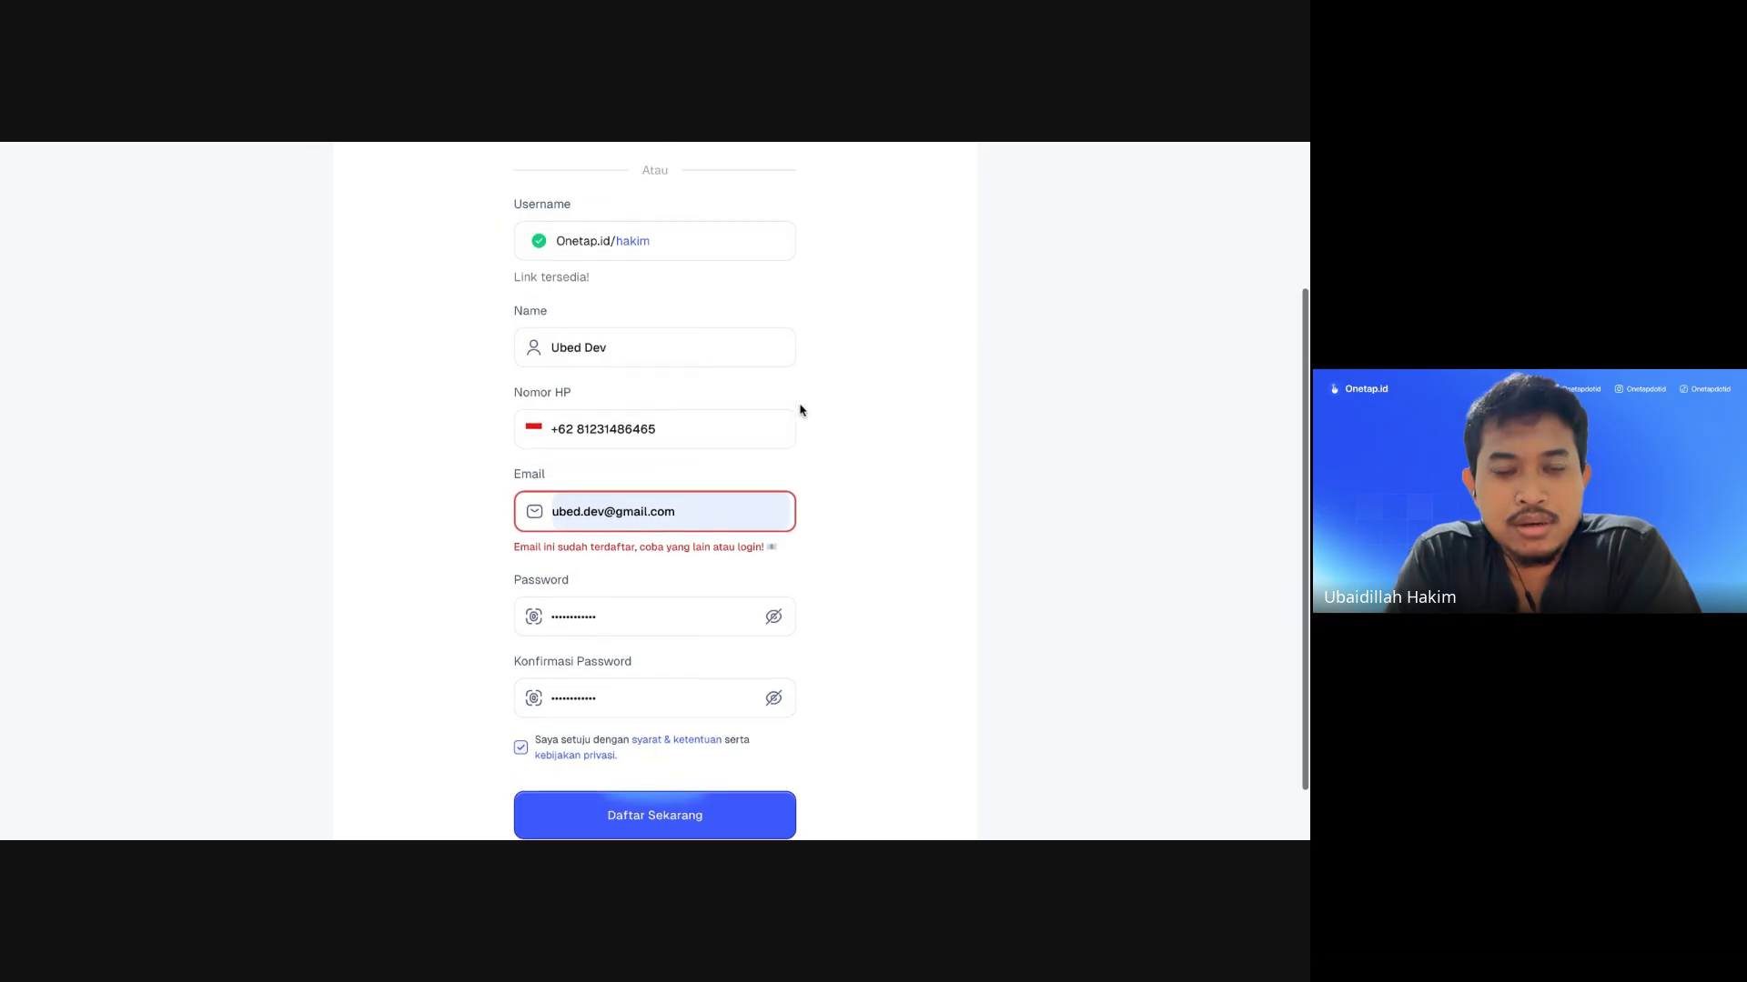
double_click(601, 511)
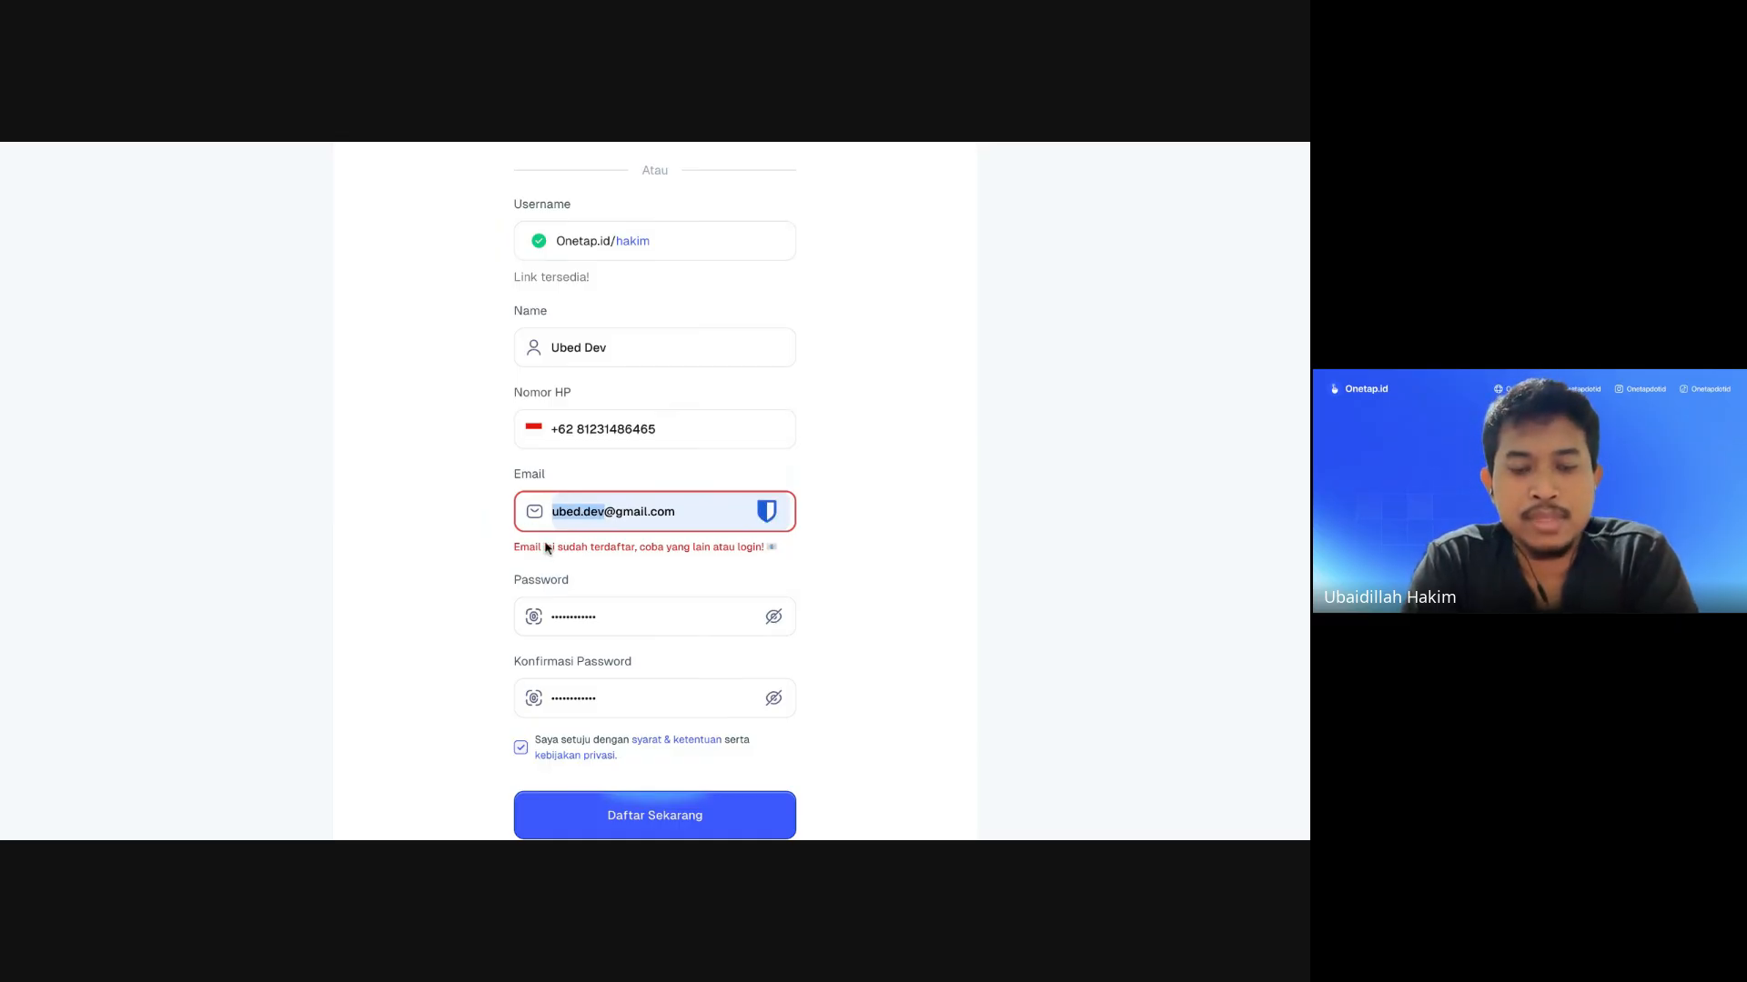
key(BackSpace)
scroll(698, 558, down, 1)
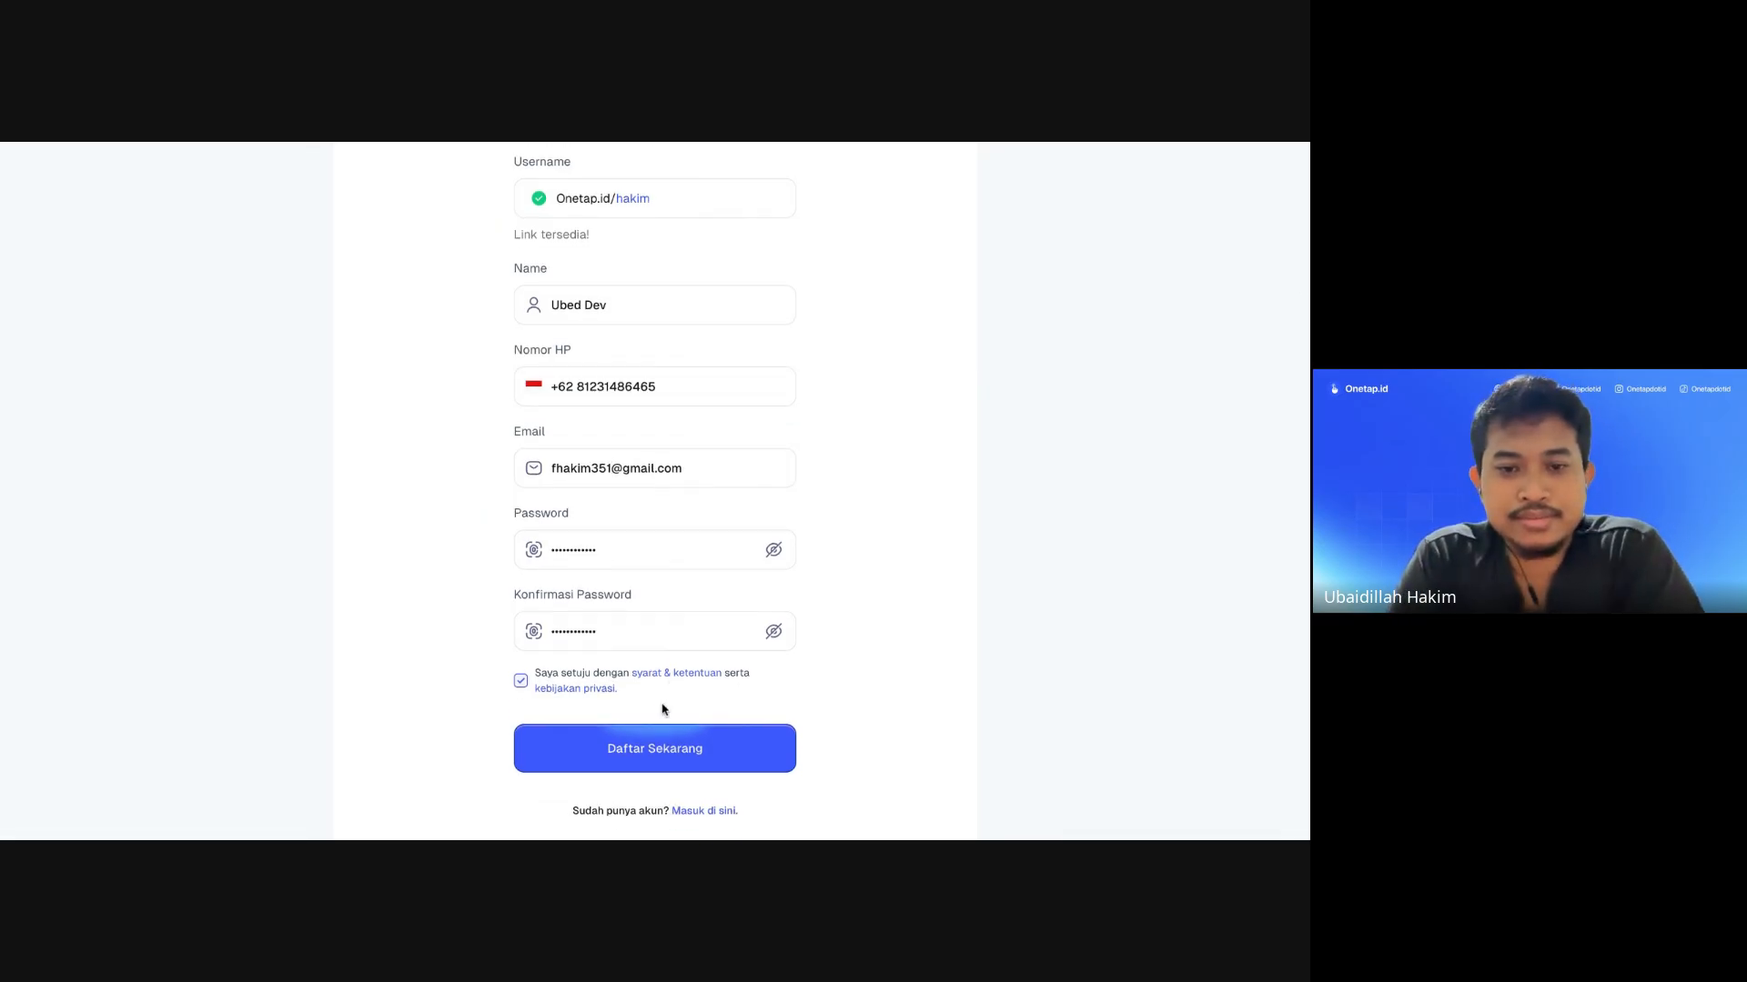
click(655, 745)
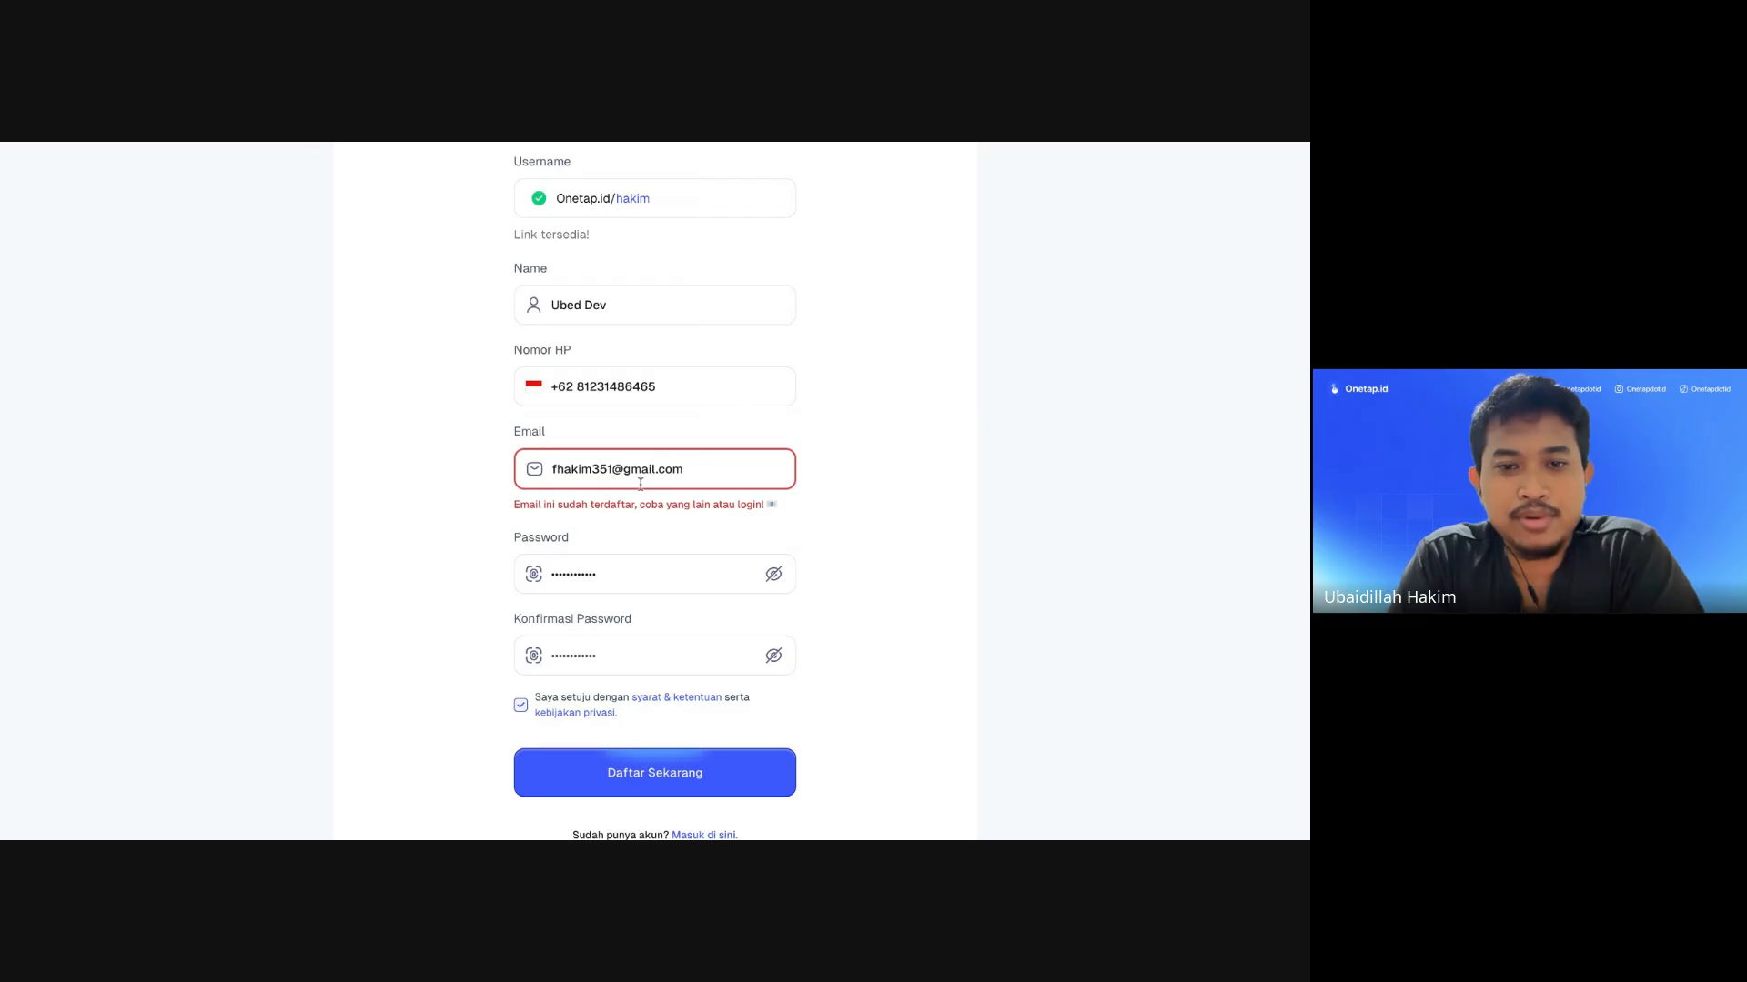
Step: Change the e-mail name again to a different address and resubmit the registration
drag(612, 470, 522, 474)
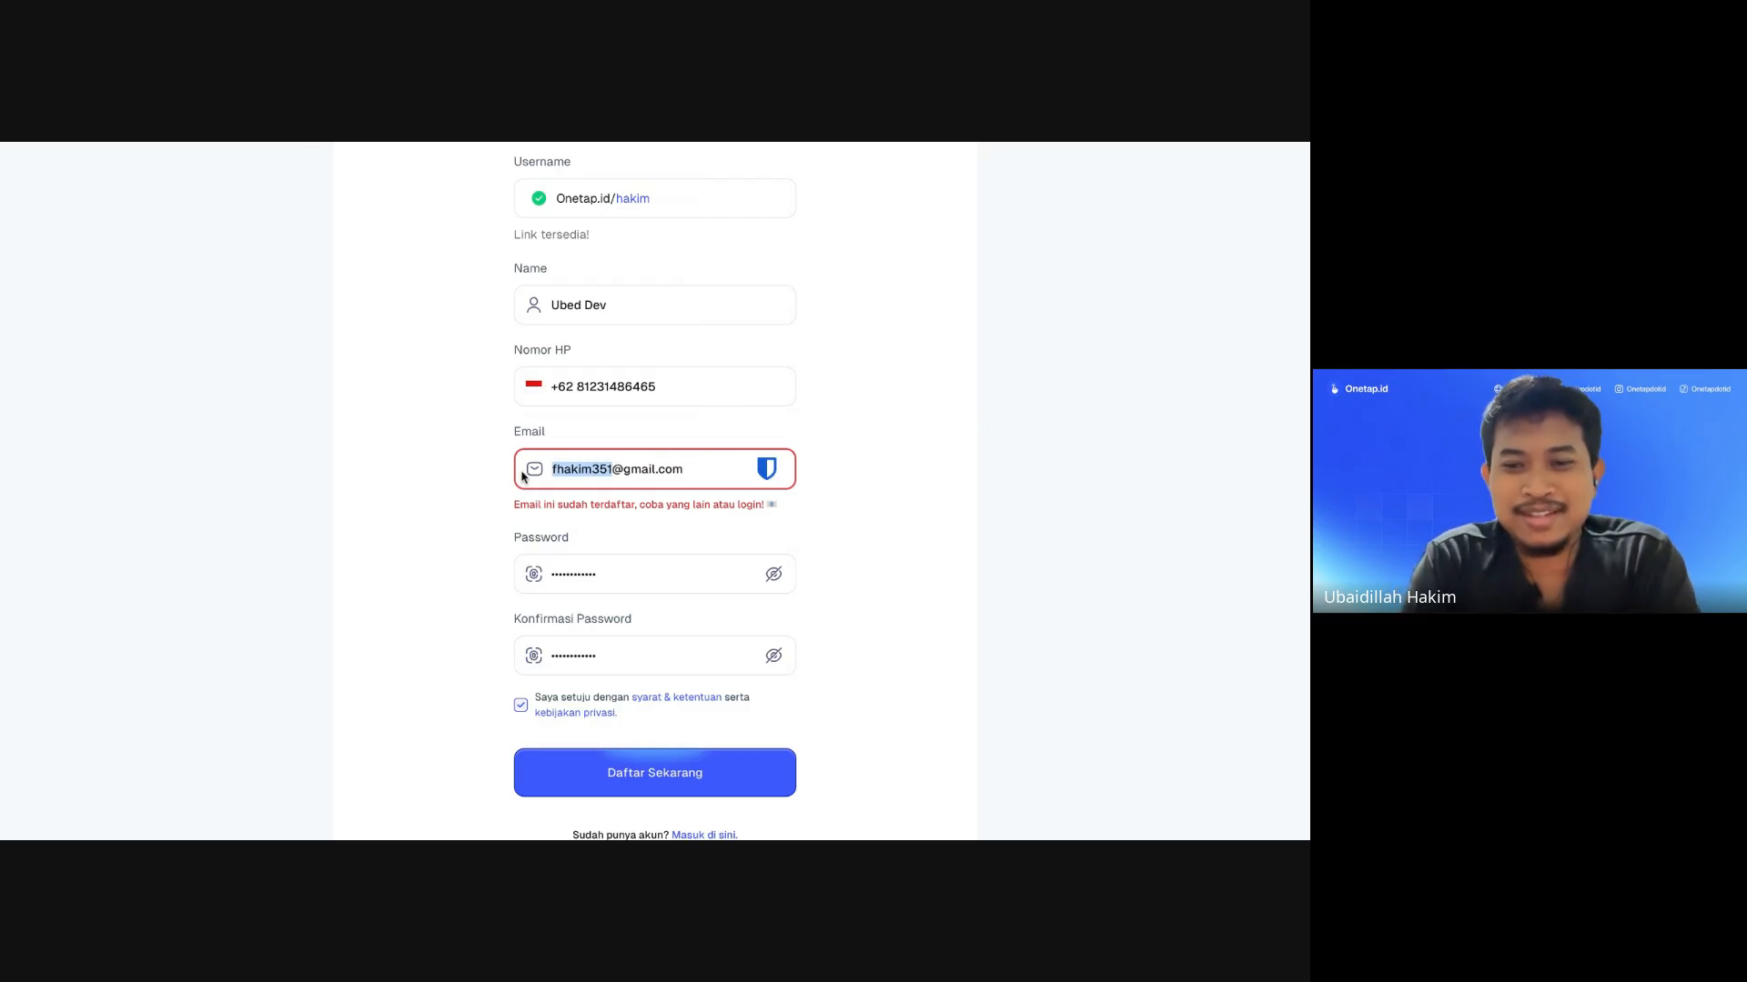
key(BackSpace)
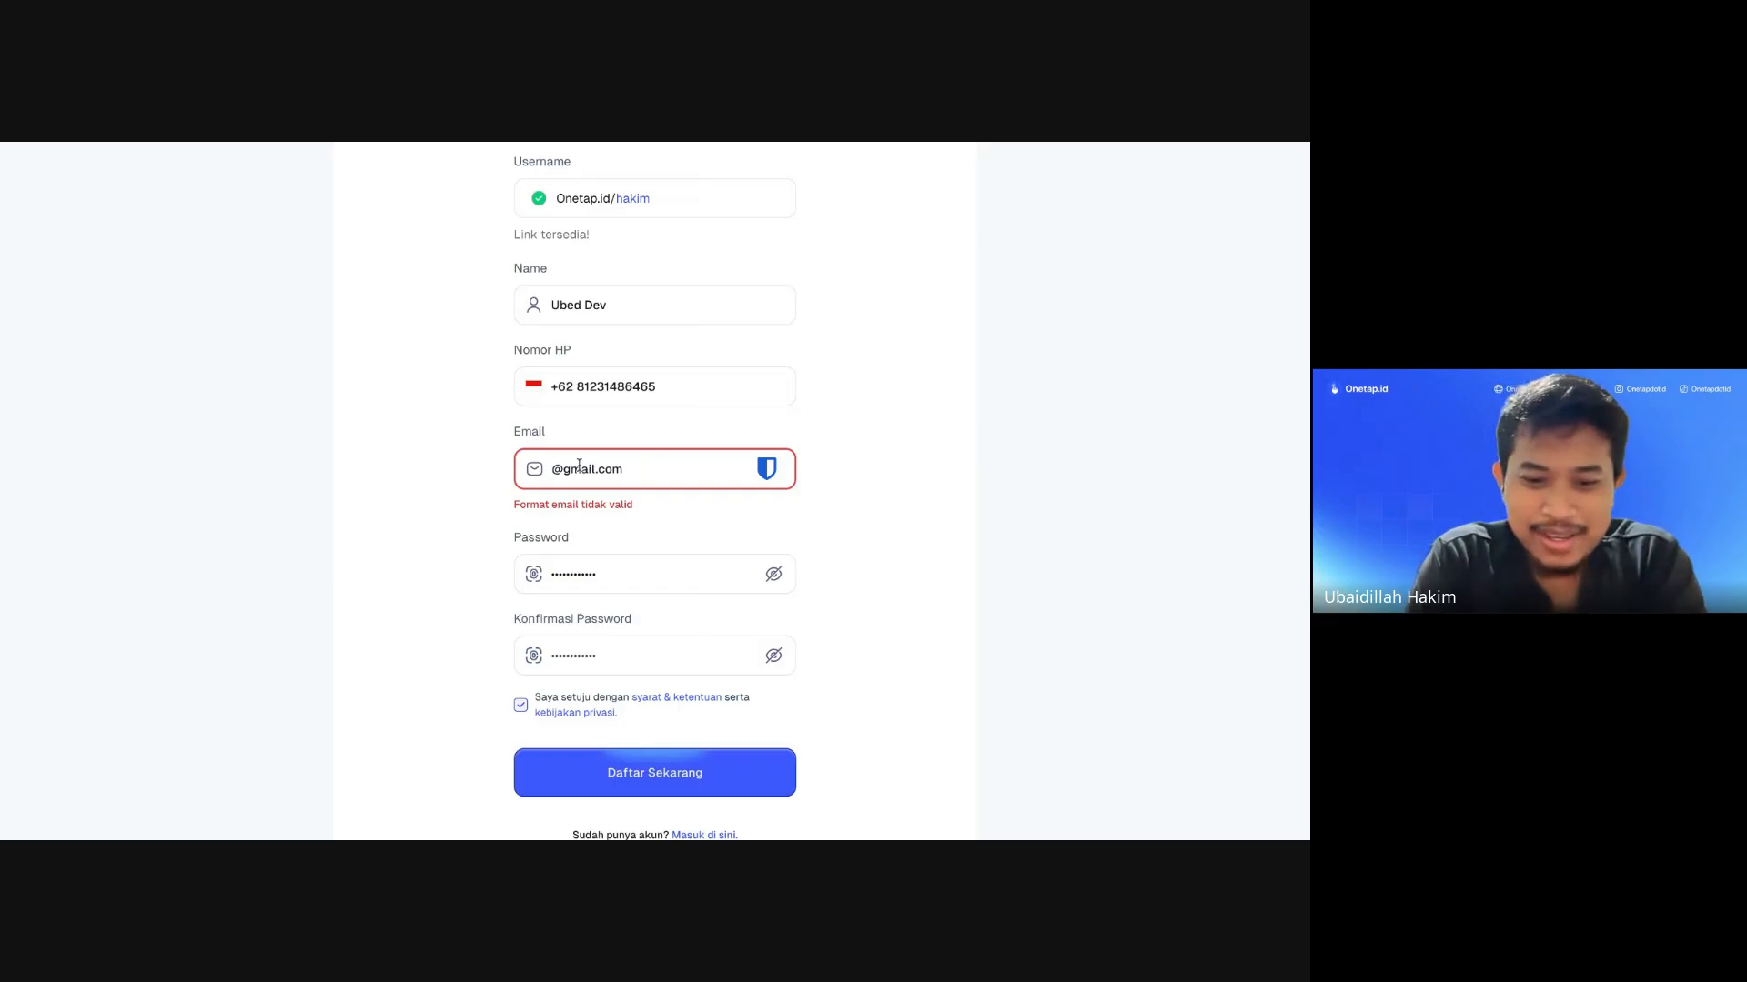
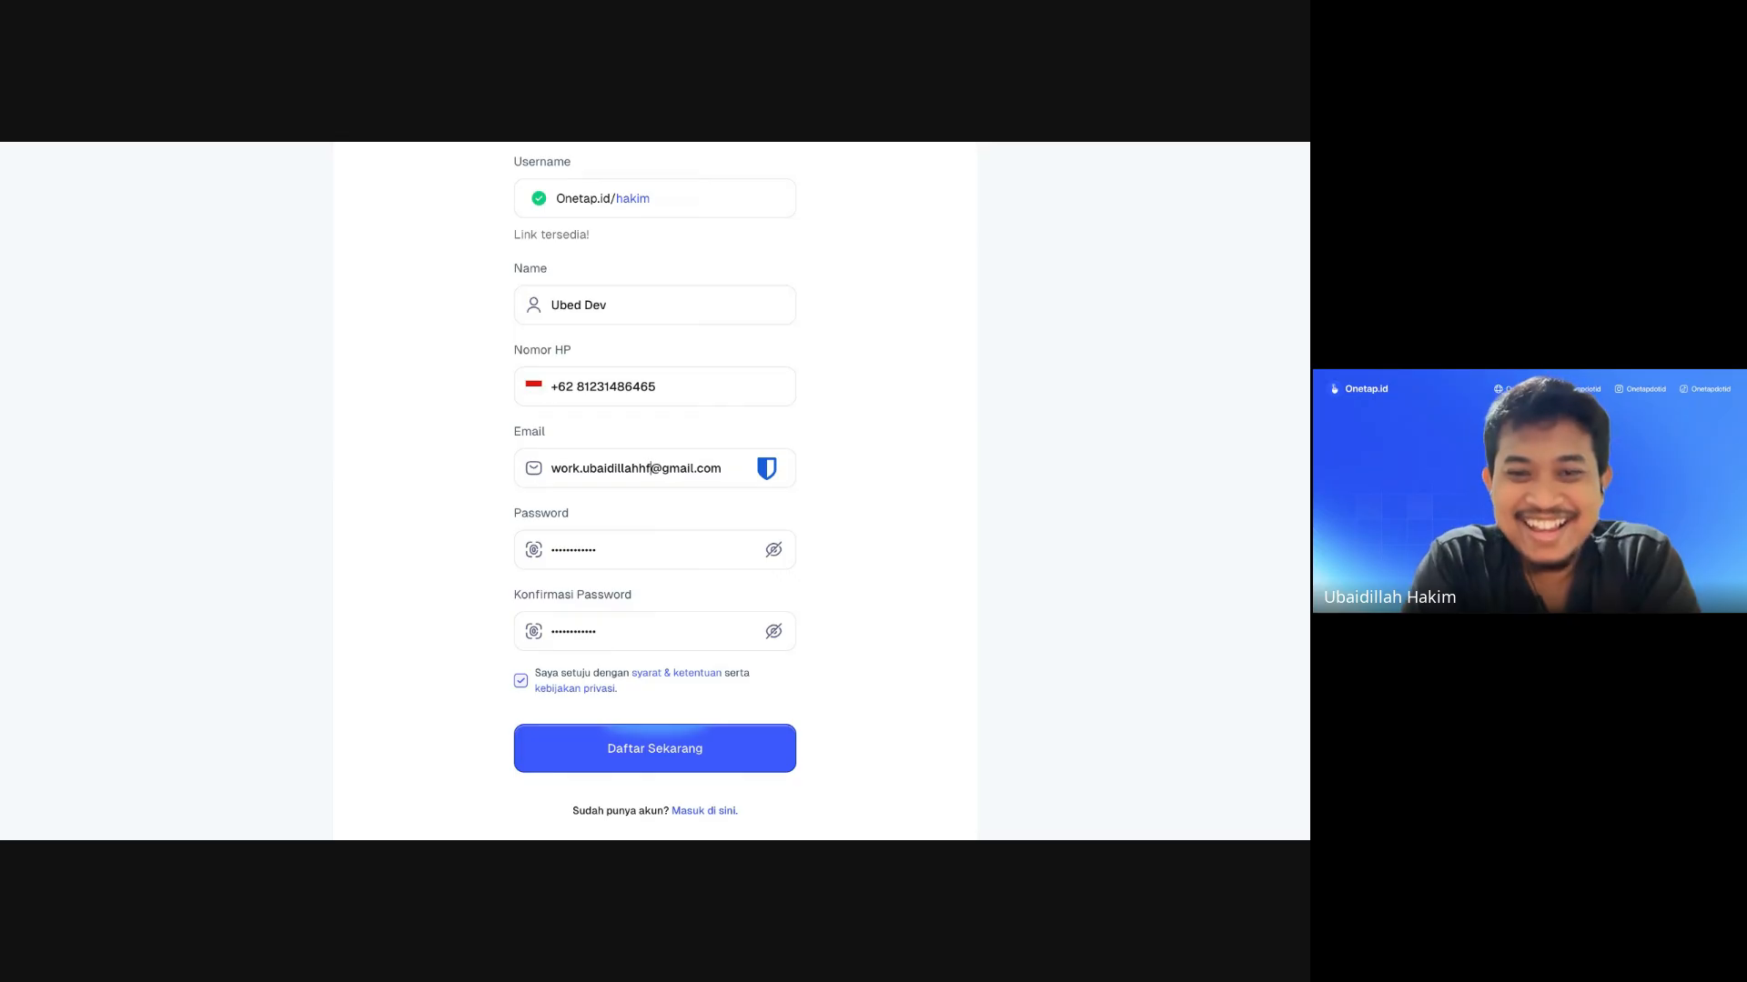
click(435, 505)
scroll(489, 501, down, 2)
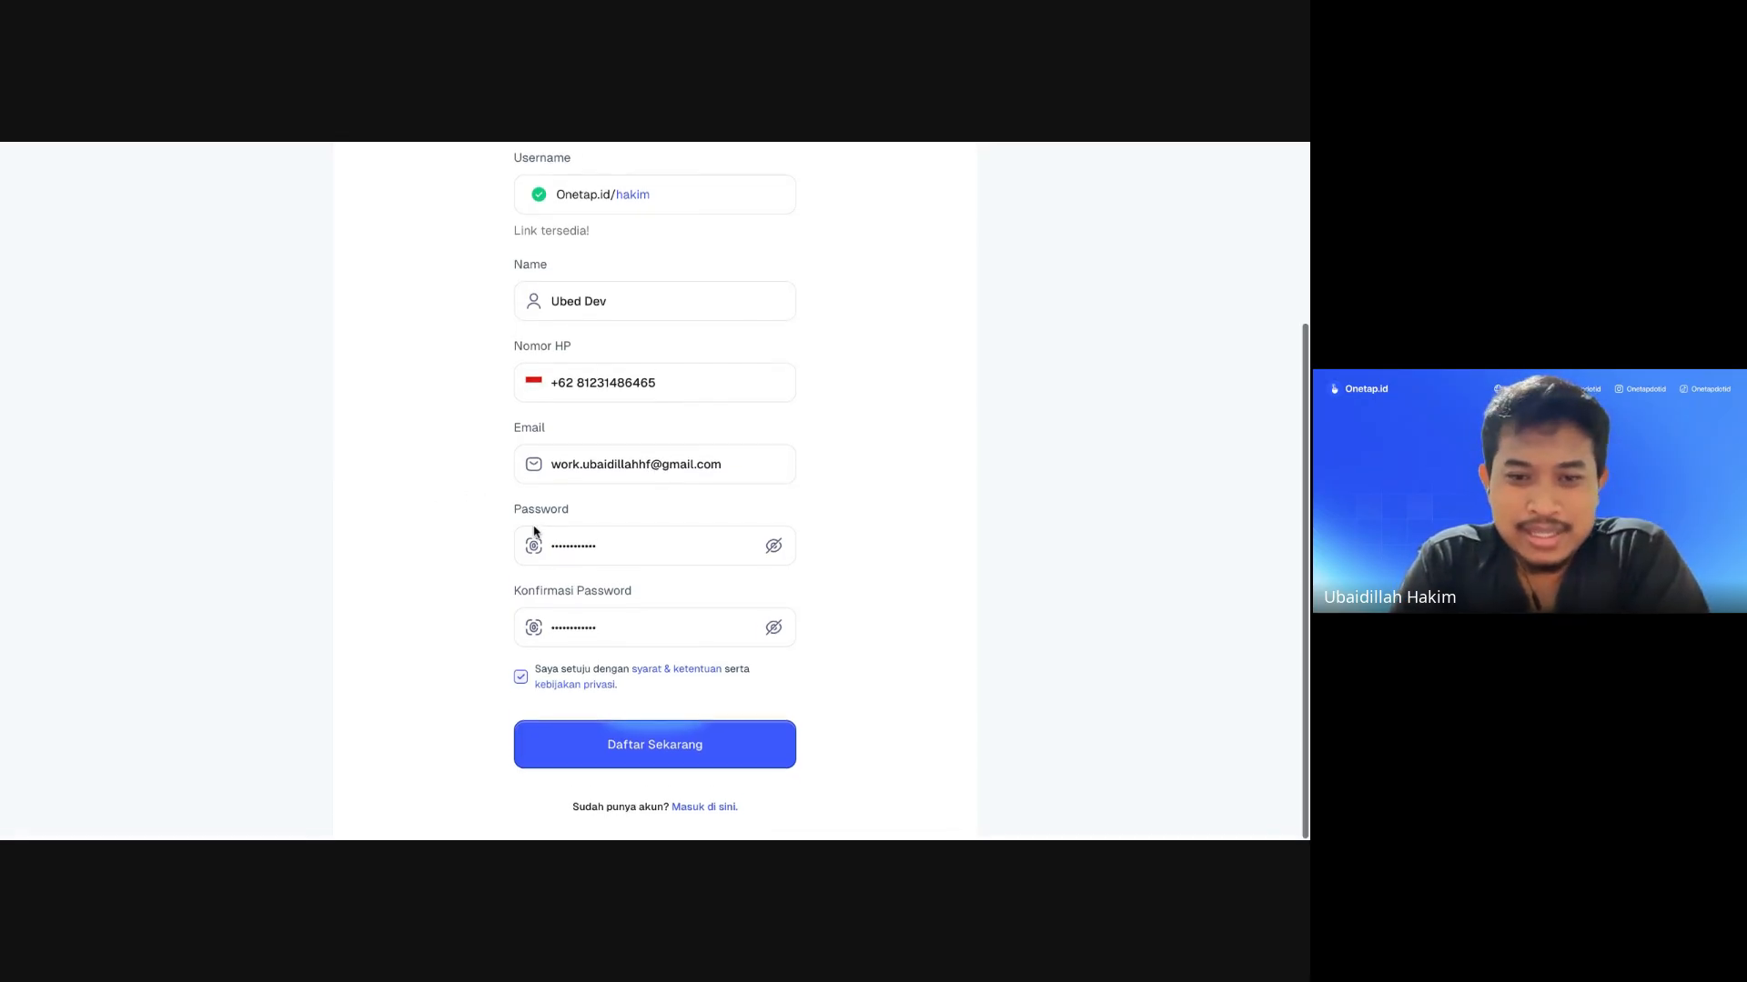
click(664, 748)
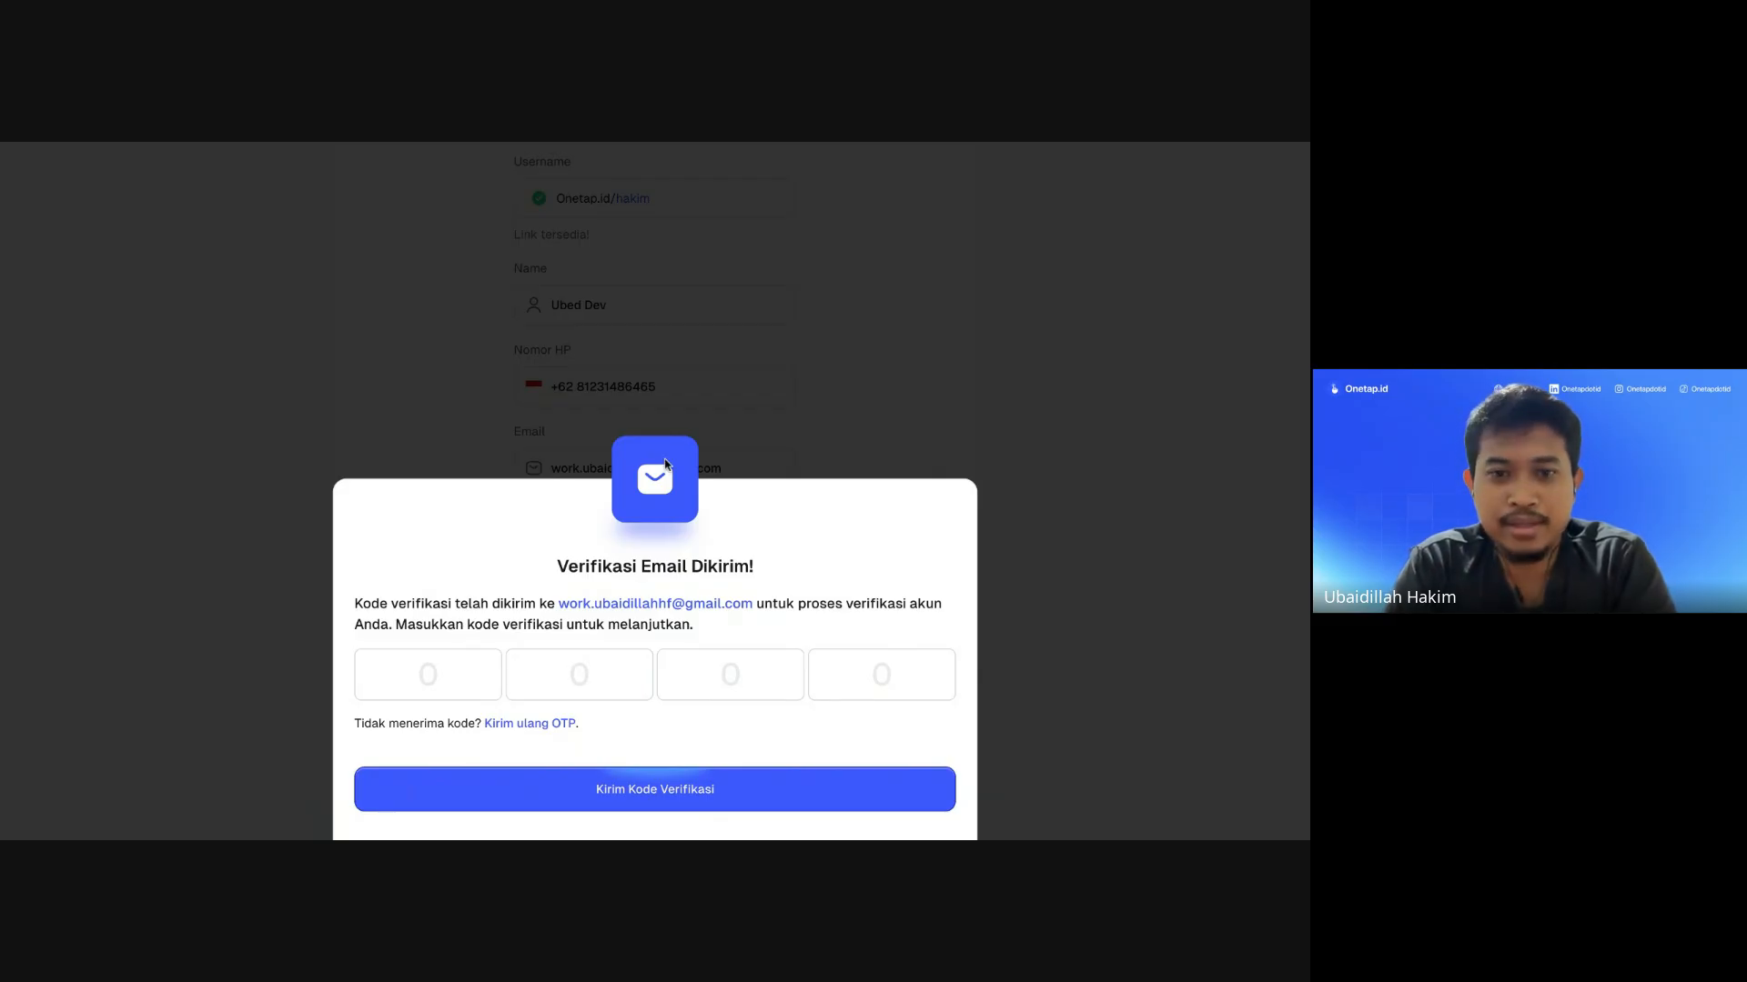
Step: Paste the four-digit e-mailed code into the OTP boxes and submit it with Kirim Kode Verifikasi
click(422, 683)
key(ctrl+v)
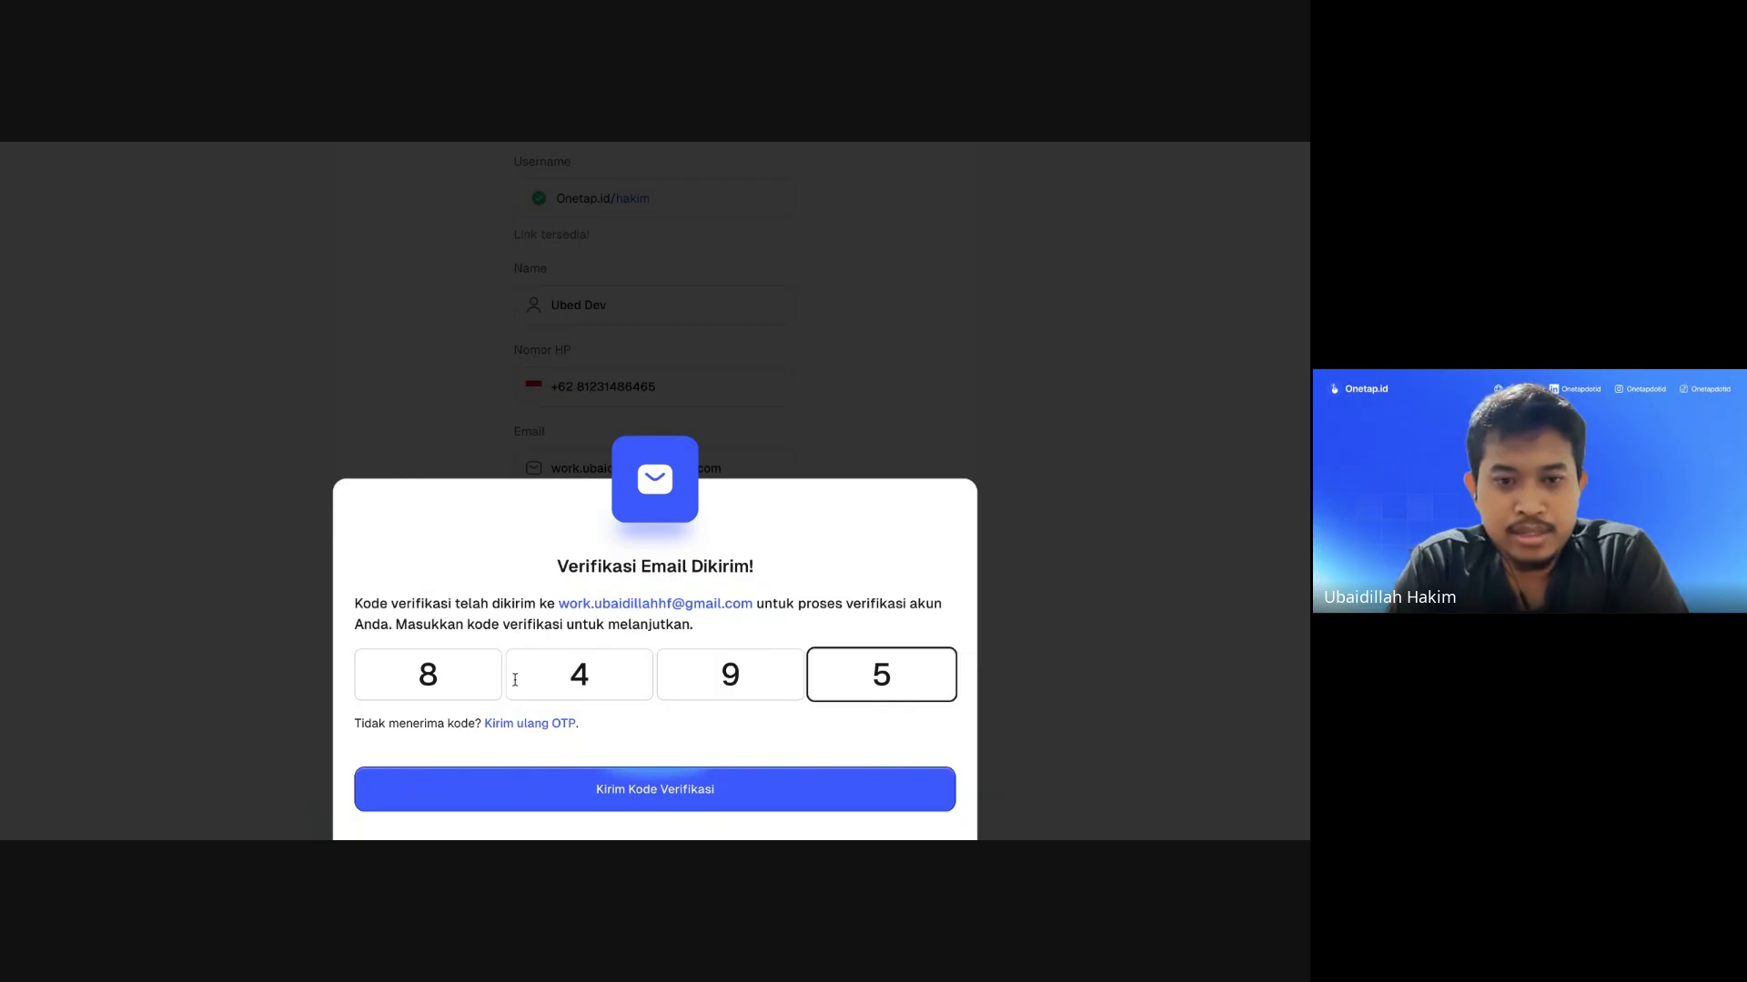
click(665, 786)
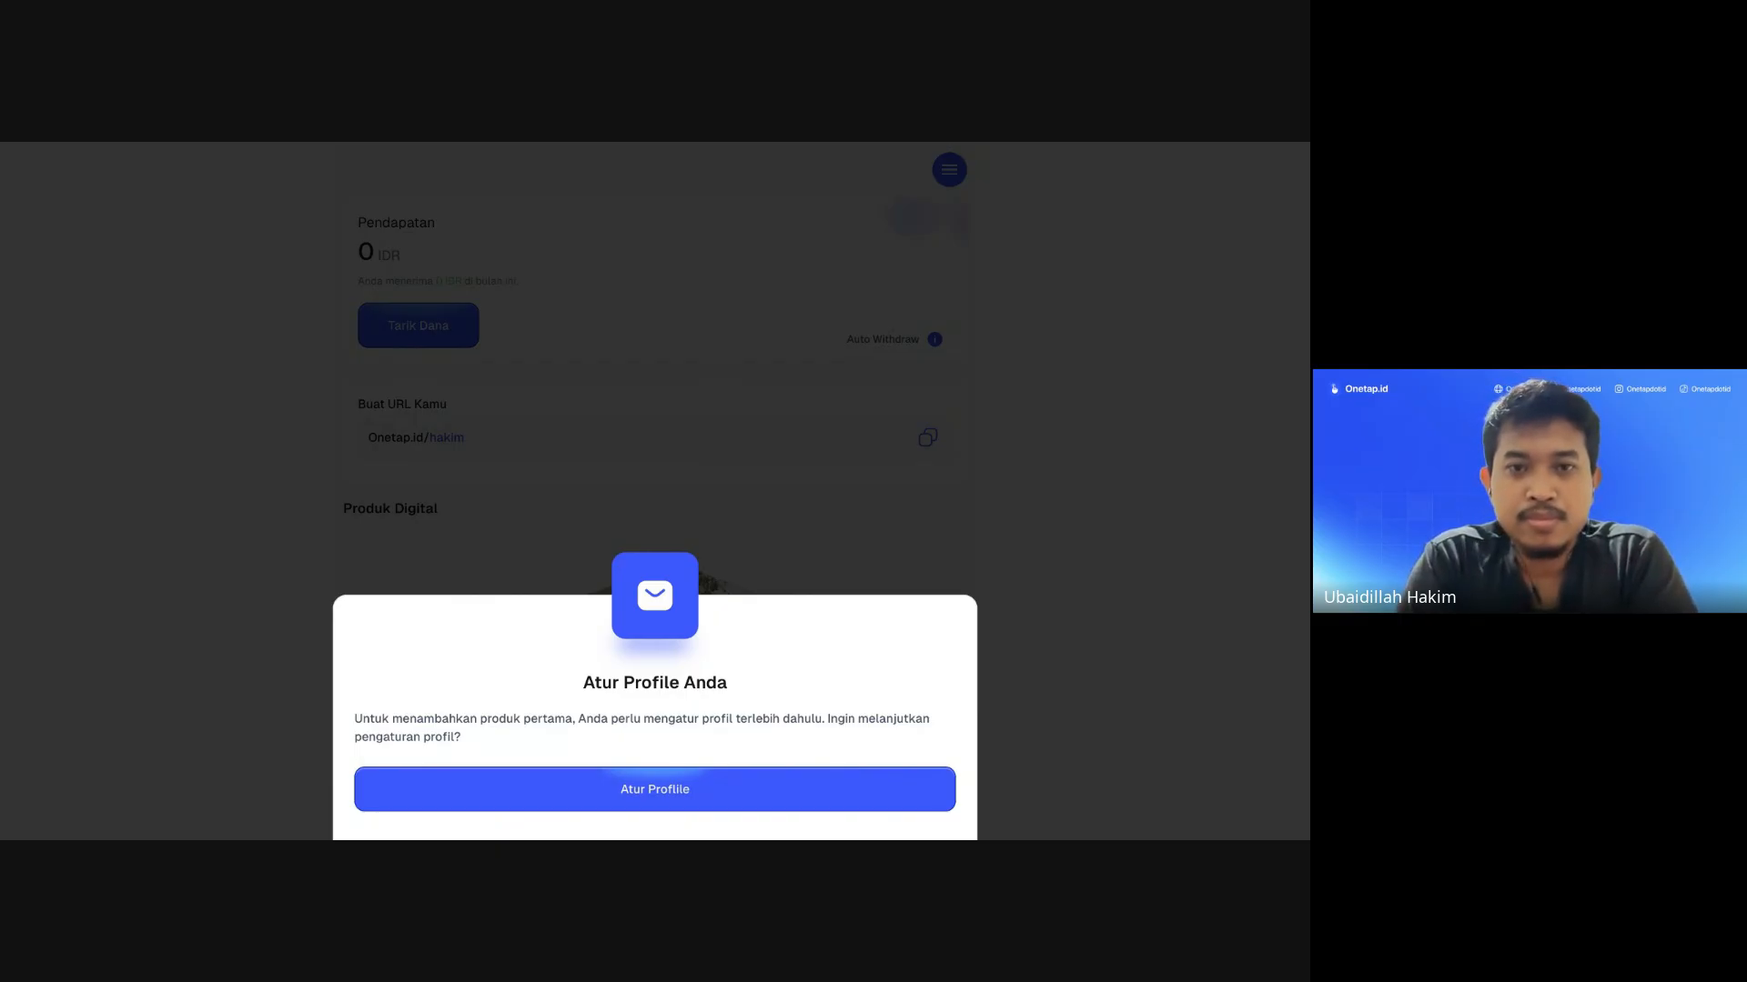
Step: Choose Atur Profile on the Atur Profile Anda prompt to reach the Profile Bisnis form
click(648, 802)
scroll(682, 573, down, 5)
scroll(681, 573, up, 5)
scroll(557, 491, down, 5)
scroll(558, 495, up, 5)
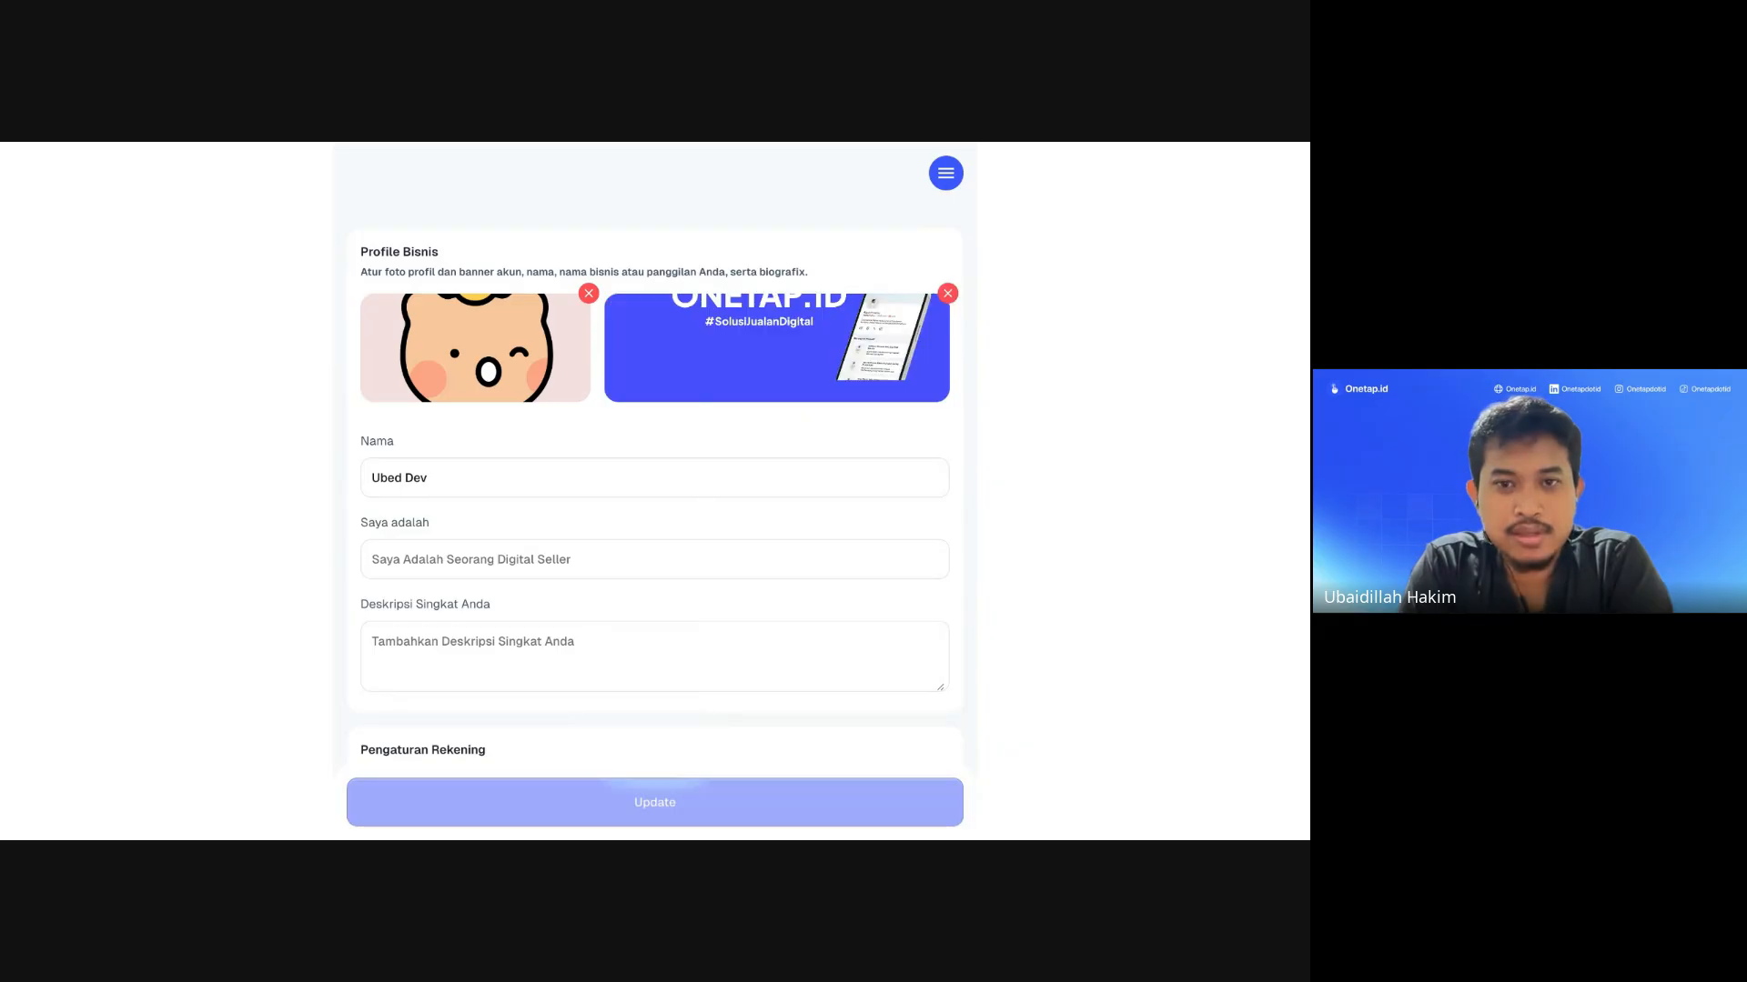
Step: Enter 'Web Developer' in the Saya adalah field
scroll(762, 360, down, 3)
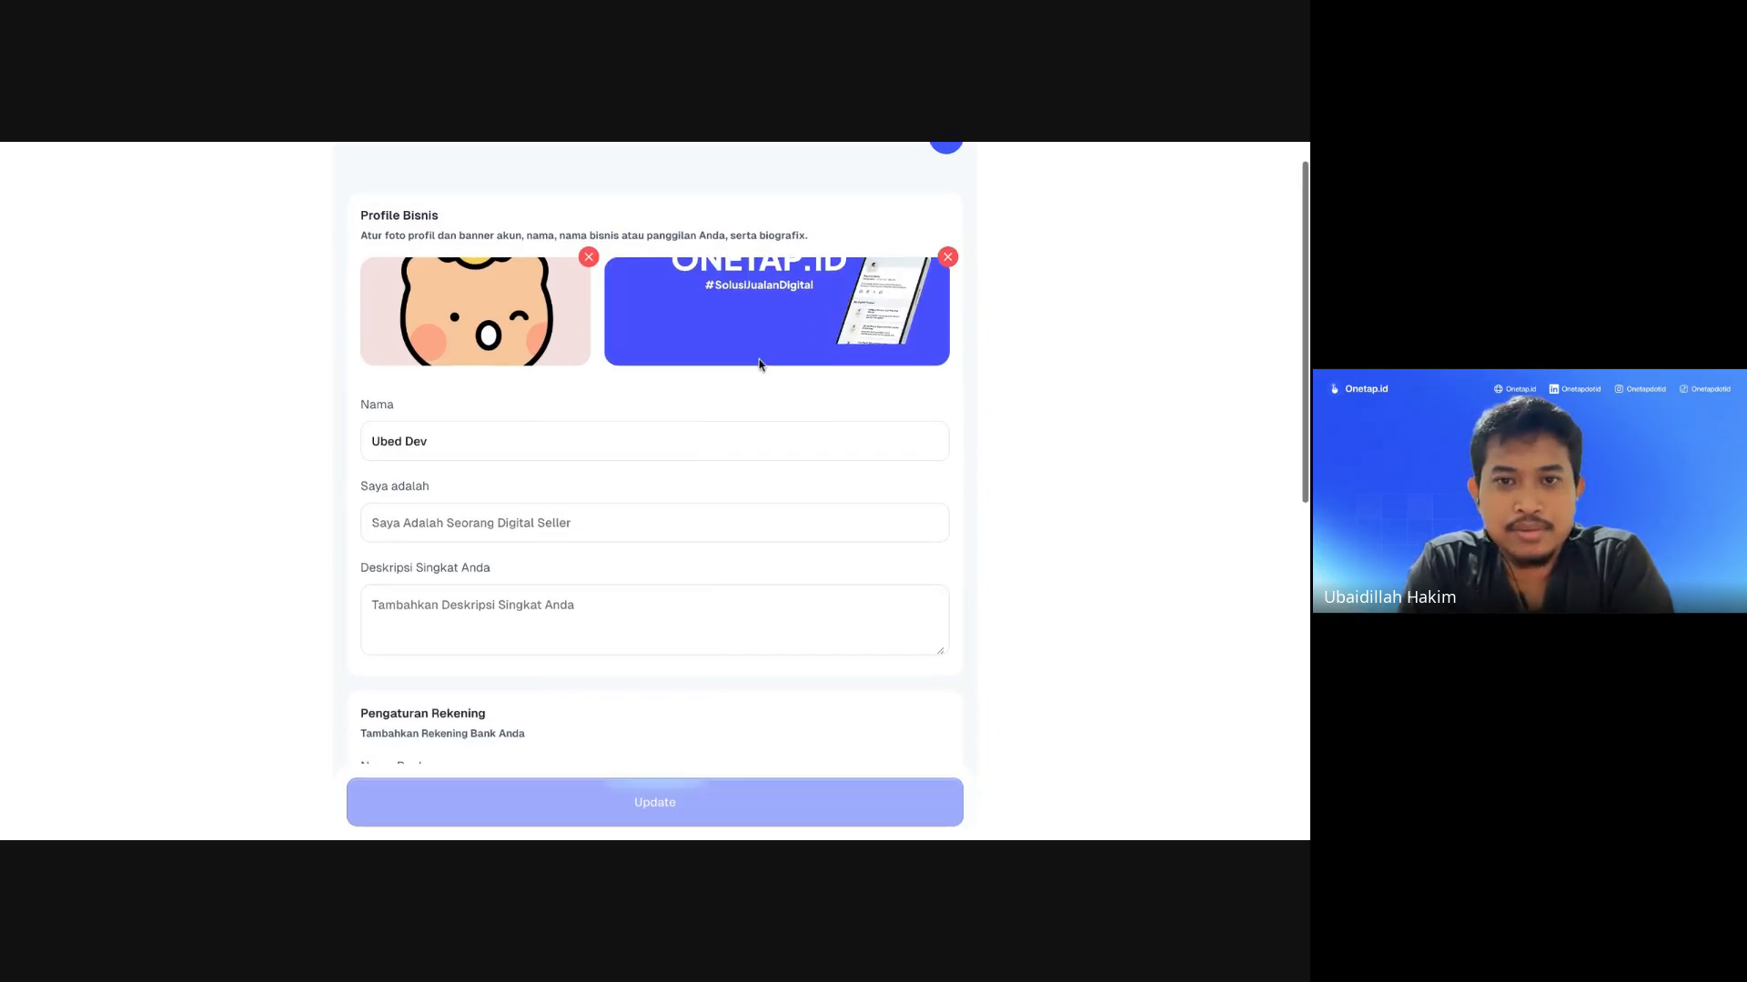
scroll(729, 462, up, 3)
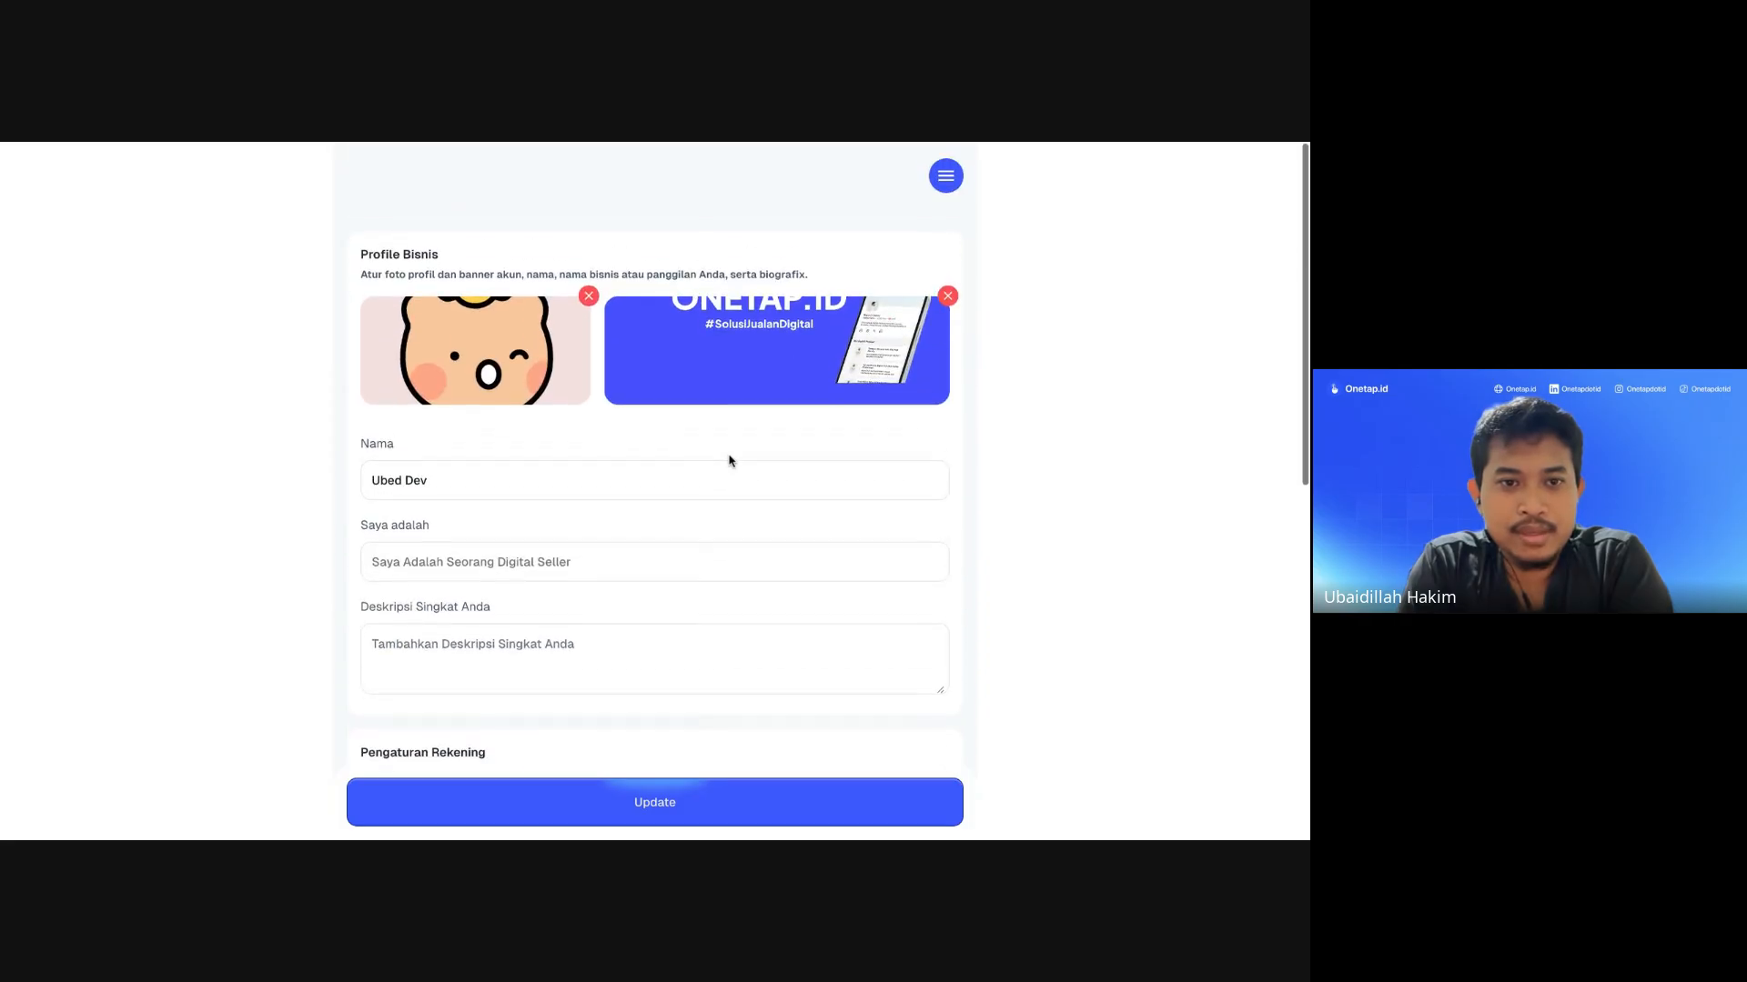
scroll(608, 472, down, 3)
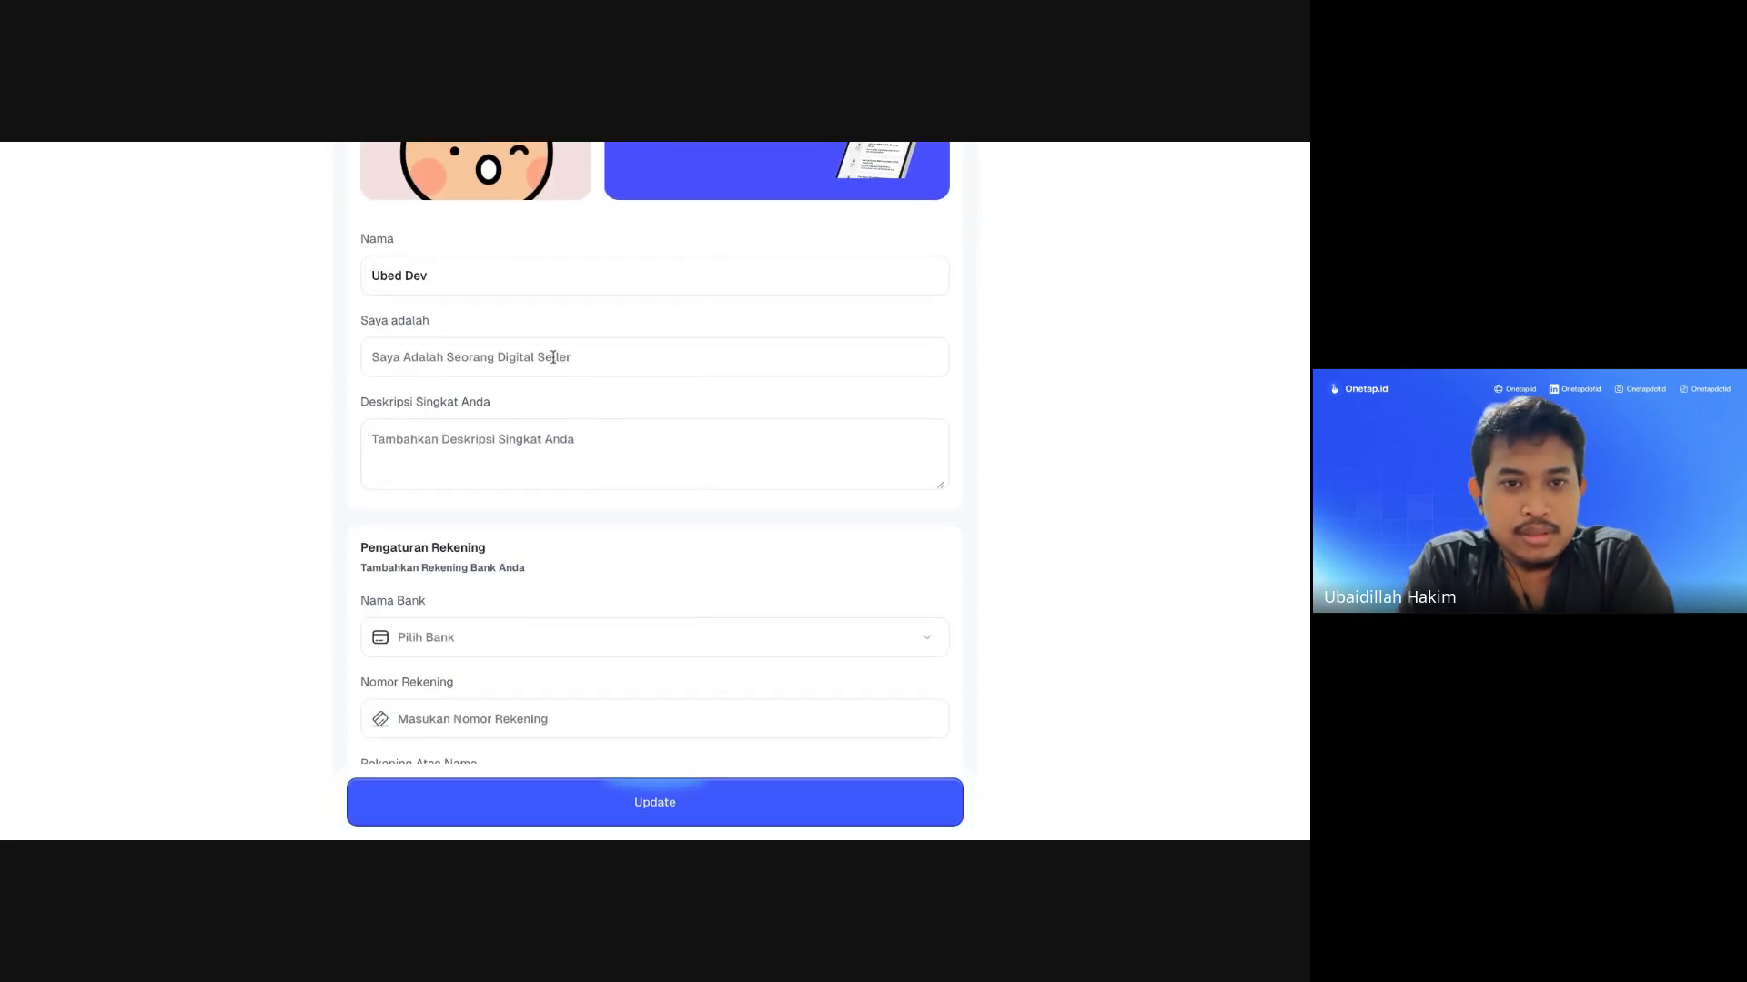
scroll(550, 355, up, 1)
click(433, 411)
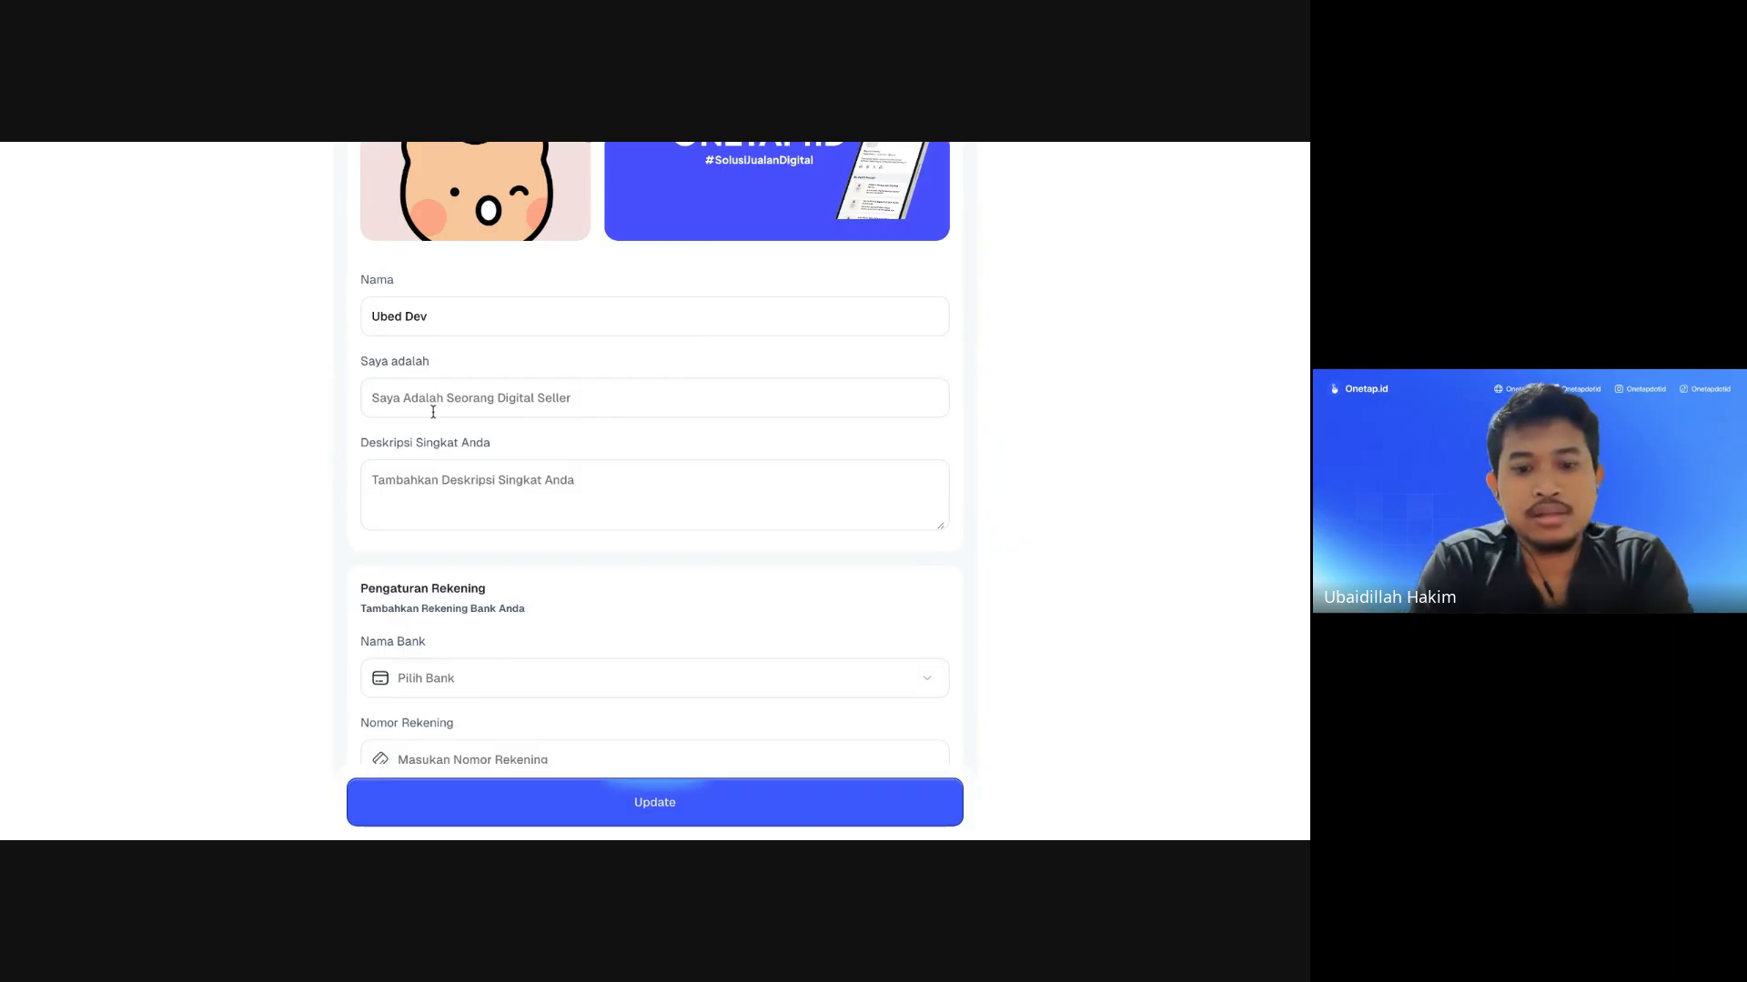
text(eb Developer)
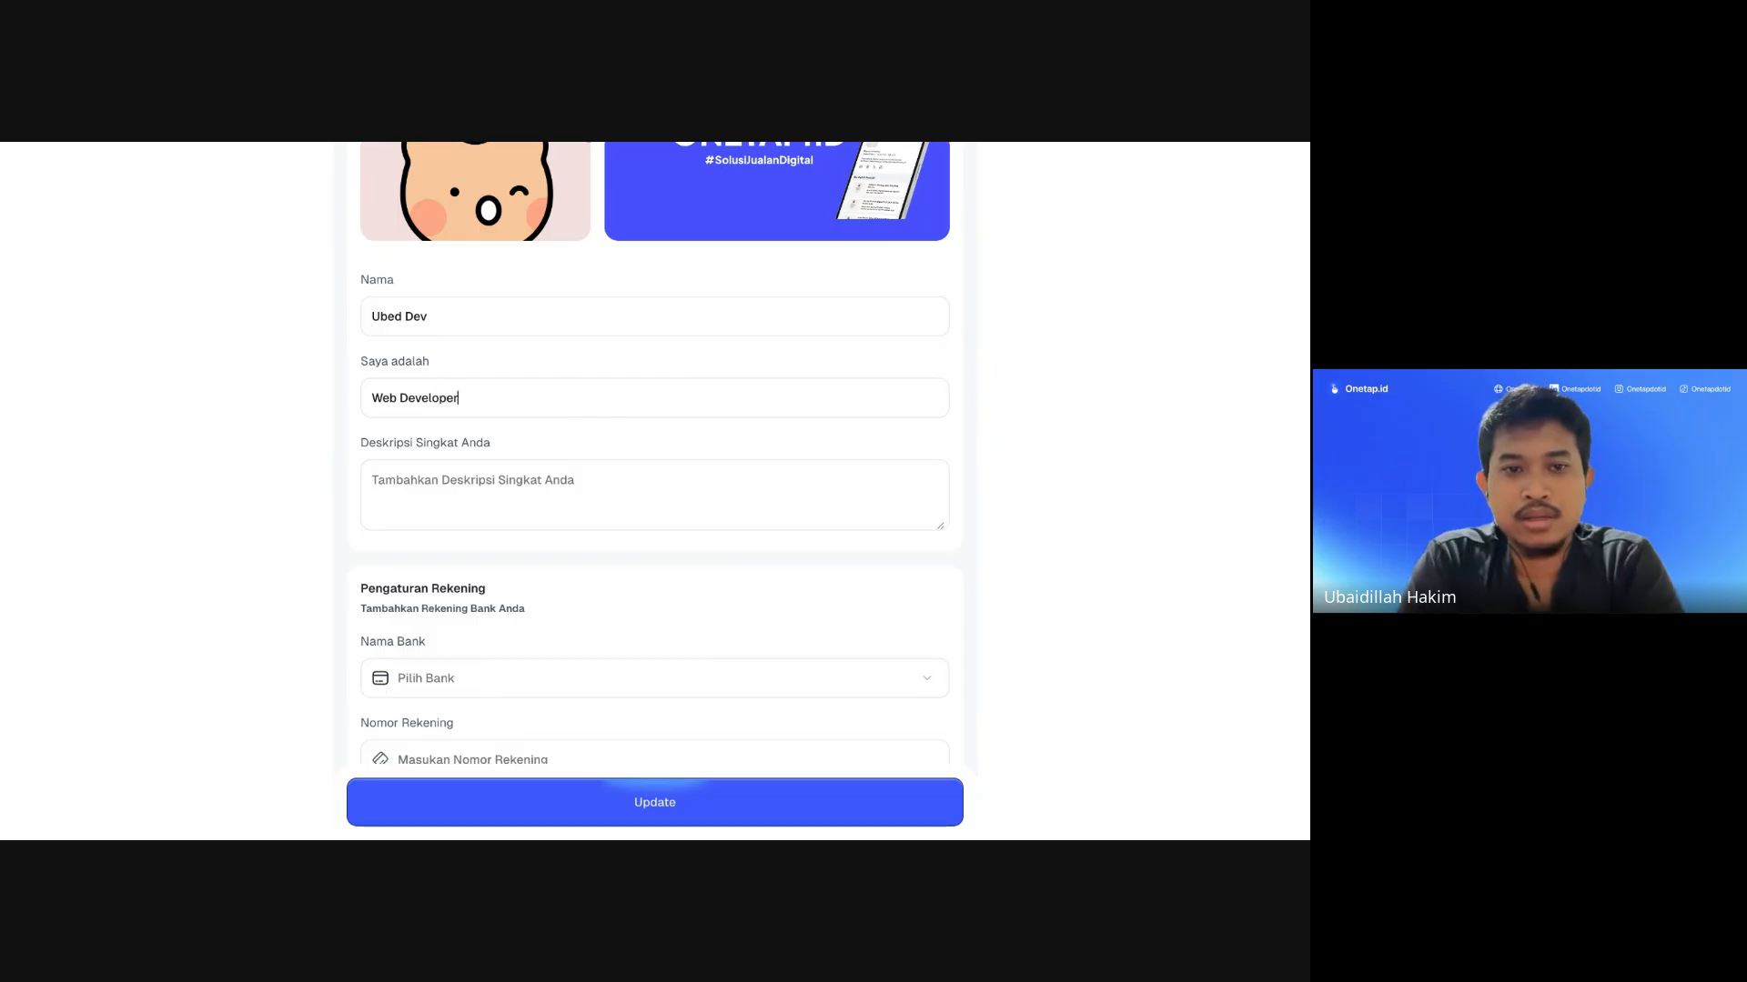
Step: Write 'Fokus on Landing Page' as the short description
scroll(421, 480, down, 1)
click(460, 440)
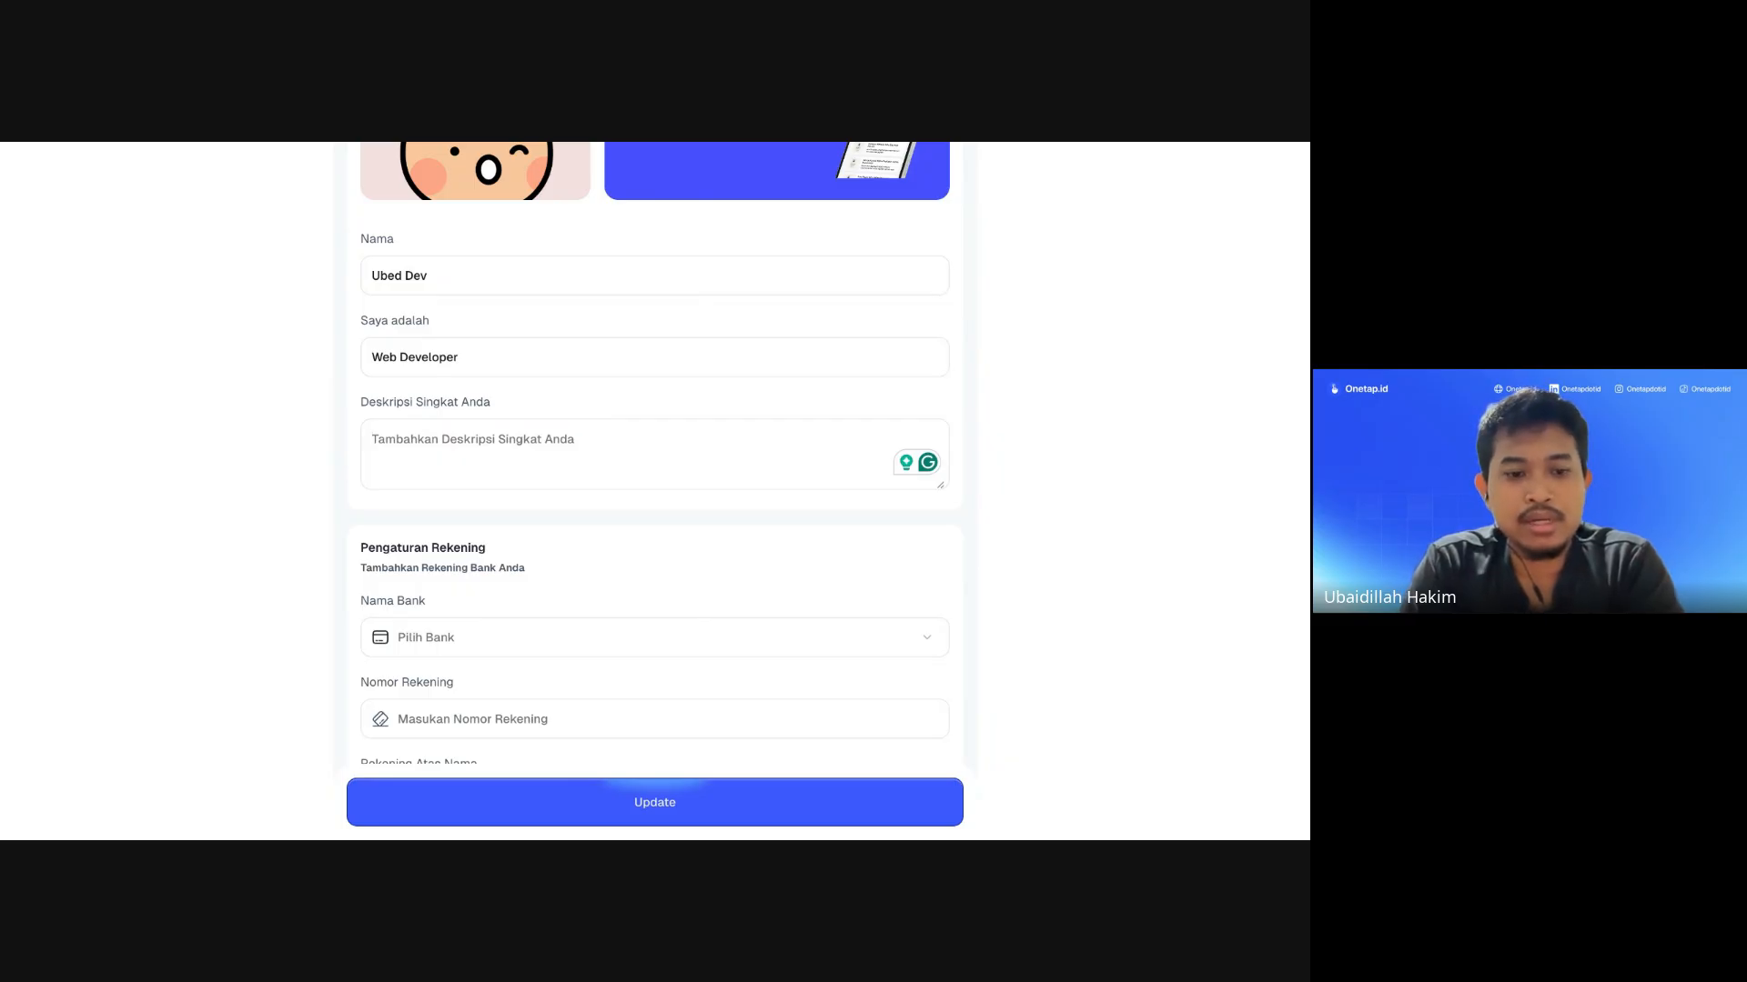
text(Fokus on Landin)
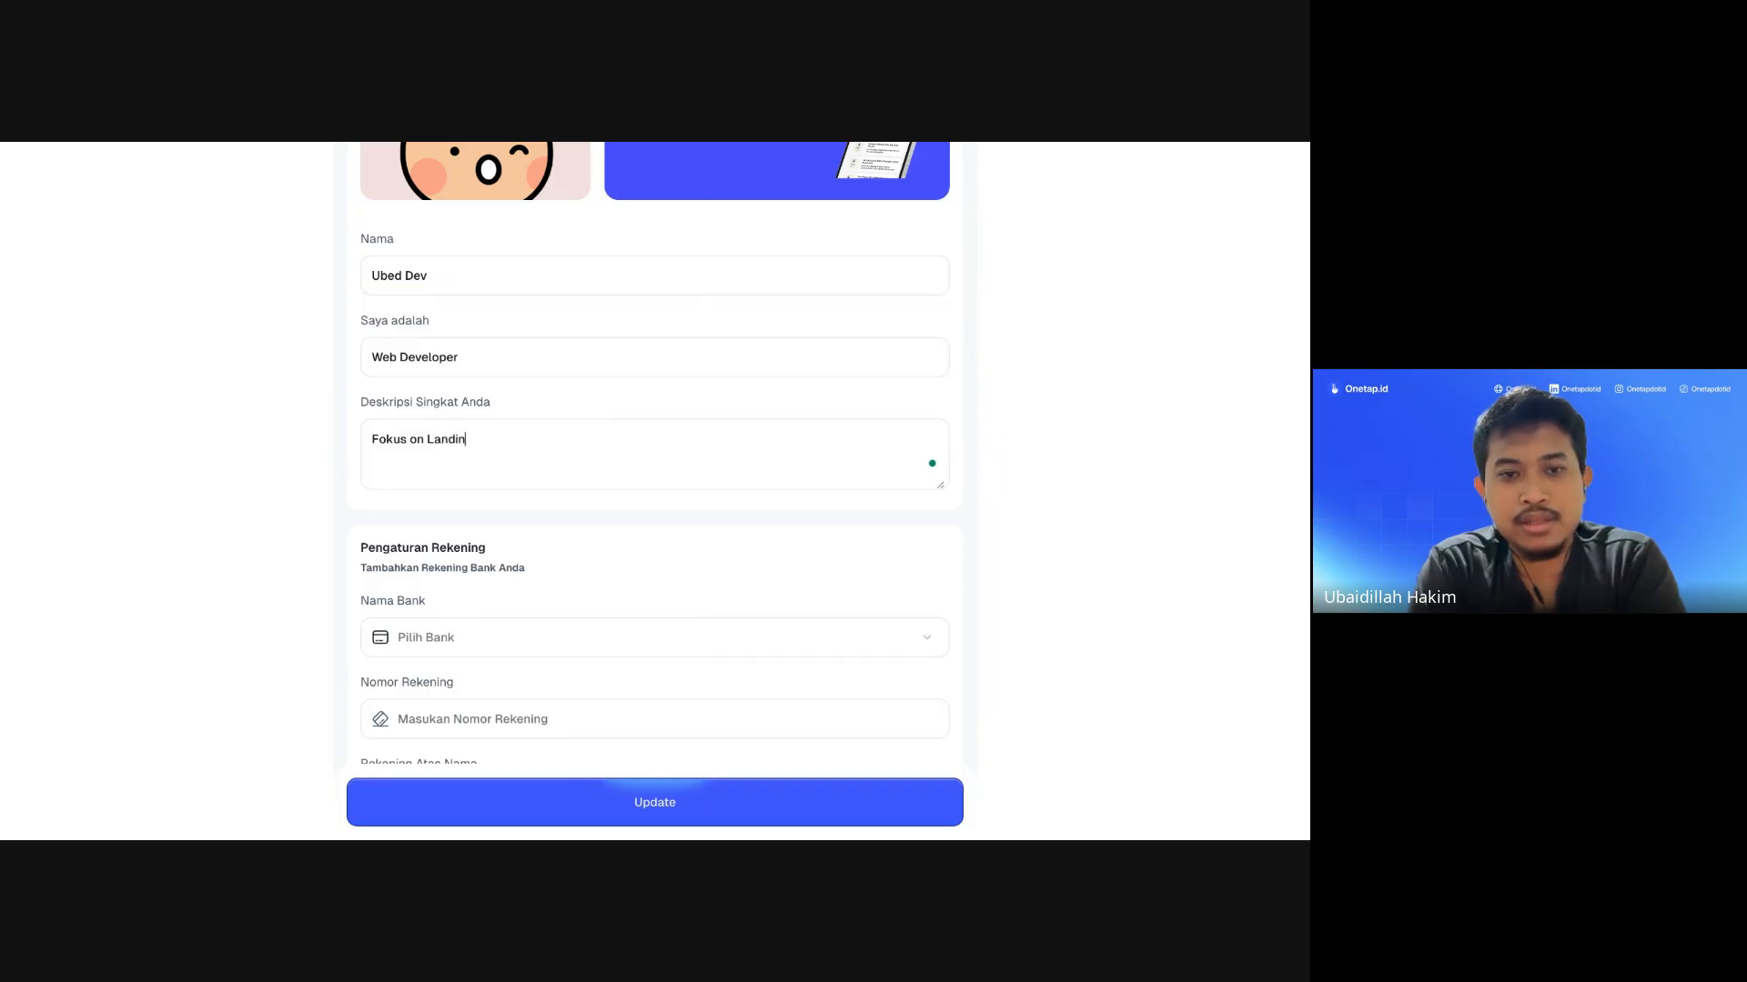
text(g Page)
scroll(508, 489, down, 2)
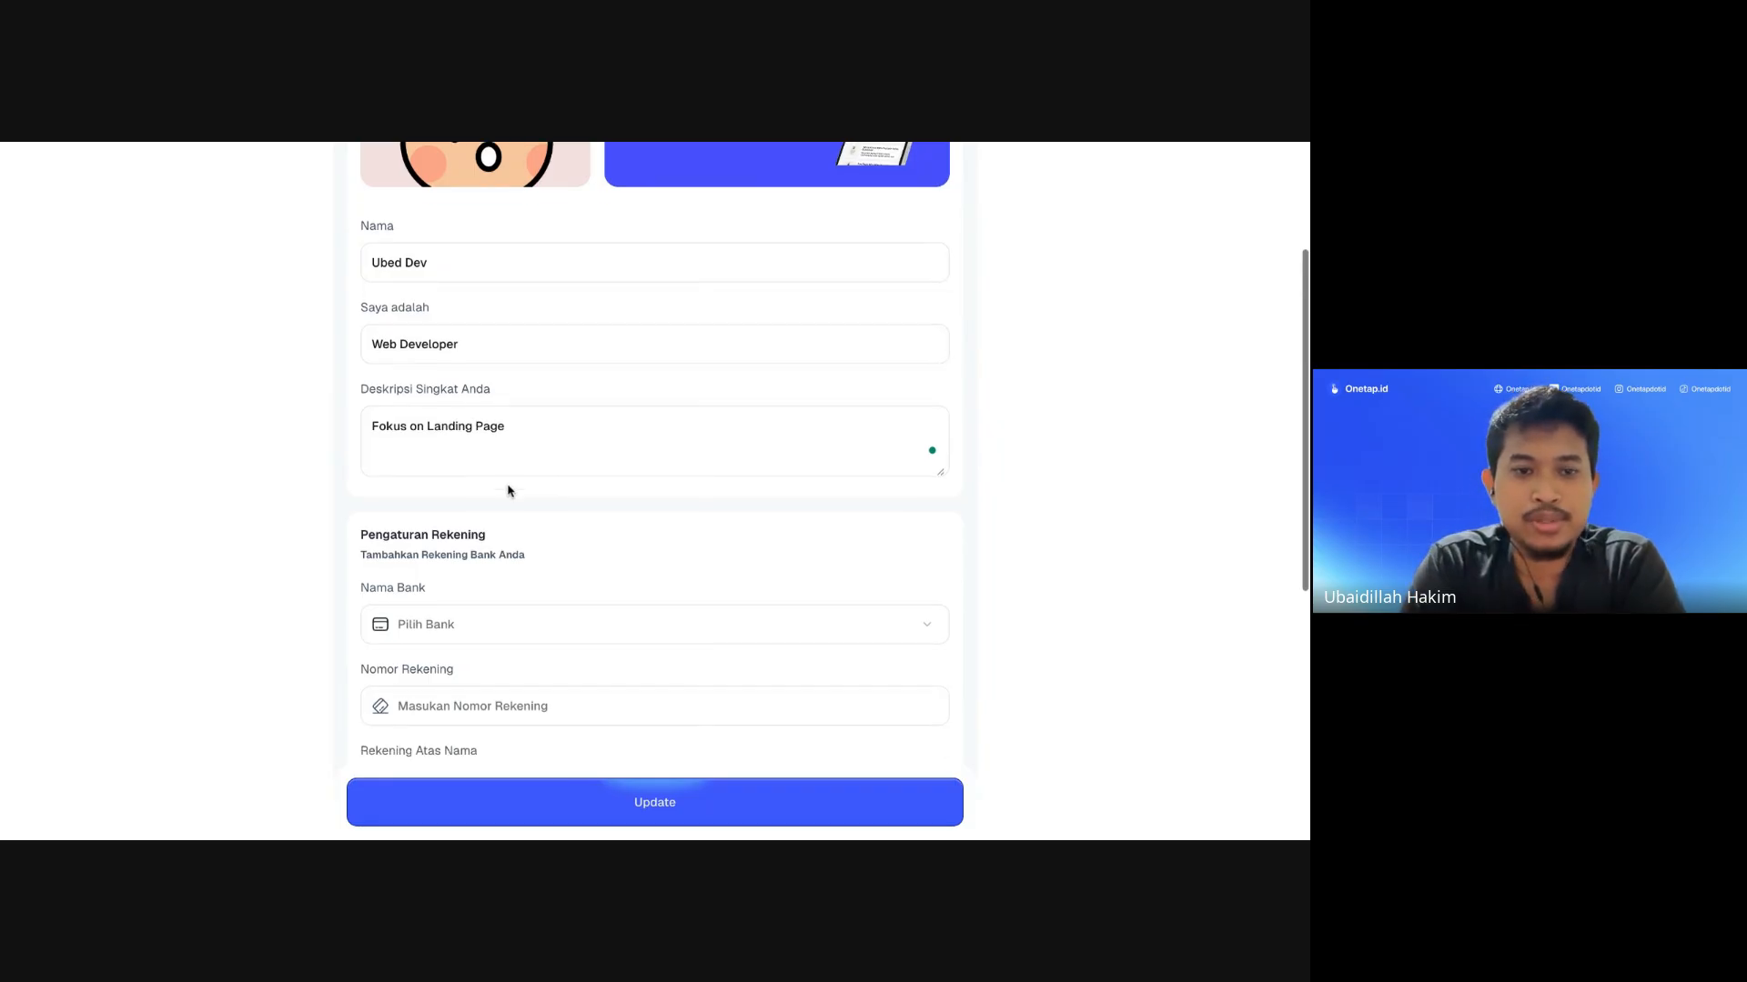
scroll(508, 492, up, 4)
scroll(503, 605, down, 6)
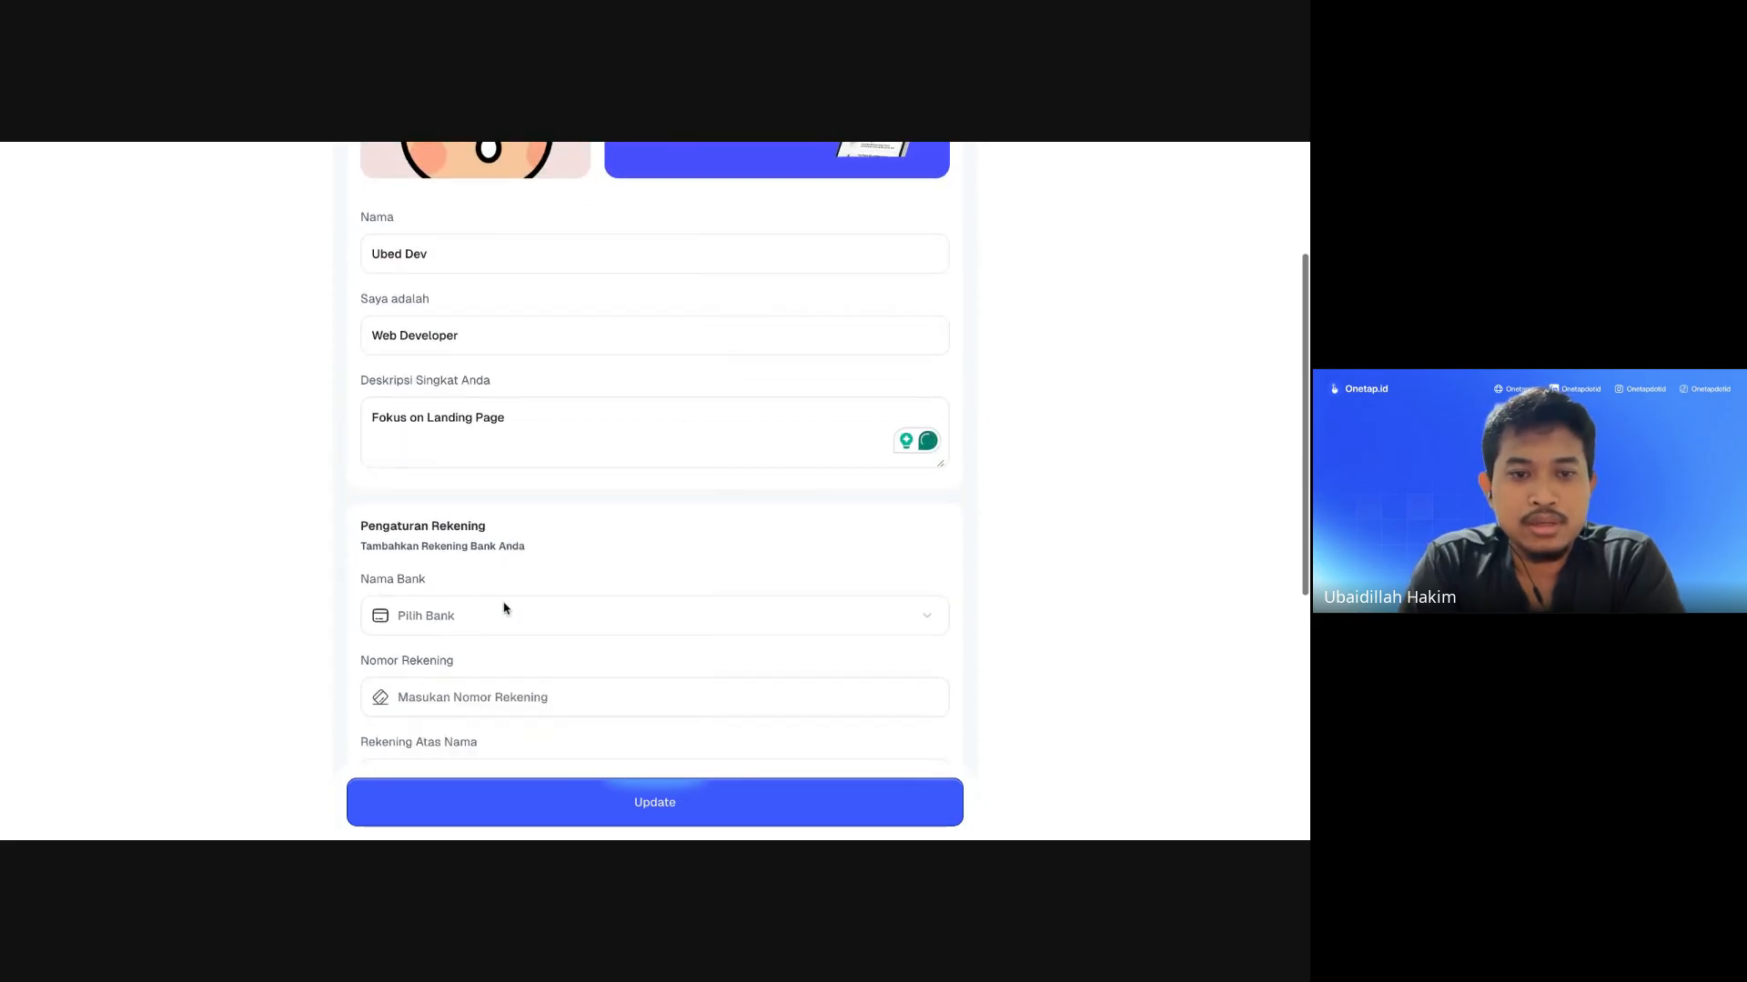
scroll(505, 607, up, 1)
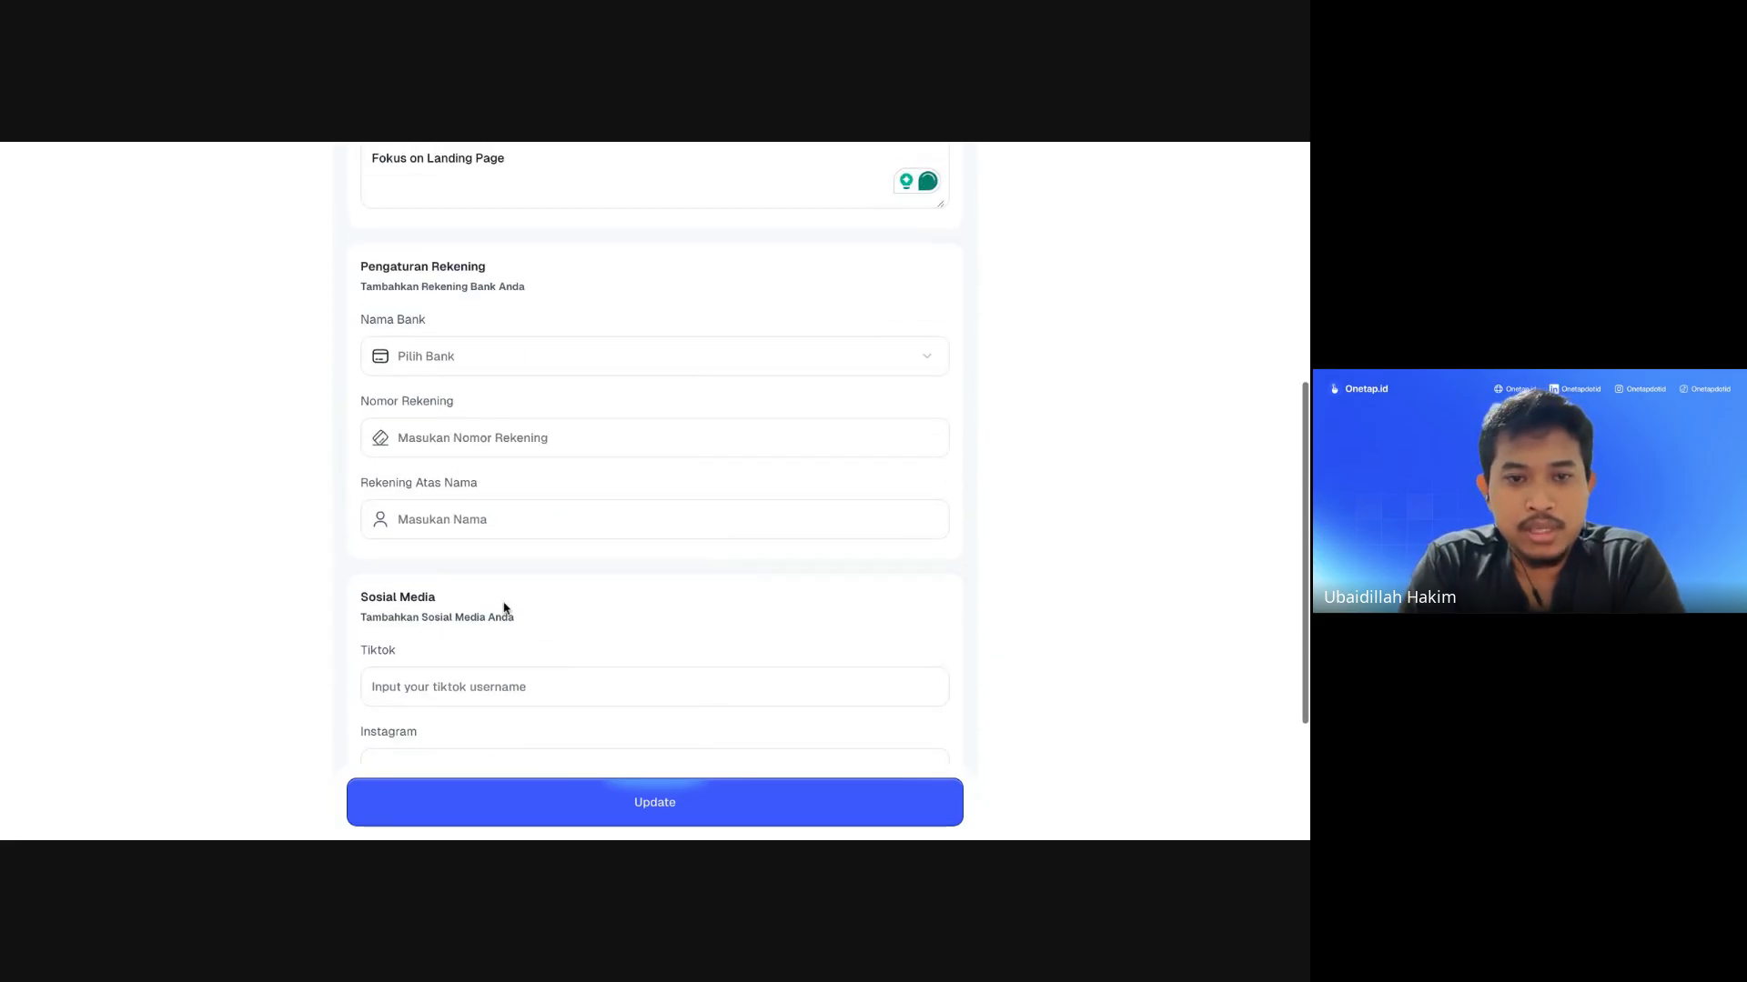
Step: Choose BCA as the payout bank in the Pilih Bank list
click(458, 374)
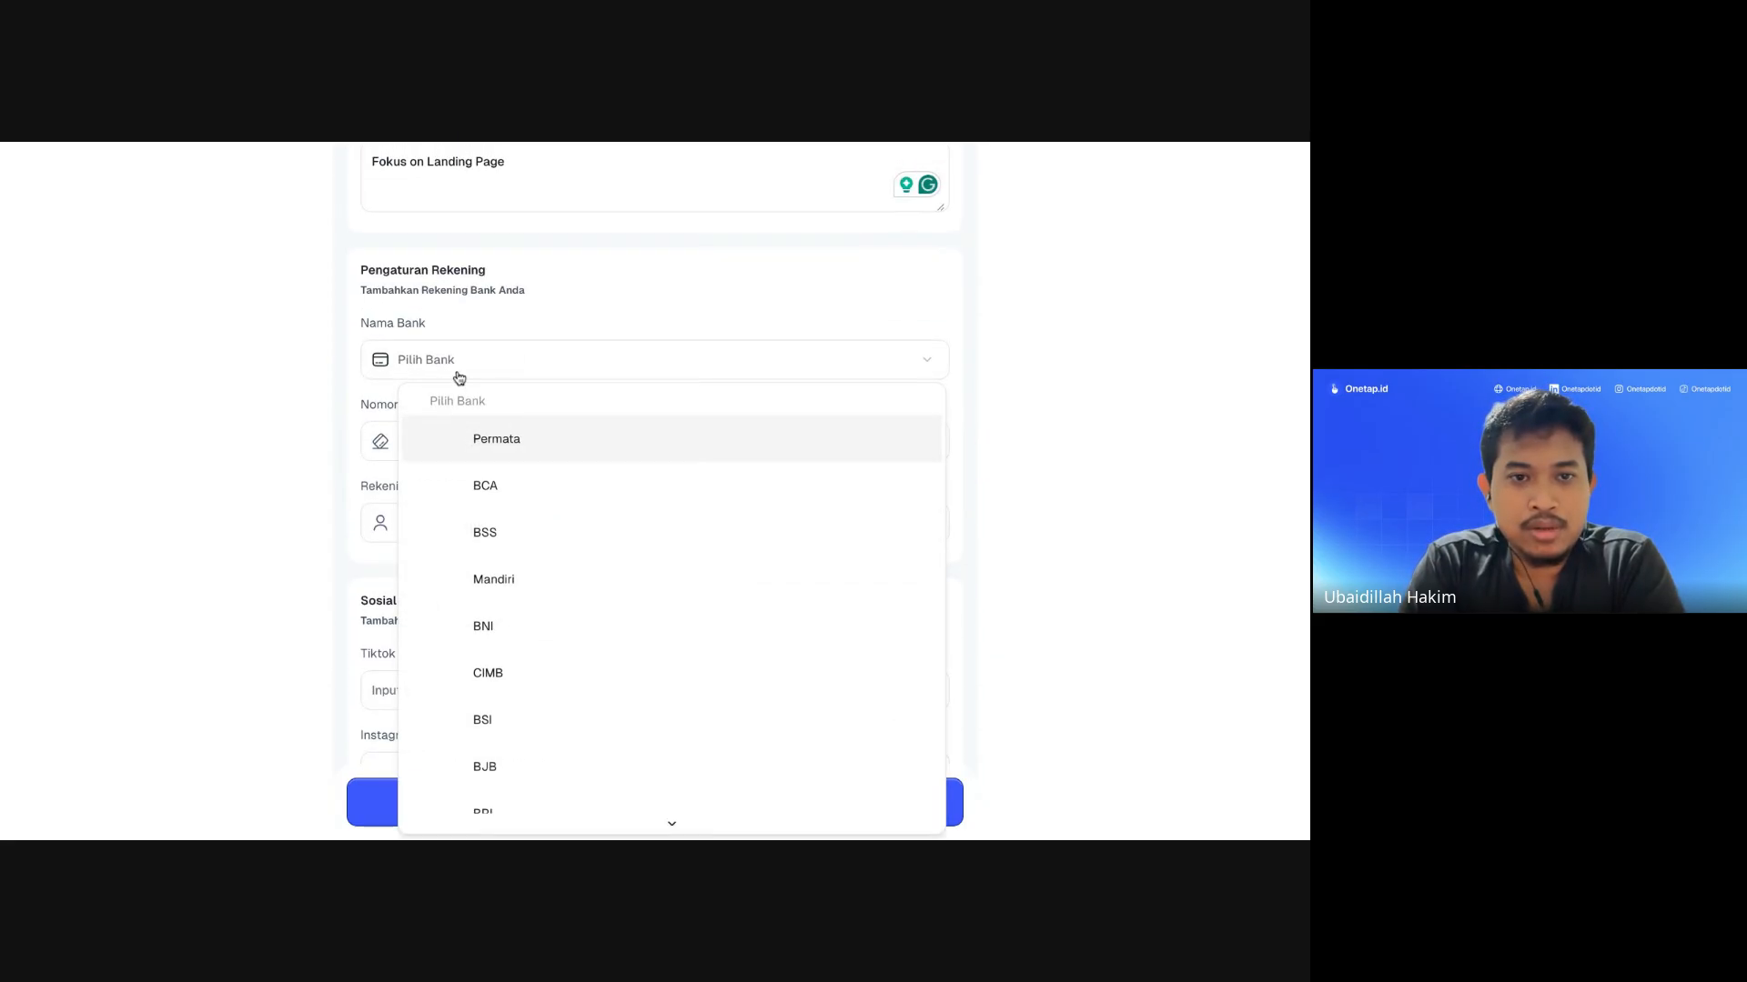
click(507, 501)
scroll(506, 467, up, 5)
scroll(506, 468, down, 6)
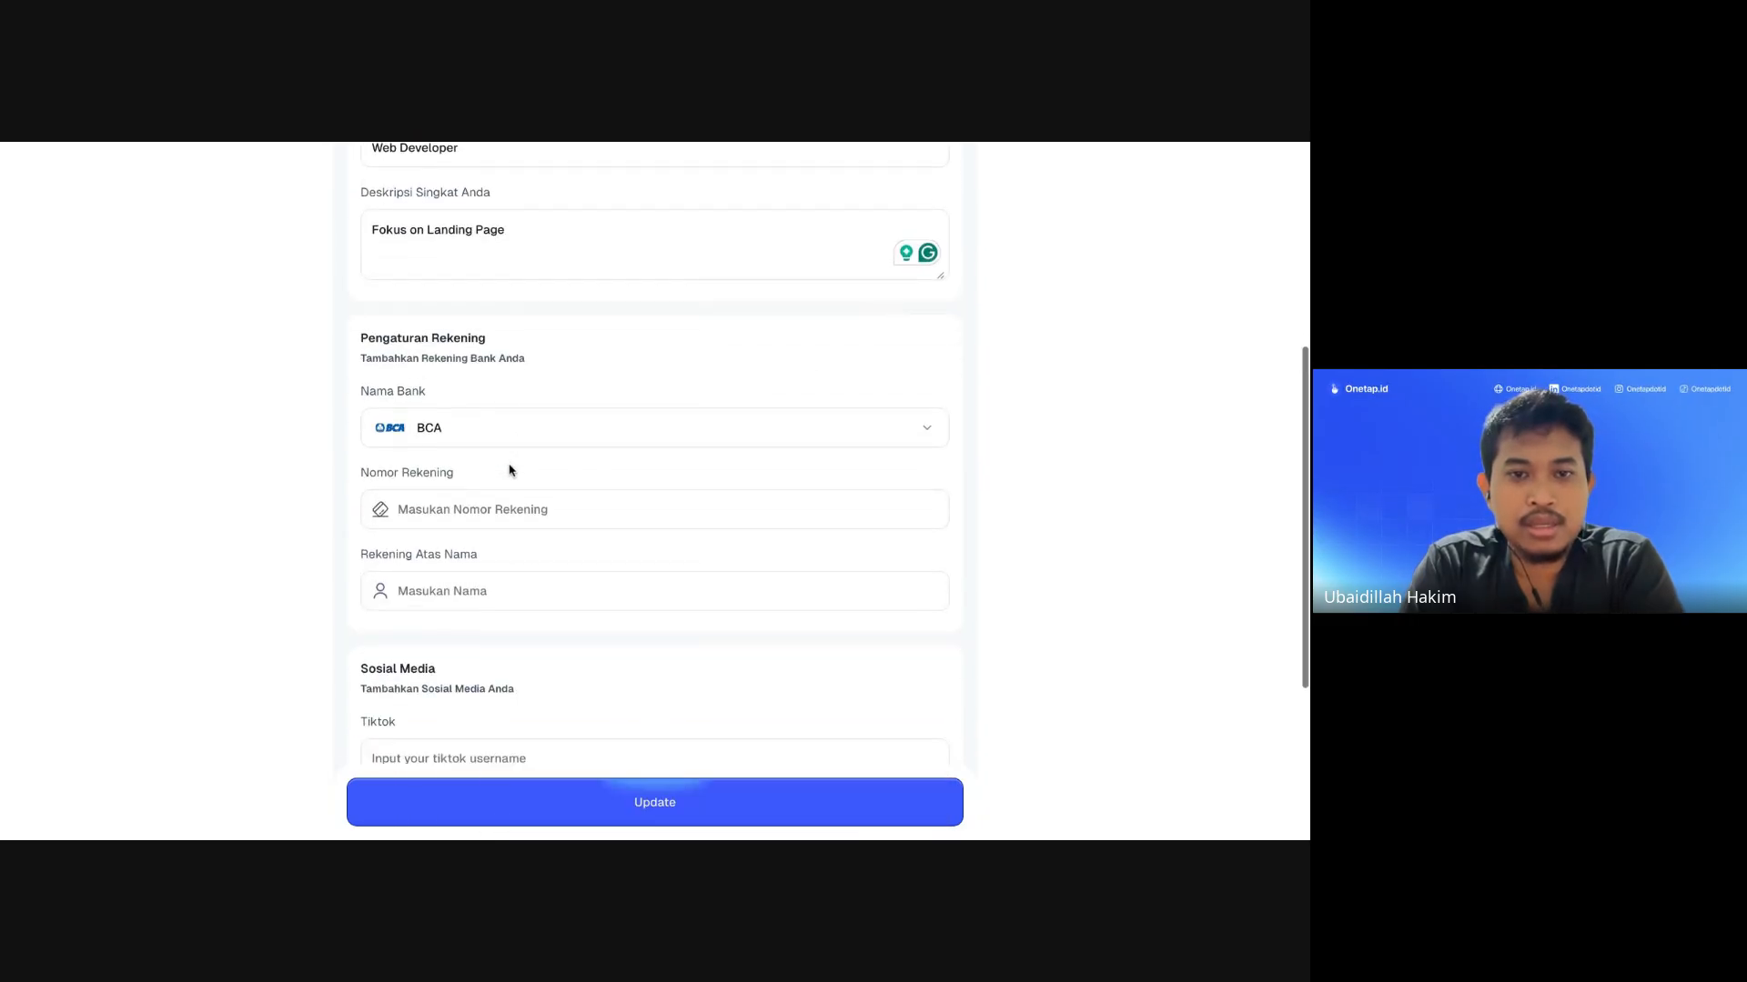
scroll(482, 375, up, 2)
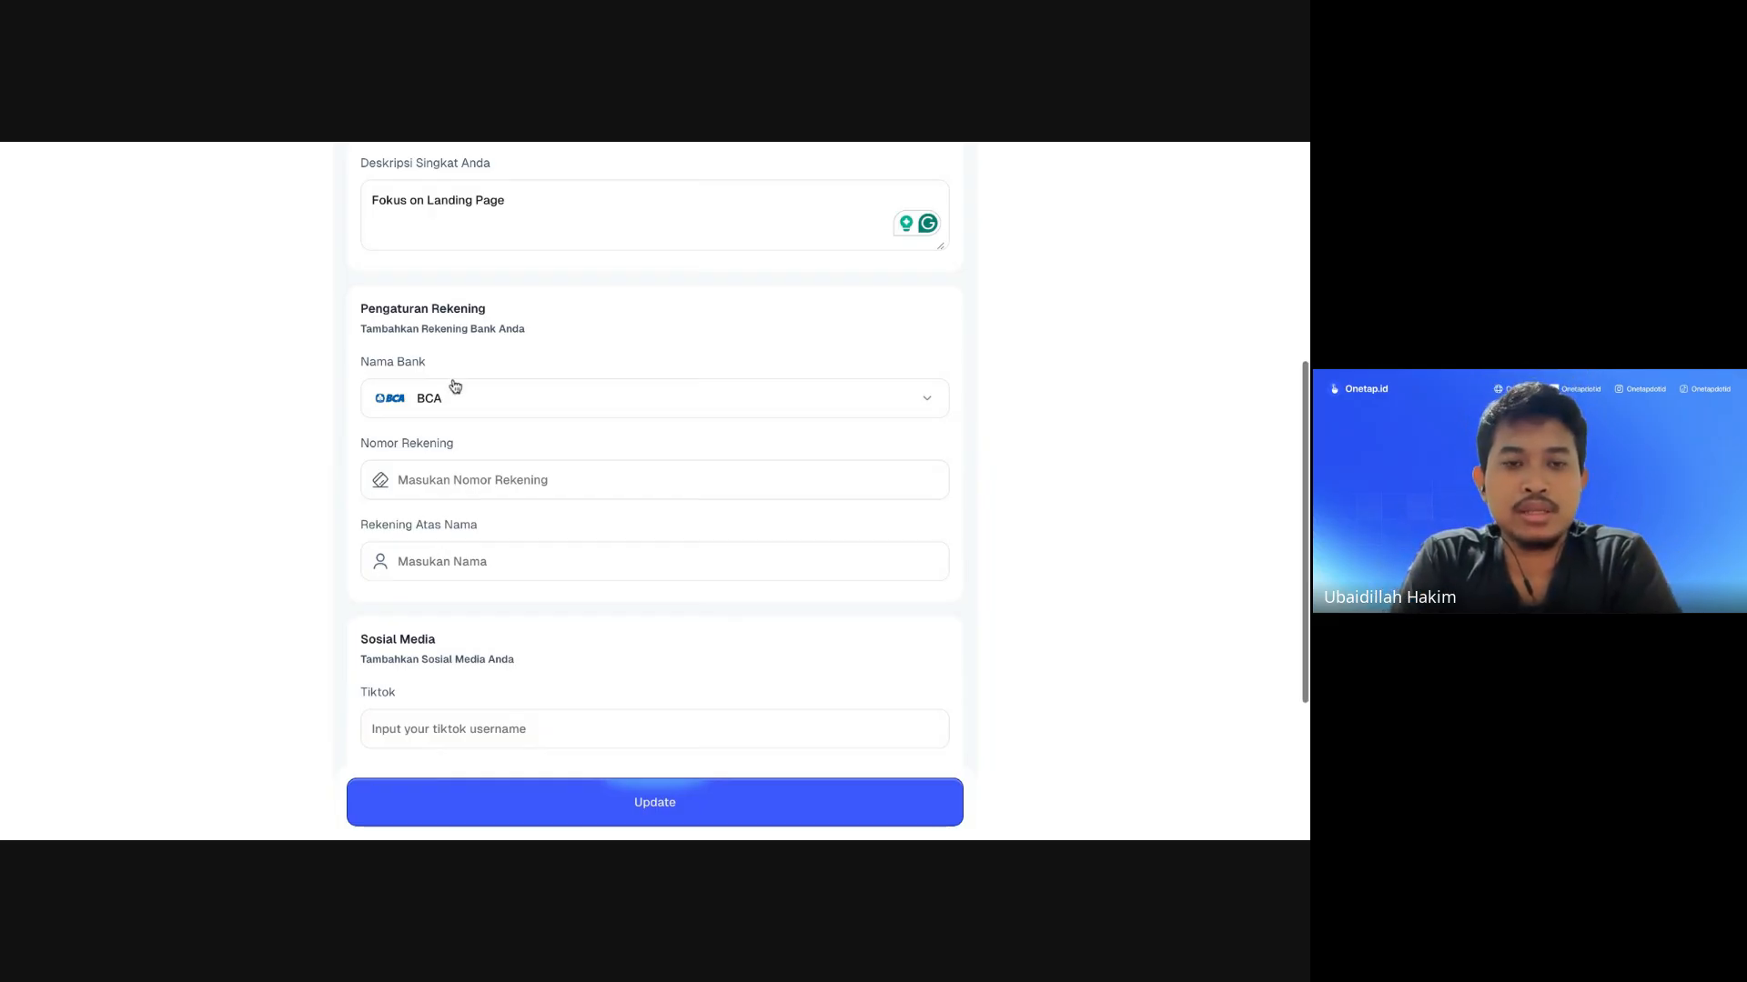
scroll(455, 386, up, 1)
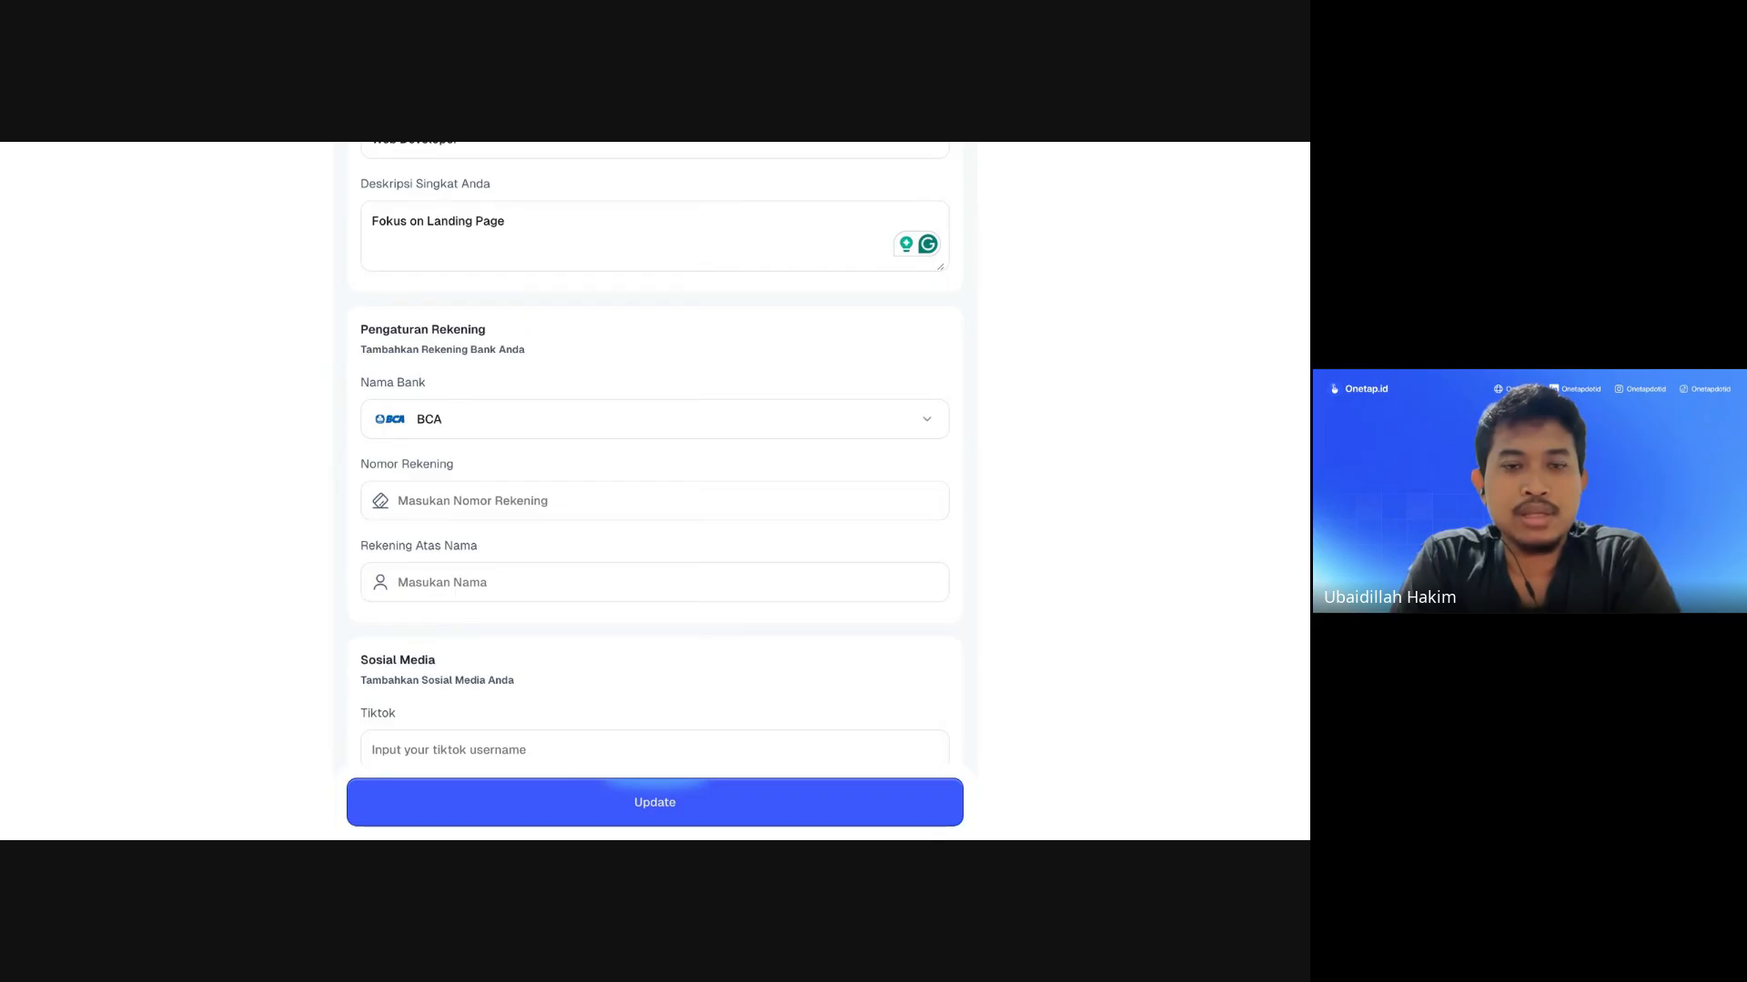
scroll(458, 400, up, 1)
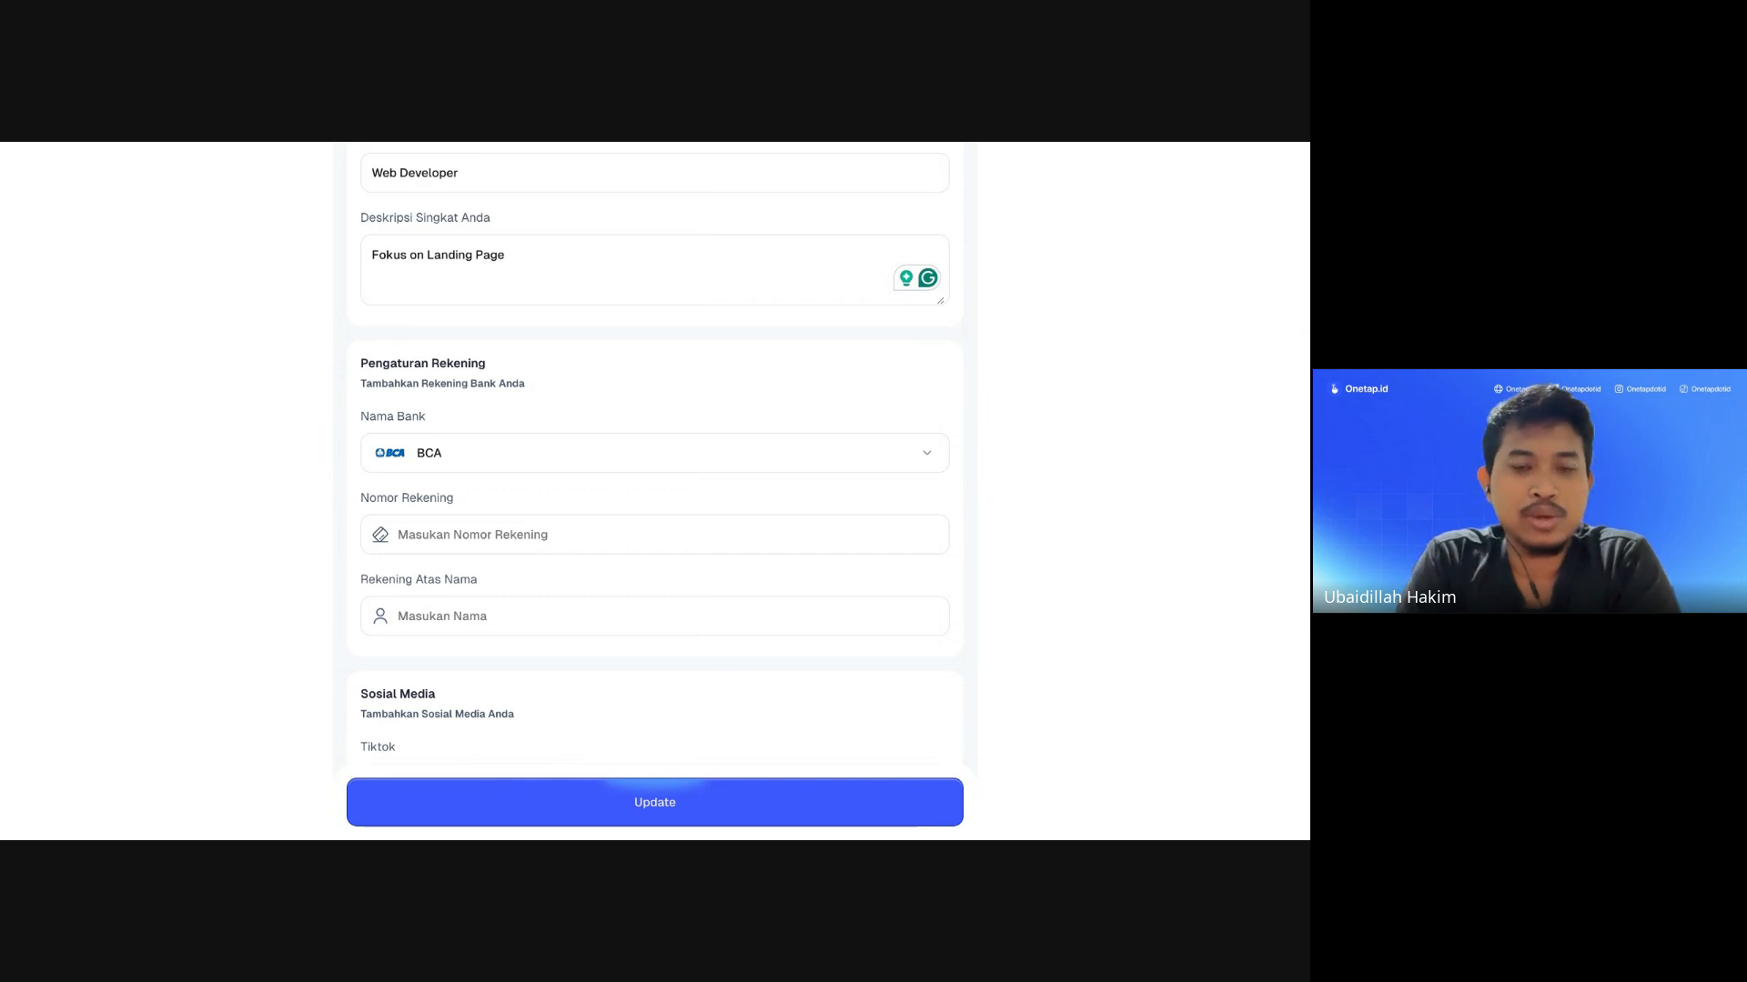
scroll(476, 537, down, 1)
Step: Fill the bank account number and account holder's name from autofill suggestions
click(460, 430)
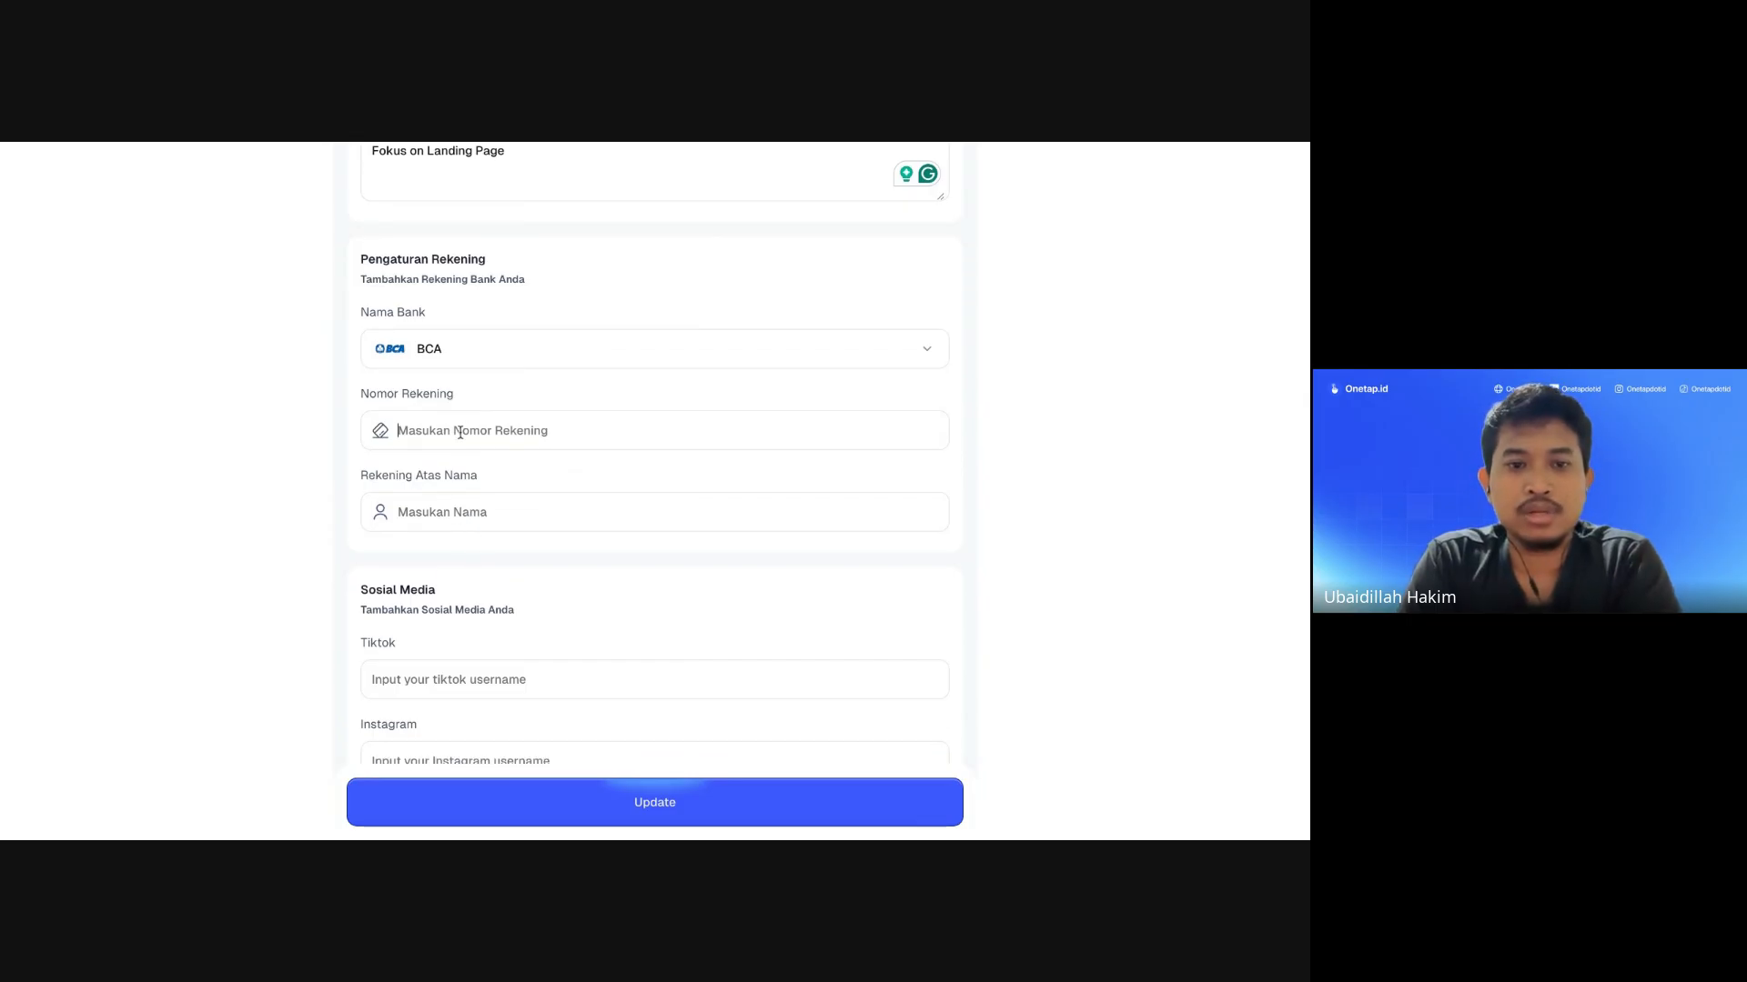
click(497, 457)
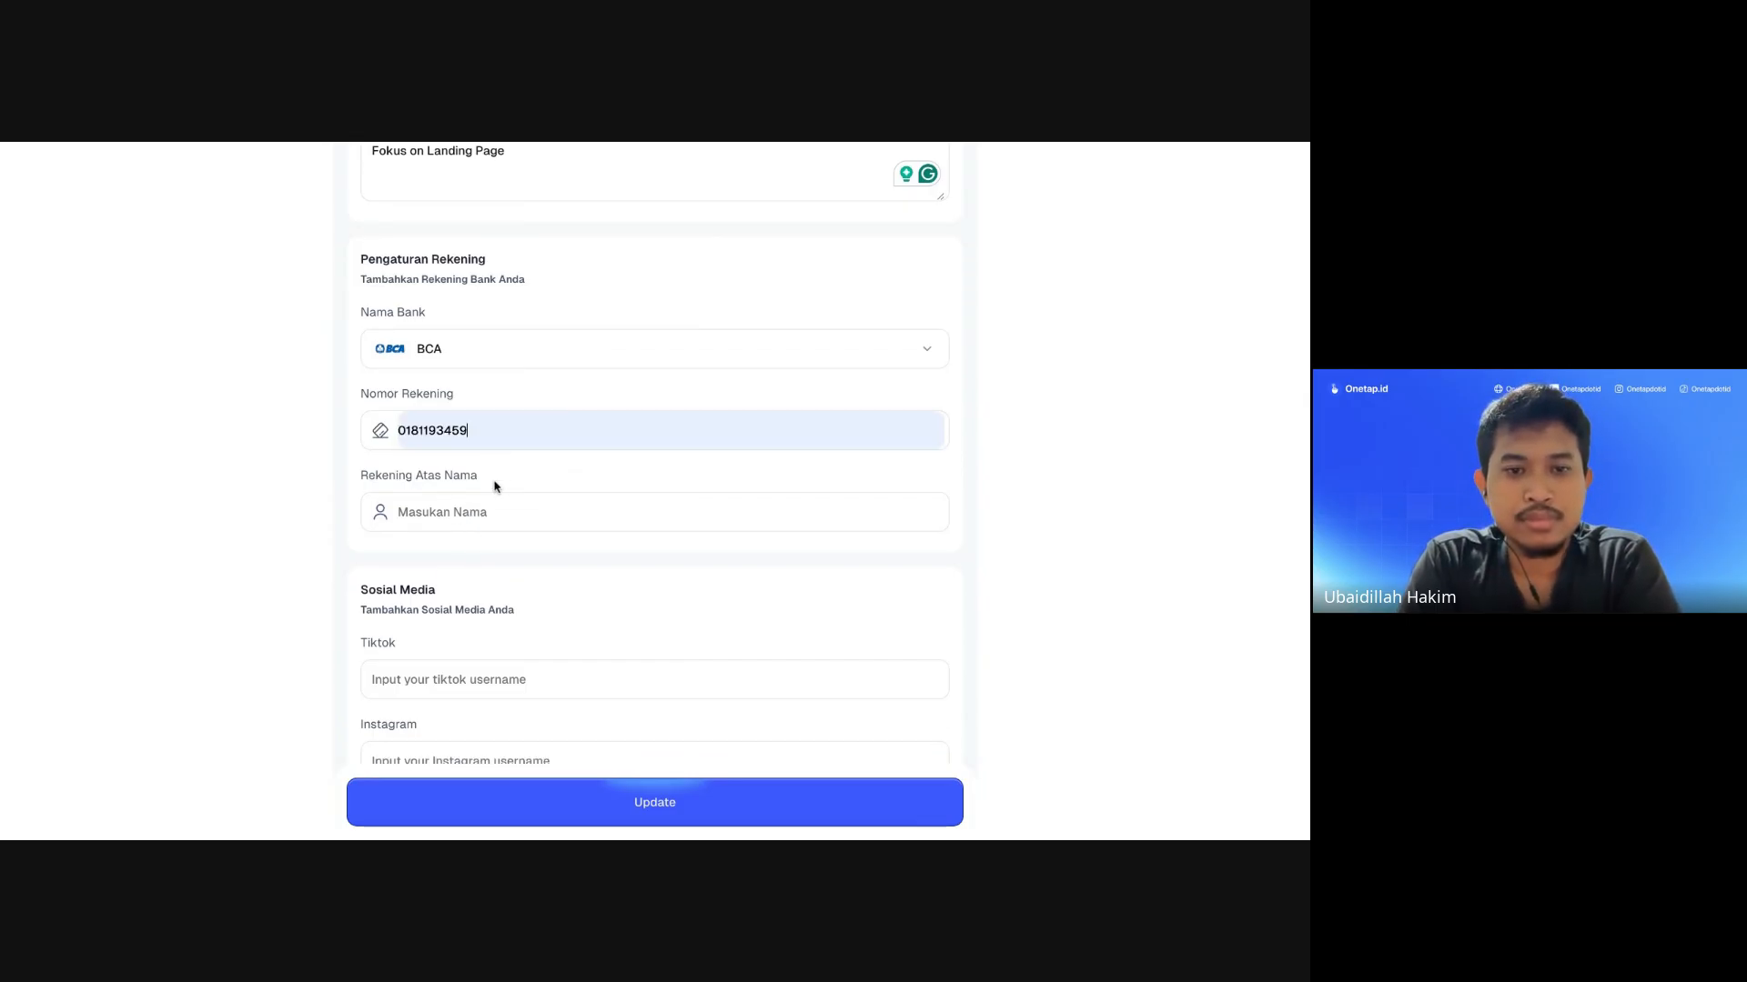
click(450, 513)
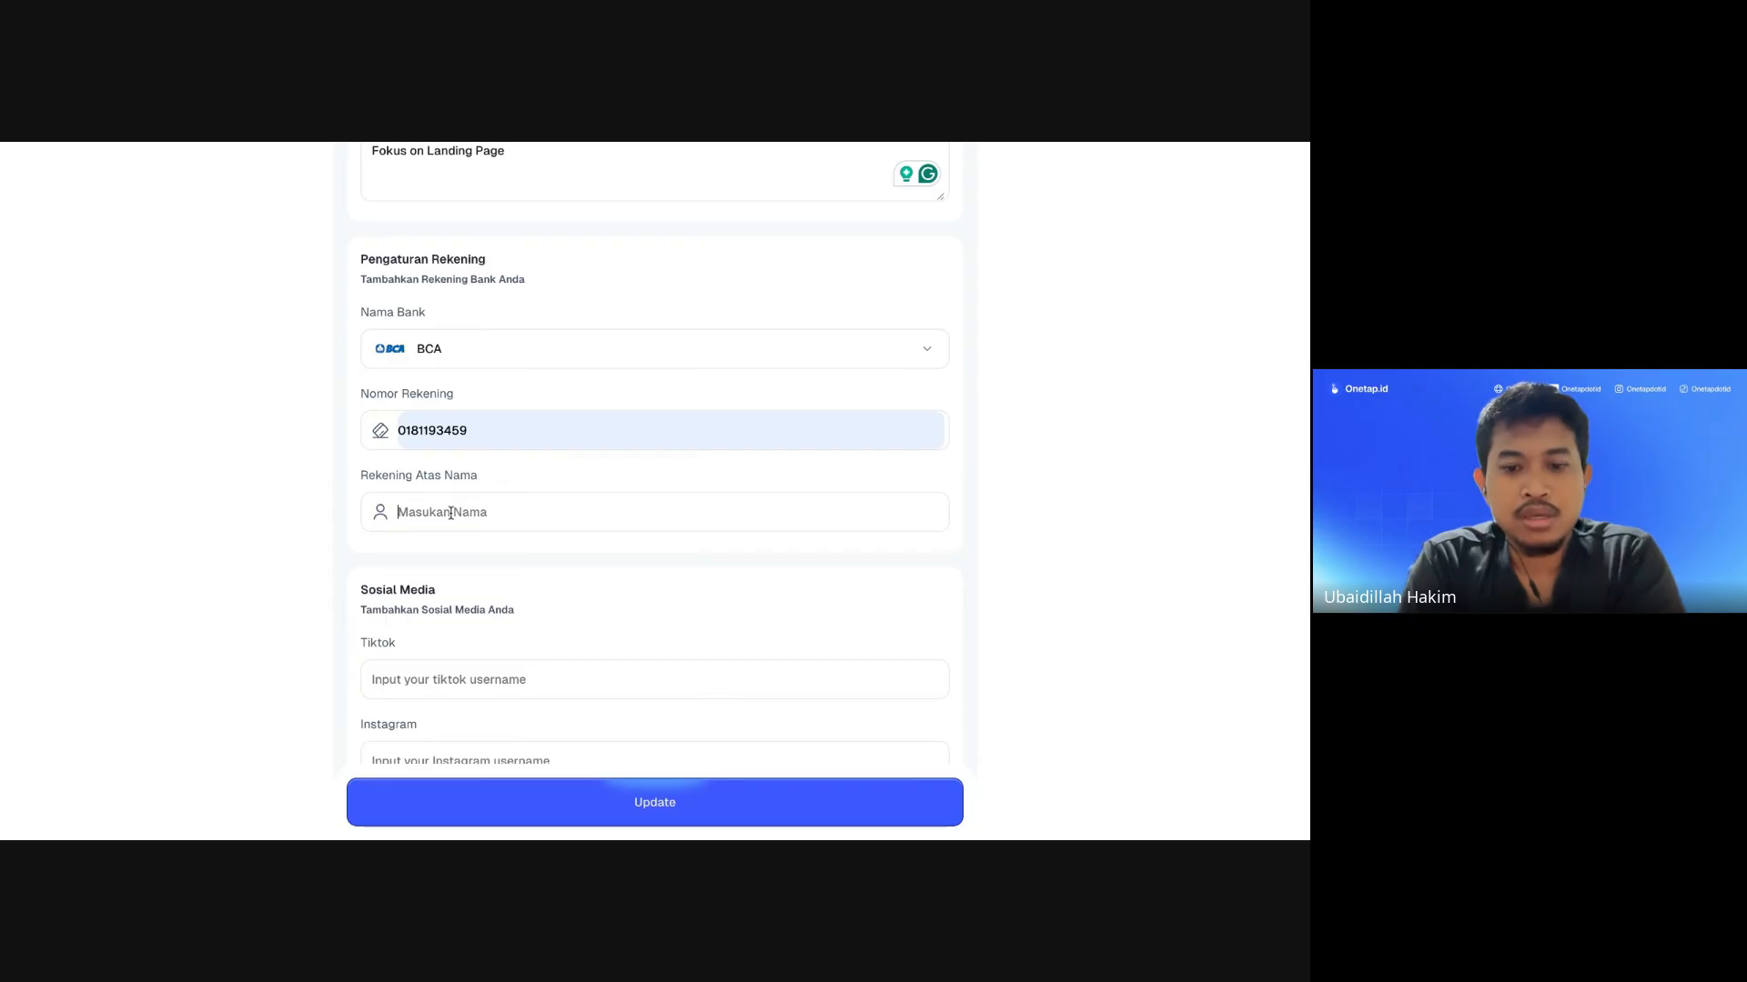
click(516, 540)
scroll(541, 480, down, 1)
Step: Type the social media username in the Tiktok field and copy it
scroll(512, 495, down, 2)
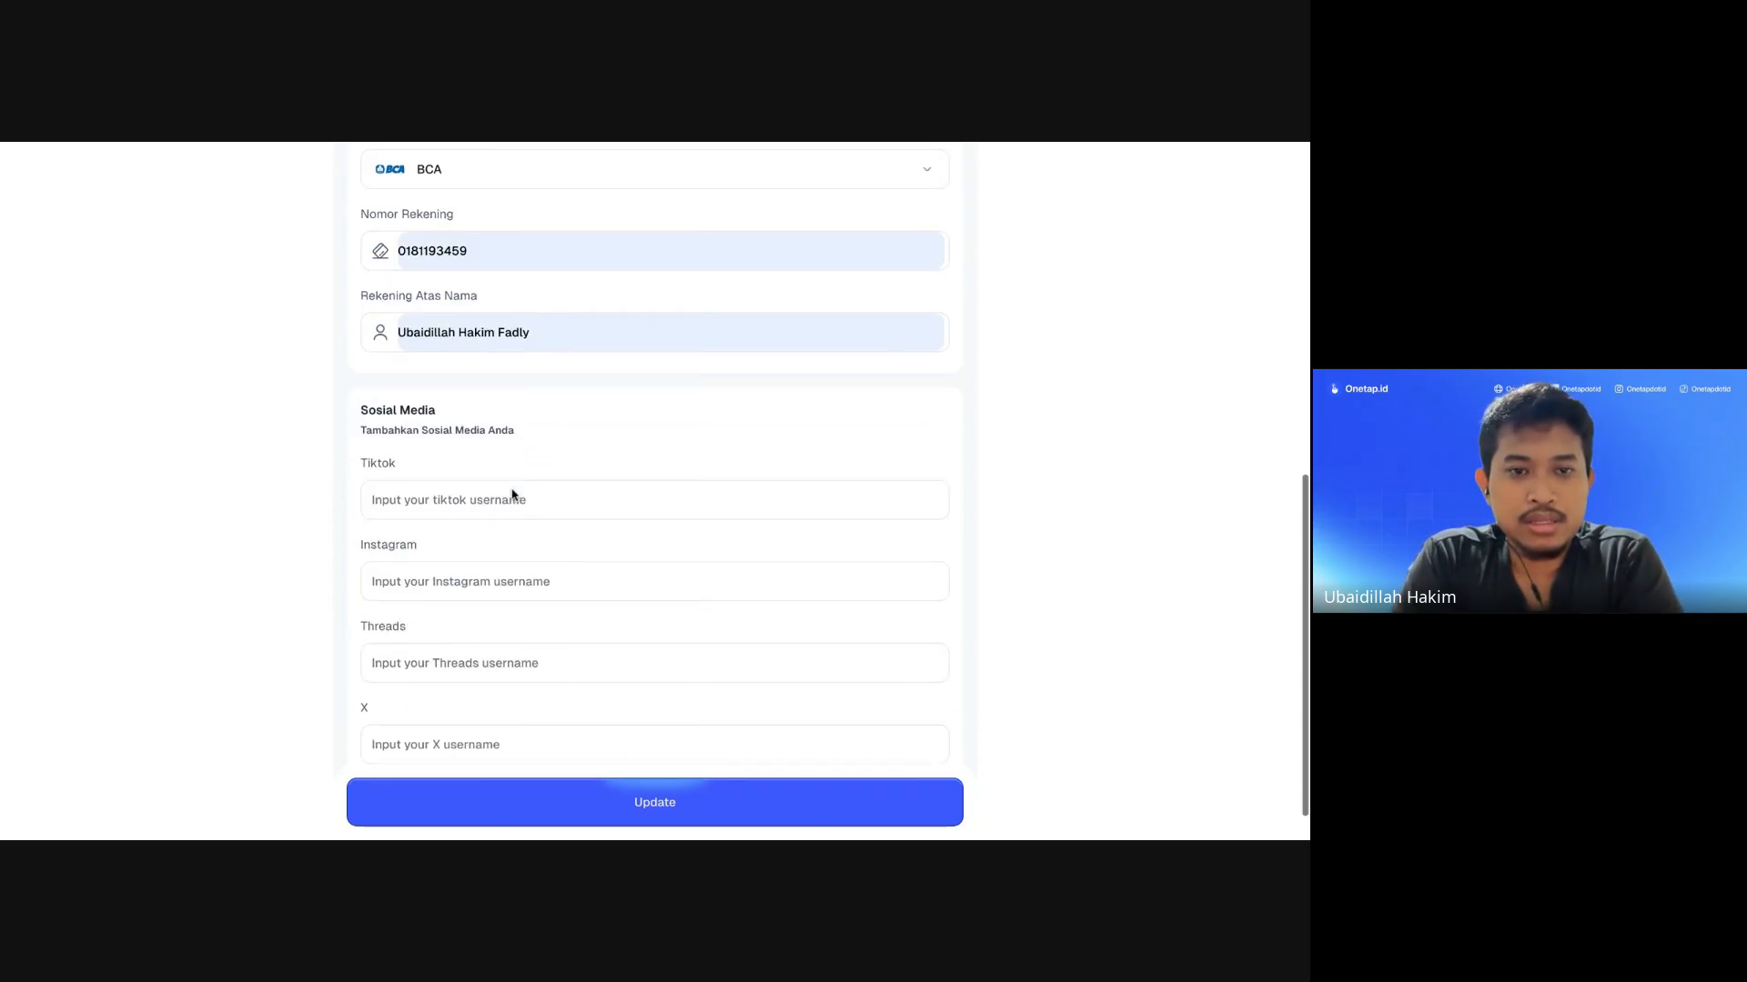
scroll(556, 441, down, 1)
scroll(506, 461, up, 1)
scroll(505, 462, down, 1)
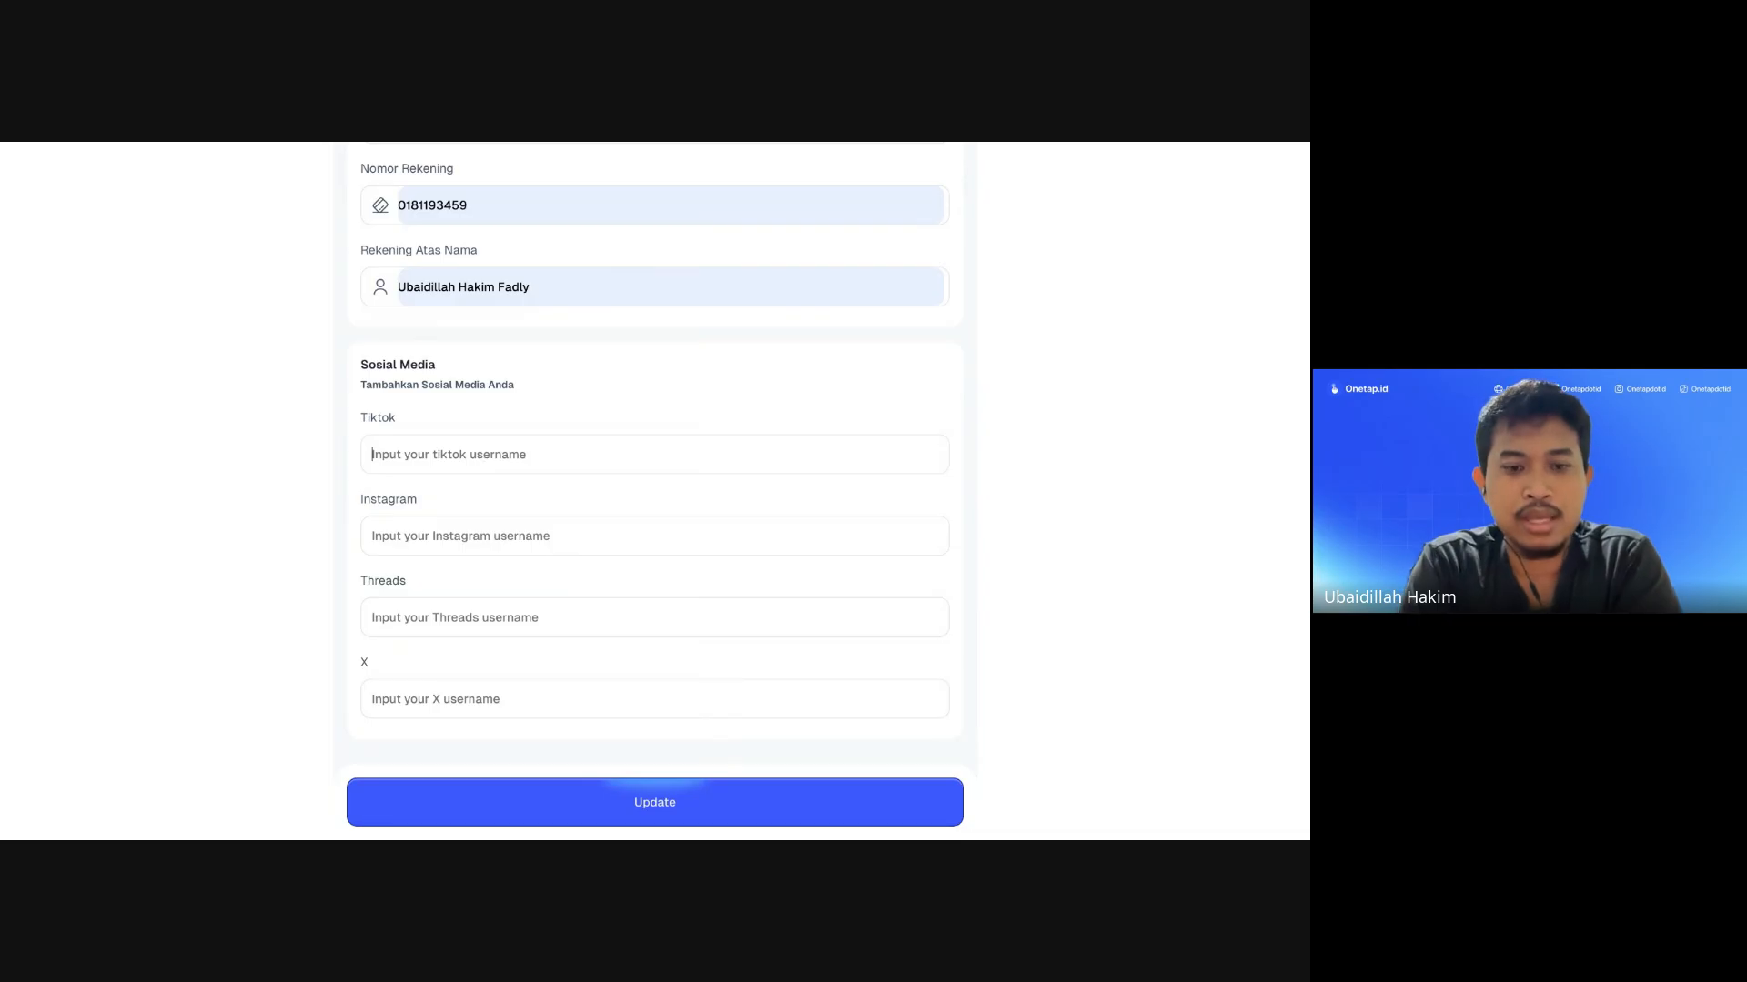
text(ubaidillahh)
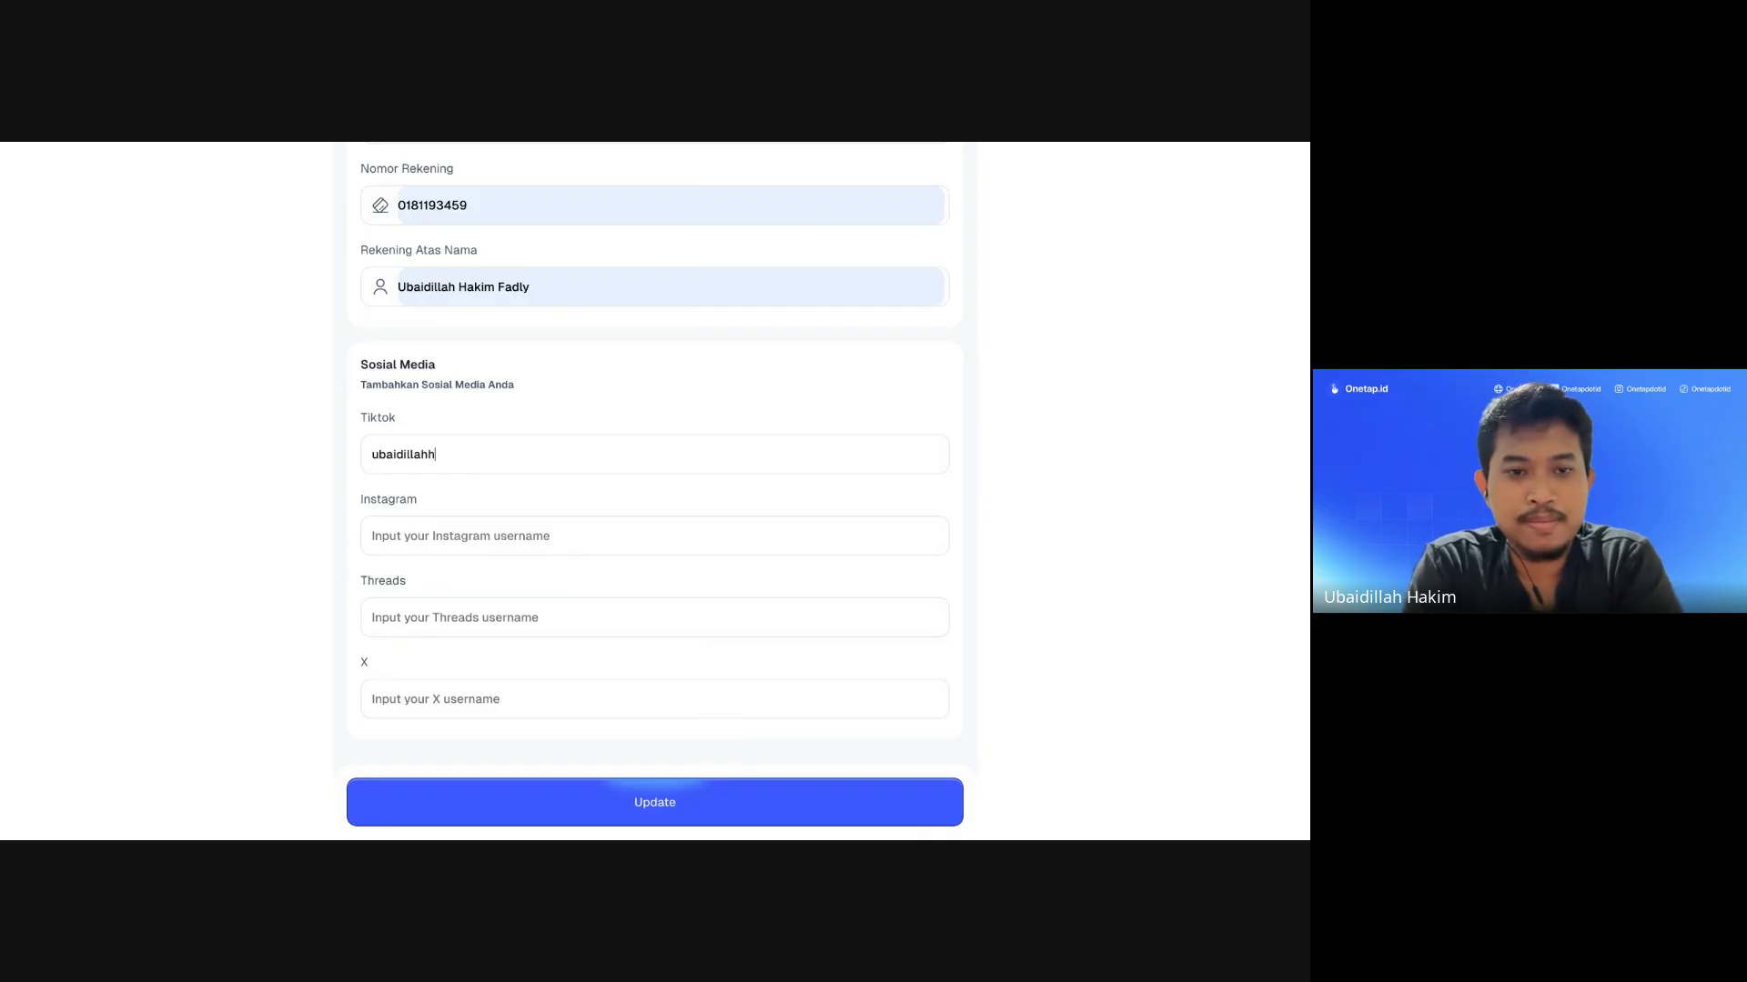
text(f)
key(ctrl+a)
key(ctrl+c)
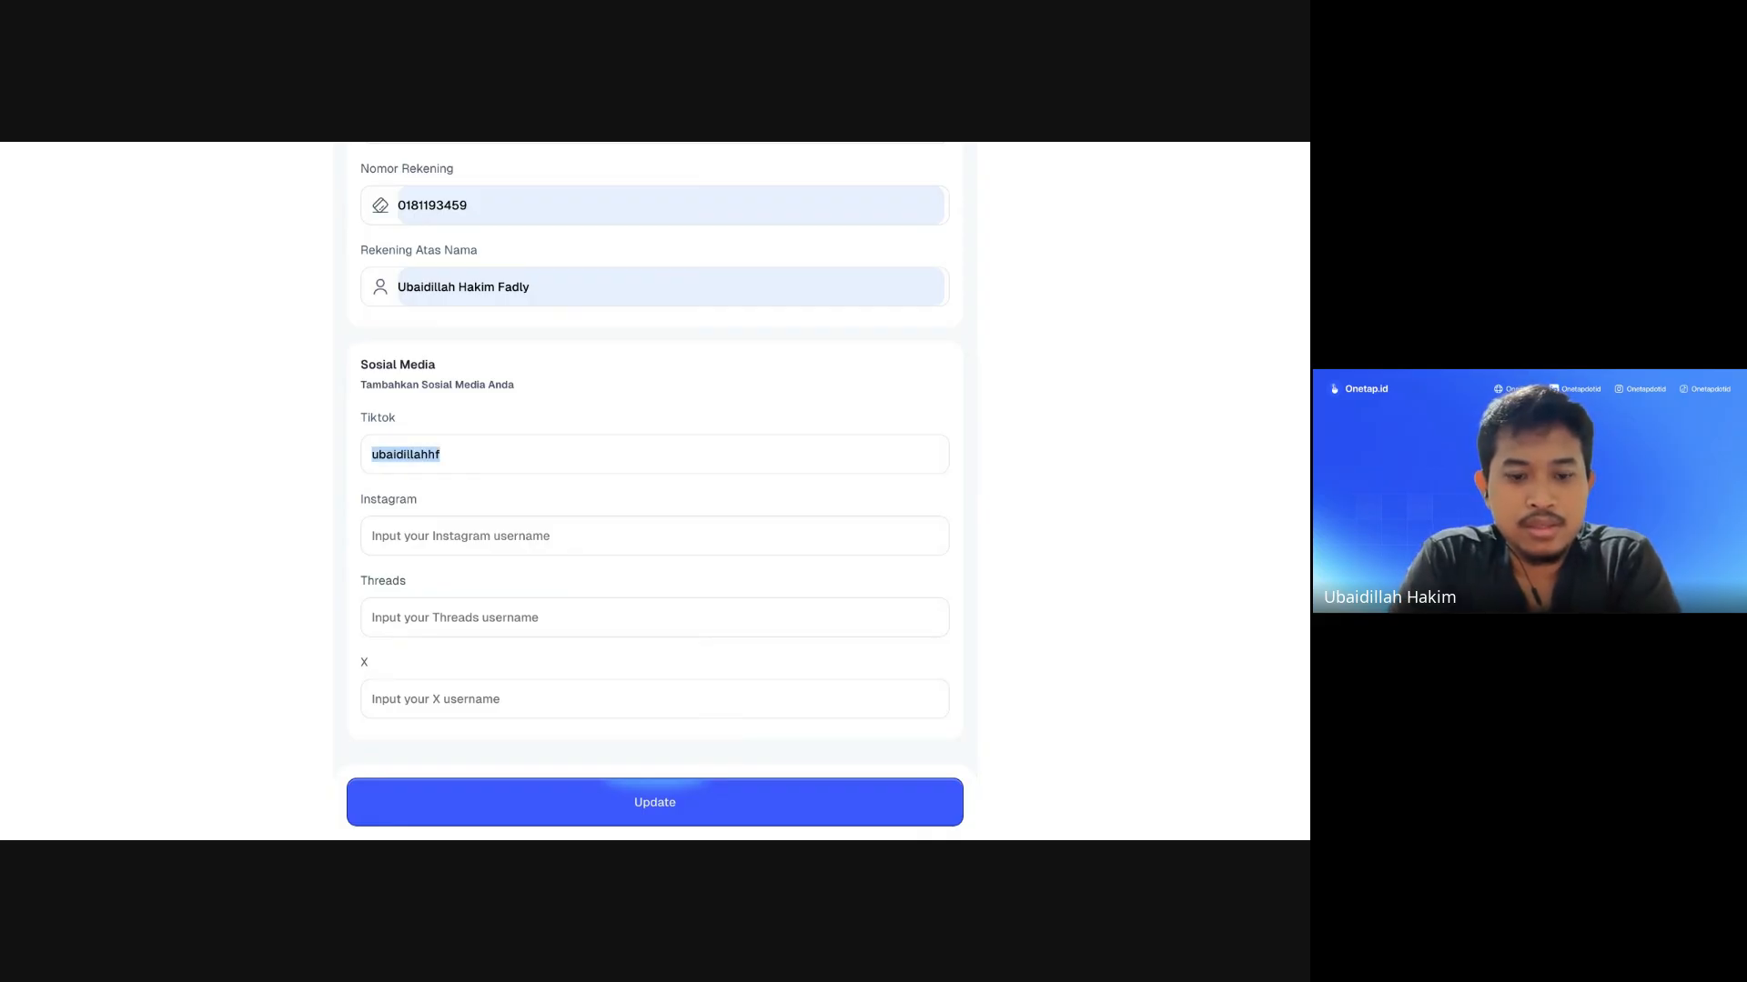
Step: Paste the same username into the Instagram, Threads and X fields
click(482, 525)
key(ctrl+v)
click(453, 618)
key(ctrl+v)
click(421, 693)
key(ctrl+v)
scroll(507, 491, up, 8)
scroll(506, 491, down, 8)
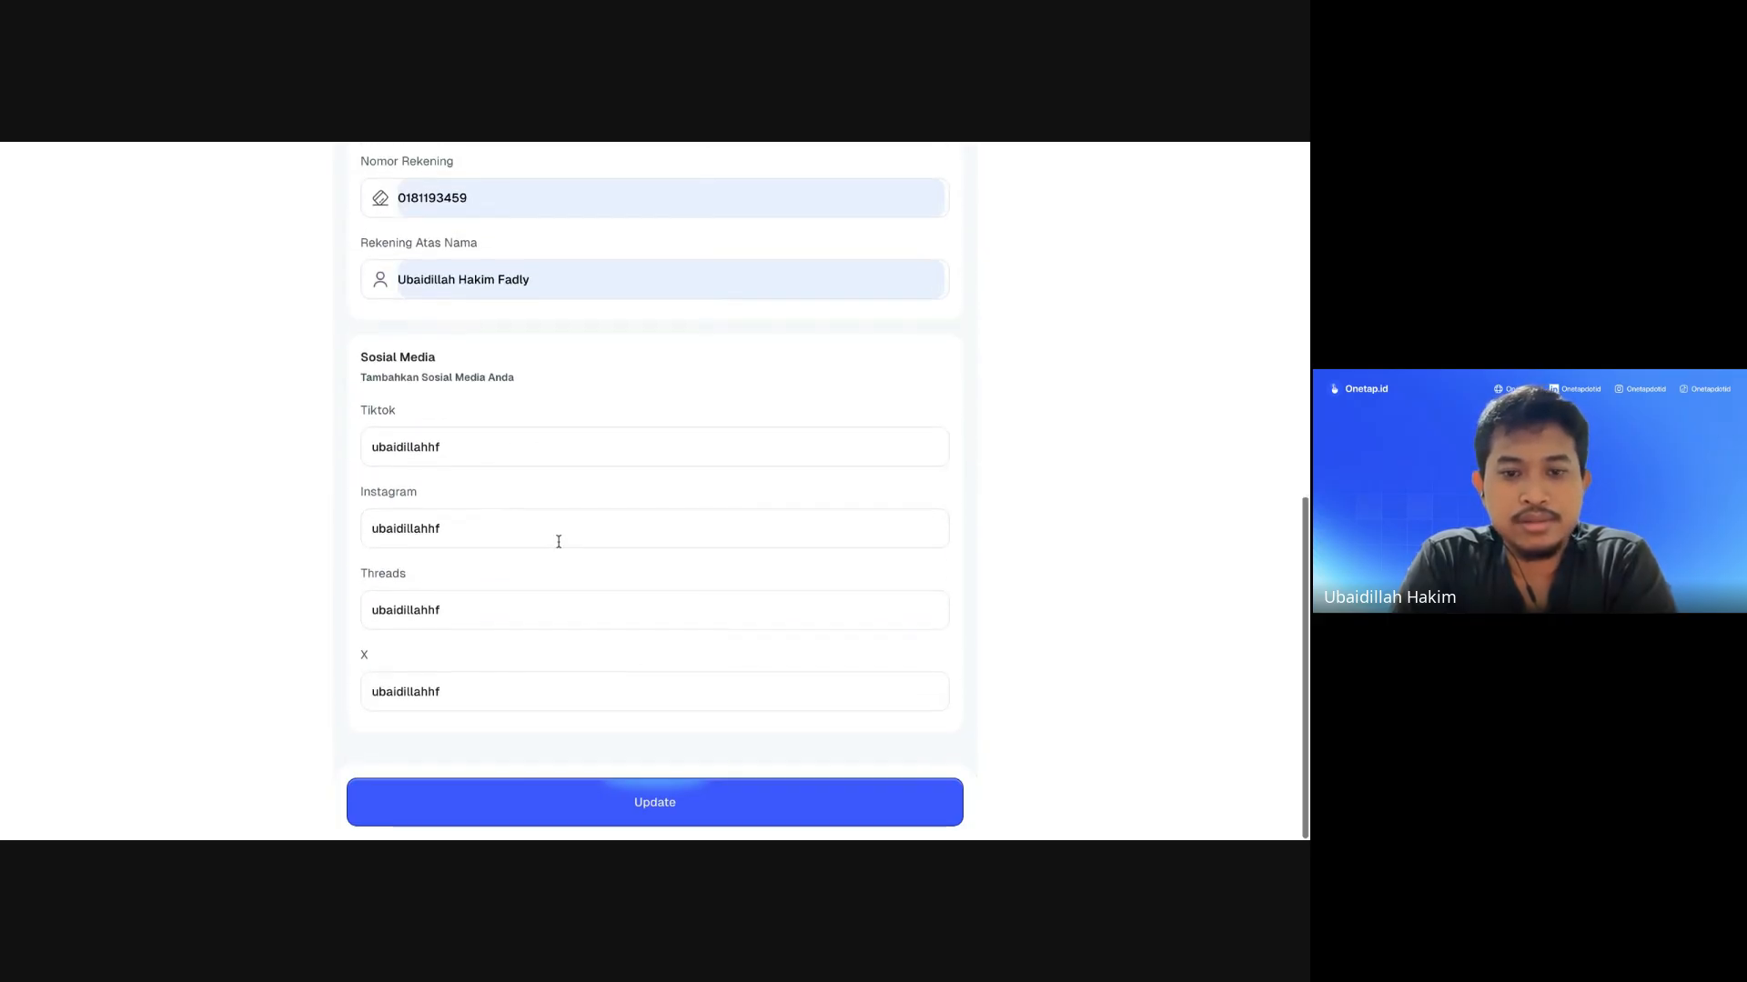
Step: Save and confirm the profile changes, then return to the dashboard
click(632, 803)
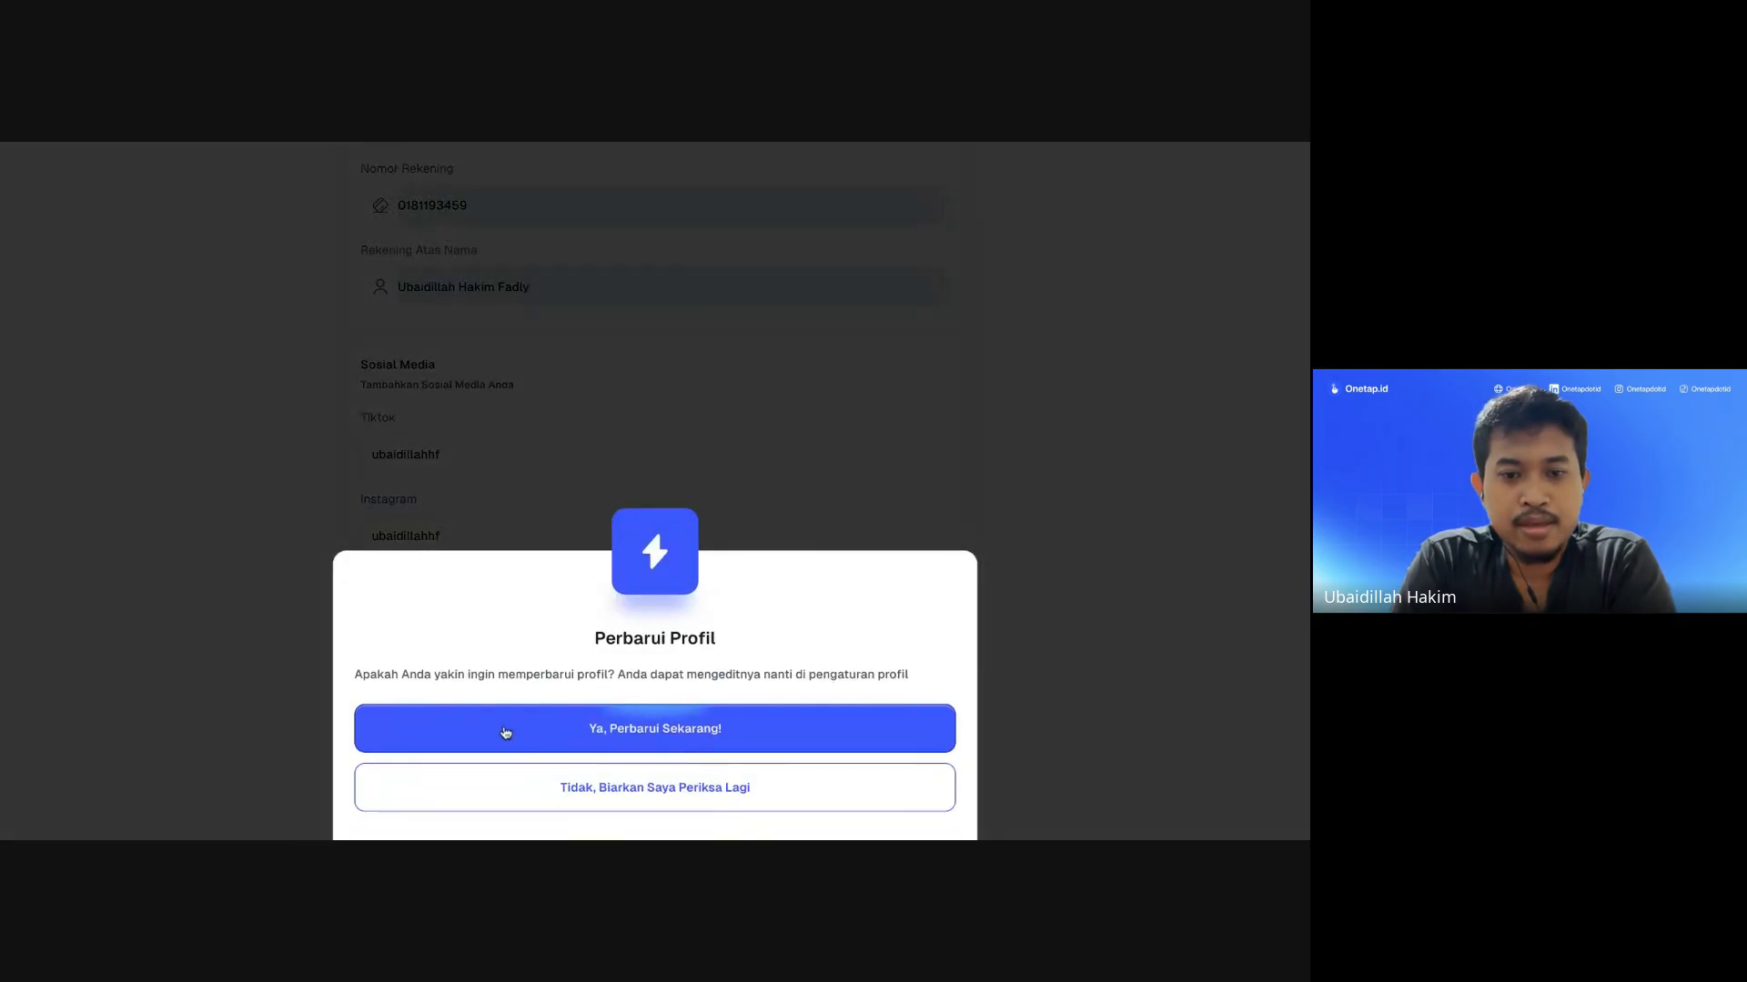
click(587, 735)
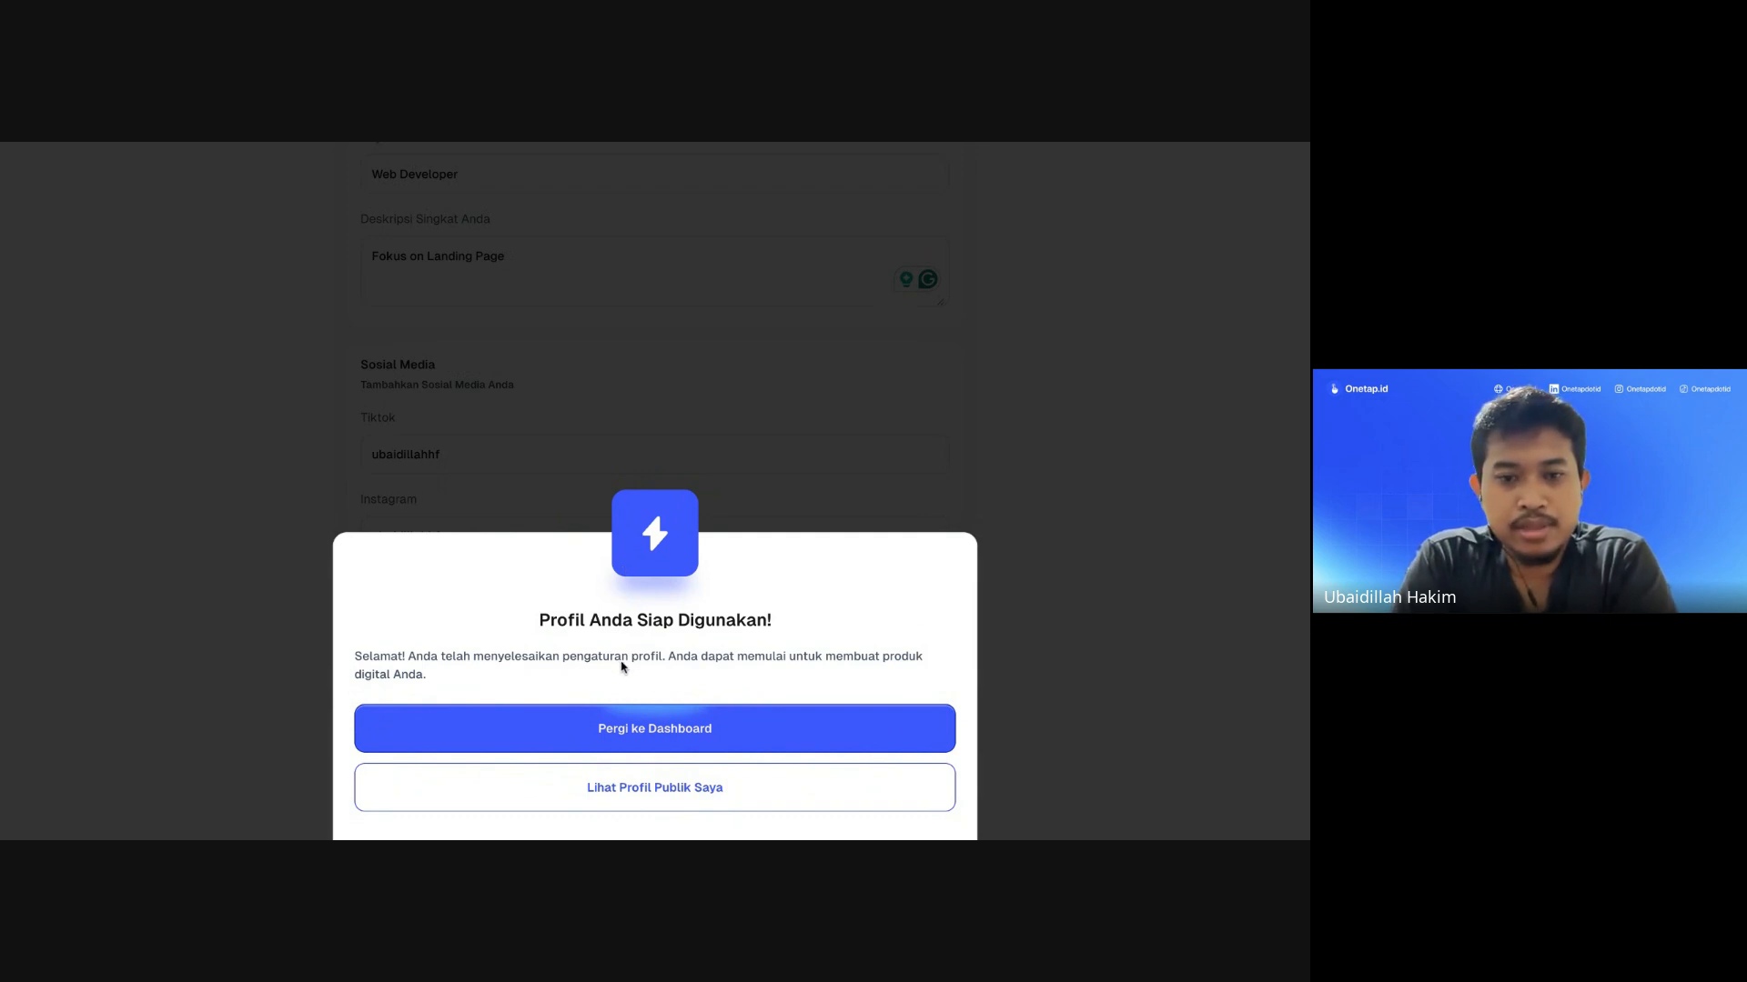
click(640, 728)
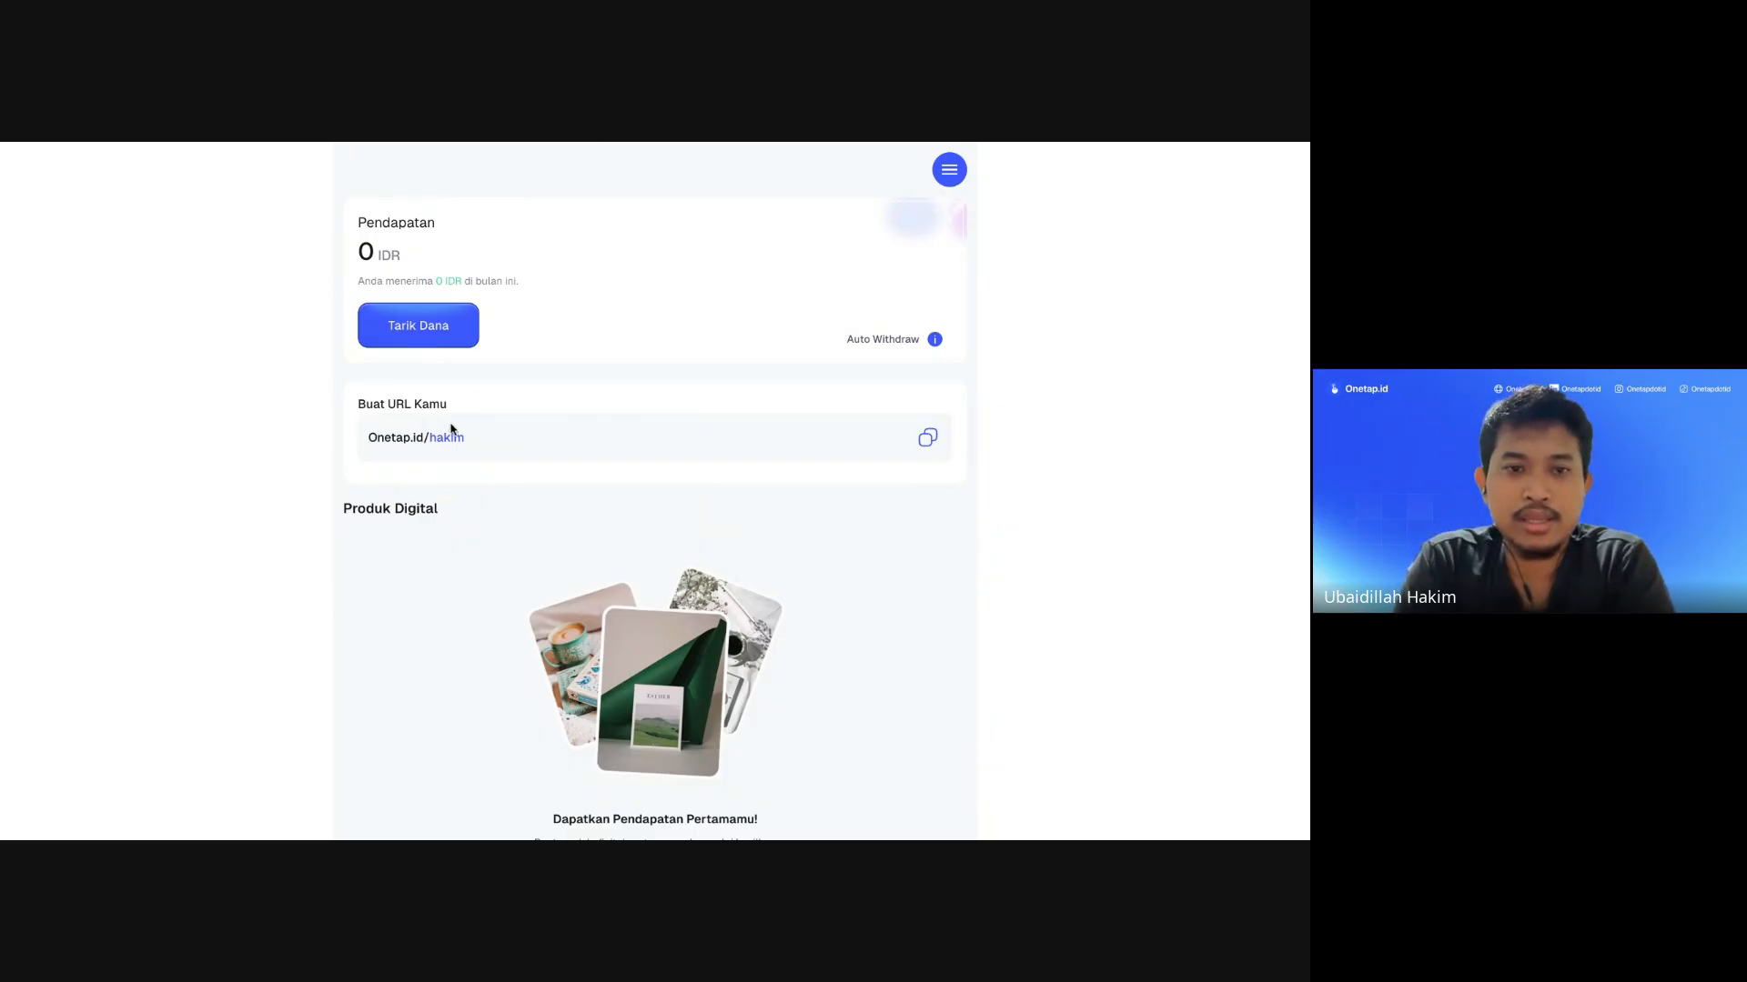
Step: Review the profile link and scroll down to the empty Produk Digital section
drag(491, 440, 281, 440)
click(534, 438)
scroll(630, 495, down, 1)
scroll(630, 496, down, 3)
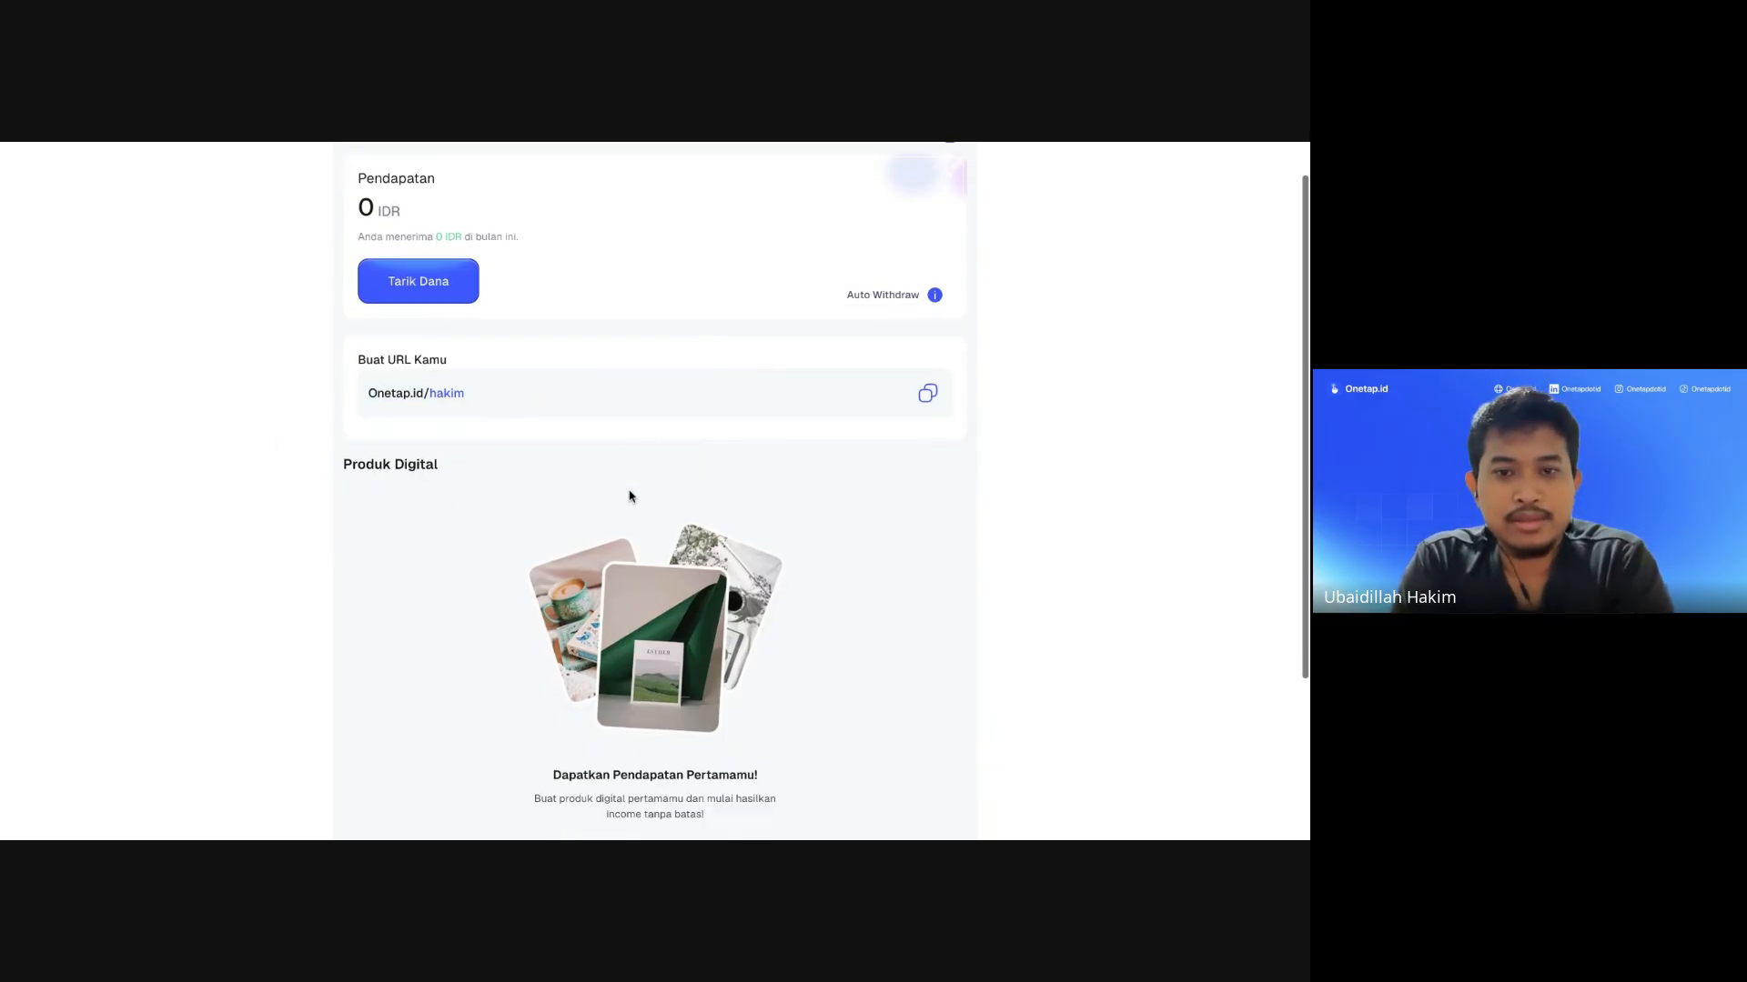
scroll(630, 496, up, 3)
scroll(629, 496, down, 4)
scroll(630, 496, up, 4)
scroll(655, 491, down, 5)
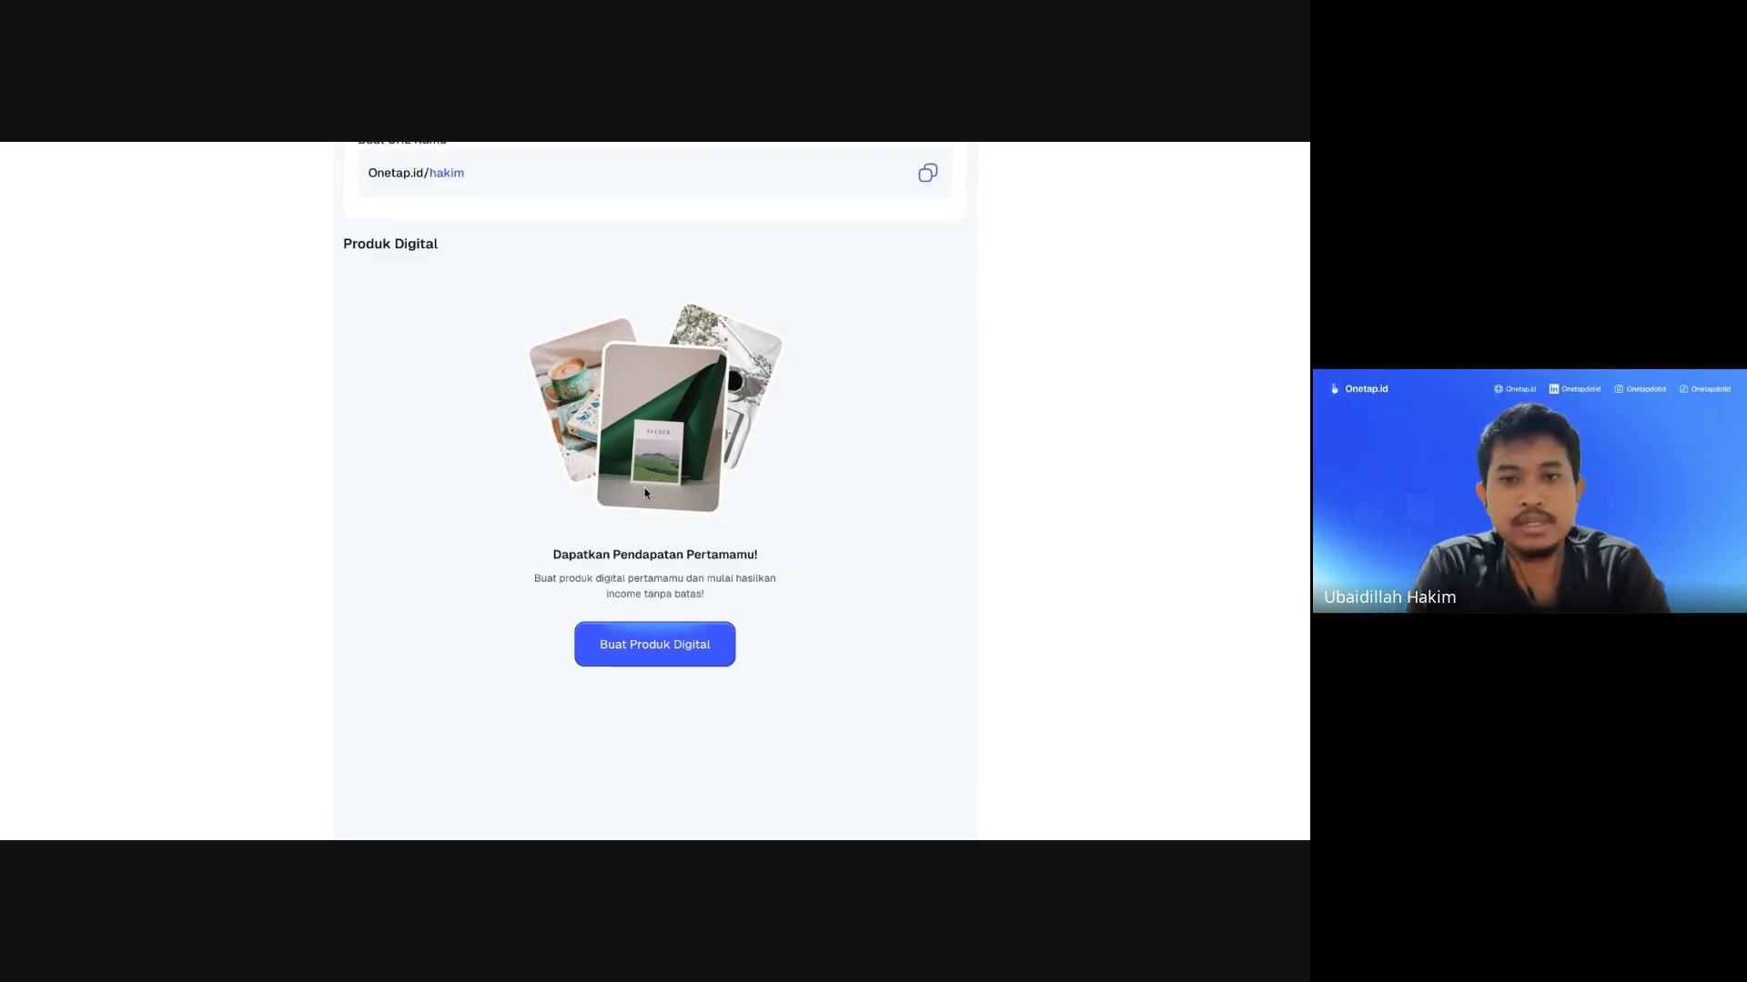
scroll(646, 486, up, 3)
scroll(646, 491, down, 3)
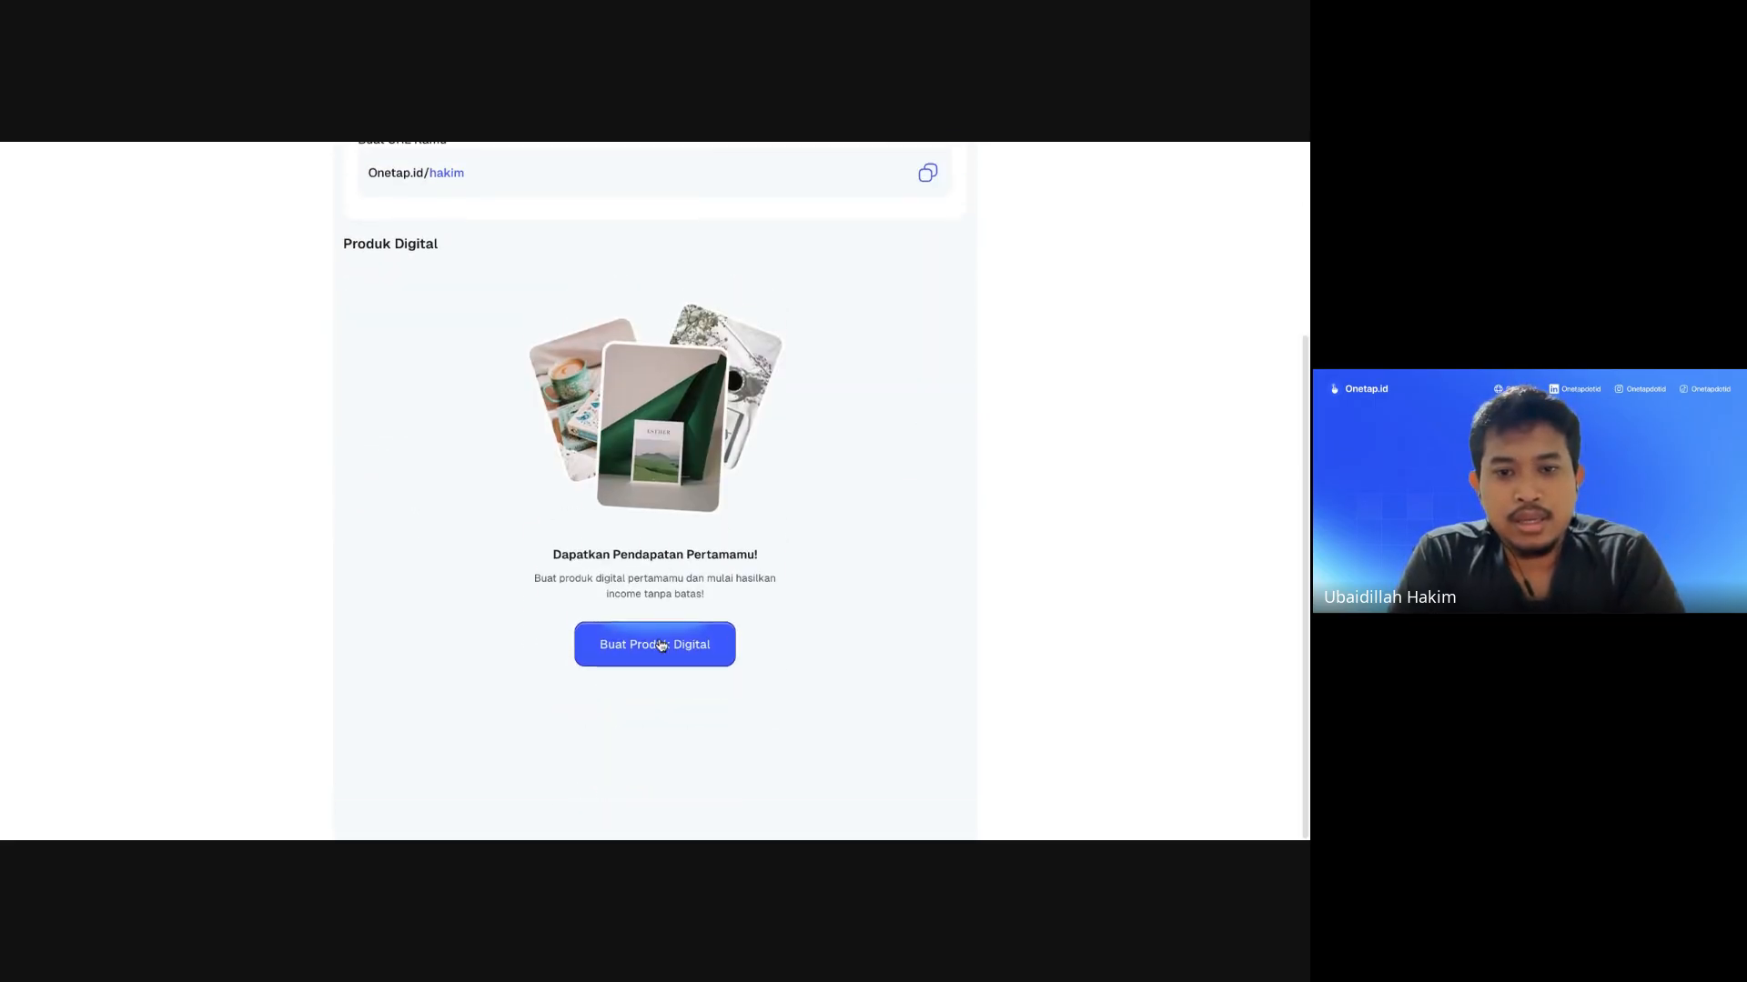
click(661, 646)
Step: Enter 'Codebase Backend API Golang' as the new digital product's name
scroll(645, 539, down, 5)
scroll(644, 539, up, 5)
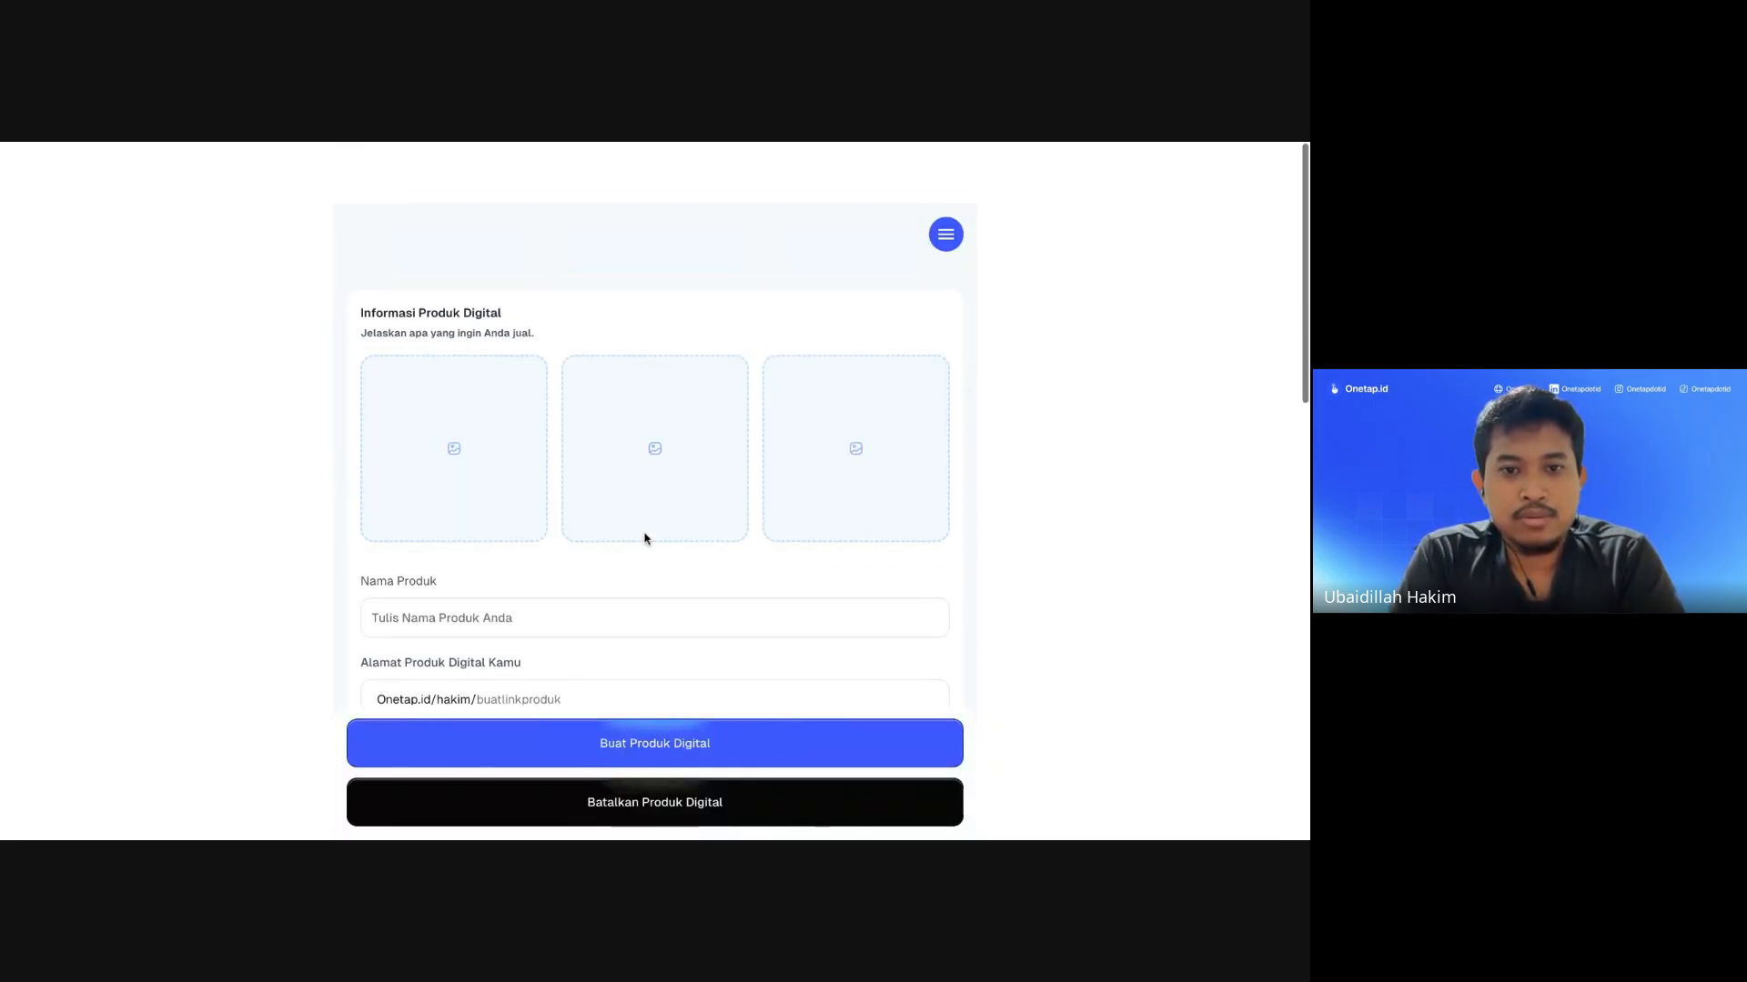
scroll(644, 538, down, 1)
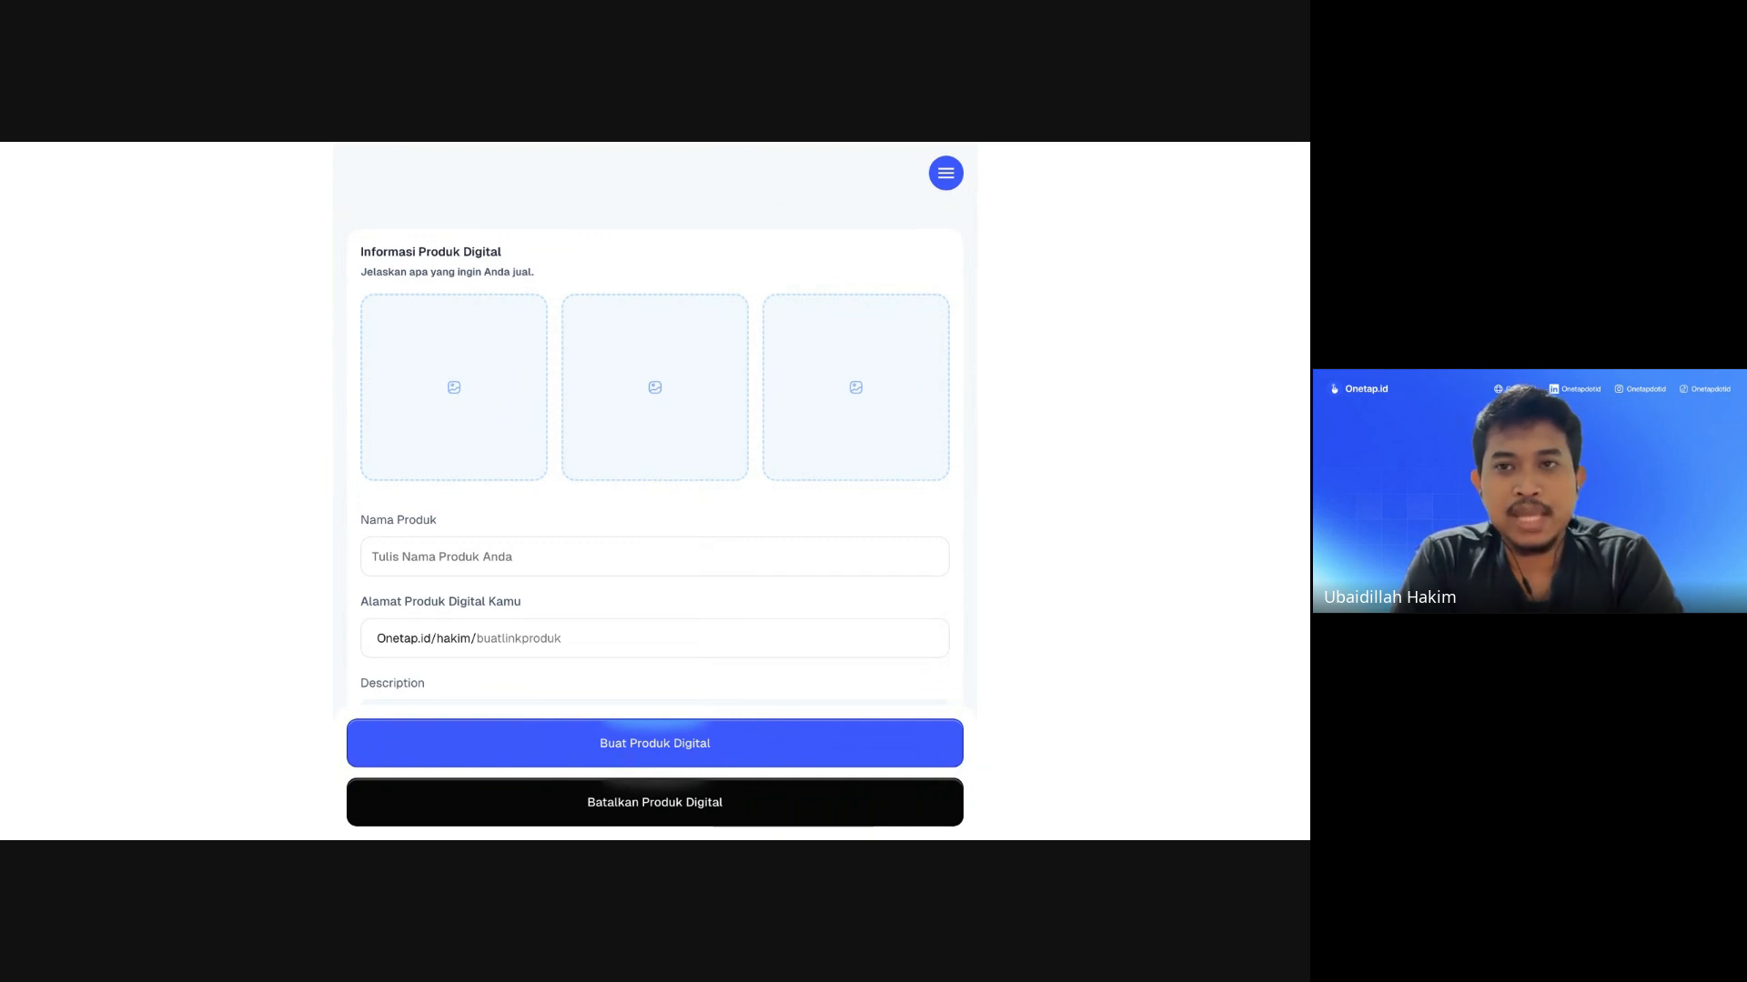
scroll(807, 385, down, 10)
scroll(807, 386, up, 10)
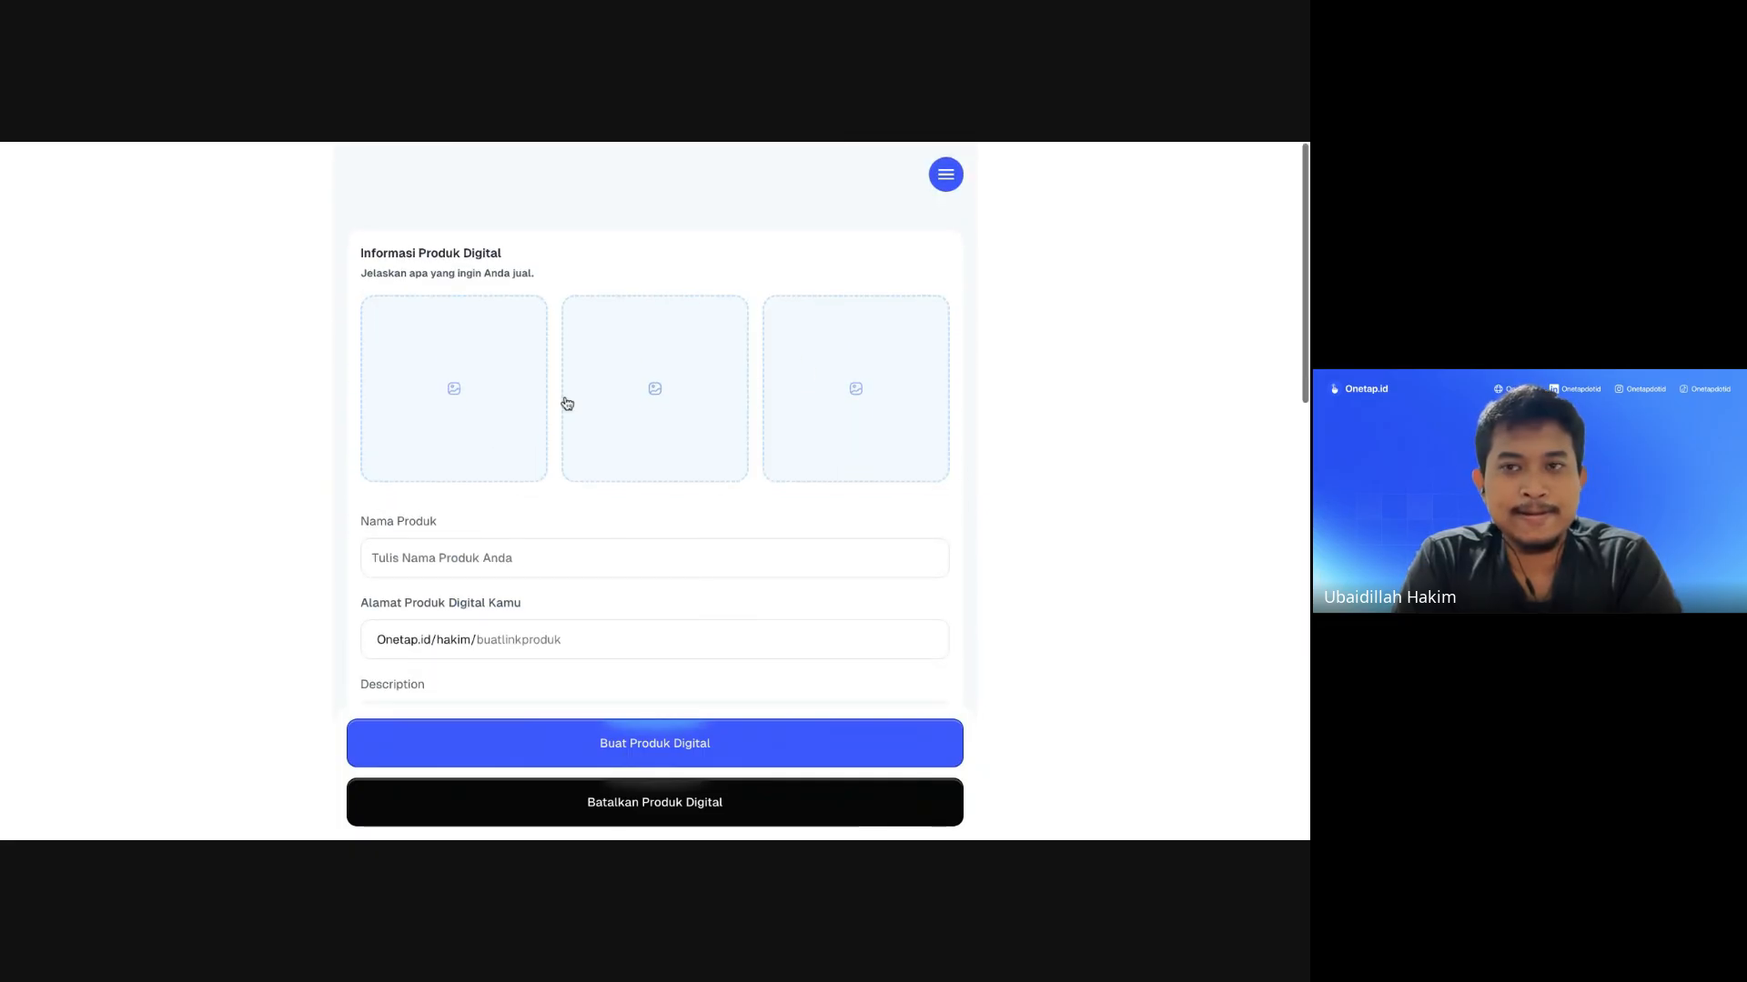
scroll(467, 507, down, 1)
click(436, 495)
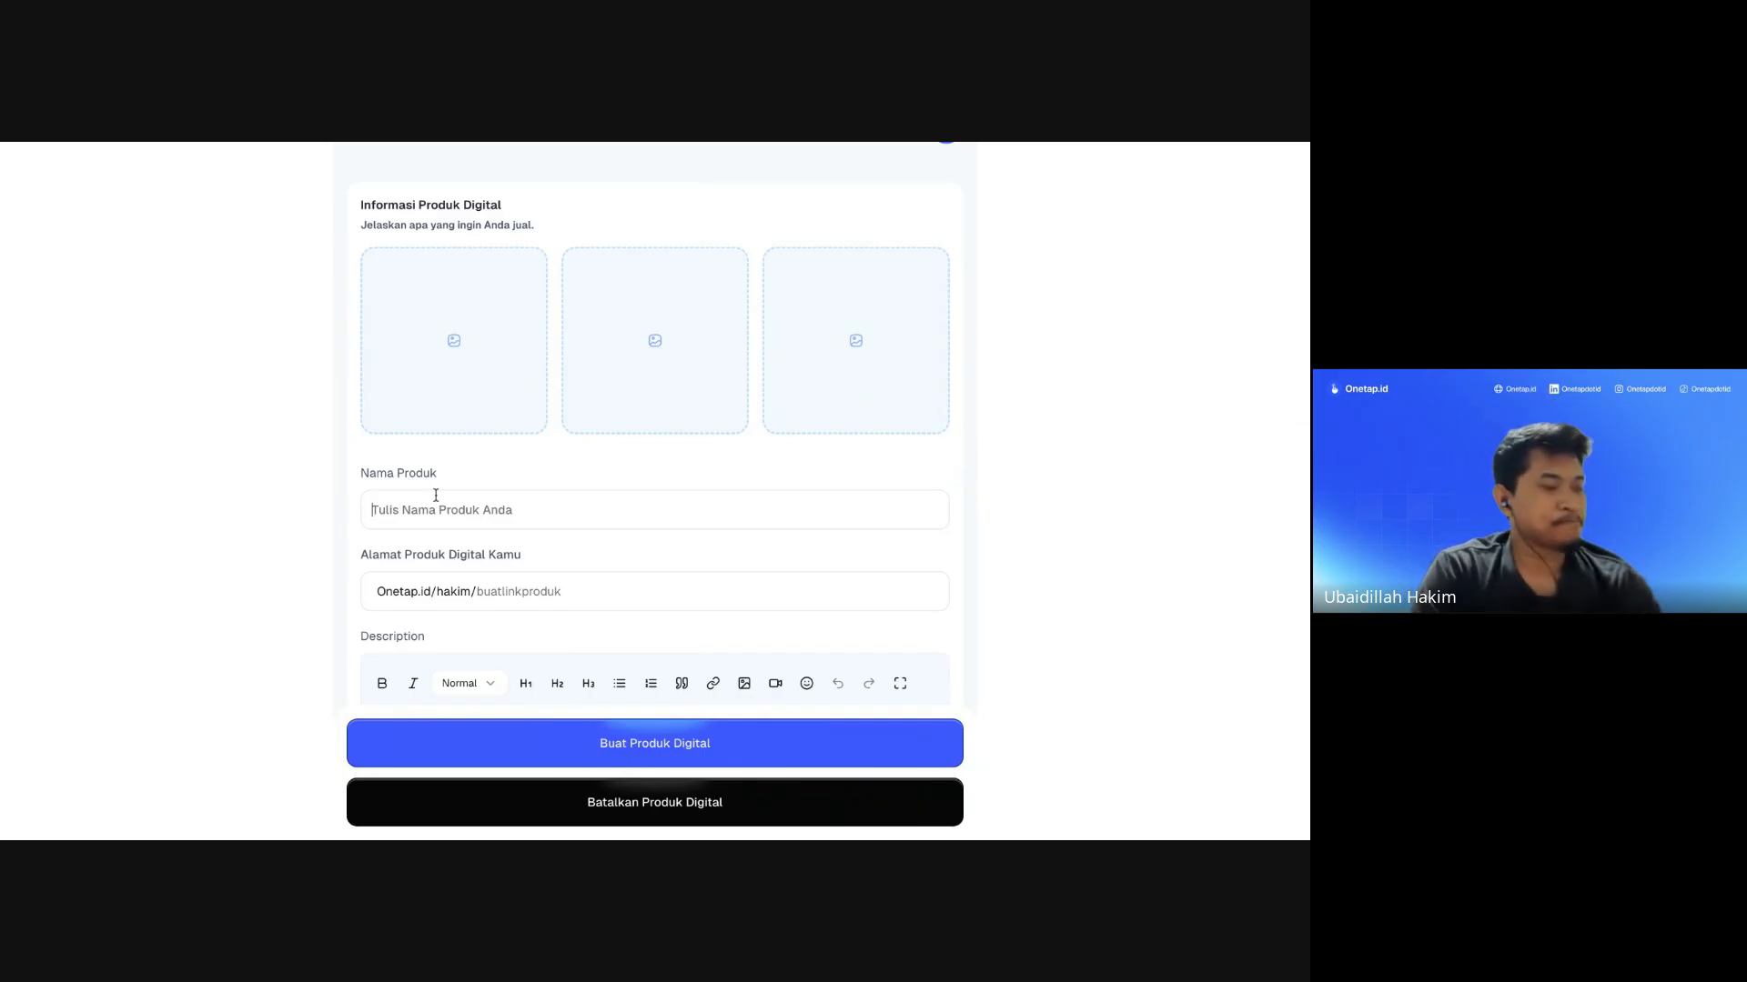
text(Codebase )
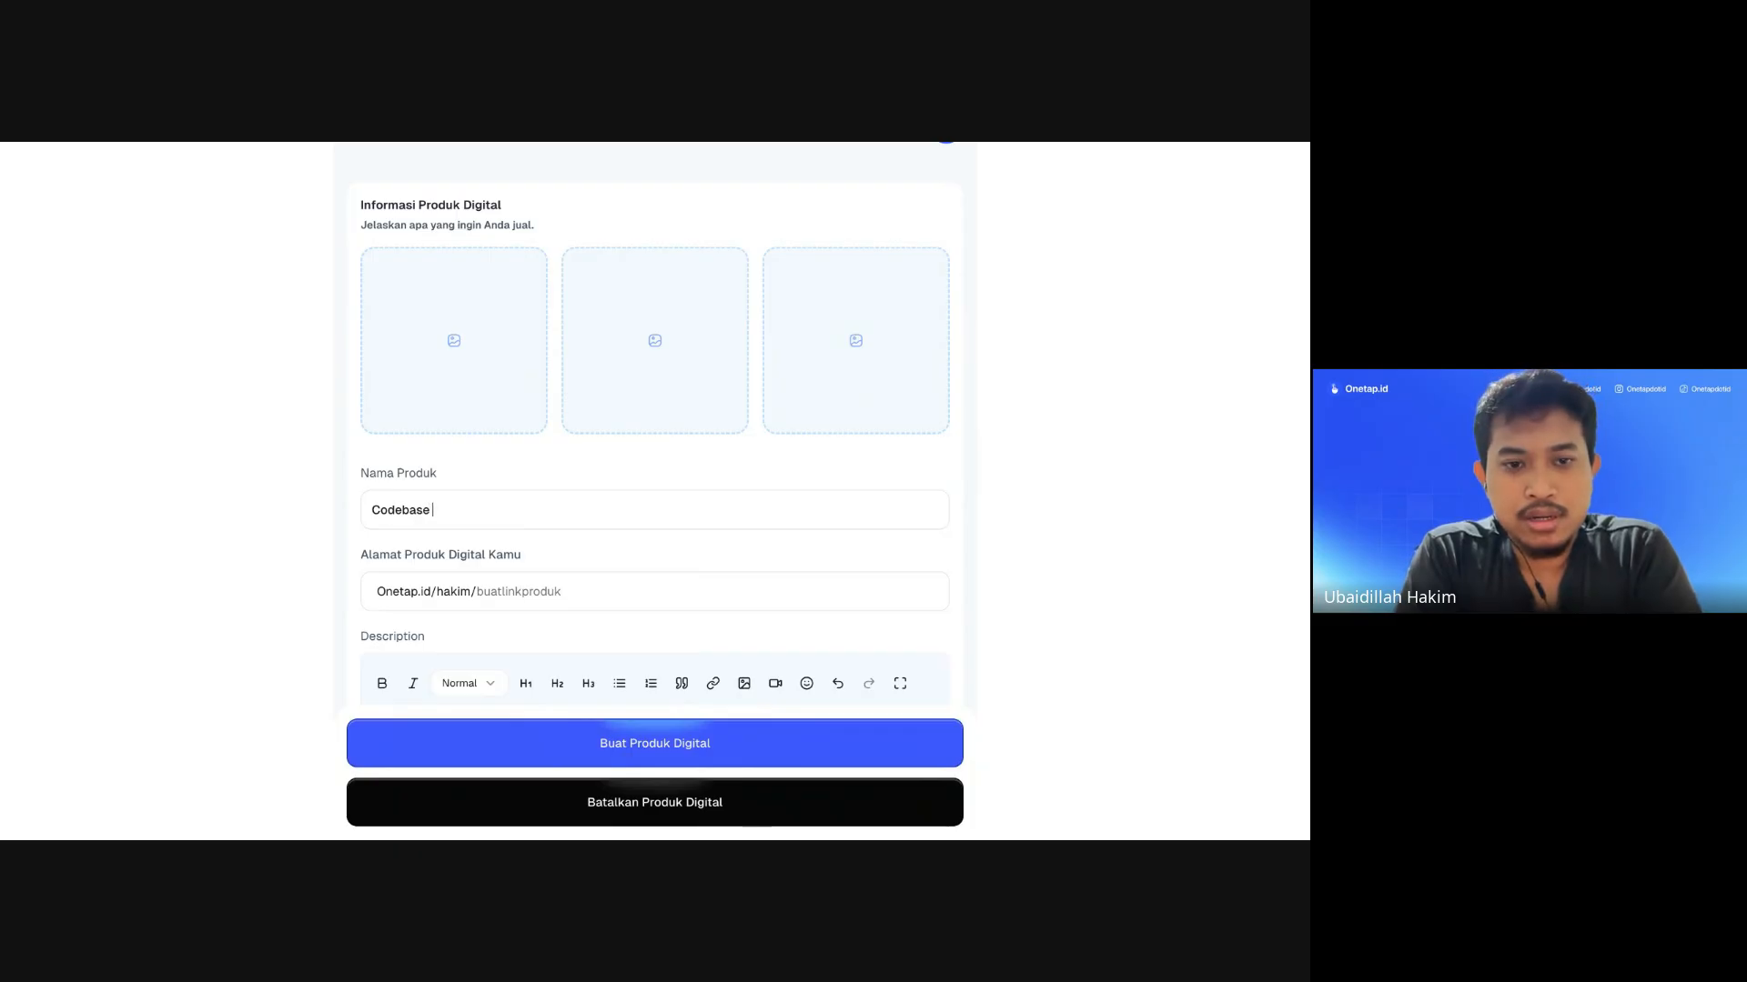
text(API)
key(BackSpace)
key(BackSpace)
key(BackSpace)
text(Bakekend API)
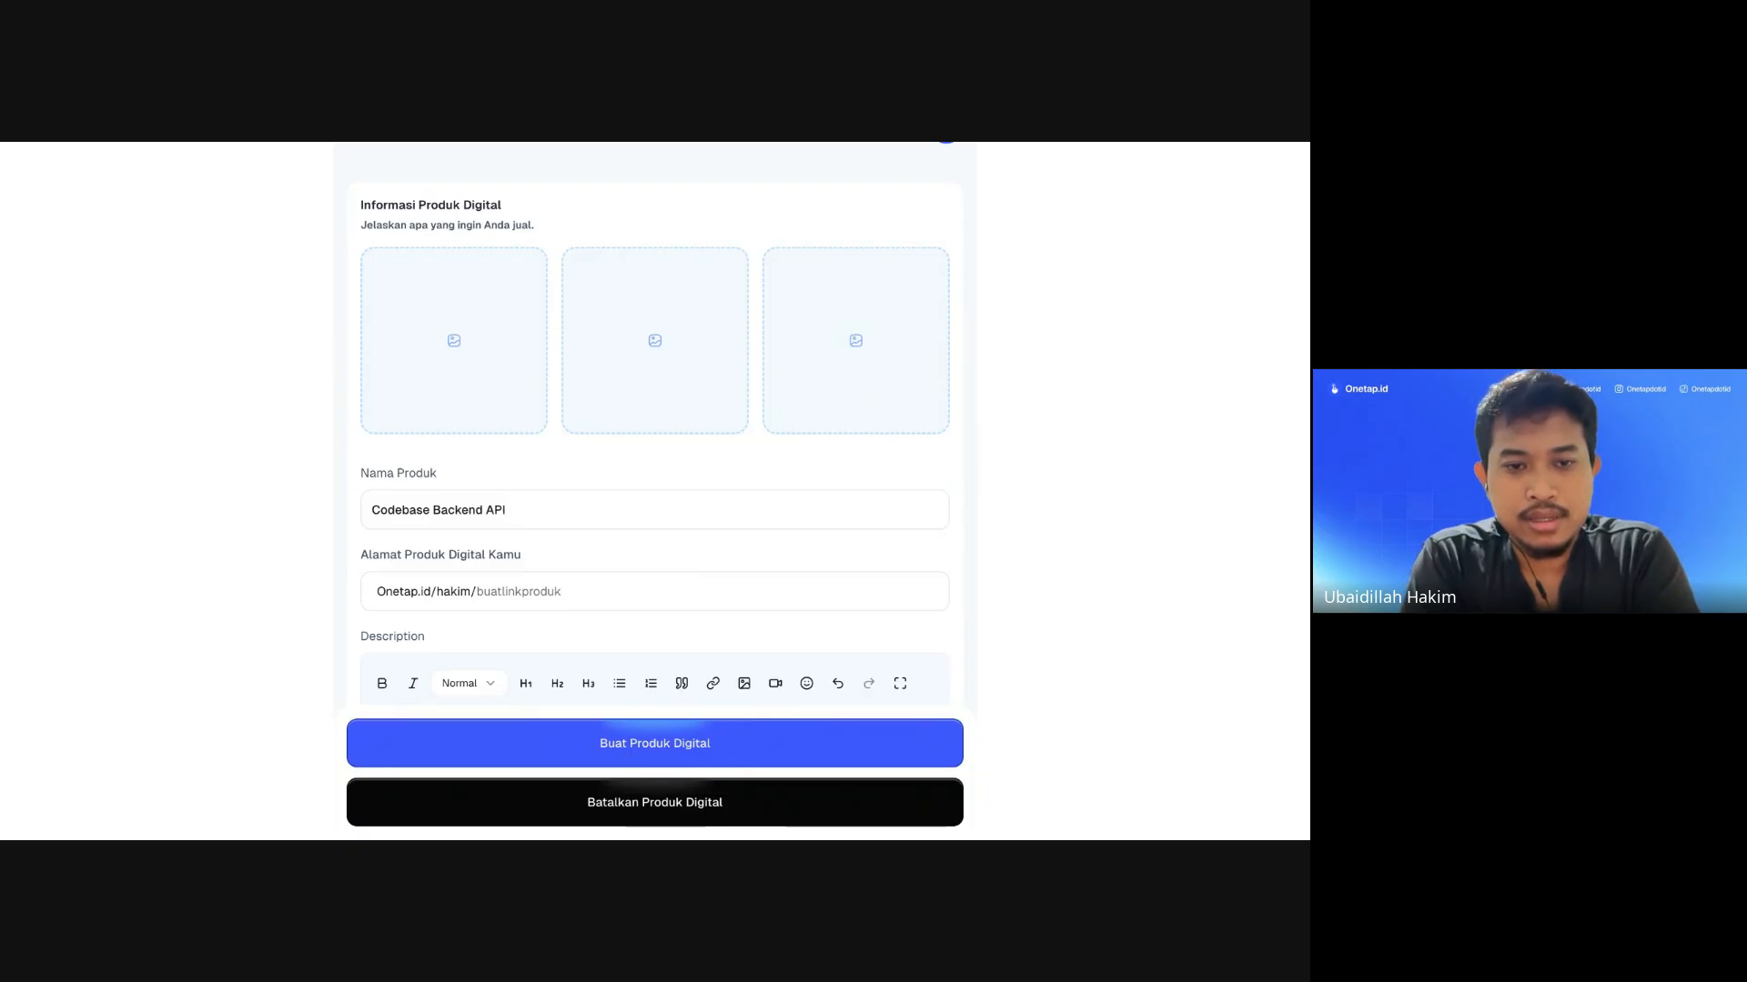
text( D)
key(BackSpace)
text(Golang)
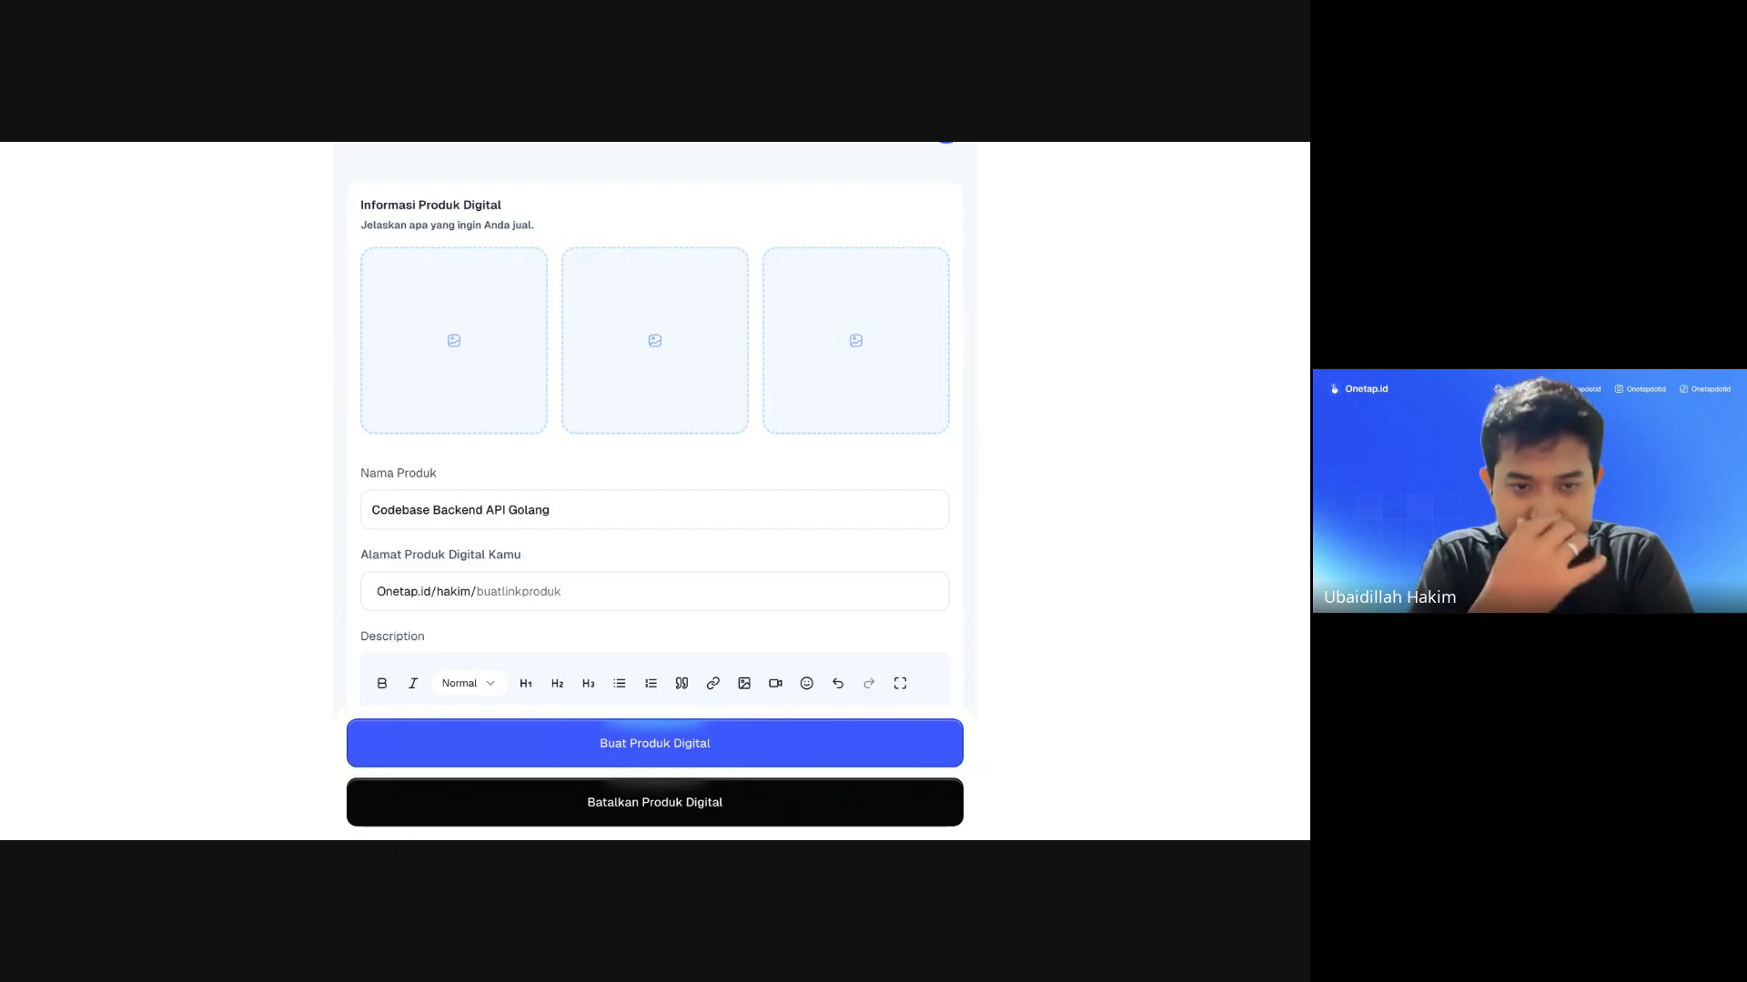
scroll(452, 558, down, 2)
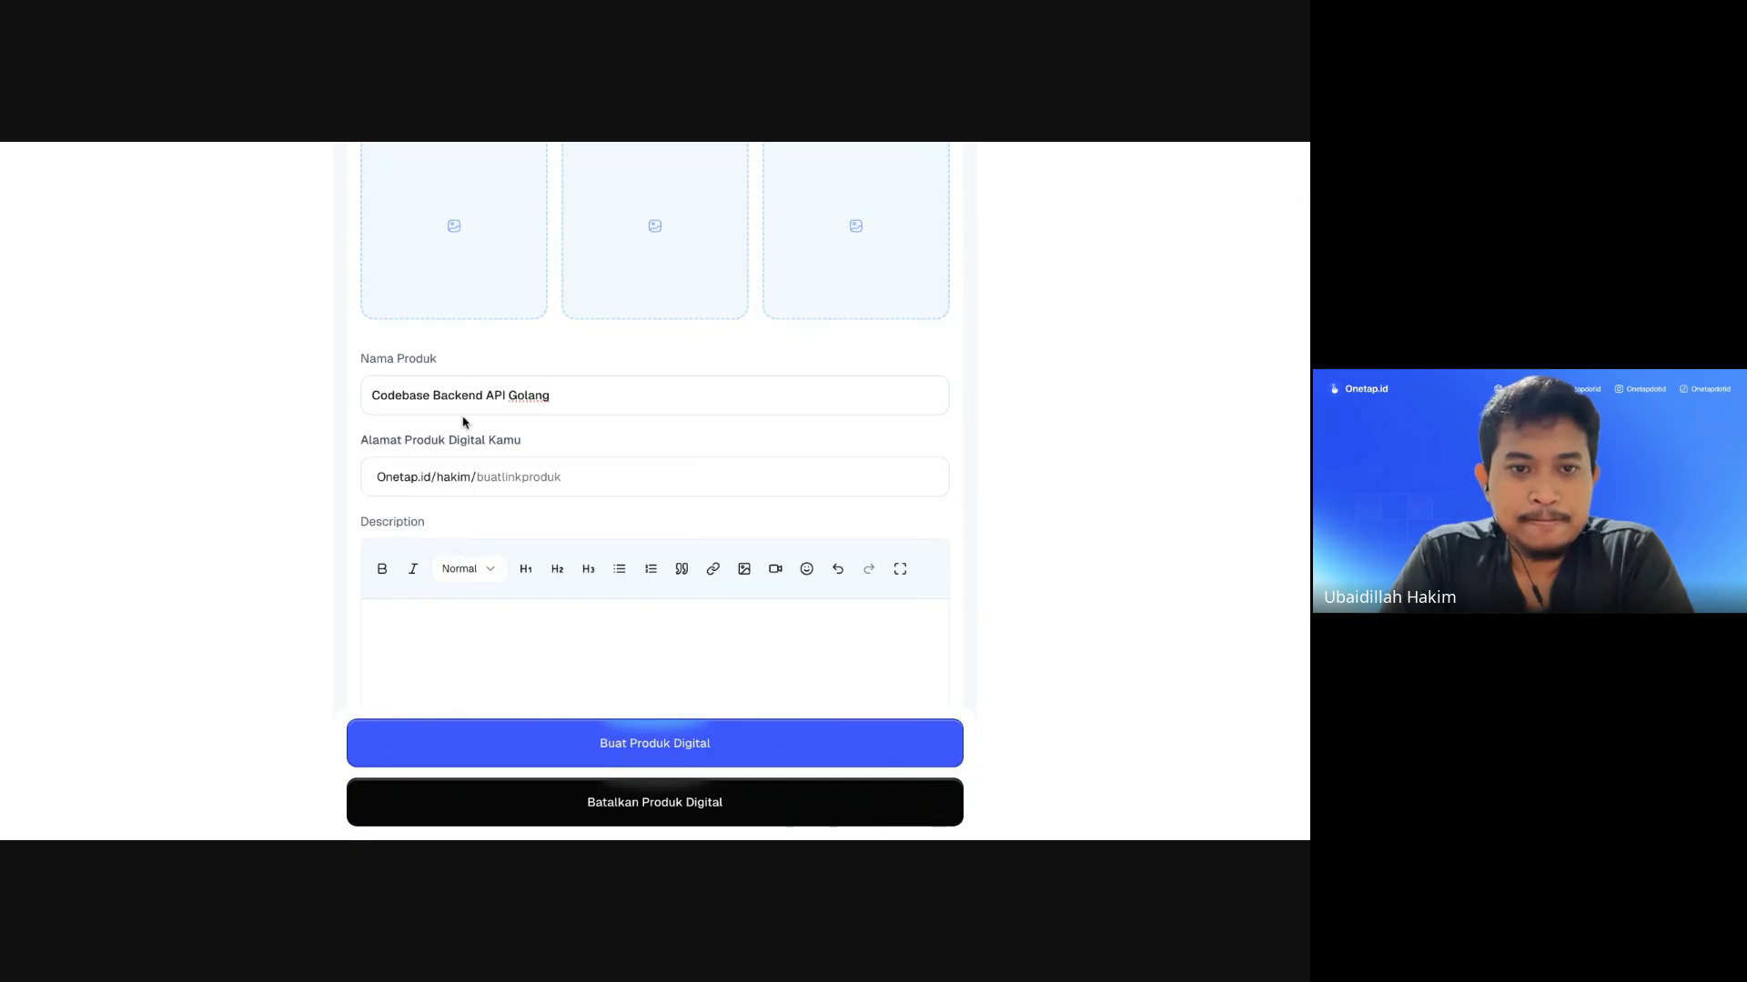
Step: Set the product link slug to codebase-go so it shows 'Link tersedia!'
click(502, 474)
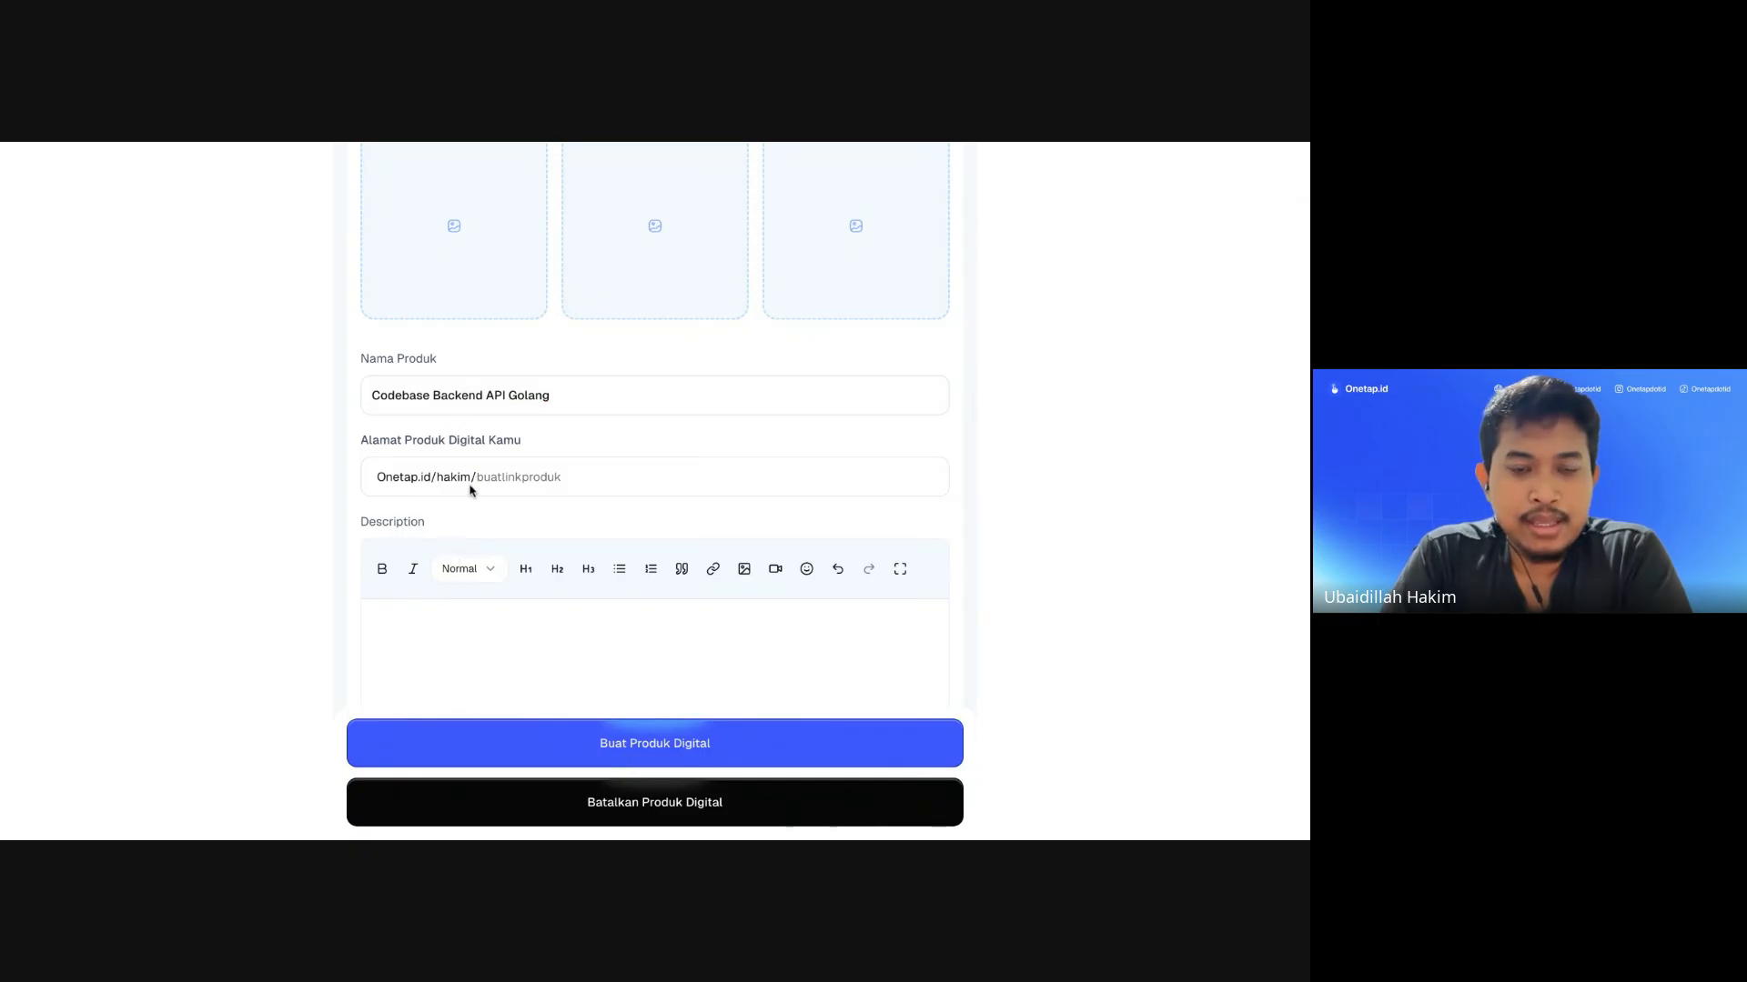
scroll(458, 480, up, 1)
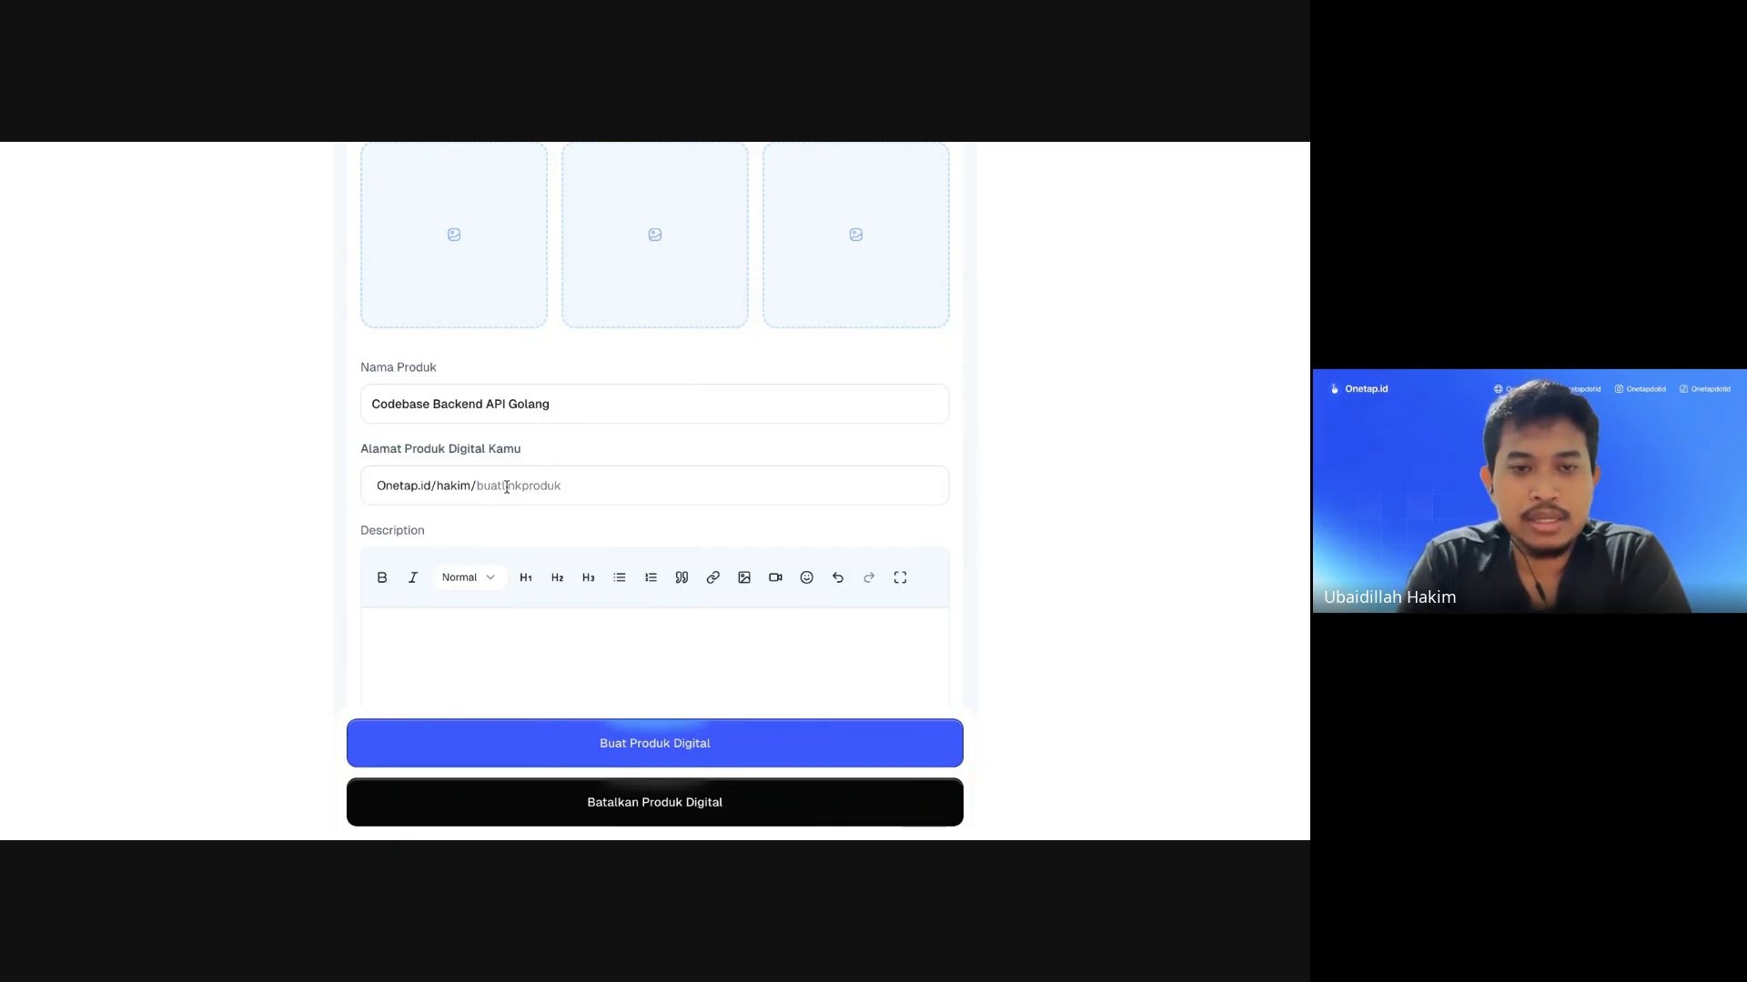
text(codebase)
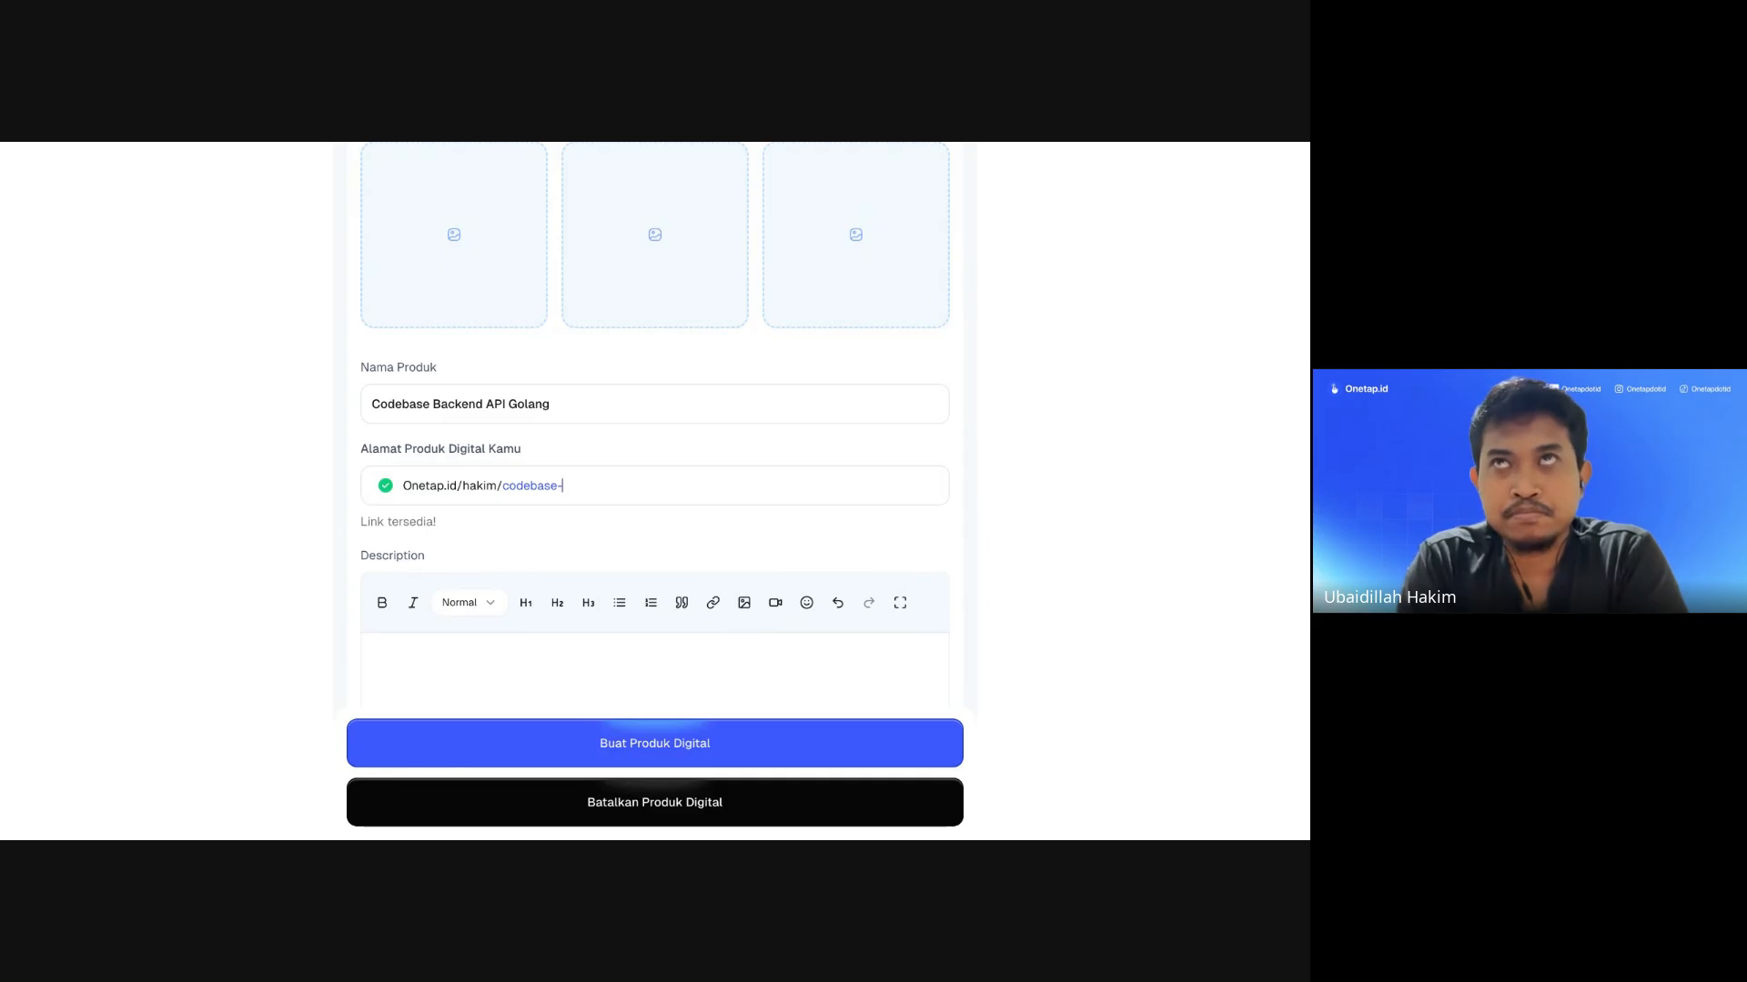
text(-go)
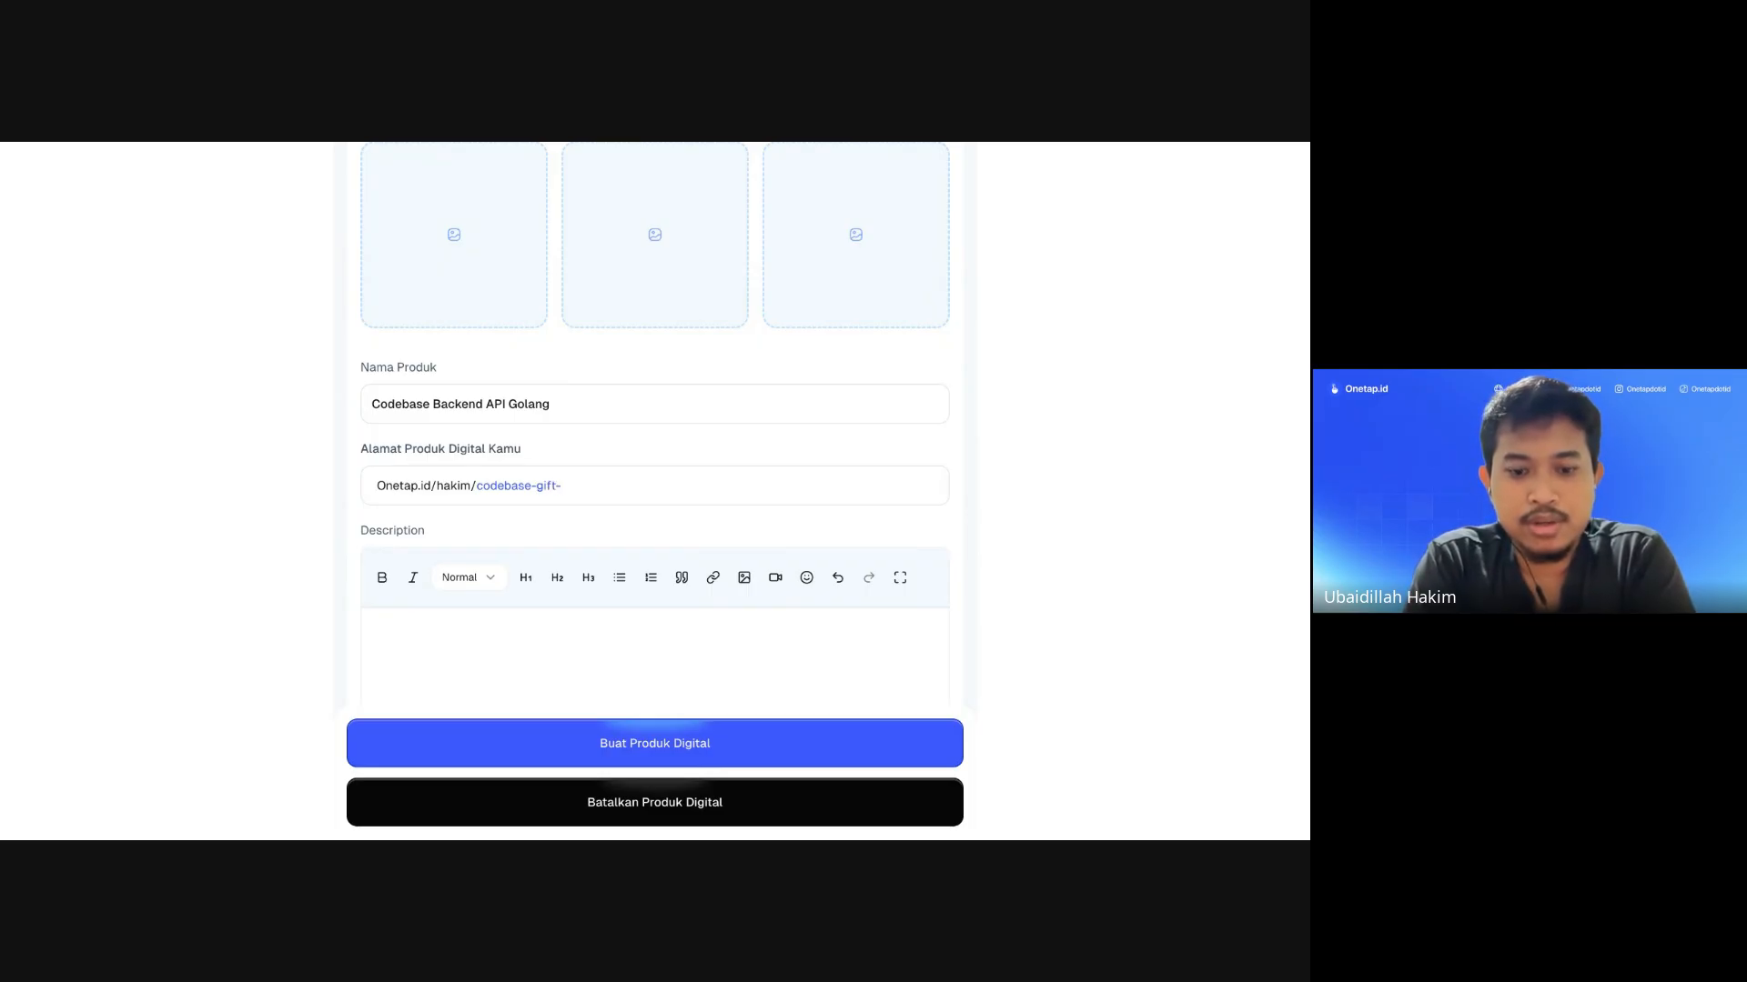
double_click(546, 486)
key(BackSpace)
key(BackSpace)
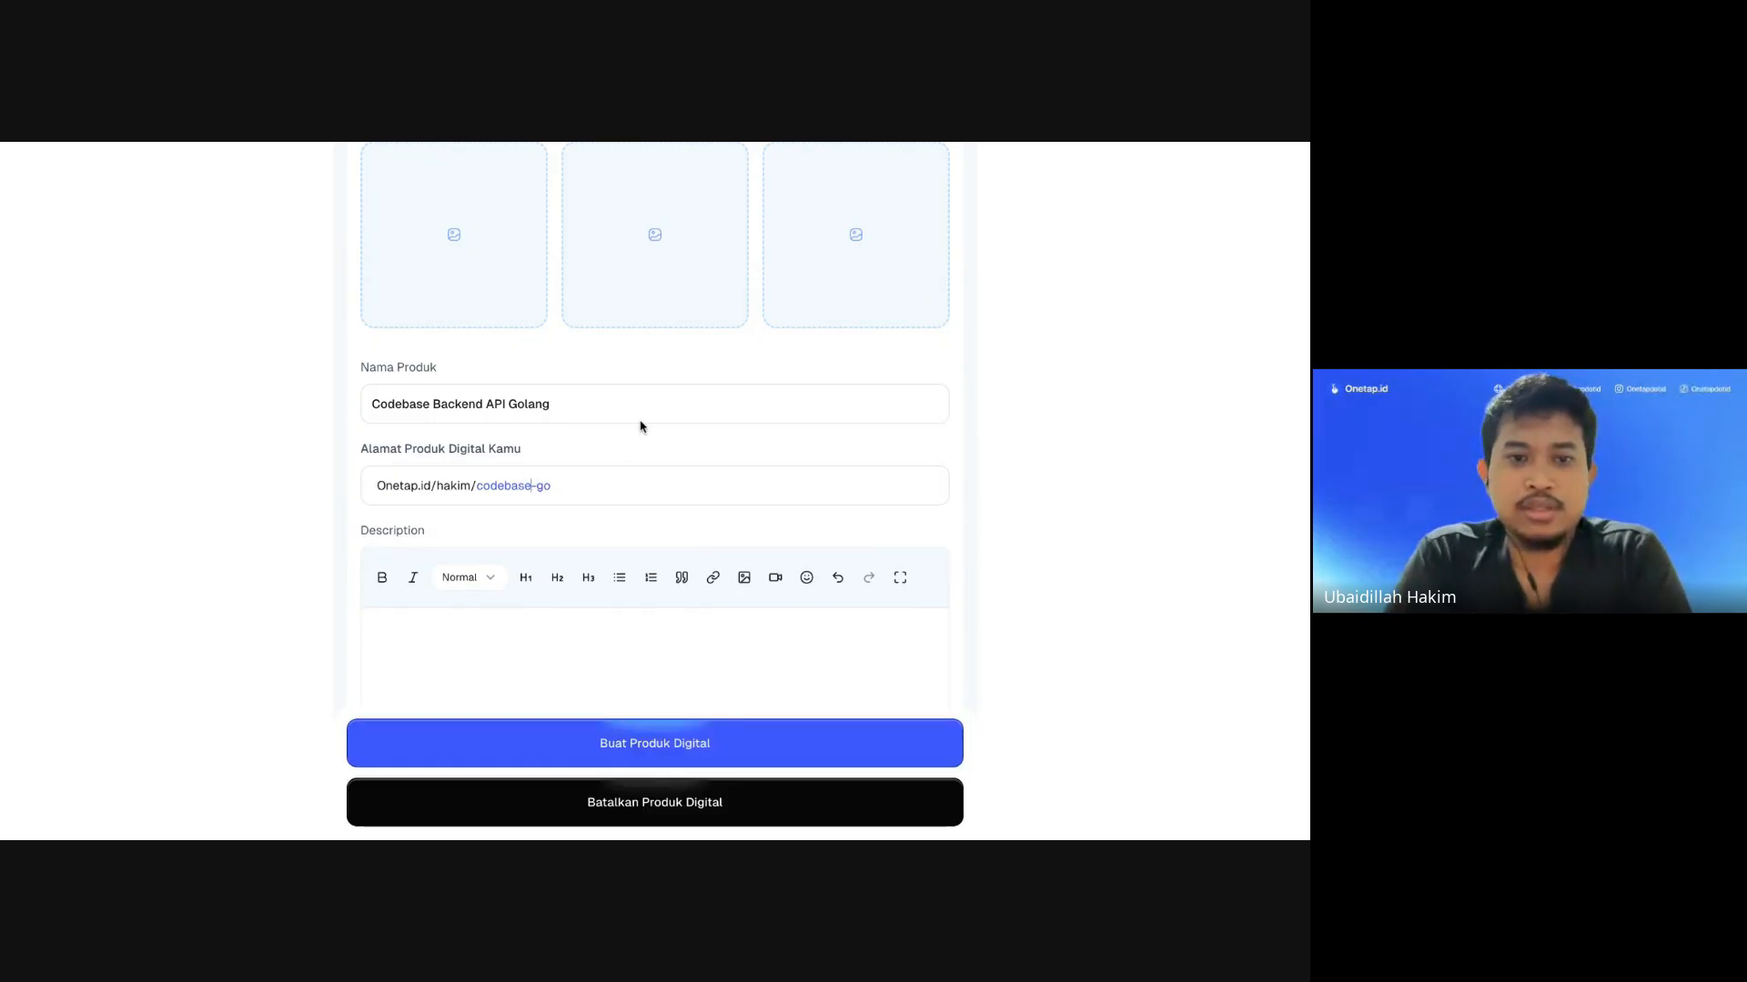
click(529, 380)
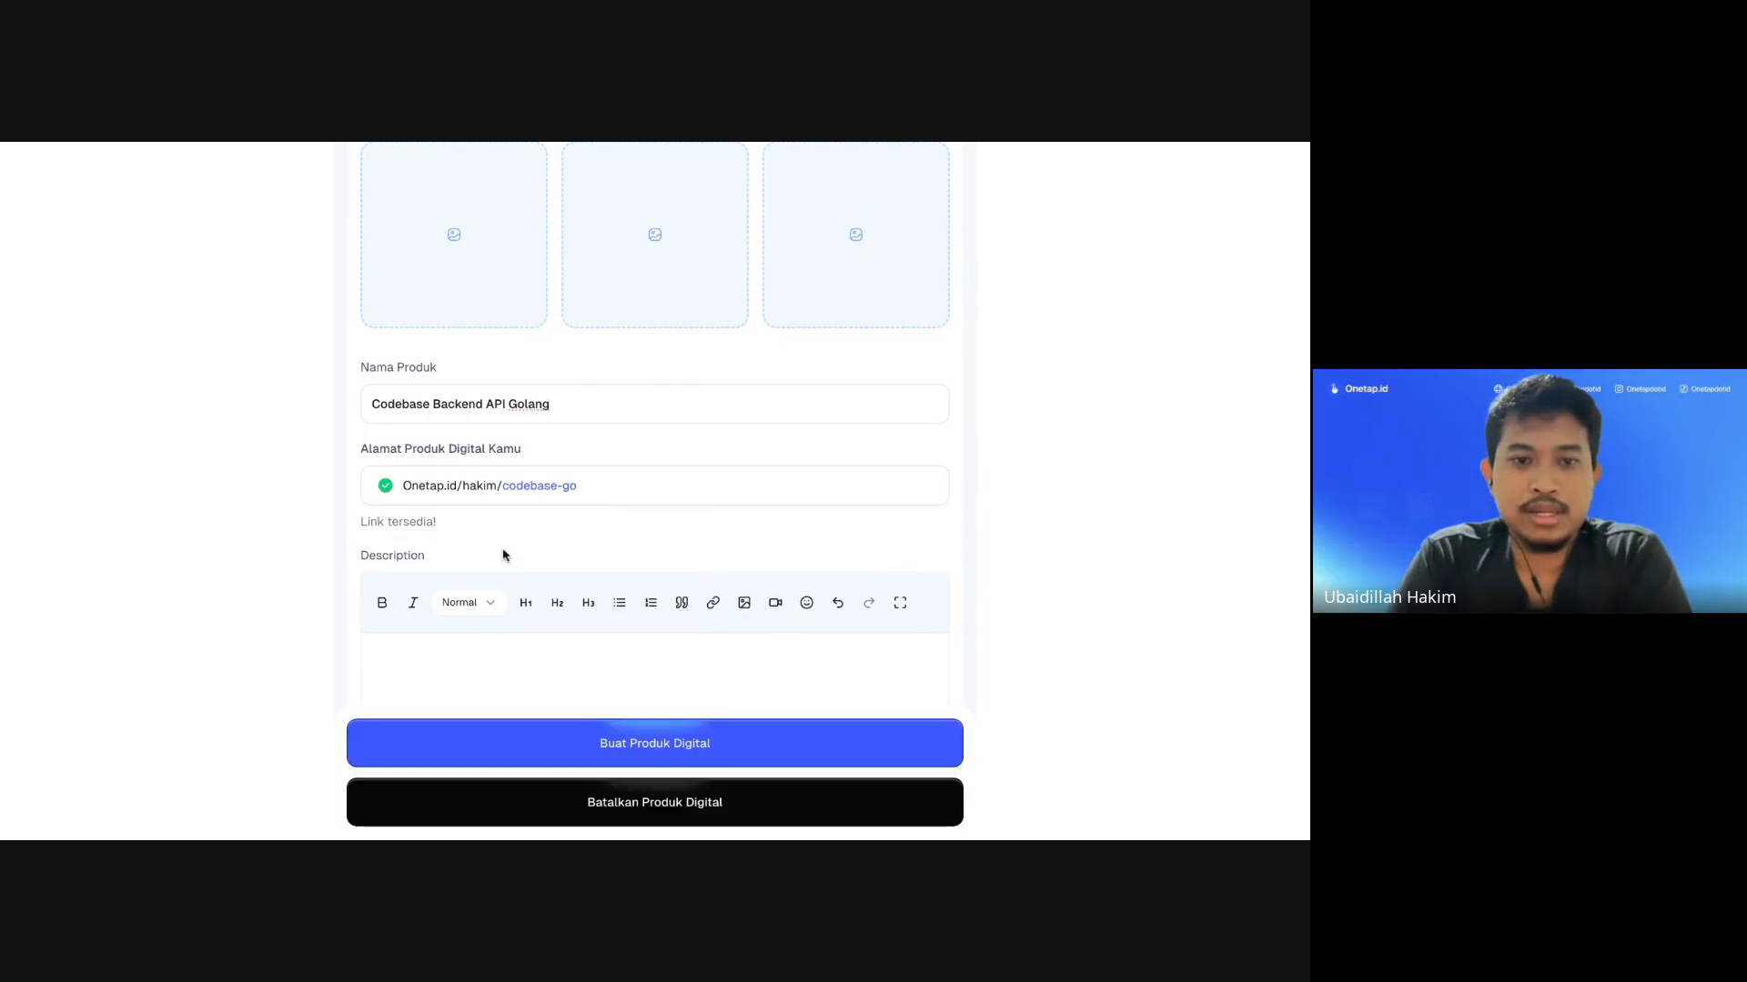
Step: Upload the cartoon of two people with phones into the first product image slot
scroll(534, 491, up, 2)
scroll(534, 491, down, 5)
scroll(535, 492, up, 2)
scroll(535, 493, up, 3)
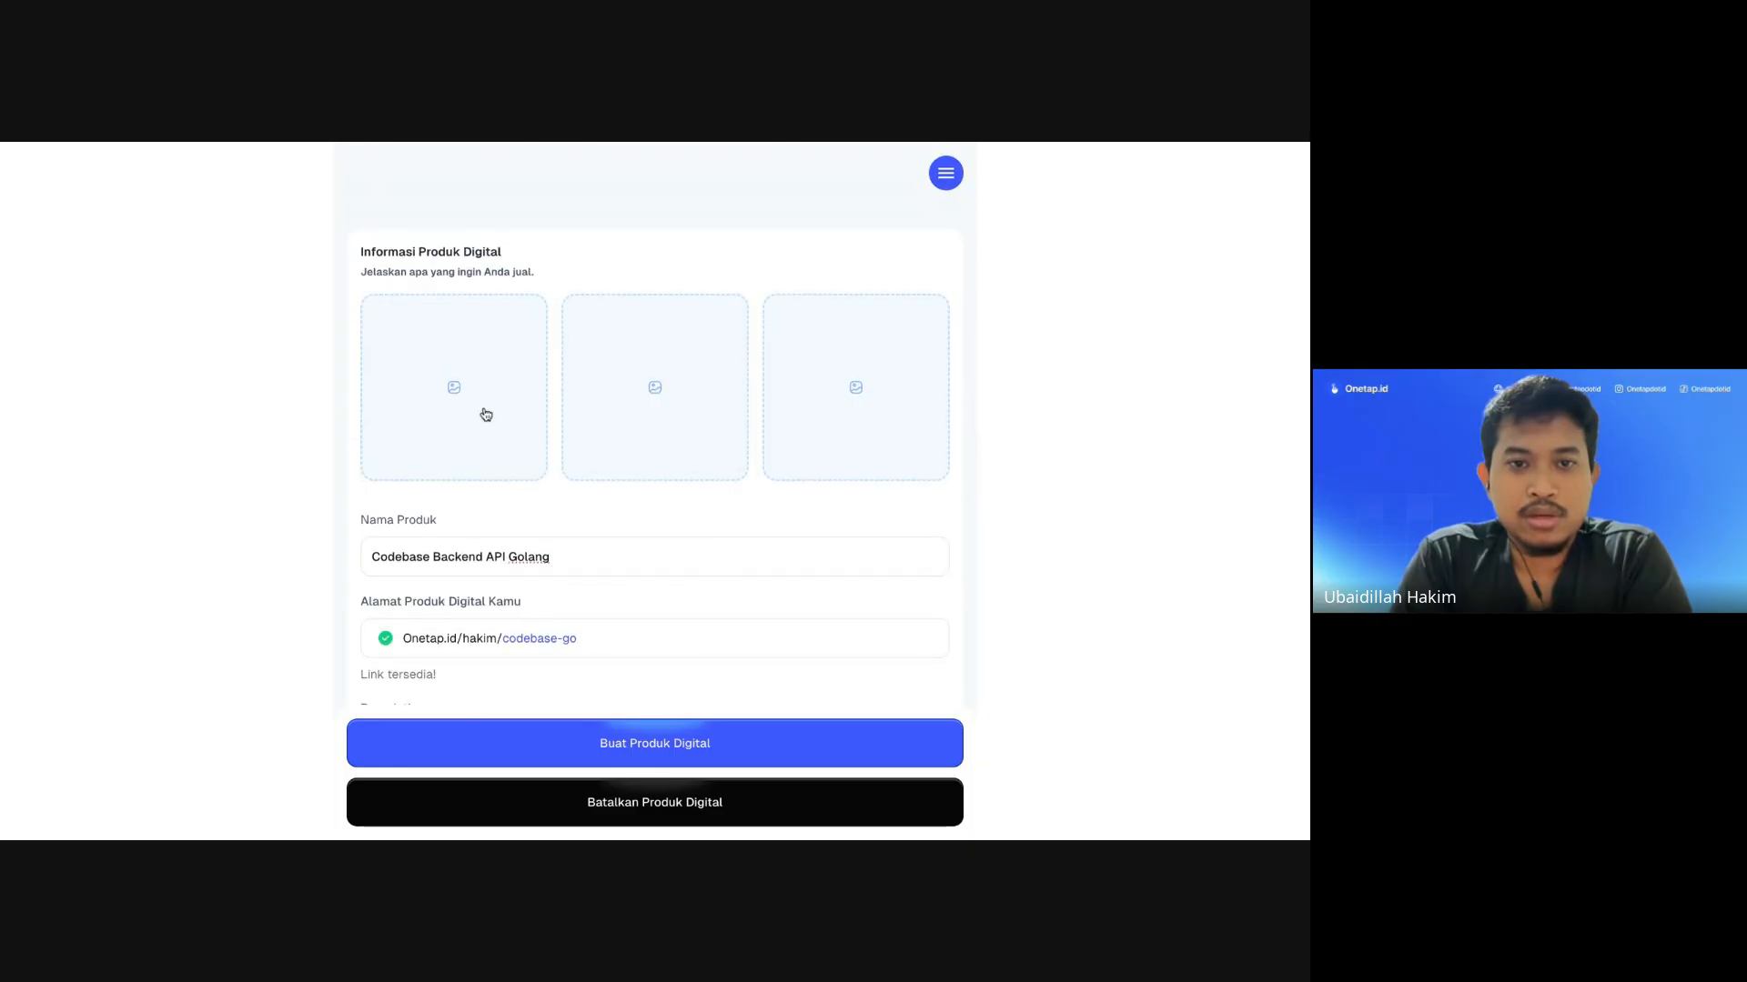
scroll(483, 413, down, 3)
scroll(483, 413, up, 2)
click(463, 291)
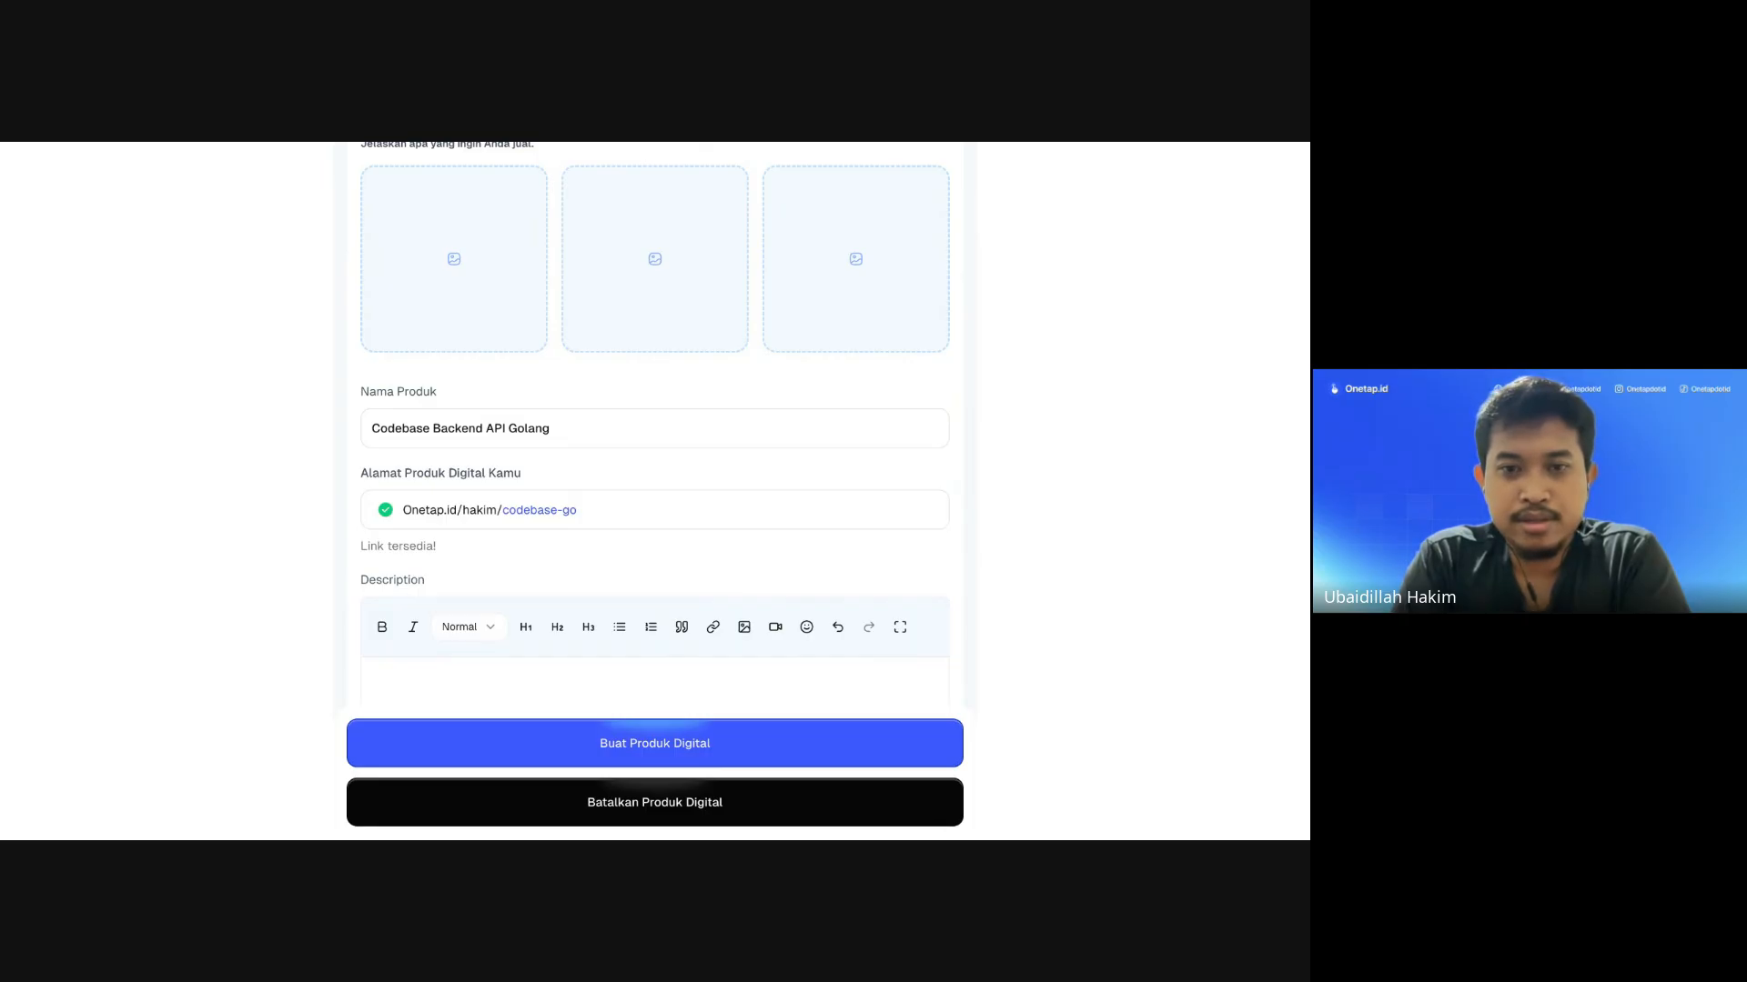
scroll(706, 488, up, 2)
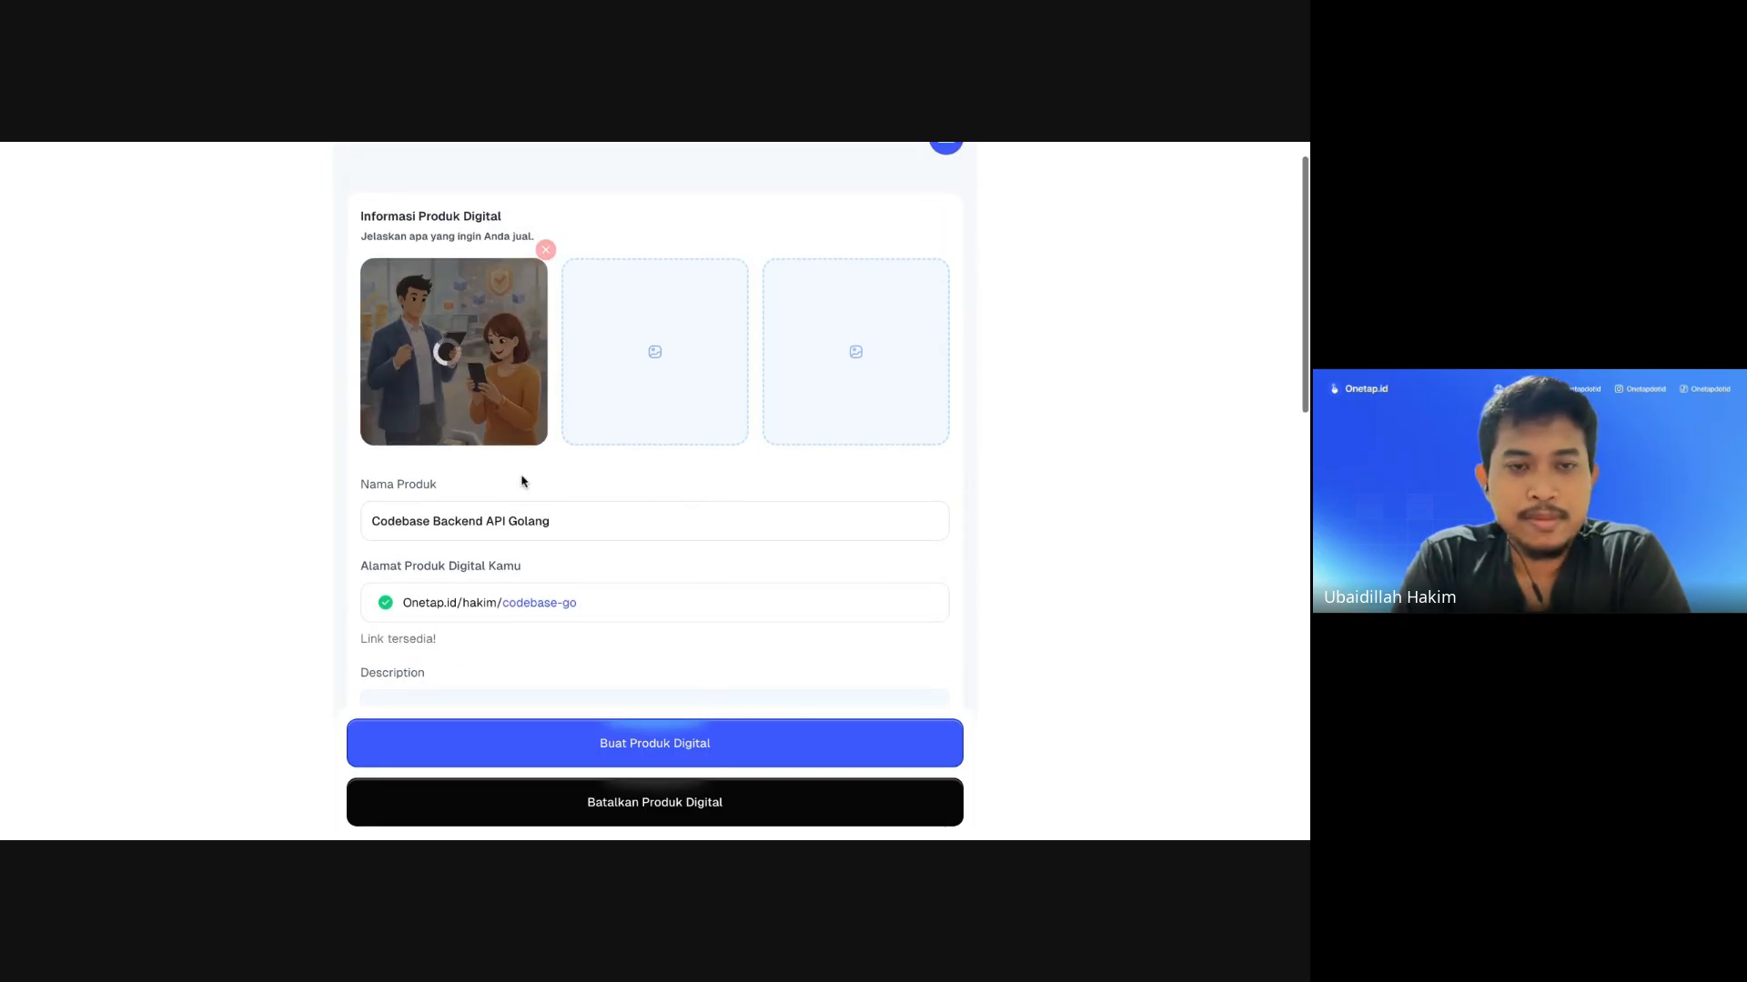
scroll(524, 483, down, 1)
scroll(491, 491, down, 3)
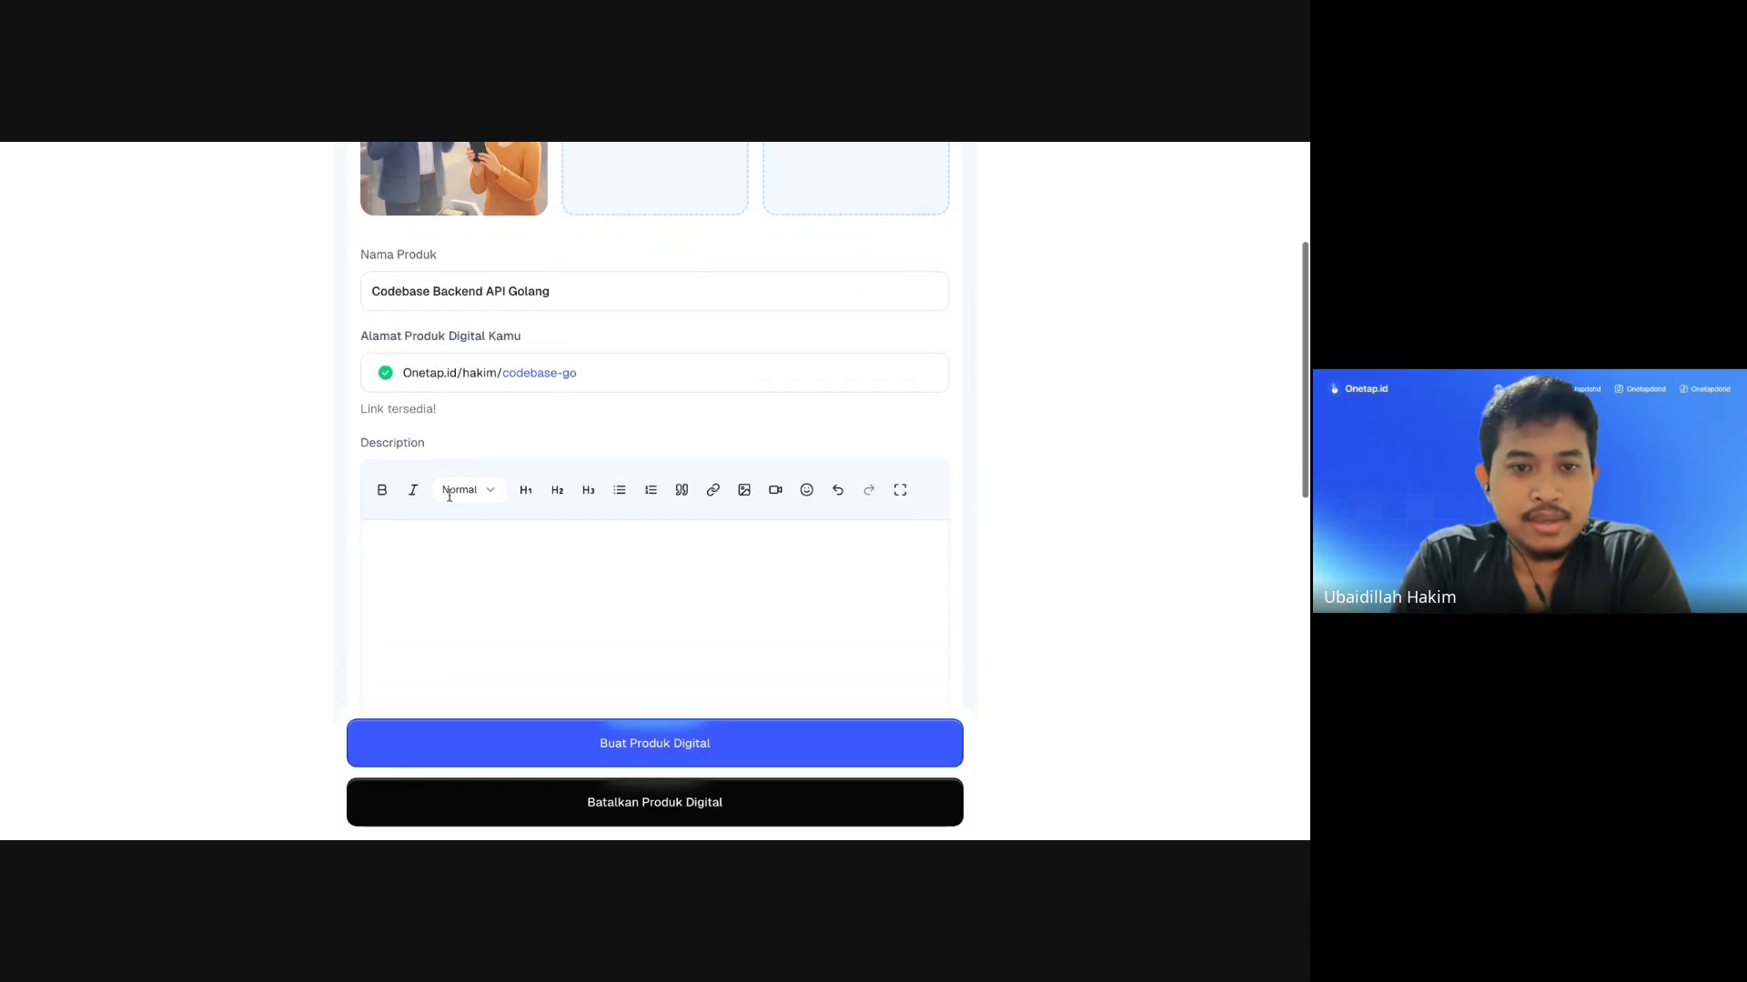
Step: Copy the product name 'Codebase Backend API Golang' into the Description as its first line
scroll(452, 545, down, 5)
scroll(464, 509, up, 3)
click(476, 456)
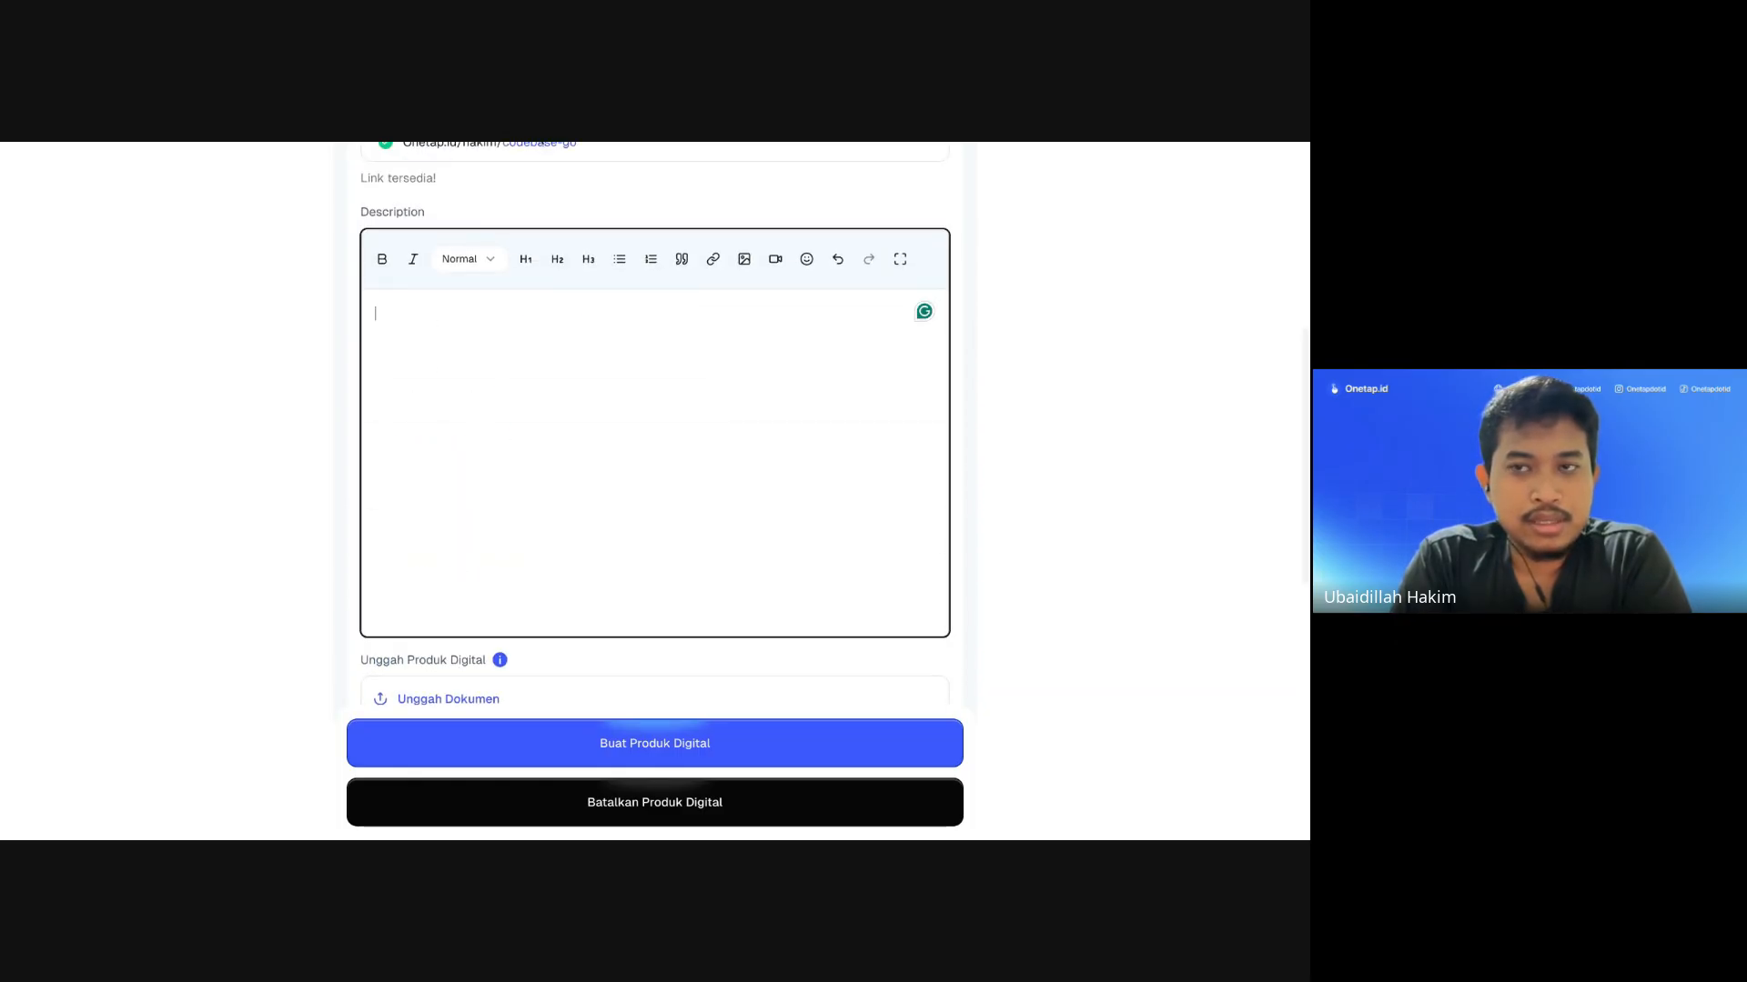
scroll(545, 362, up, 4)
scroll(545, 364, down, 3)
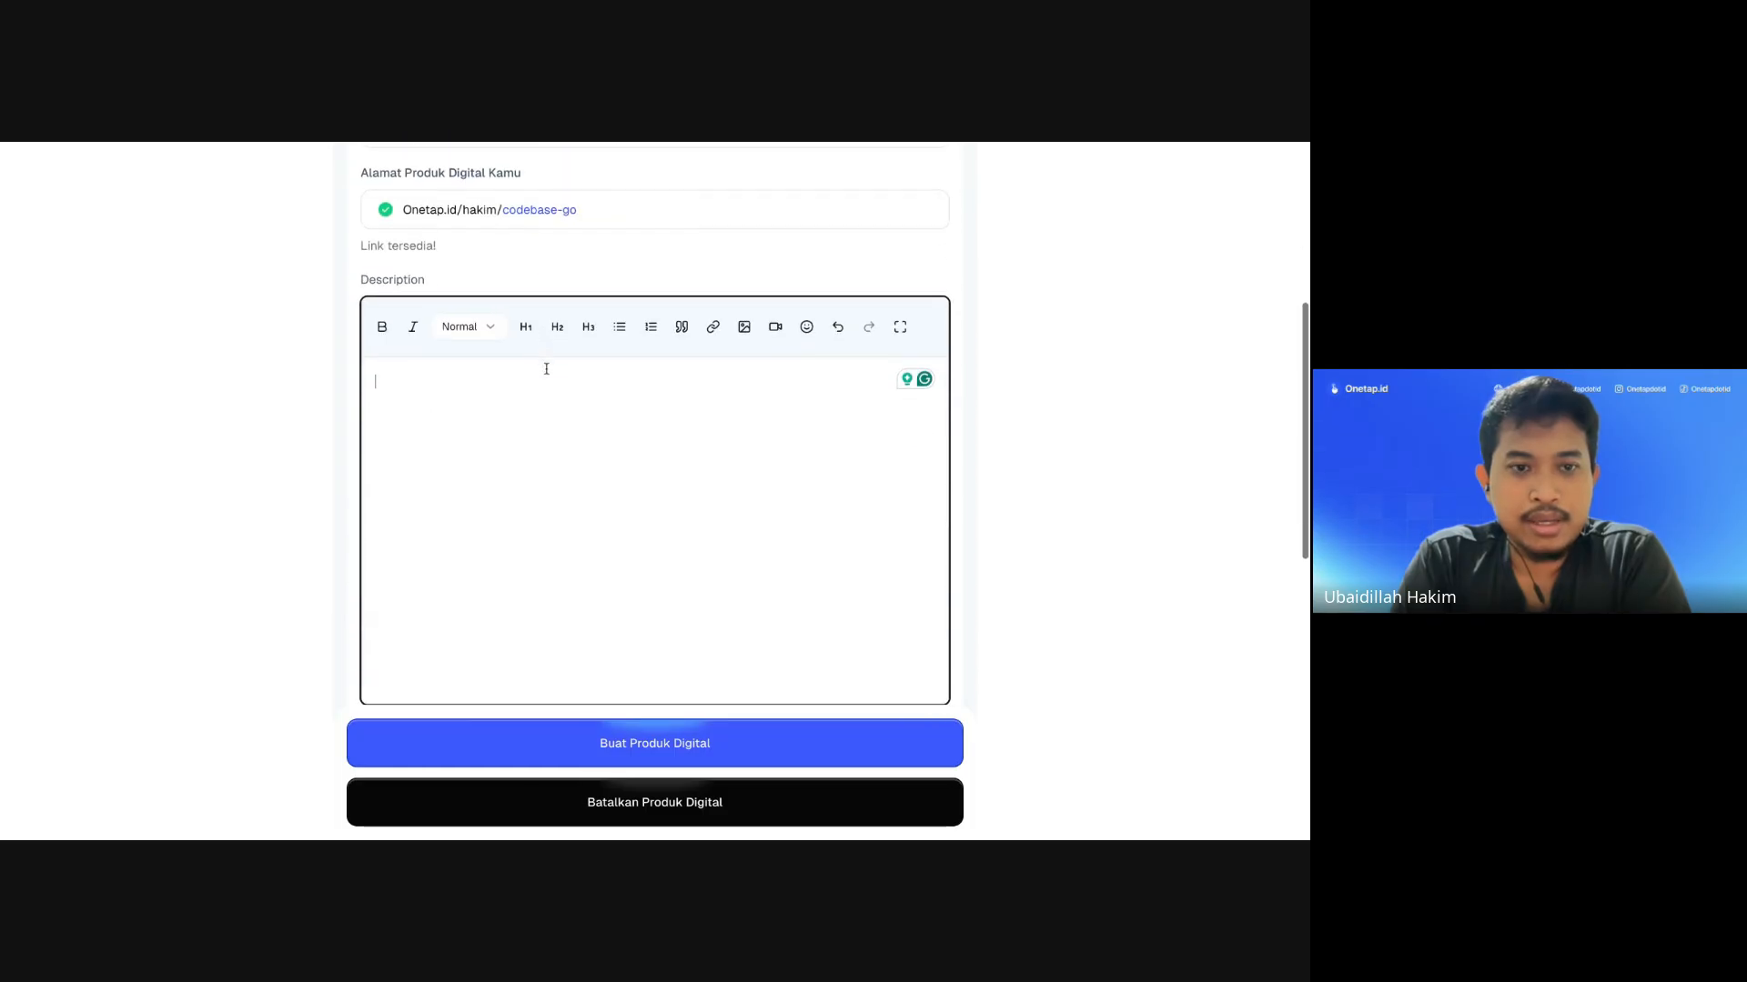
scroll(523, 439, up, 5)
scroll(523, 440, down, 4)
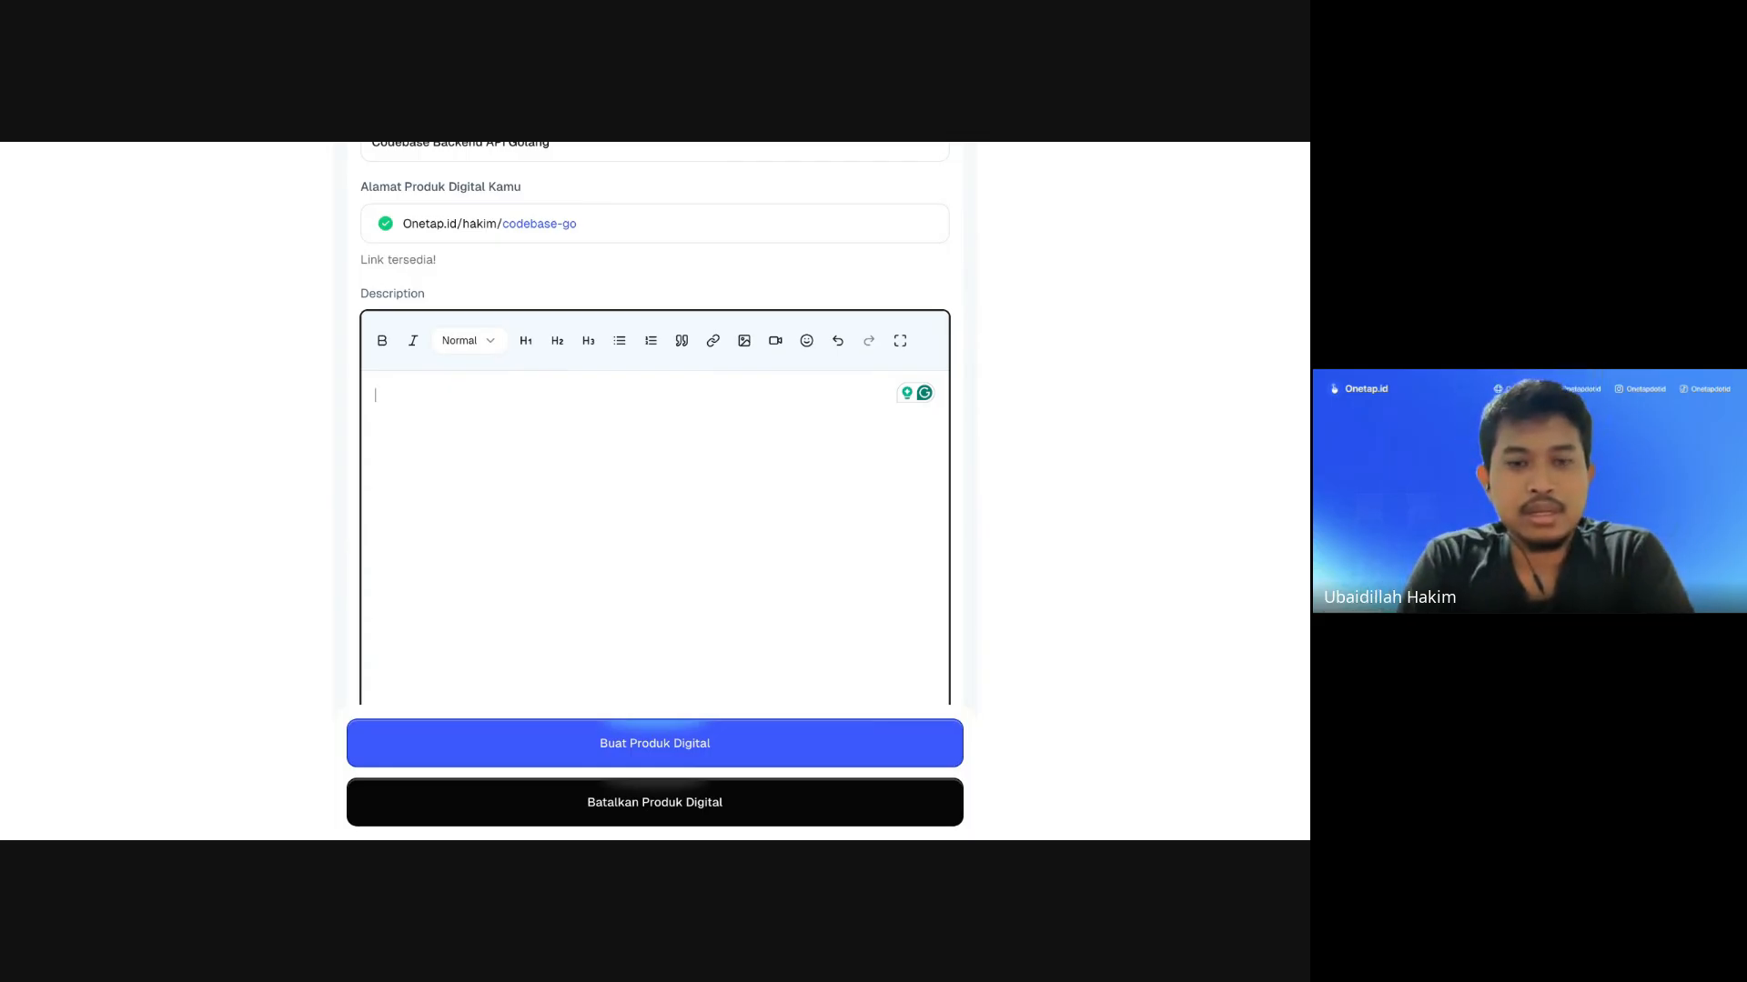
scroll(655, 423, down, 3)
scroll(655, 454, up, 1)
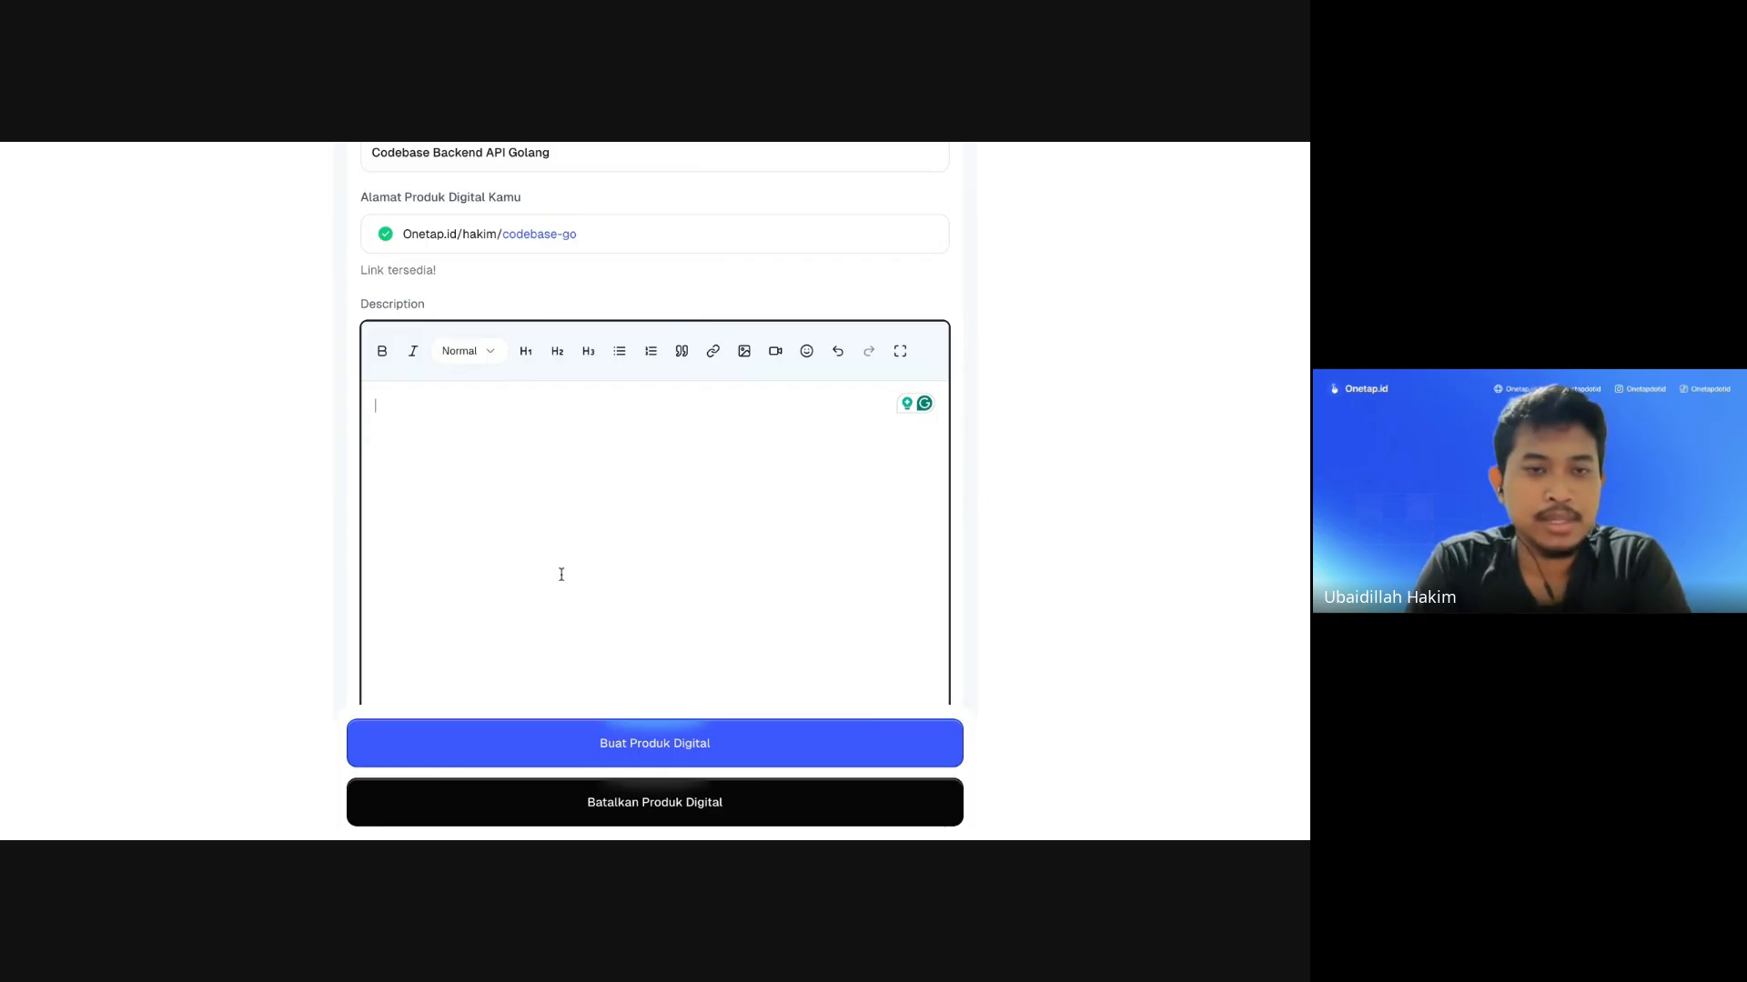
scroll(554, 571, up, 1)
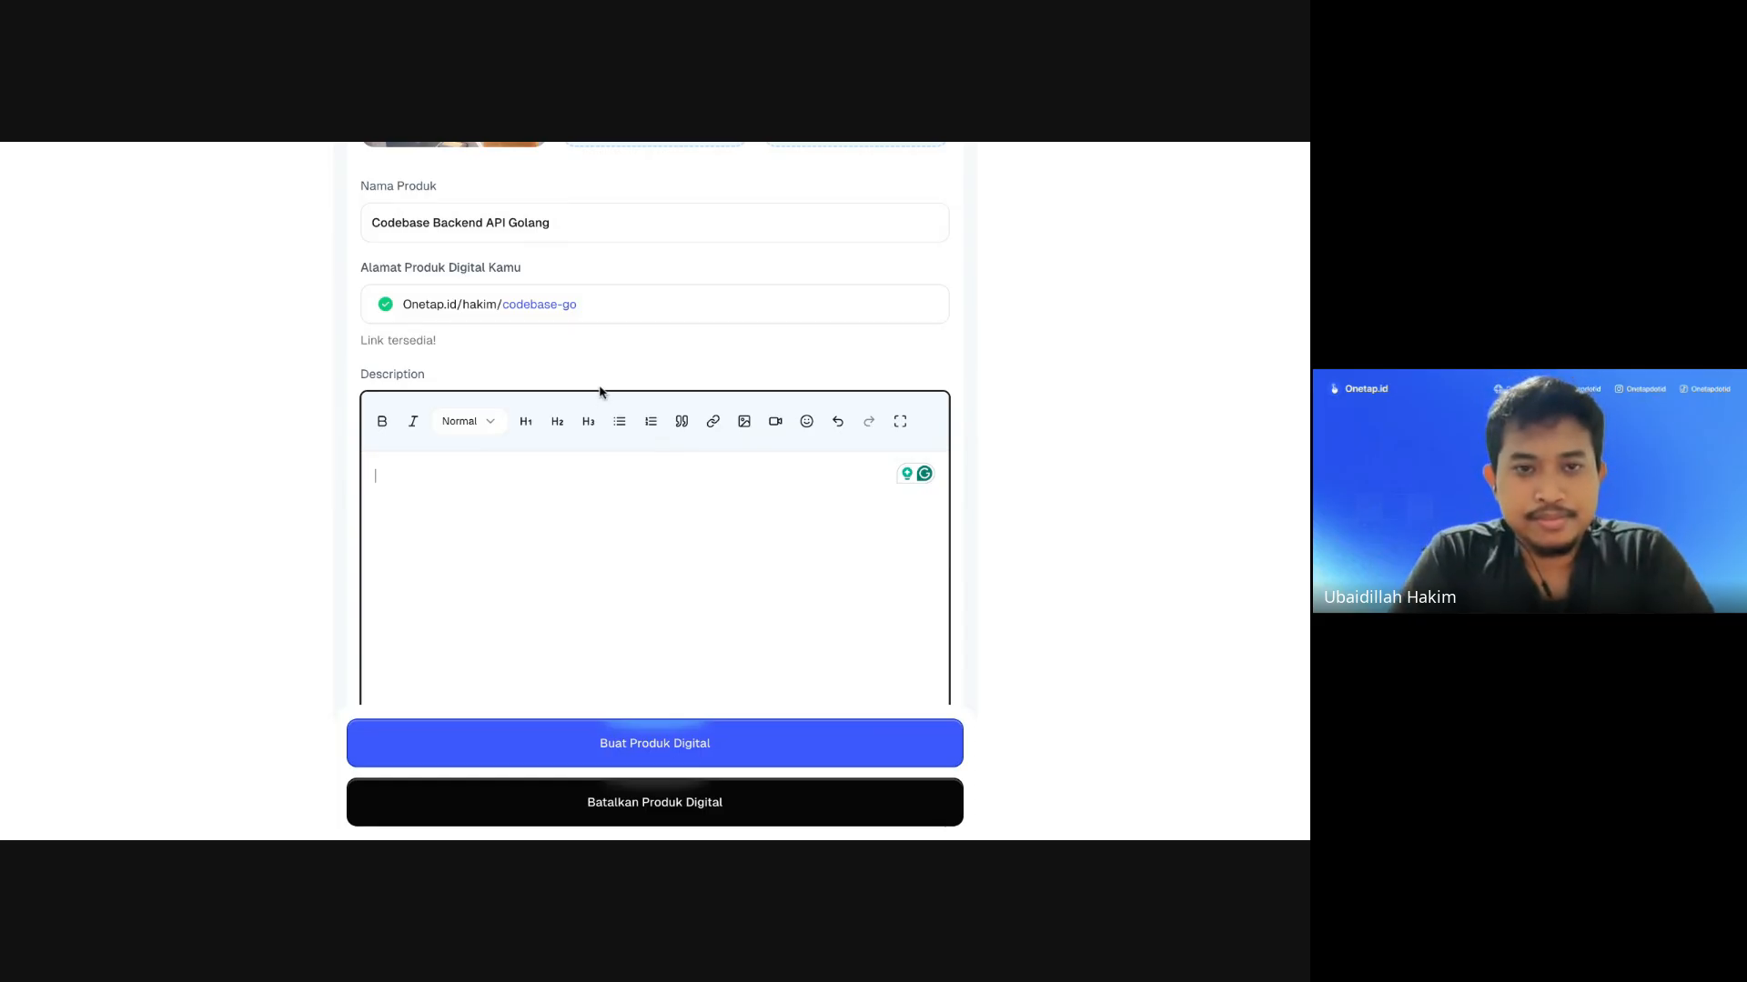
drag(558, 222, 343, 225)
key(ctrl+c)
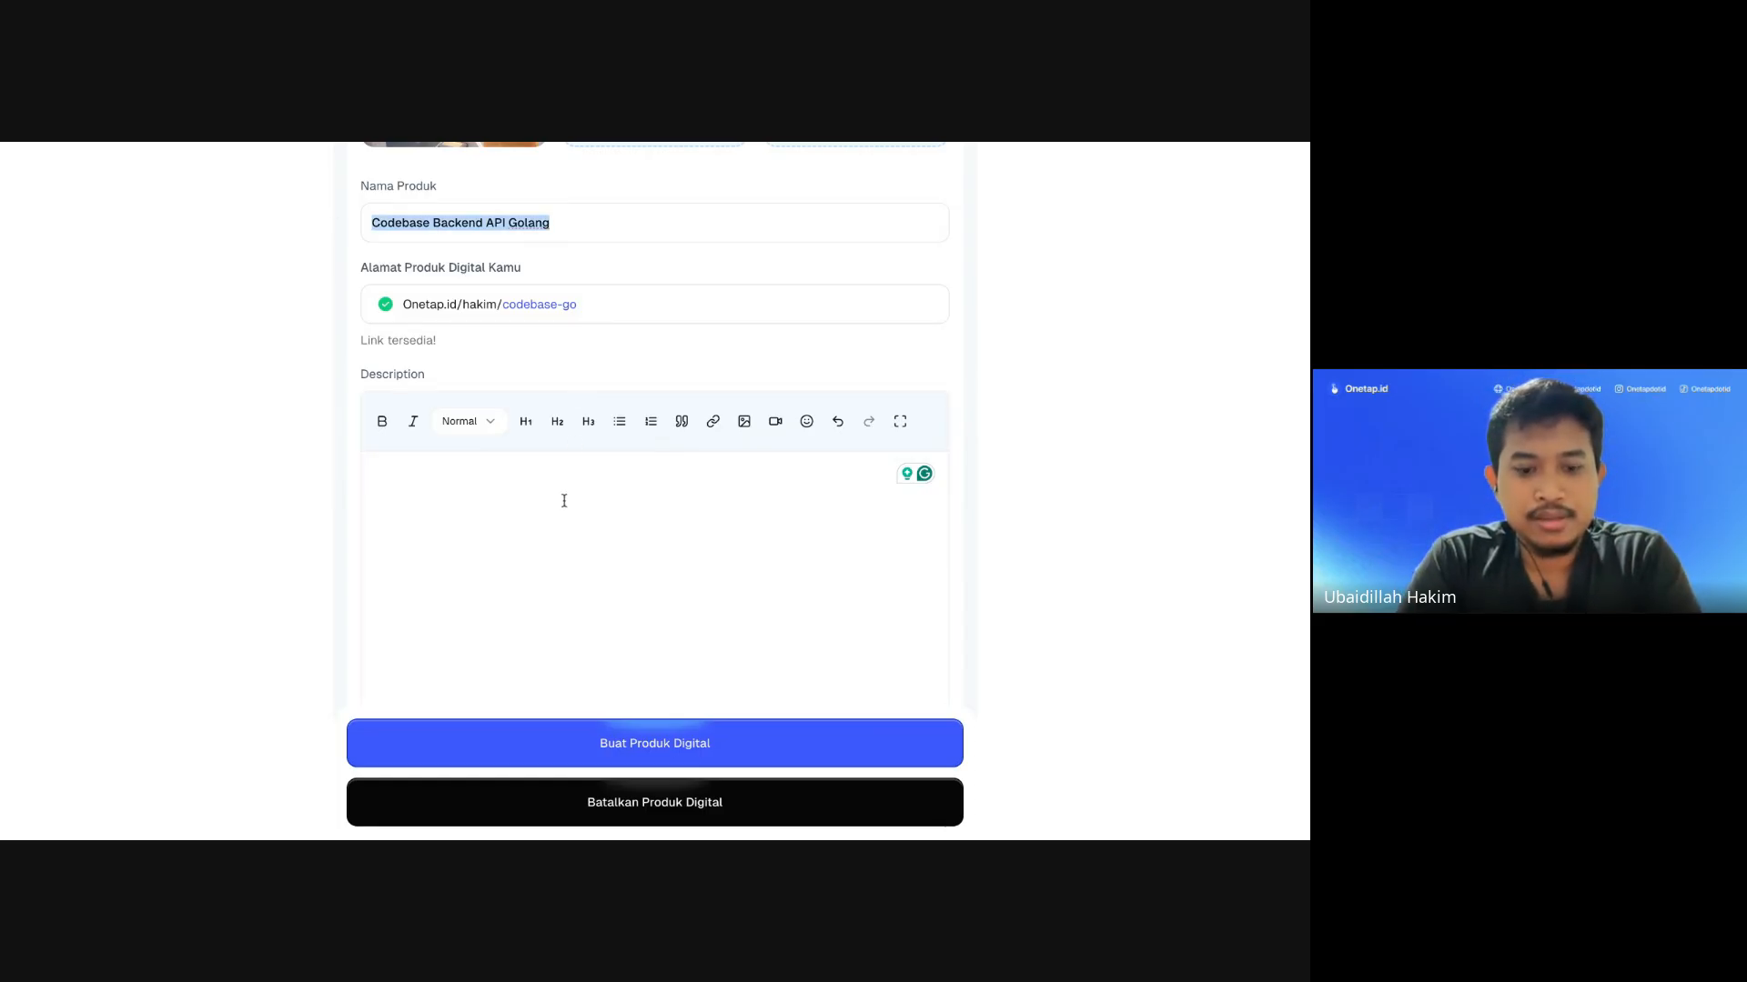
click(495, 542)
key(ctrl+v)
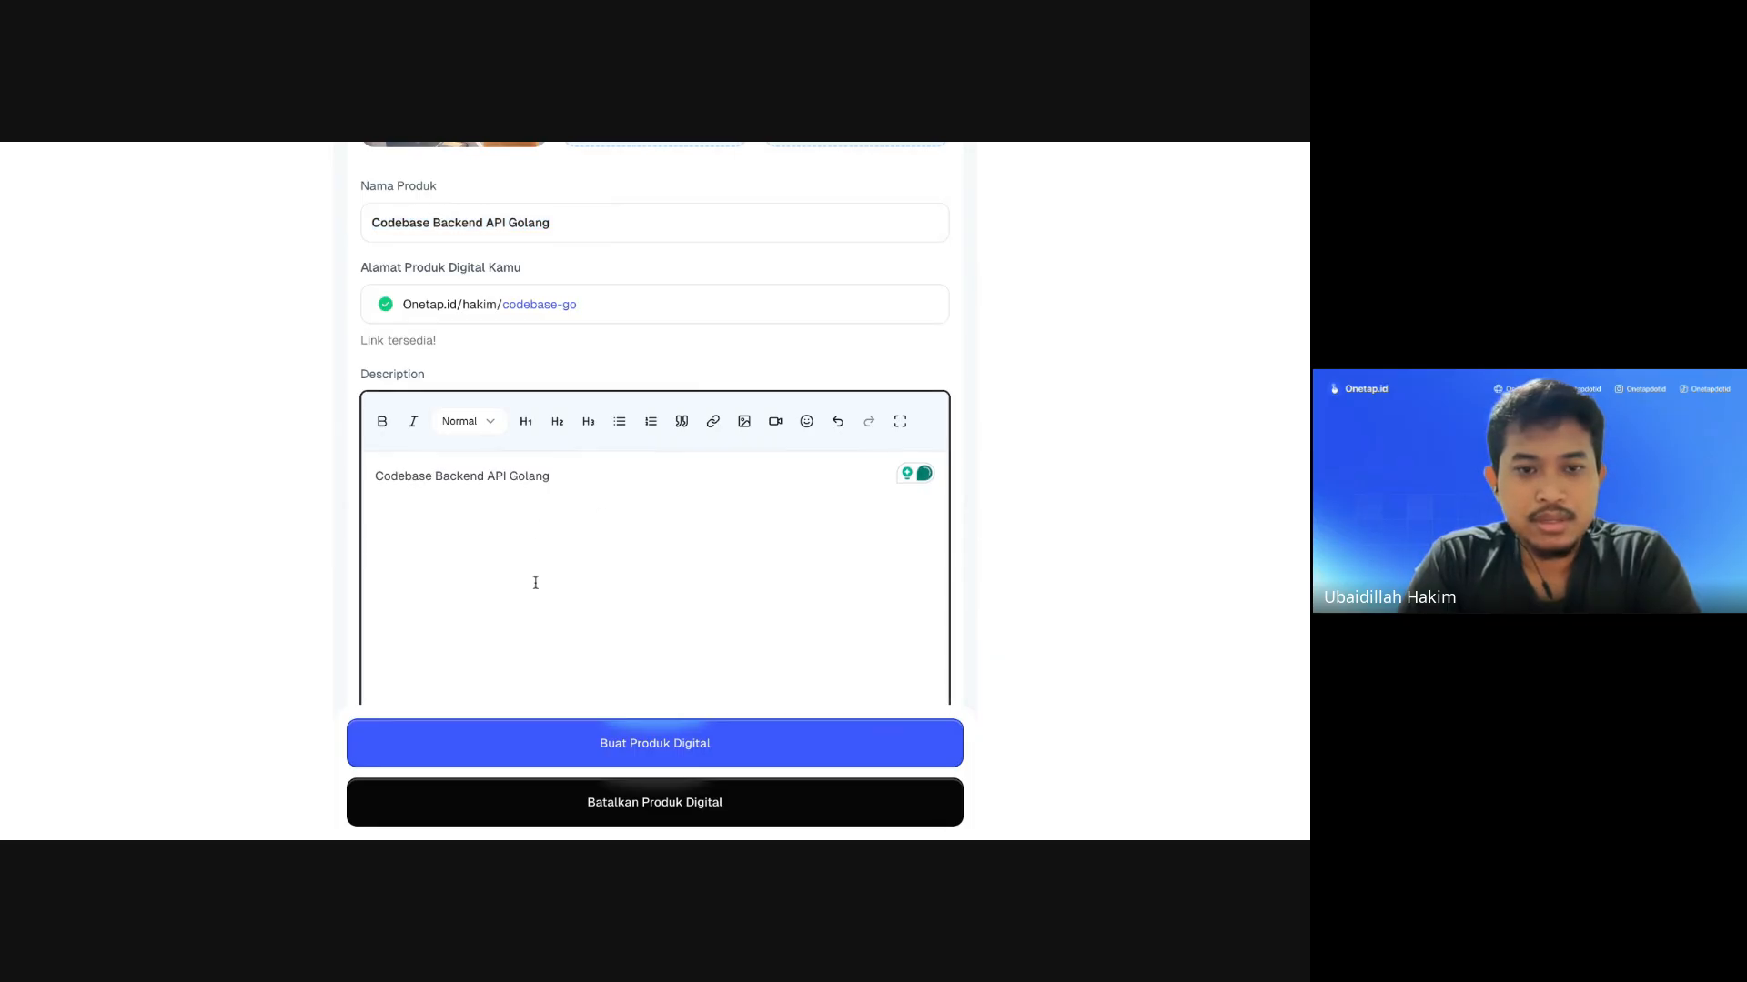
scroll(534, 581, down, 1)
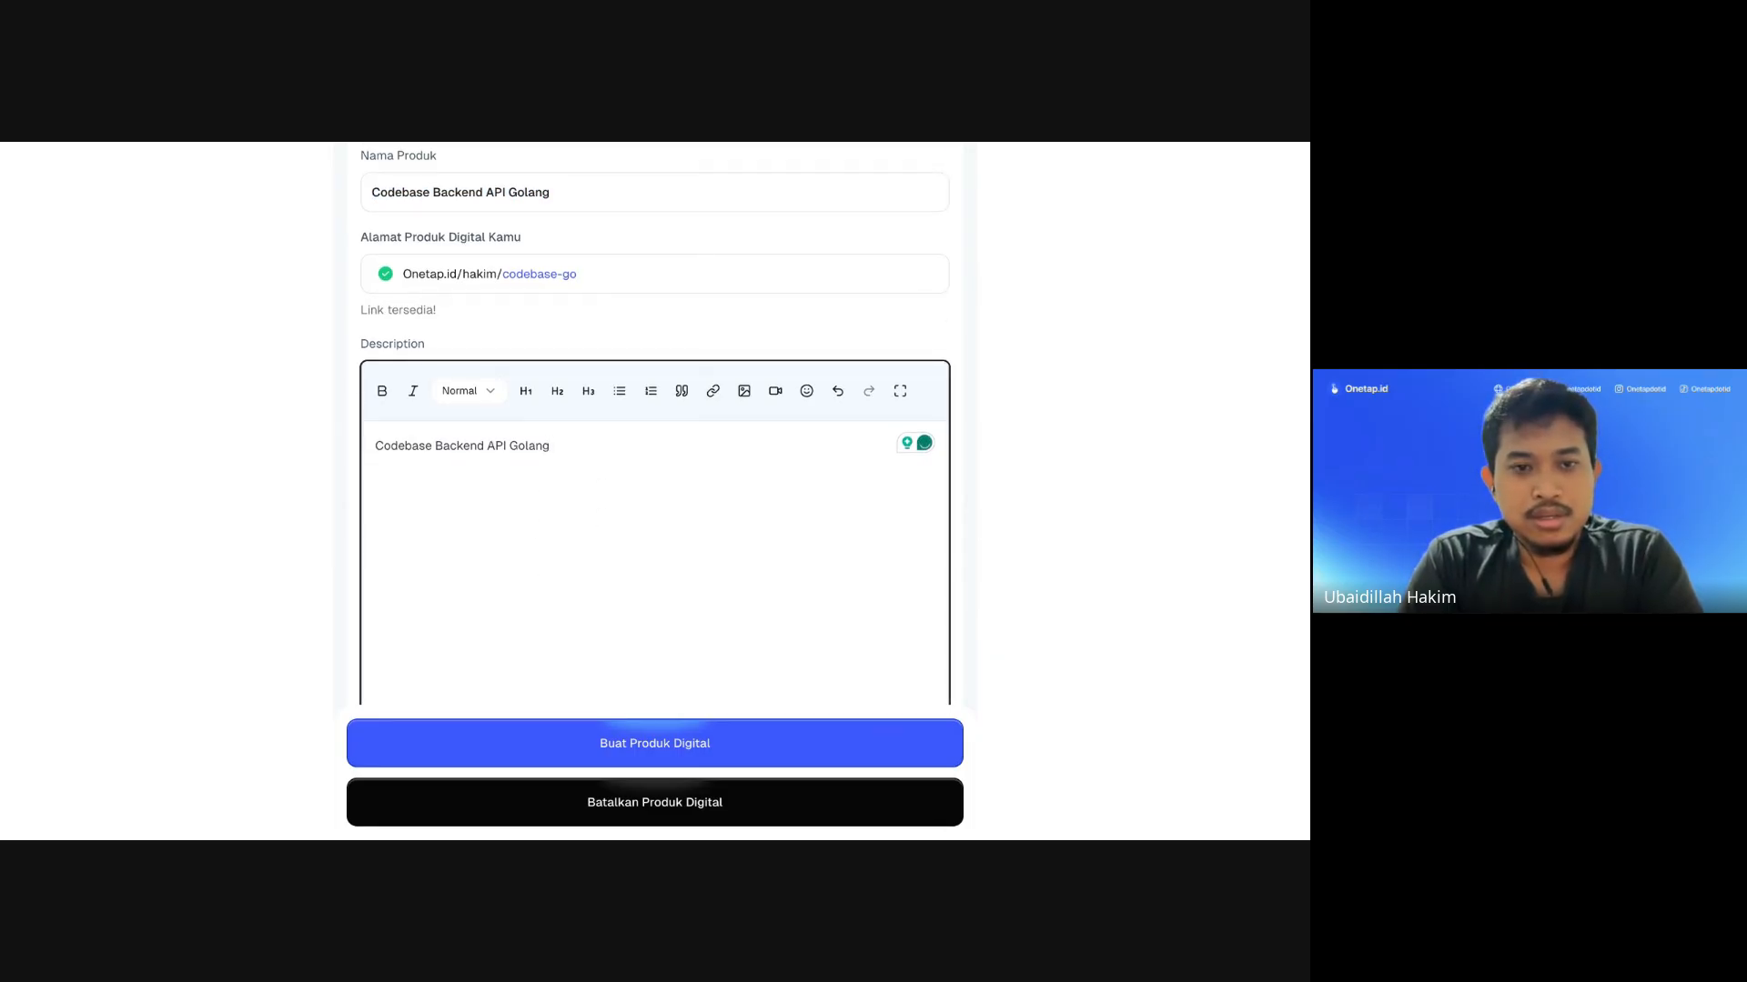
Step: Add the line 'Berisi panduan membuat RESTFull API Menggunakan Golang' below the title
key(Return)
key(Return)
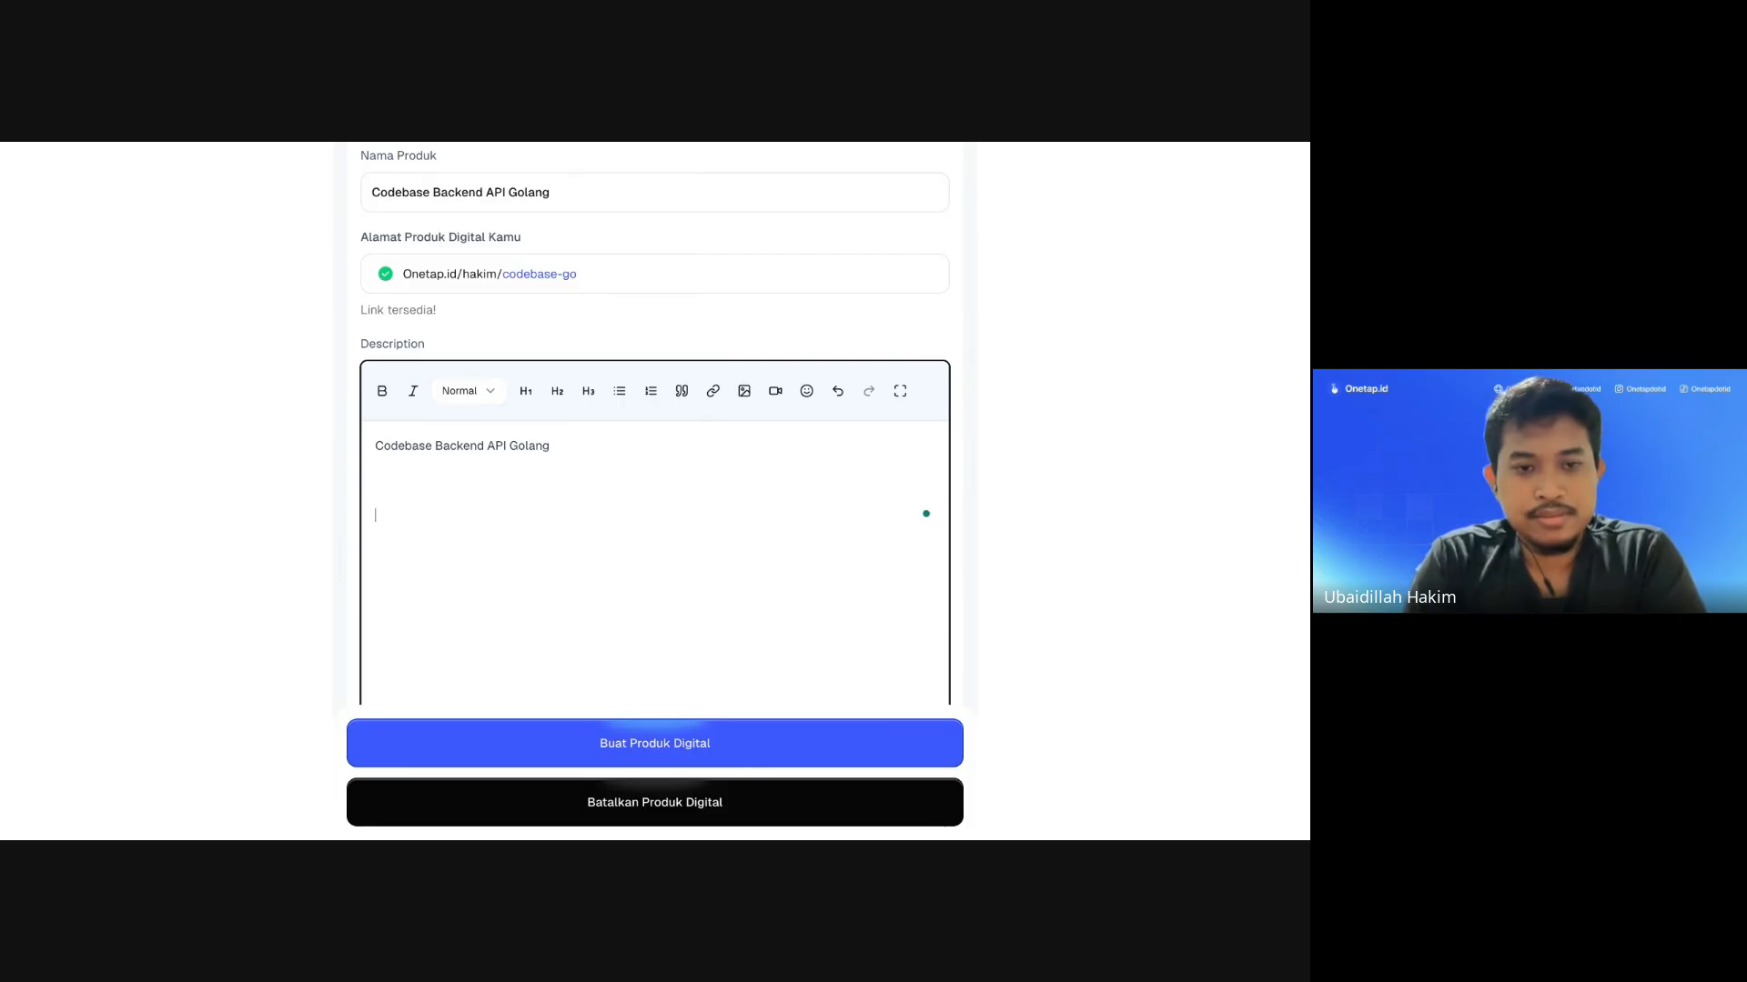
key(BackSpace)
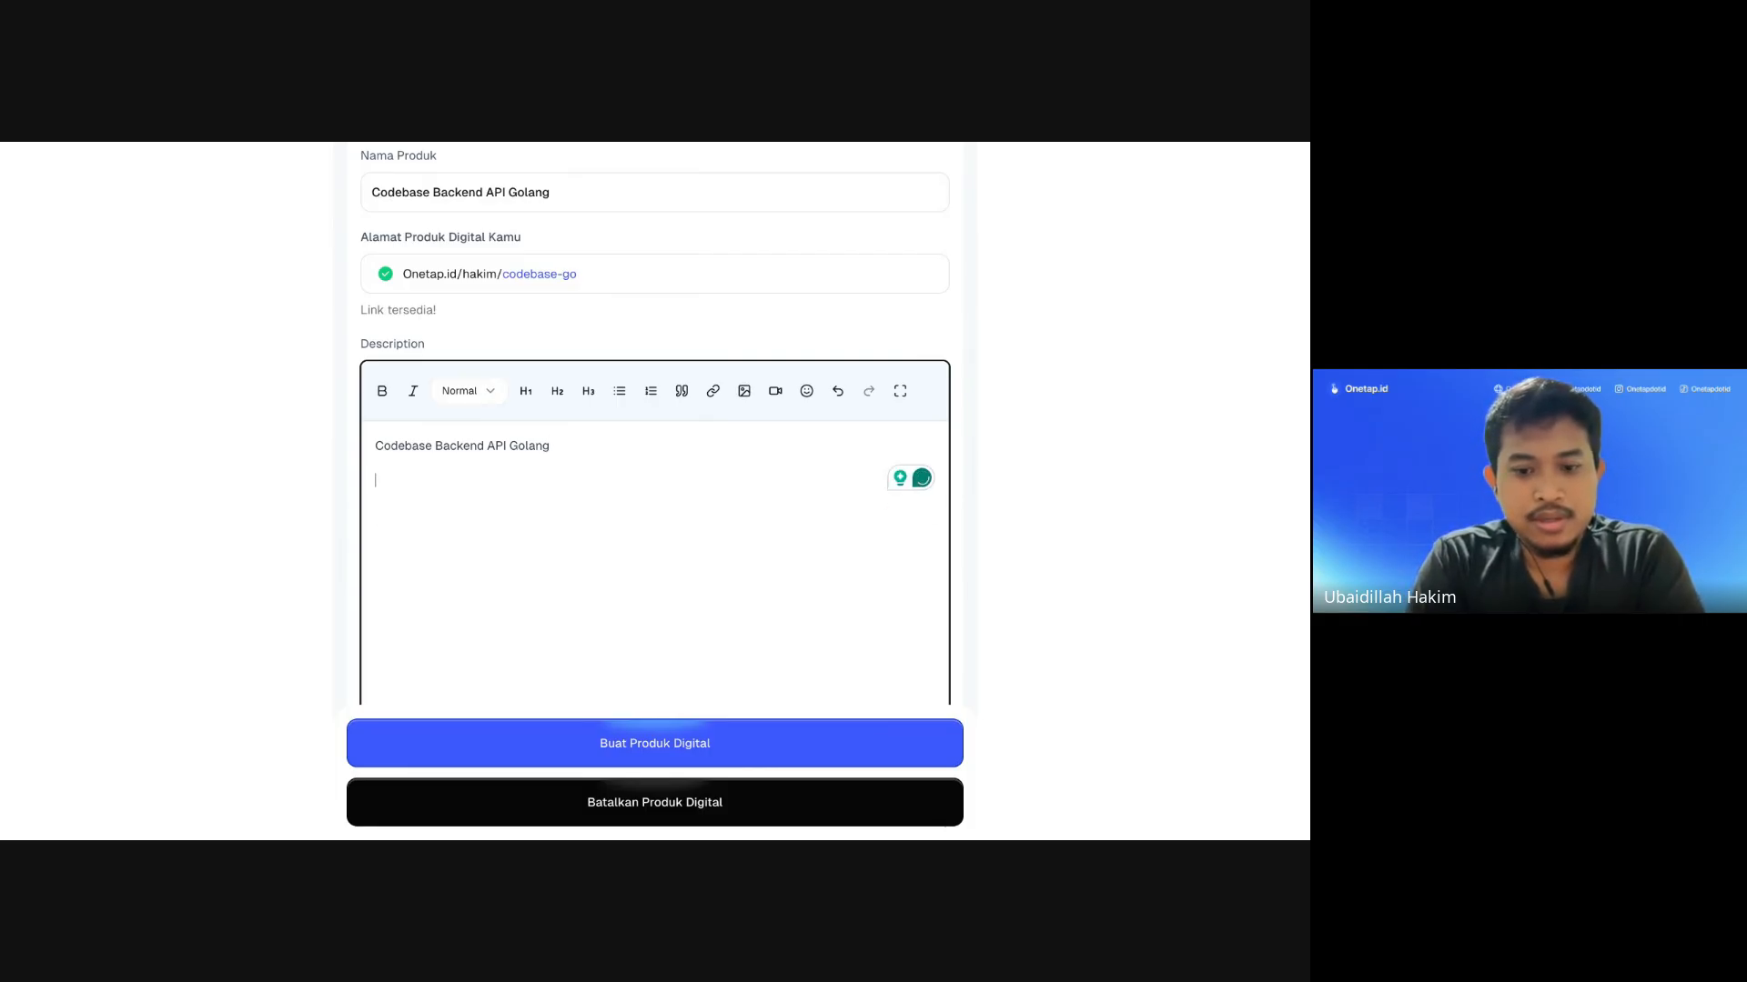
text(Berisi pandunga)
key(BackSpace)
key(BackSpace)
text(an)
key(BackSpace)
key(BackSpace)
key(BackSpace)
text(ab)
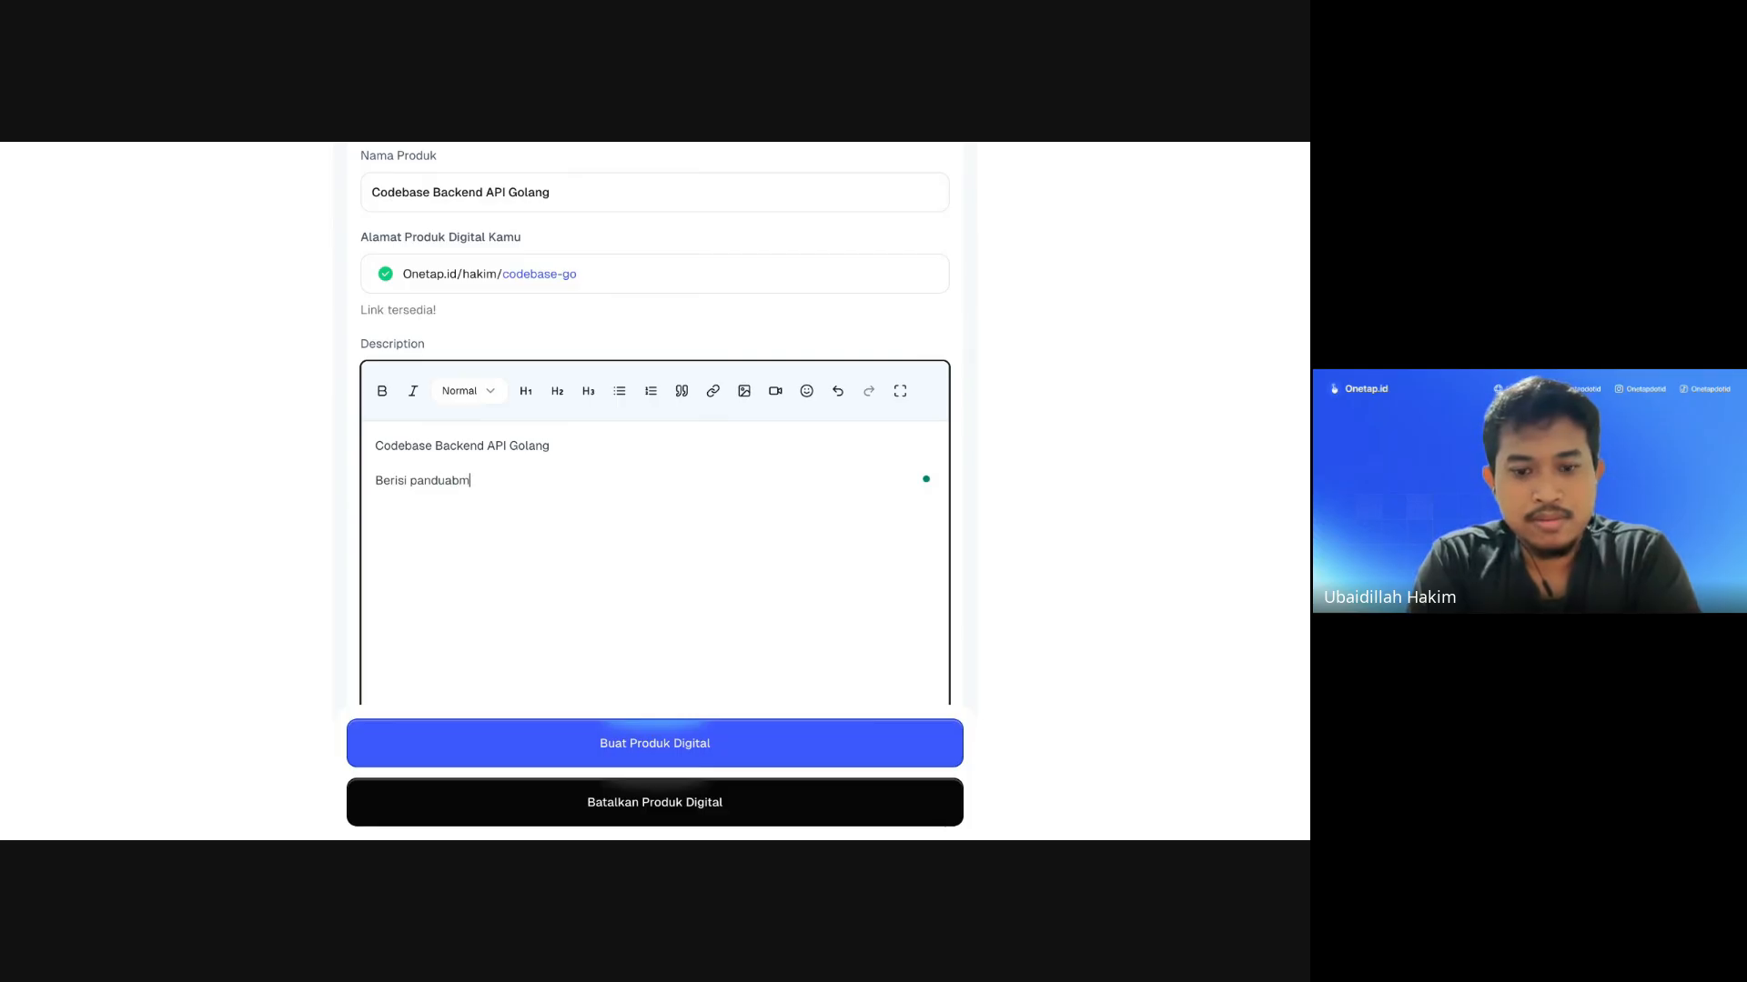
key(BackSpace)
text(n membuat RESFUL)
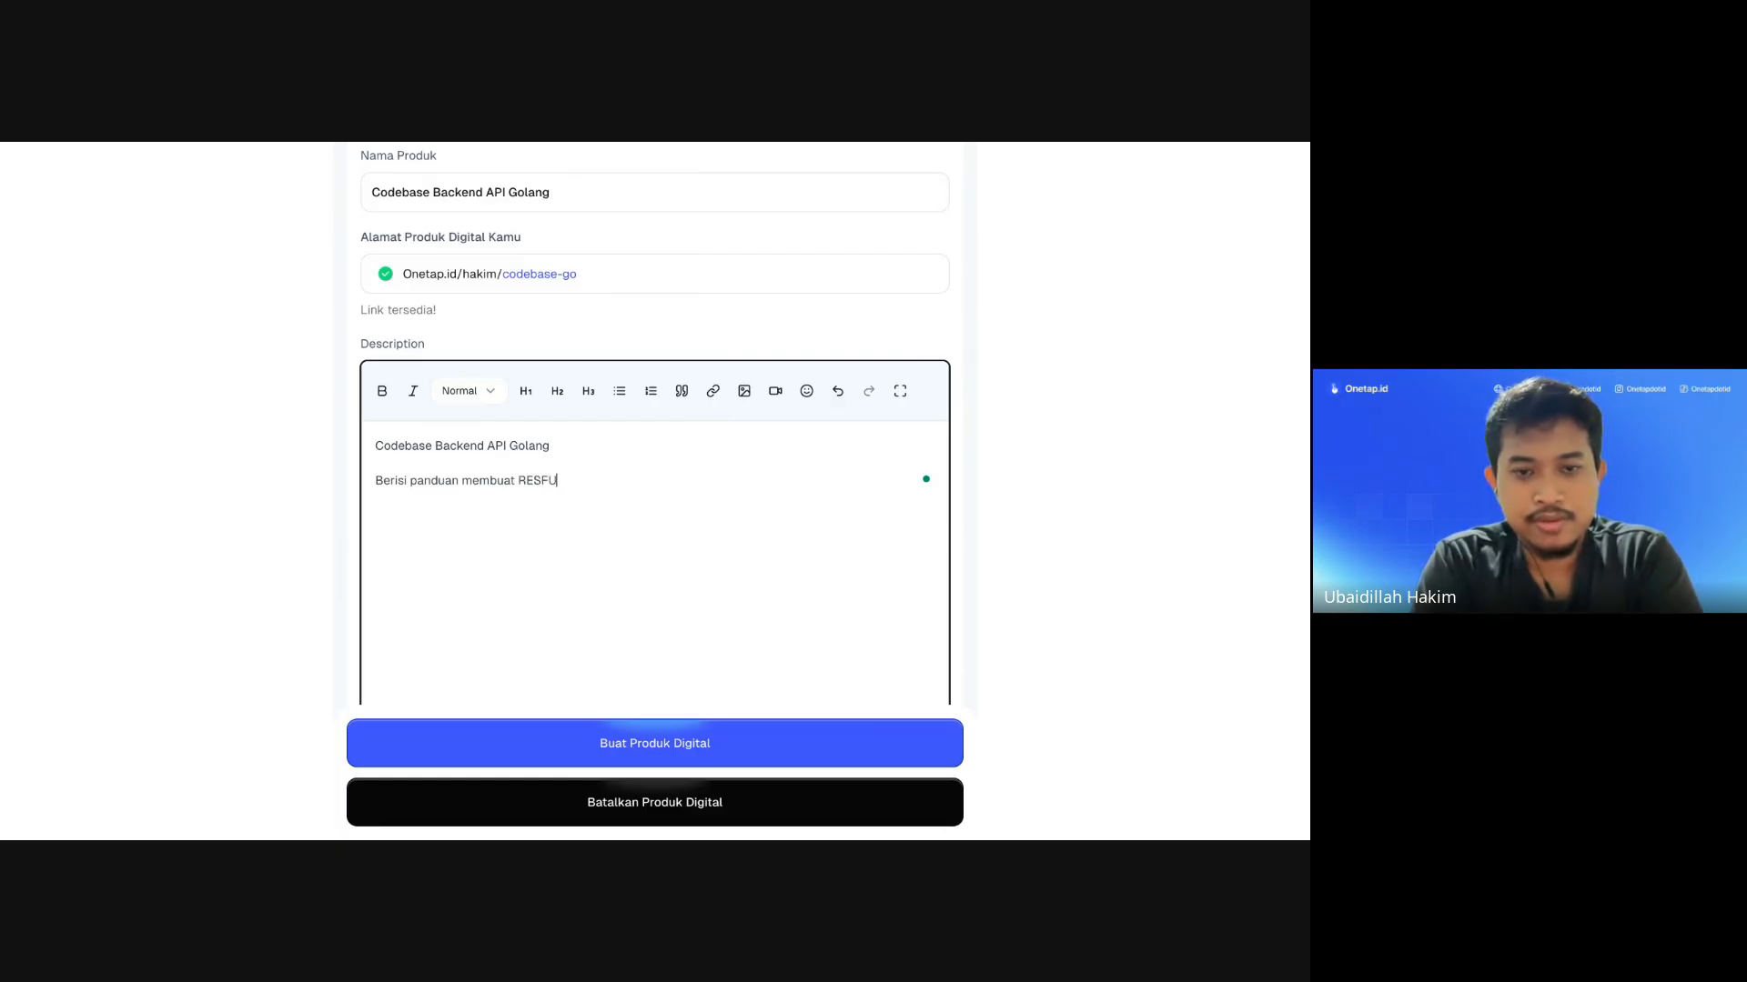
key(BackSpace)
key(BackSpace)
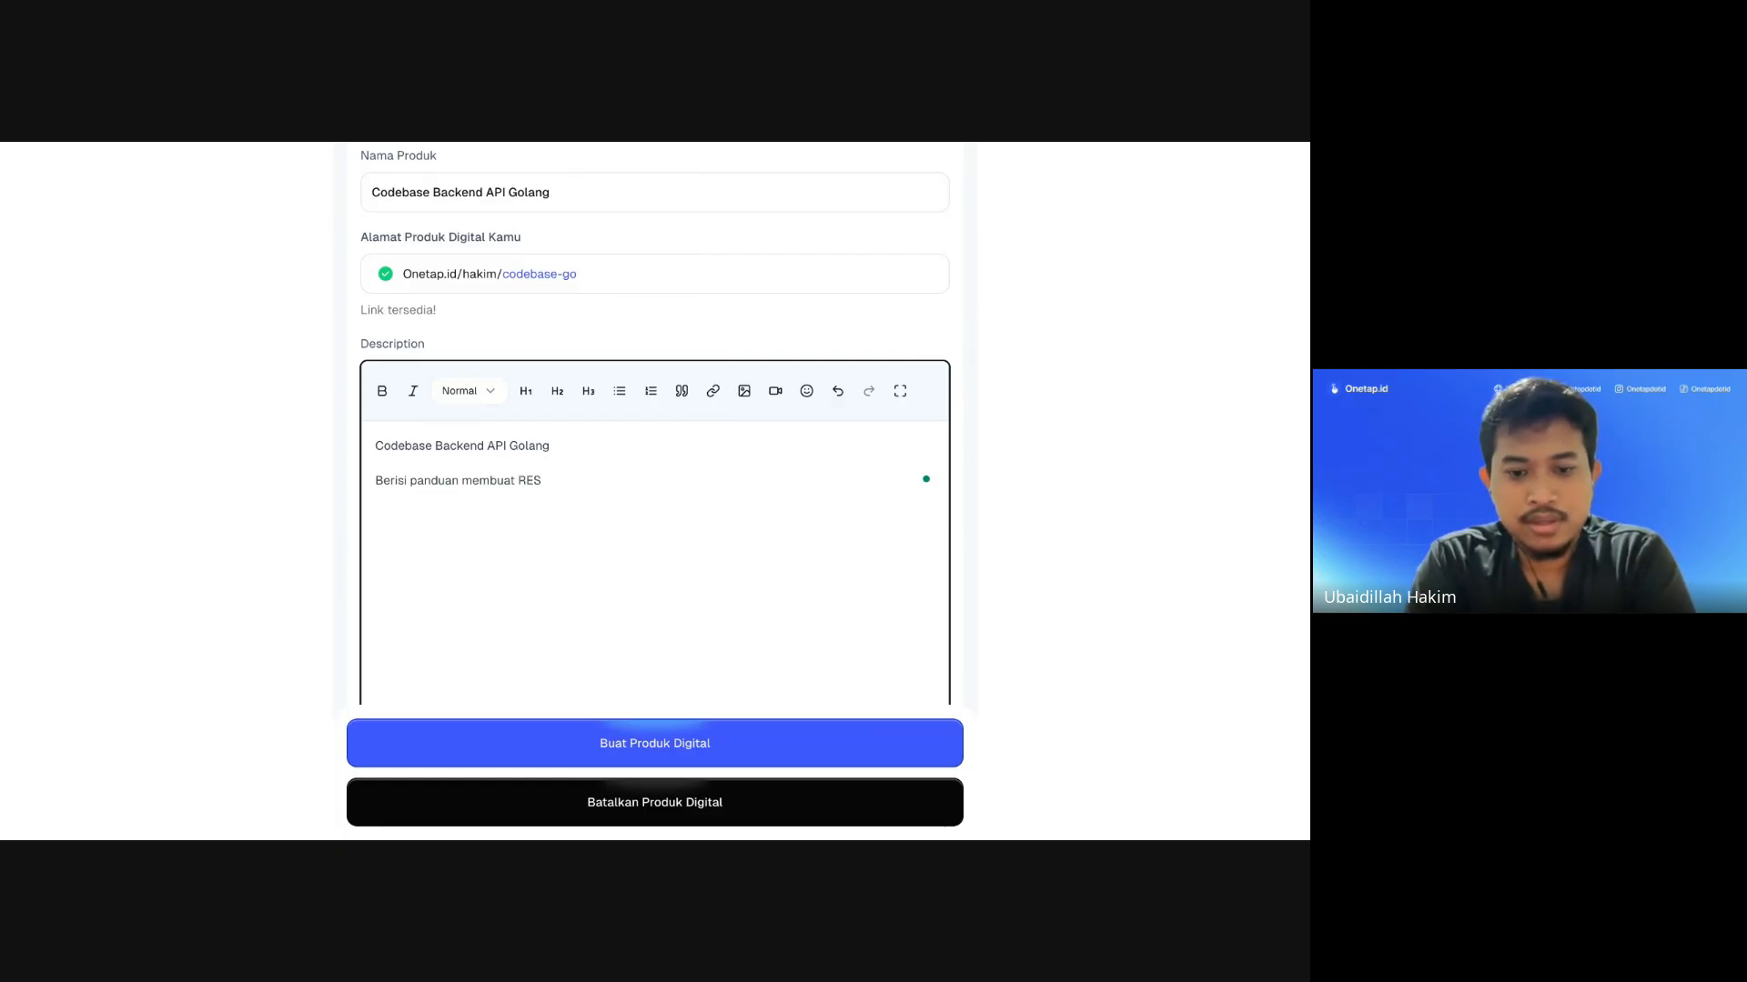
text(F)
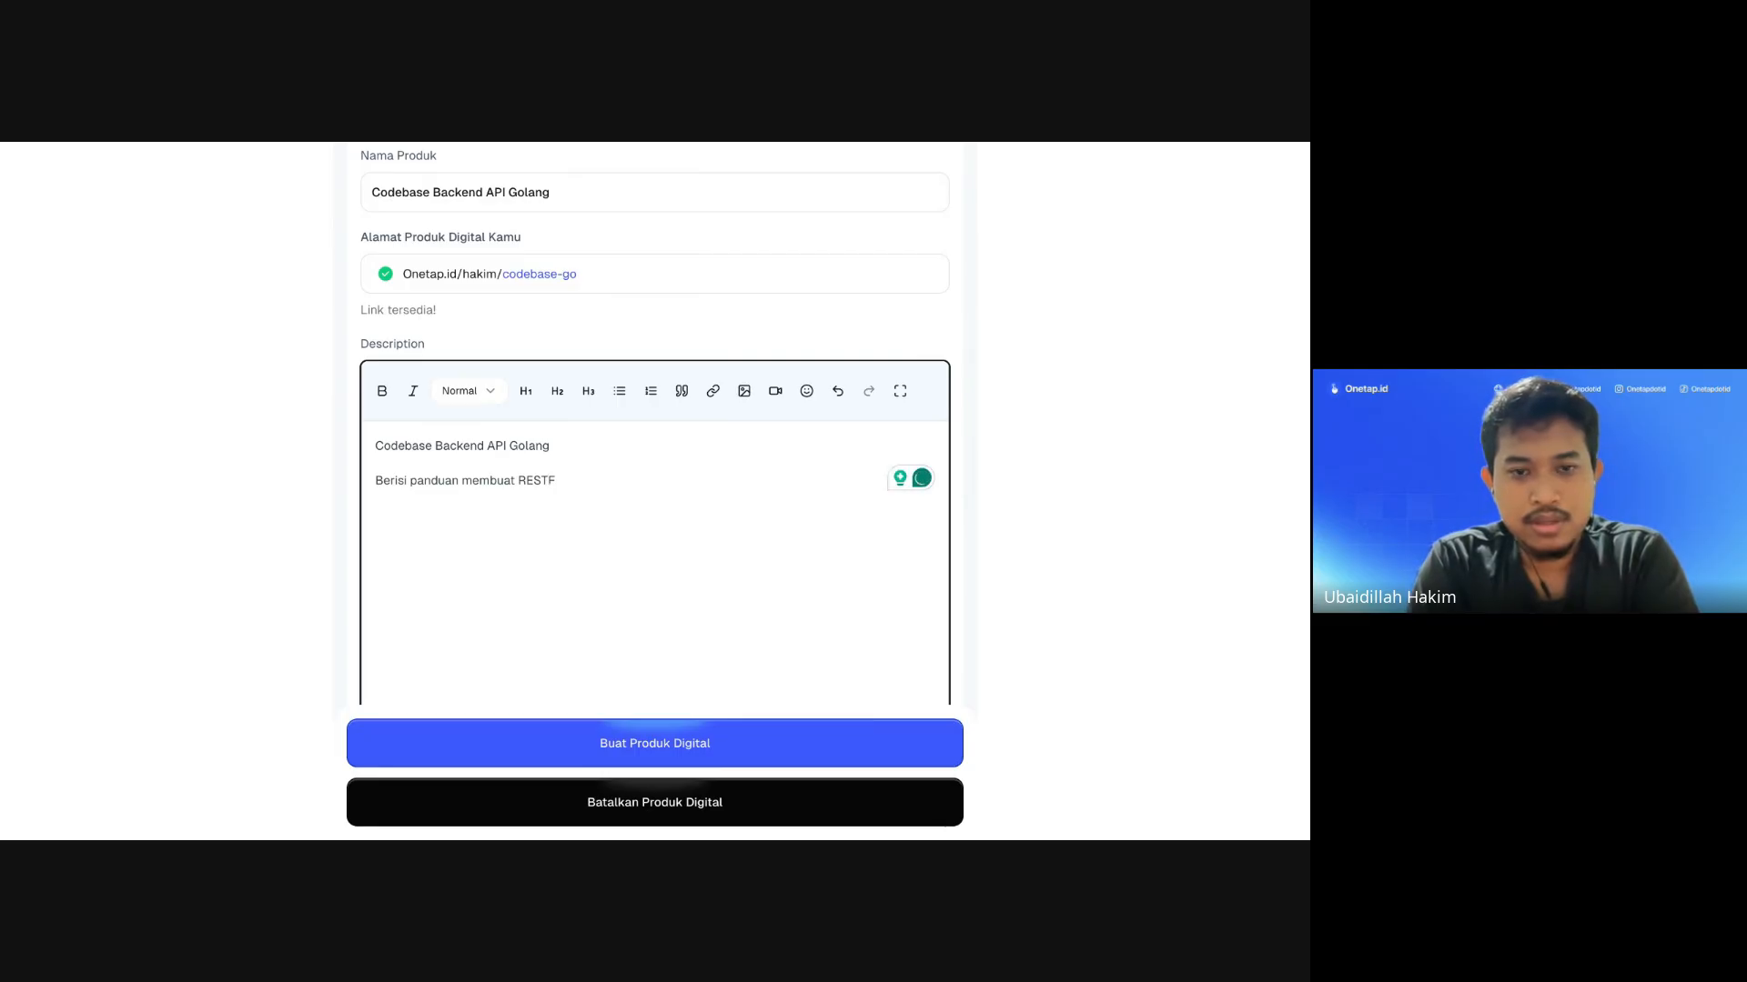
text(ull API )
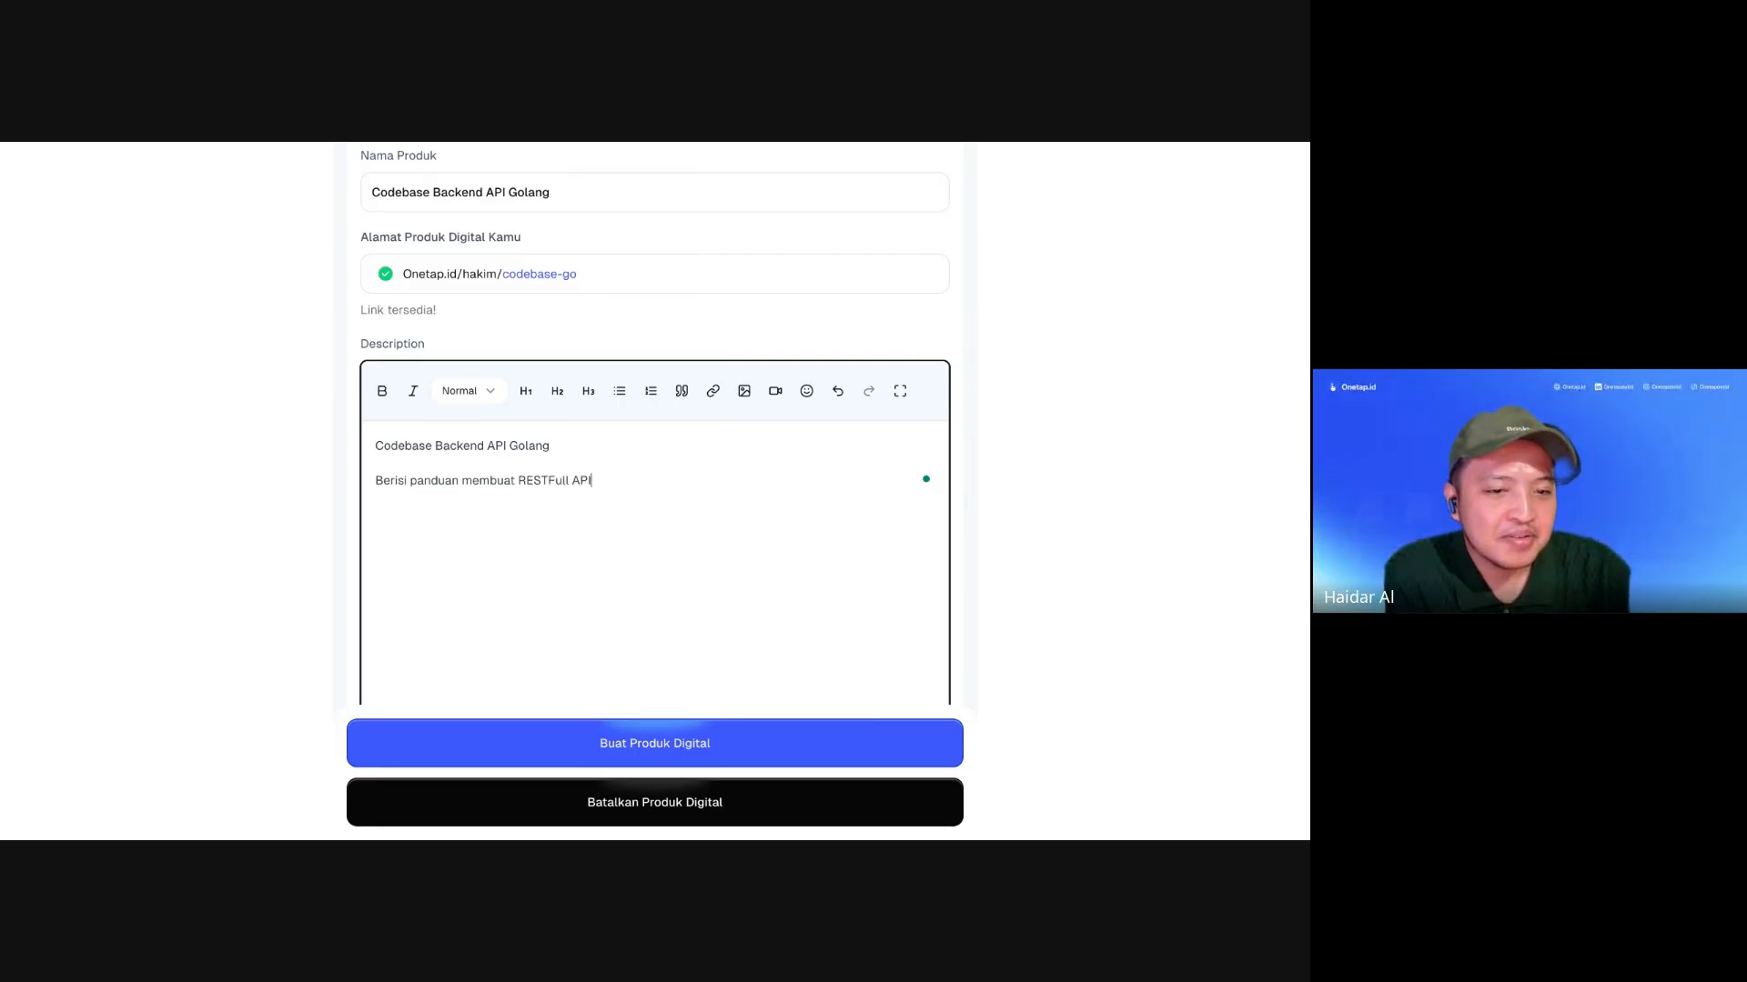
text(Mengg)
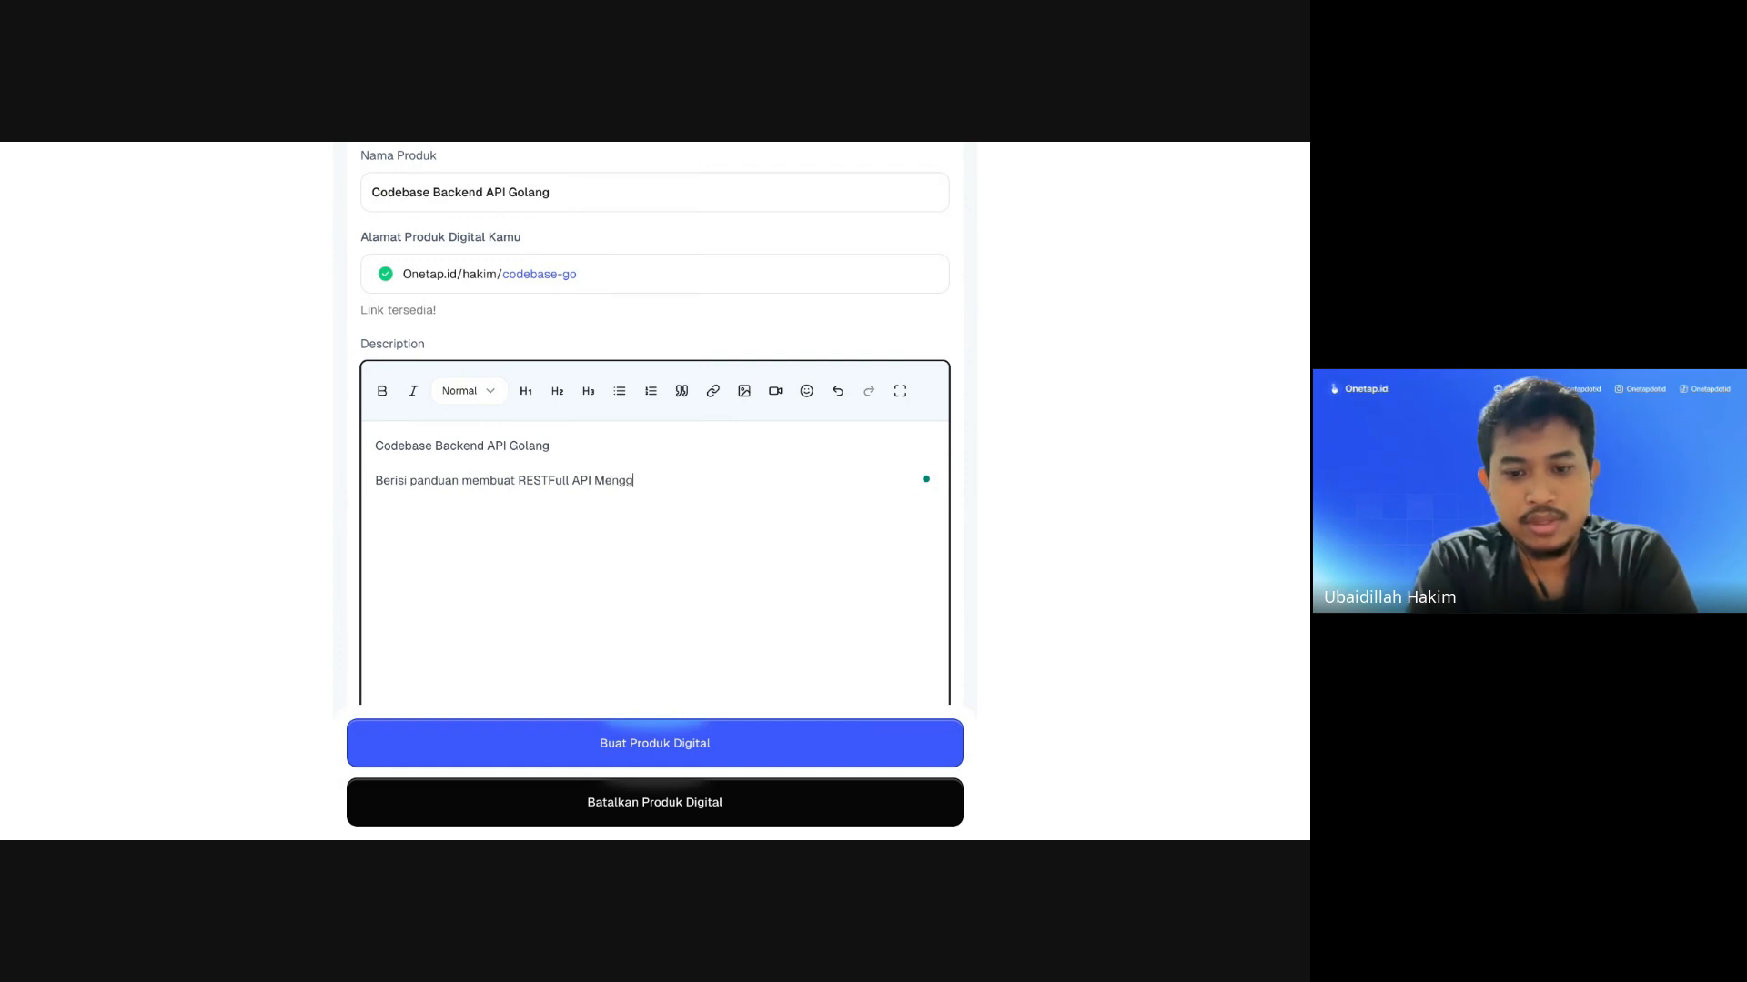
text(unakan Golang)
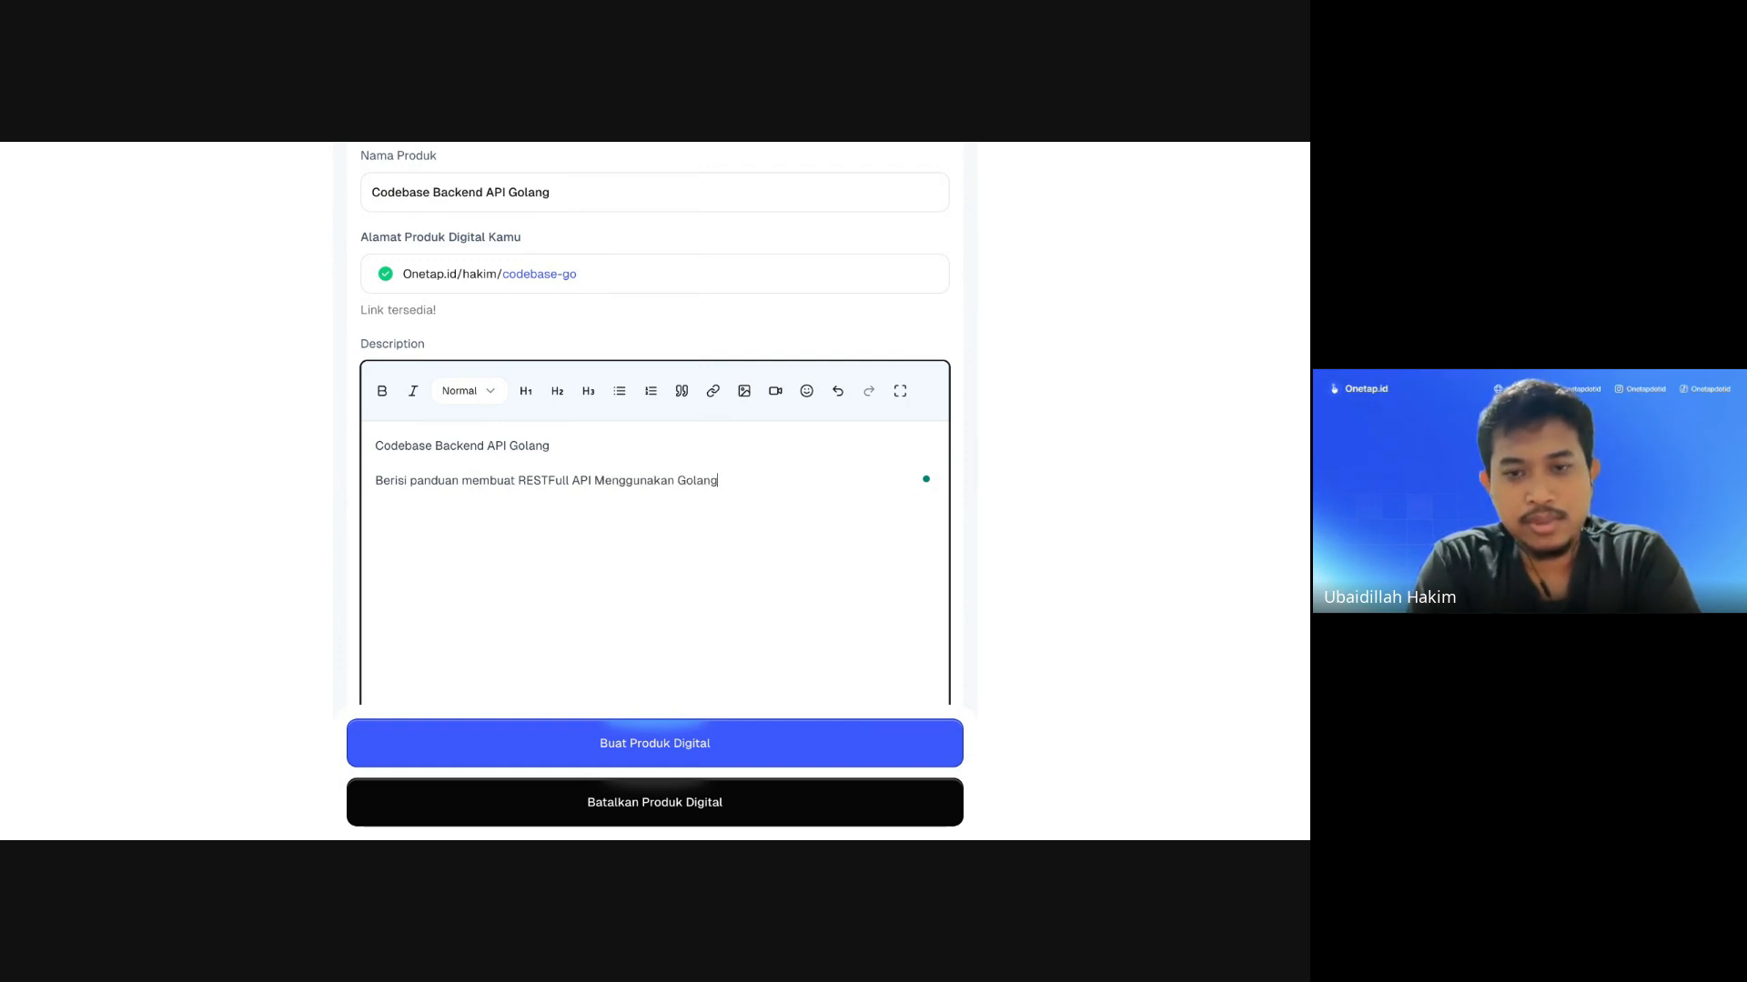
drag(568, 450, 357, 446)
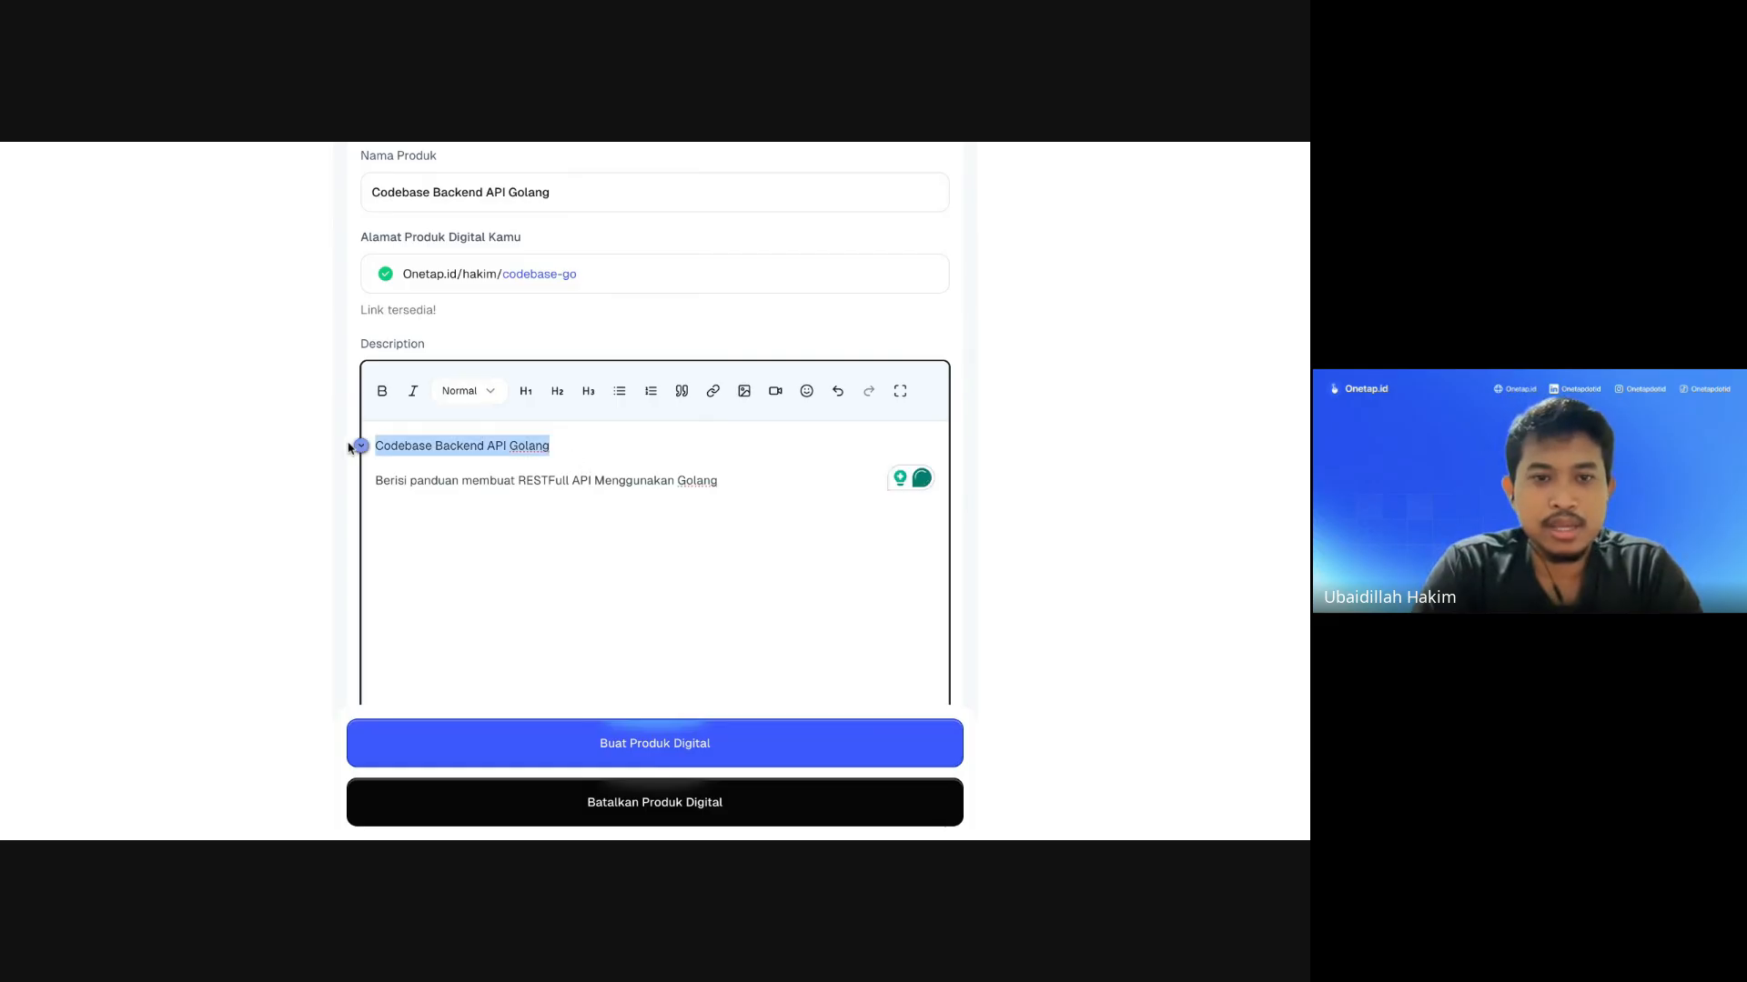
Step: Make the description title bold and a large heading
click(382, 393)
click(526, 391)
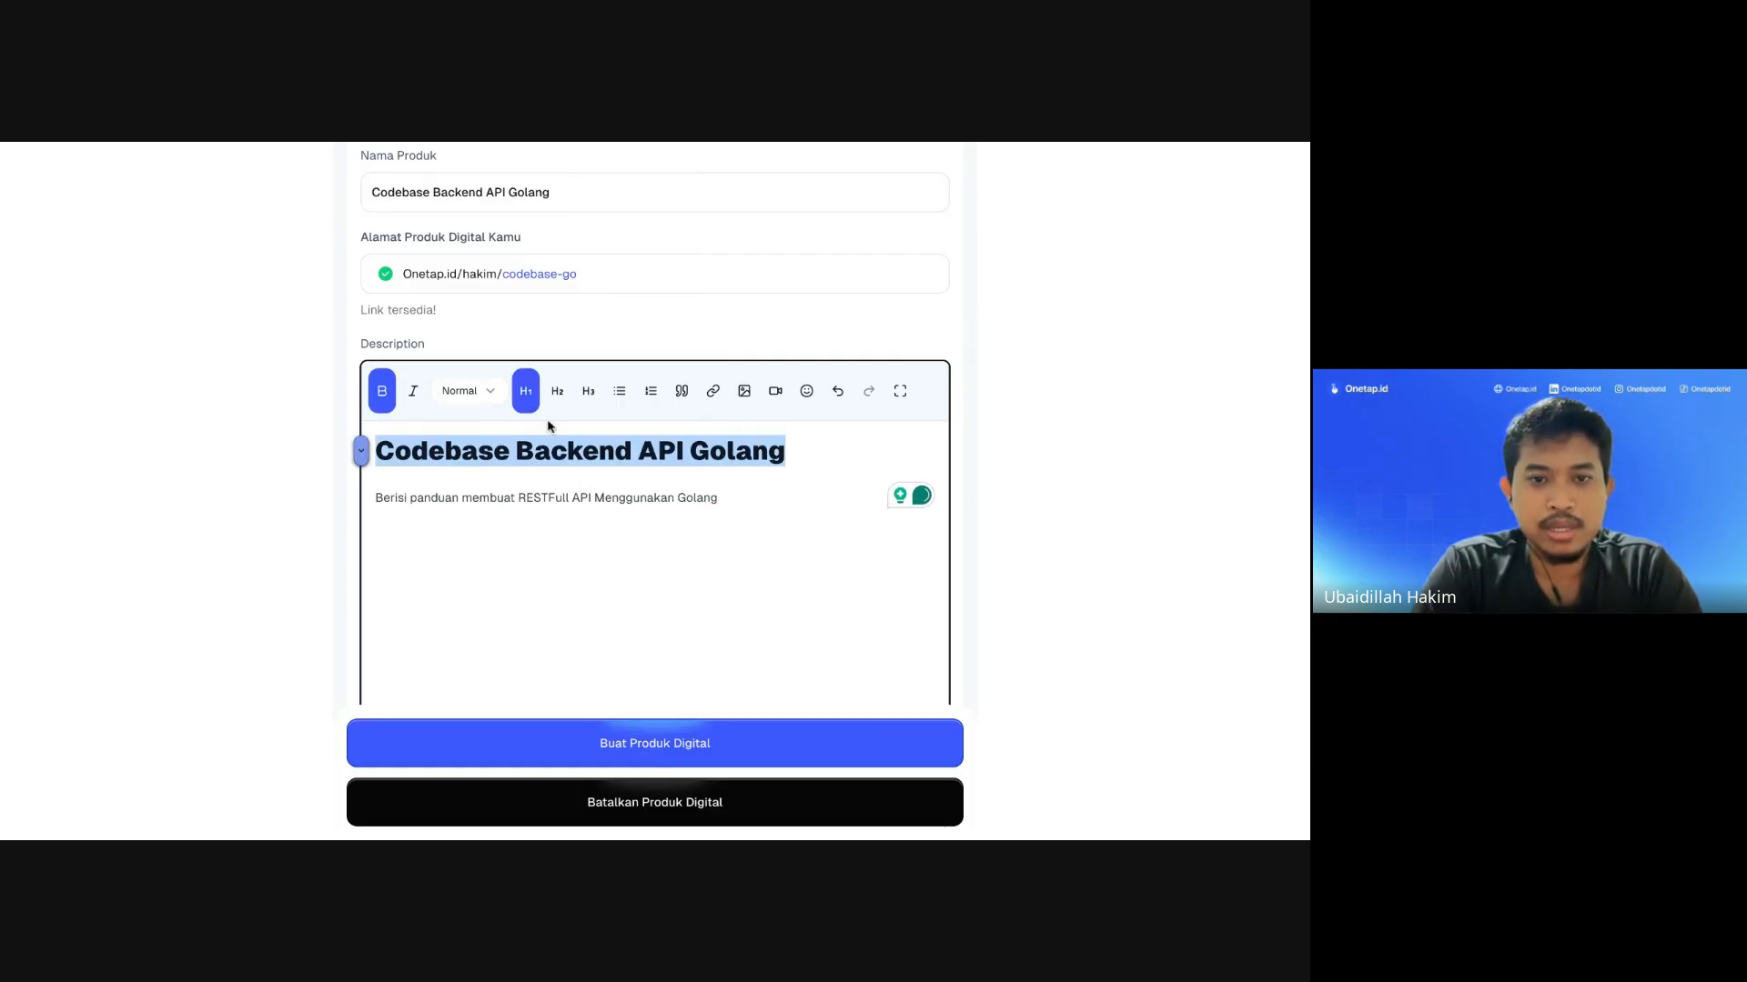
click(570, 497)
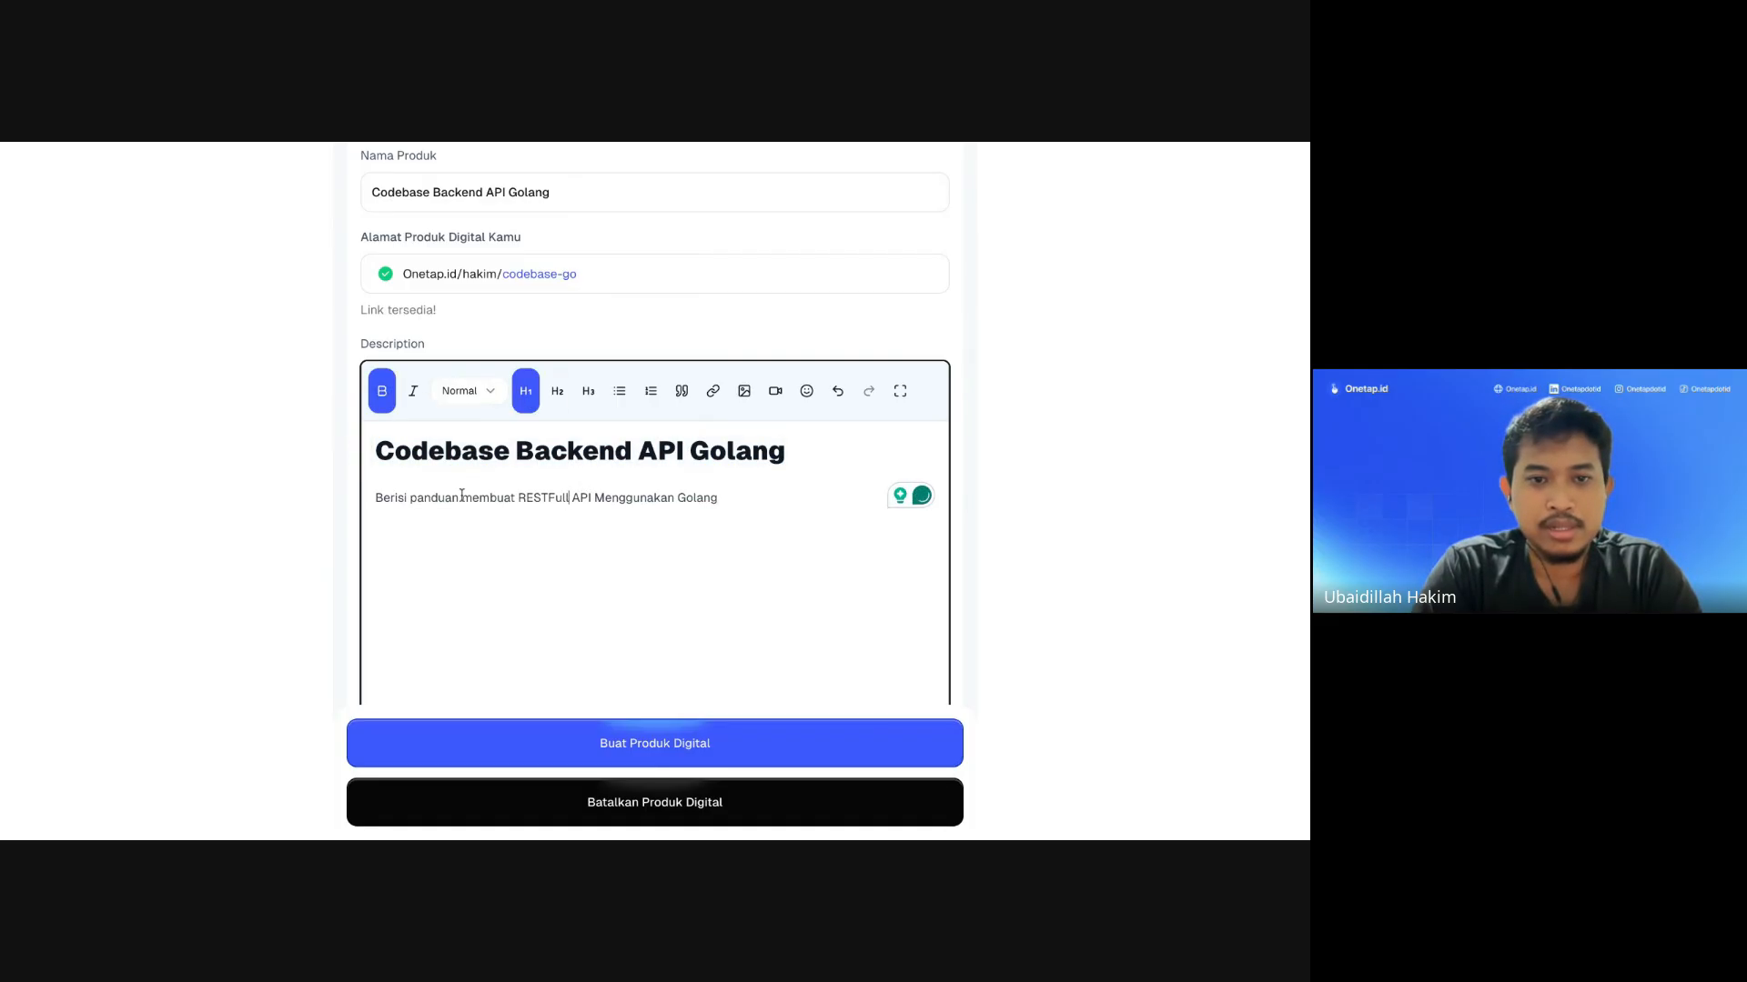
click(469, 392)
Step: Turn the sentence into a bullet and add a second bullet 'Berisi 10 Modul API'
click(612, 502)
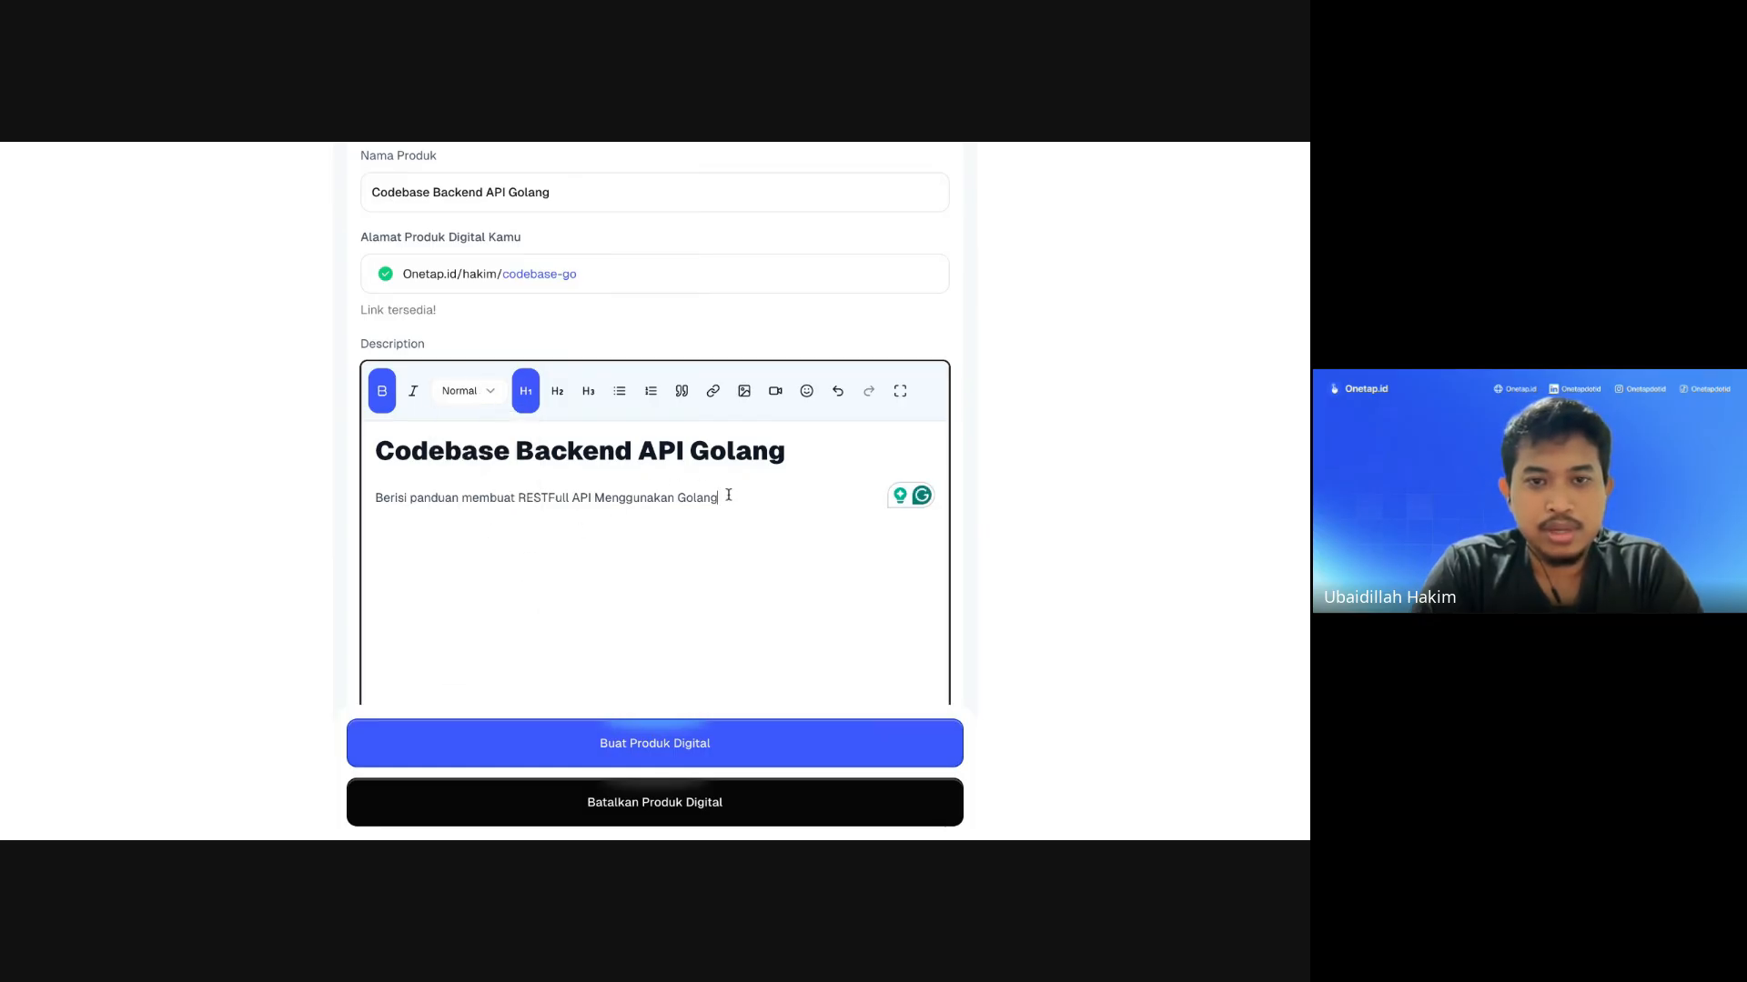
drag(723, 498, 360, 499)
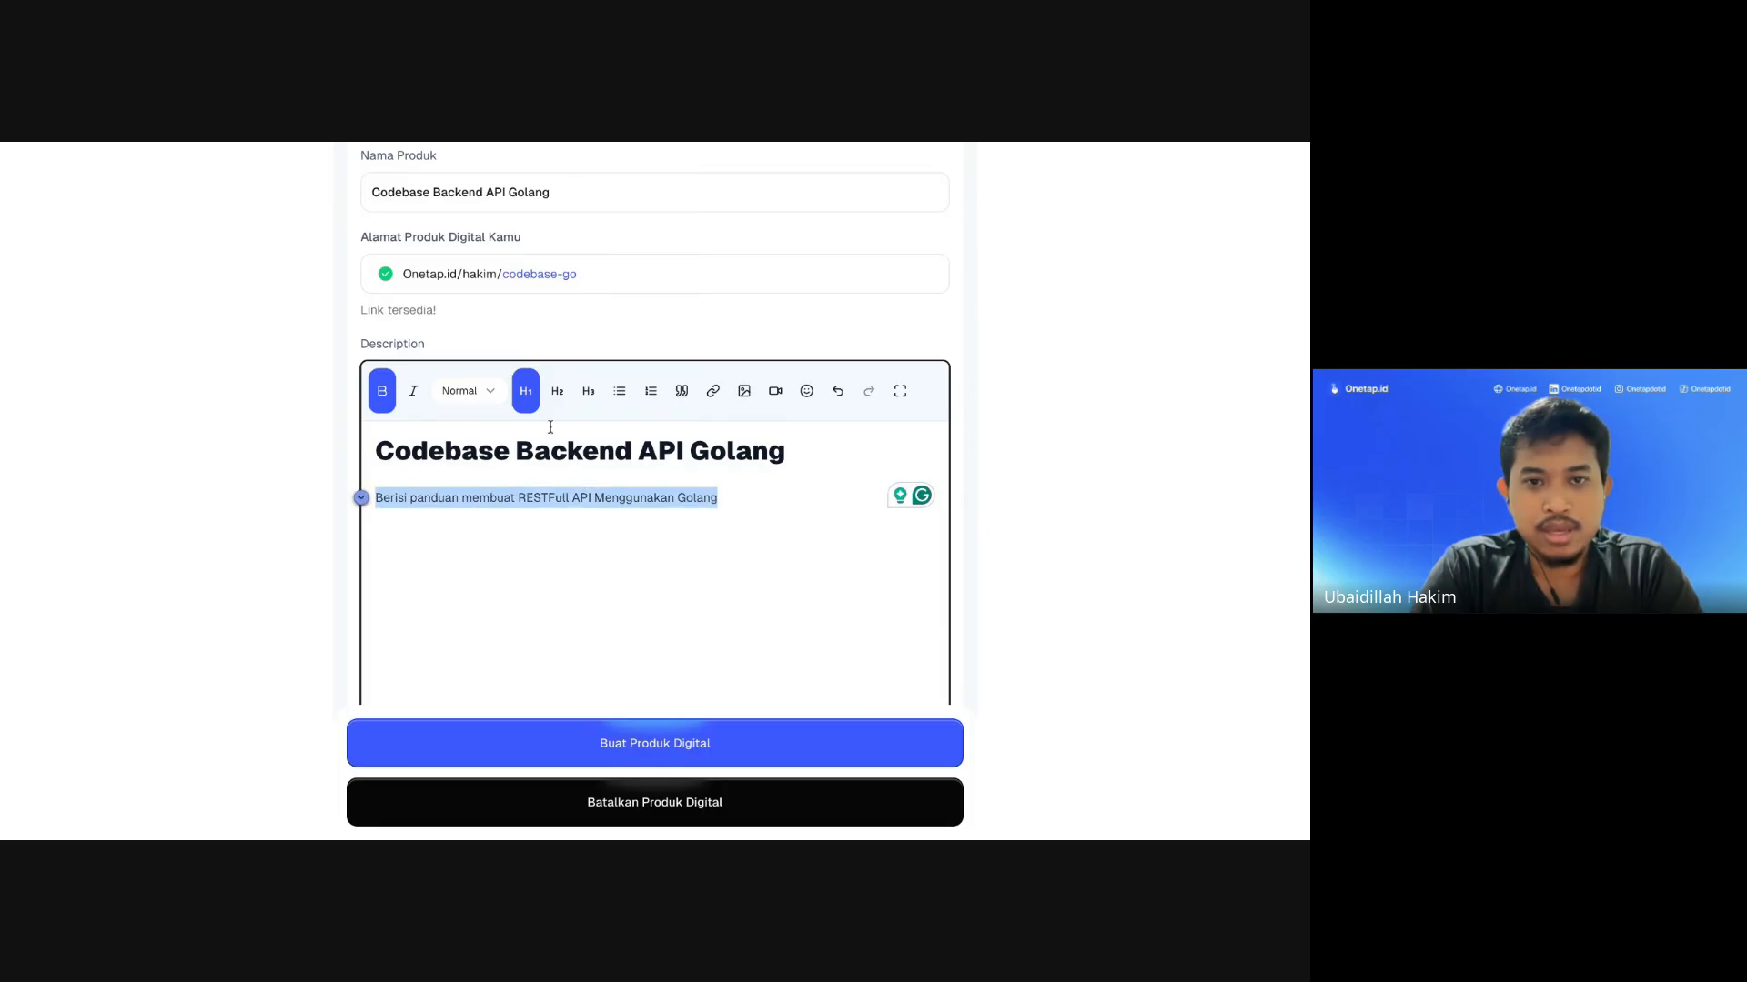
click(661, 505)
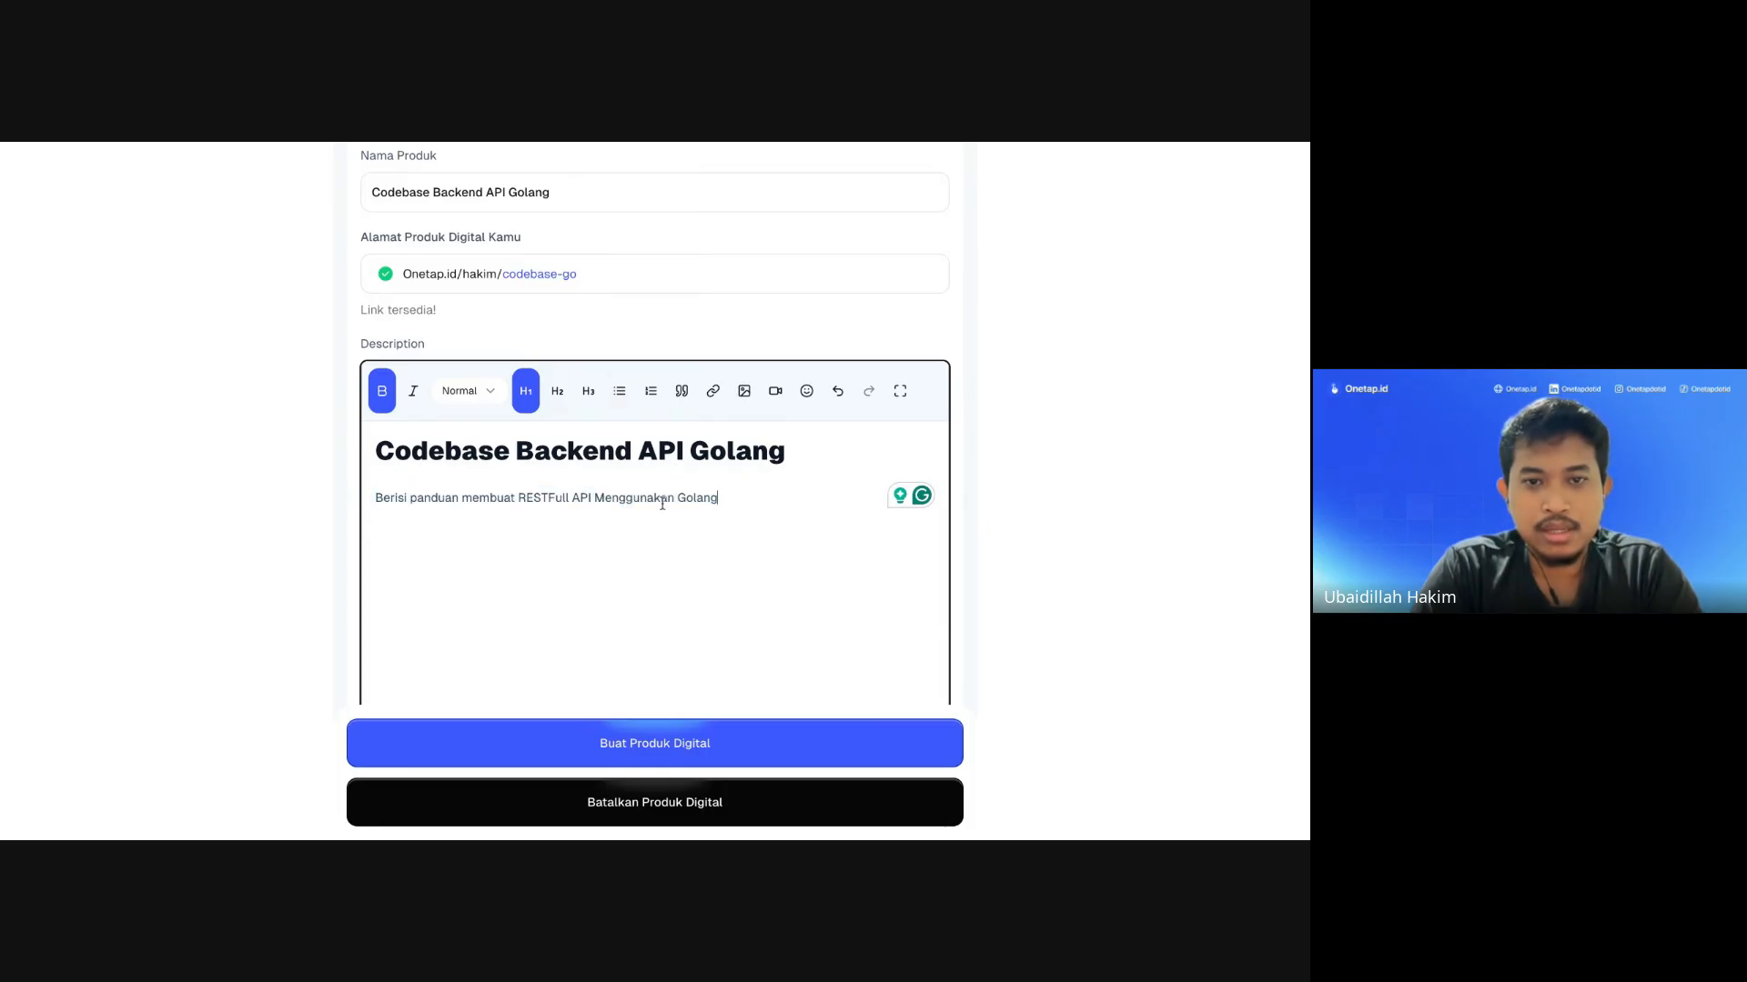
drag(740, 500, 358, 497)
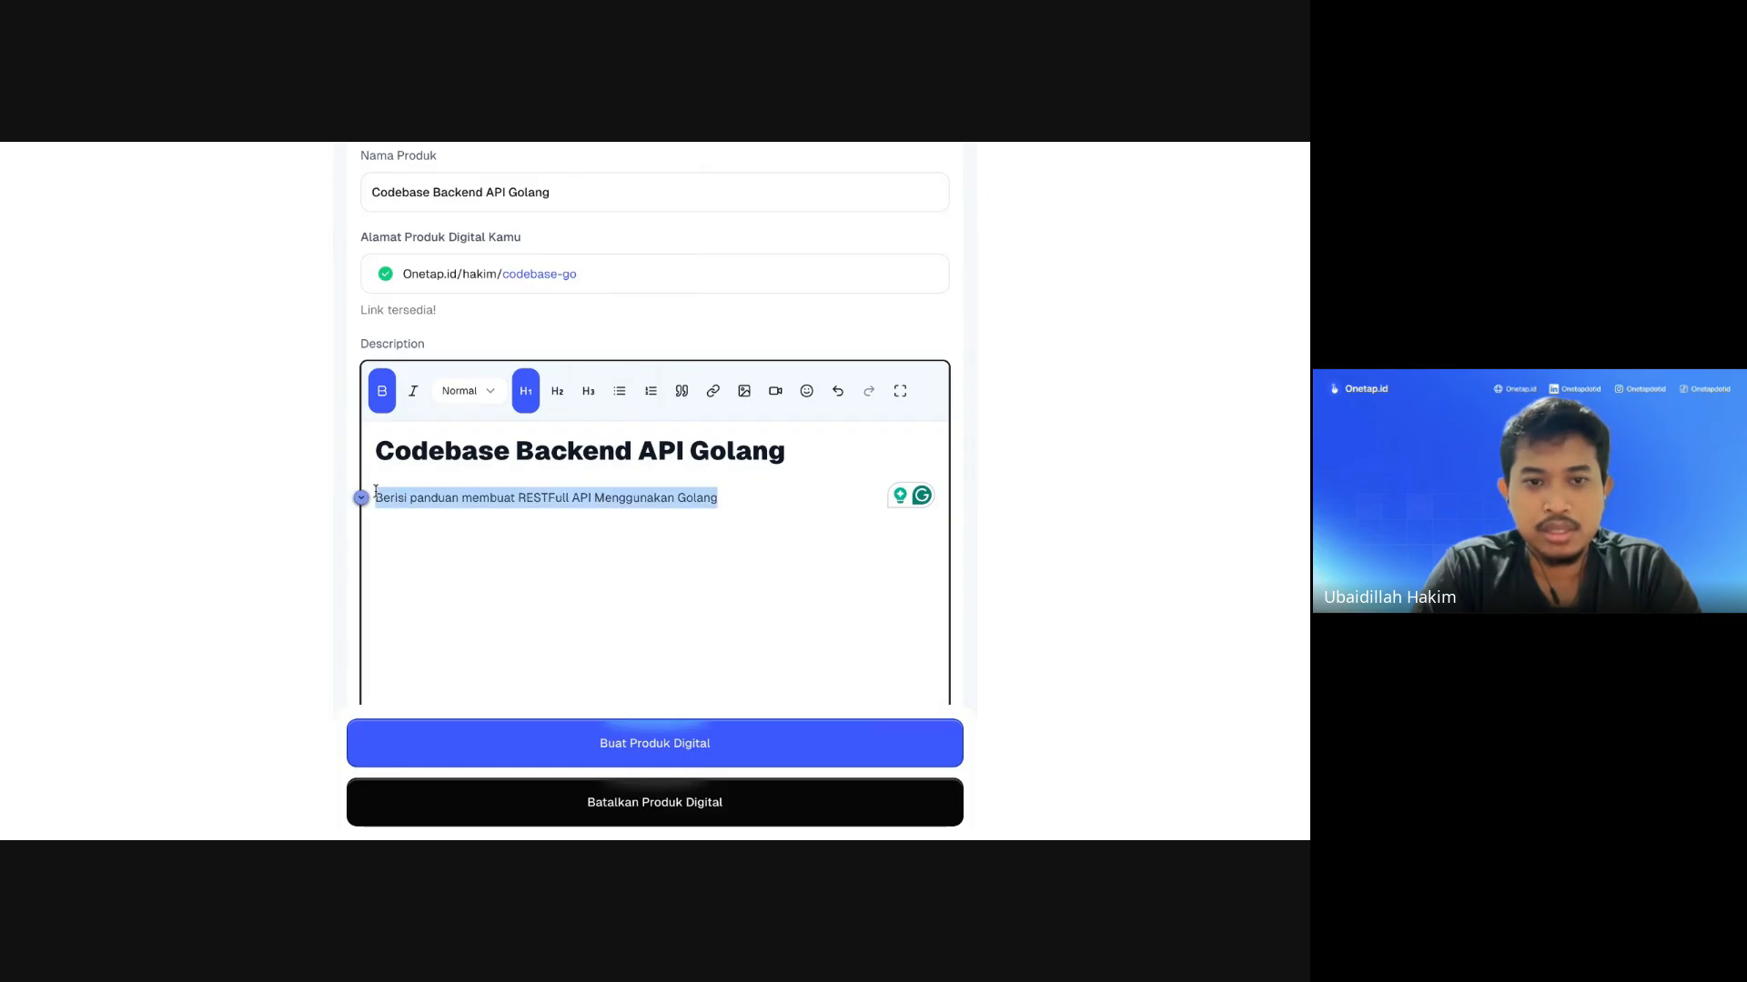
click(619, 391)
click(607, 528)
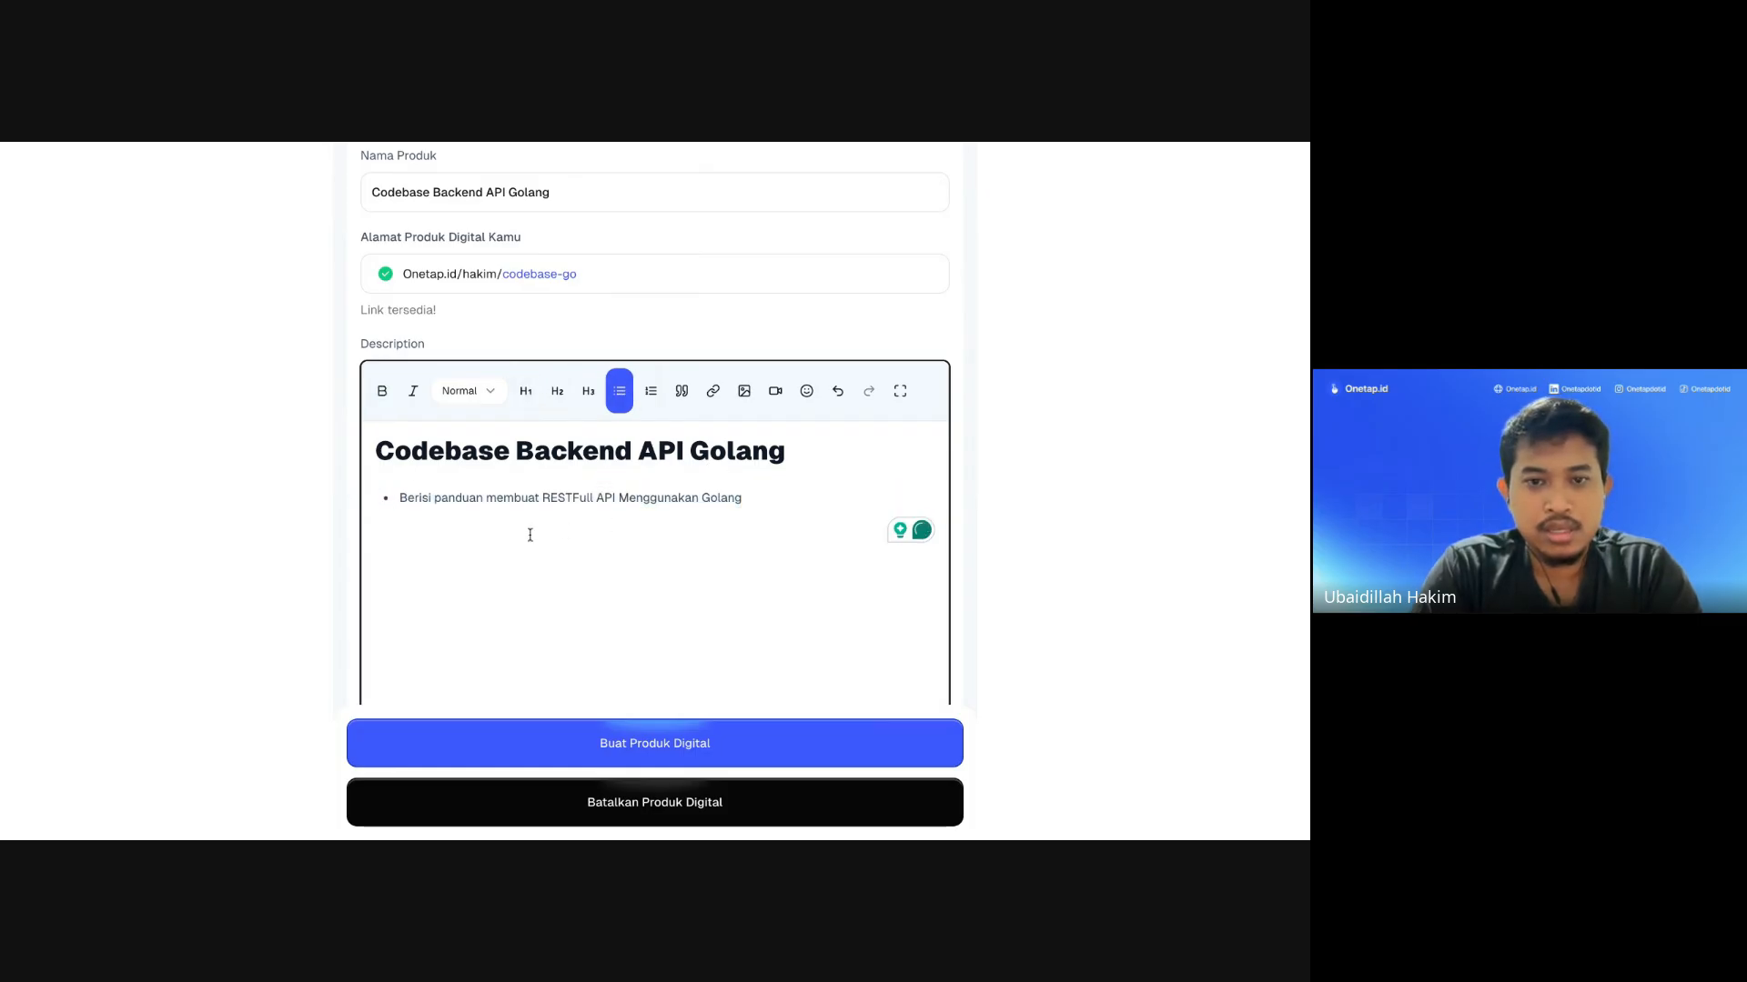
key(Return)
text(Be)
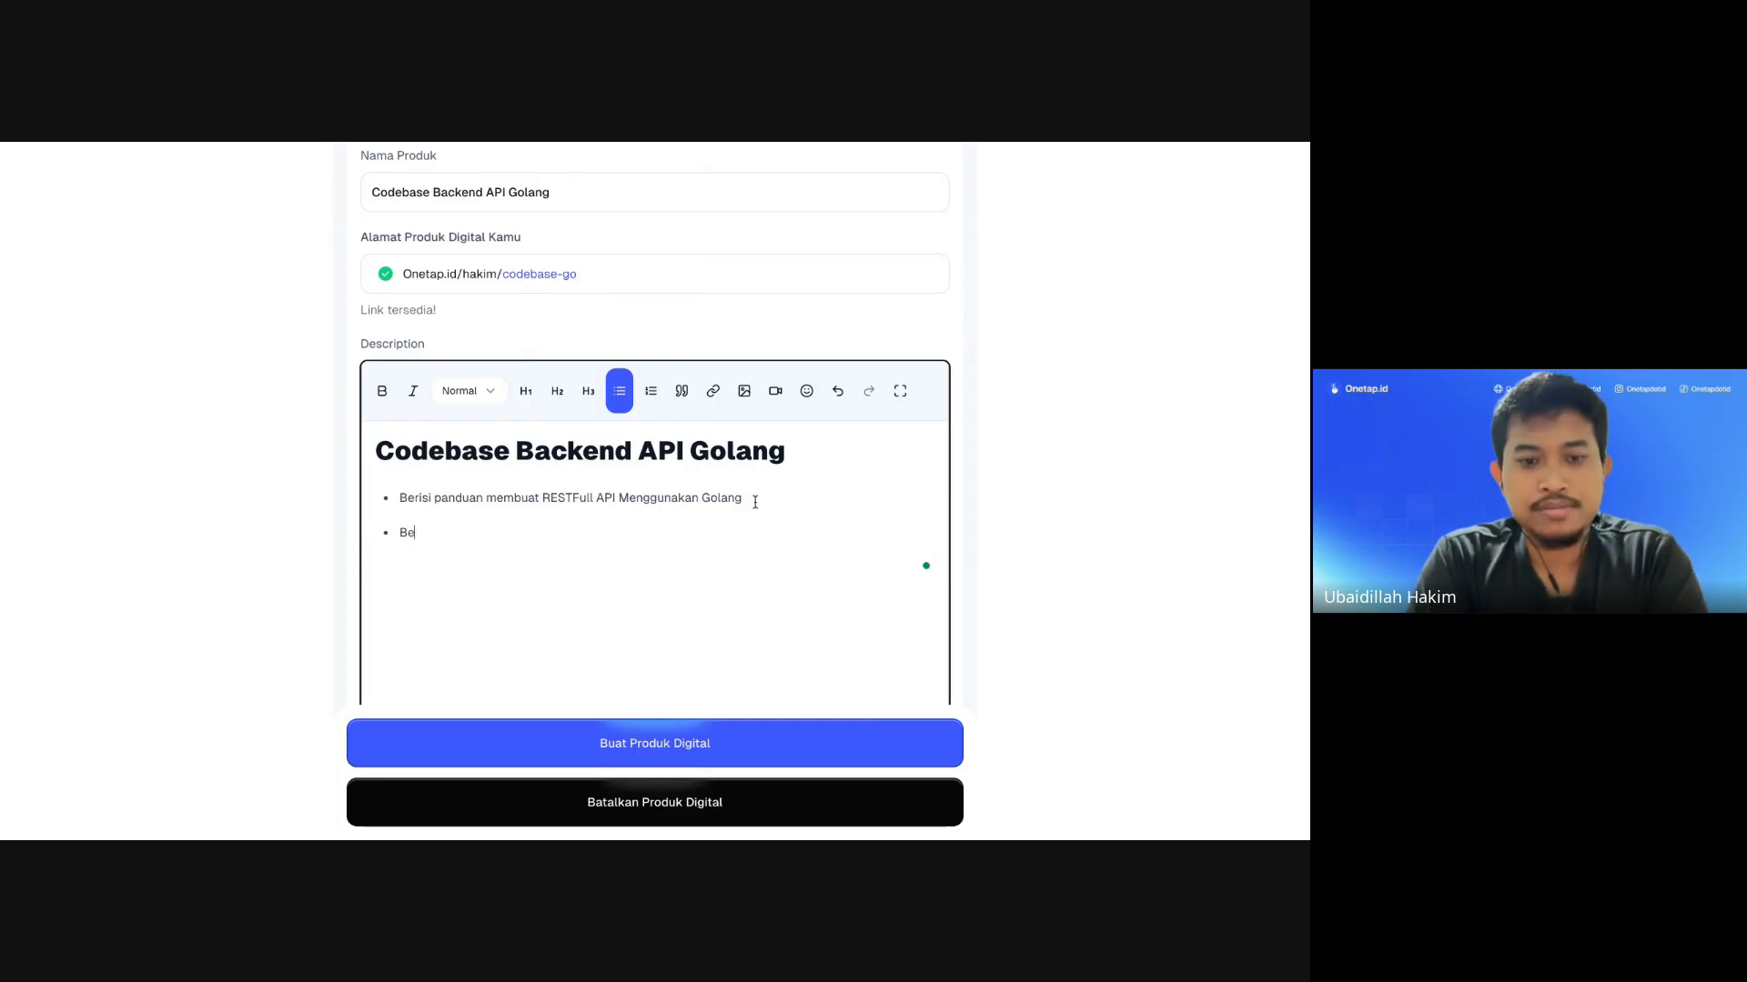
text(risi 10 Modul)
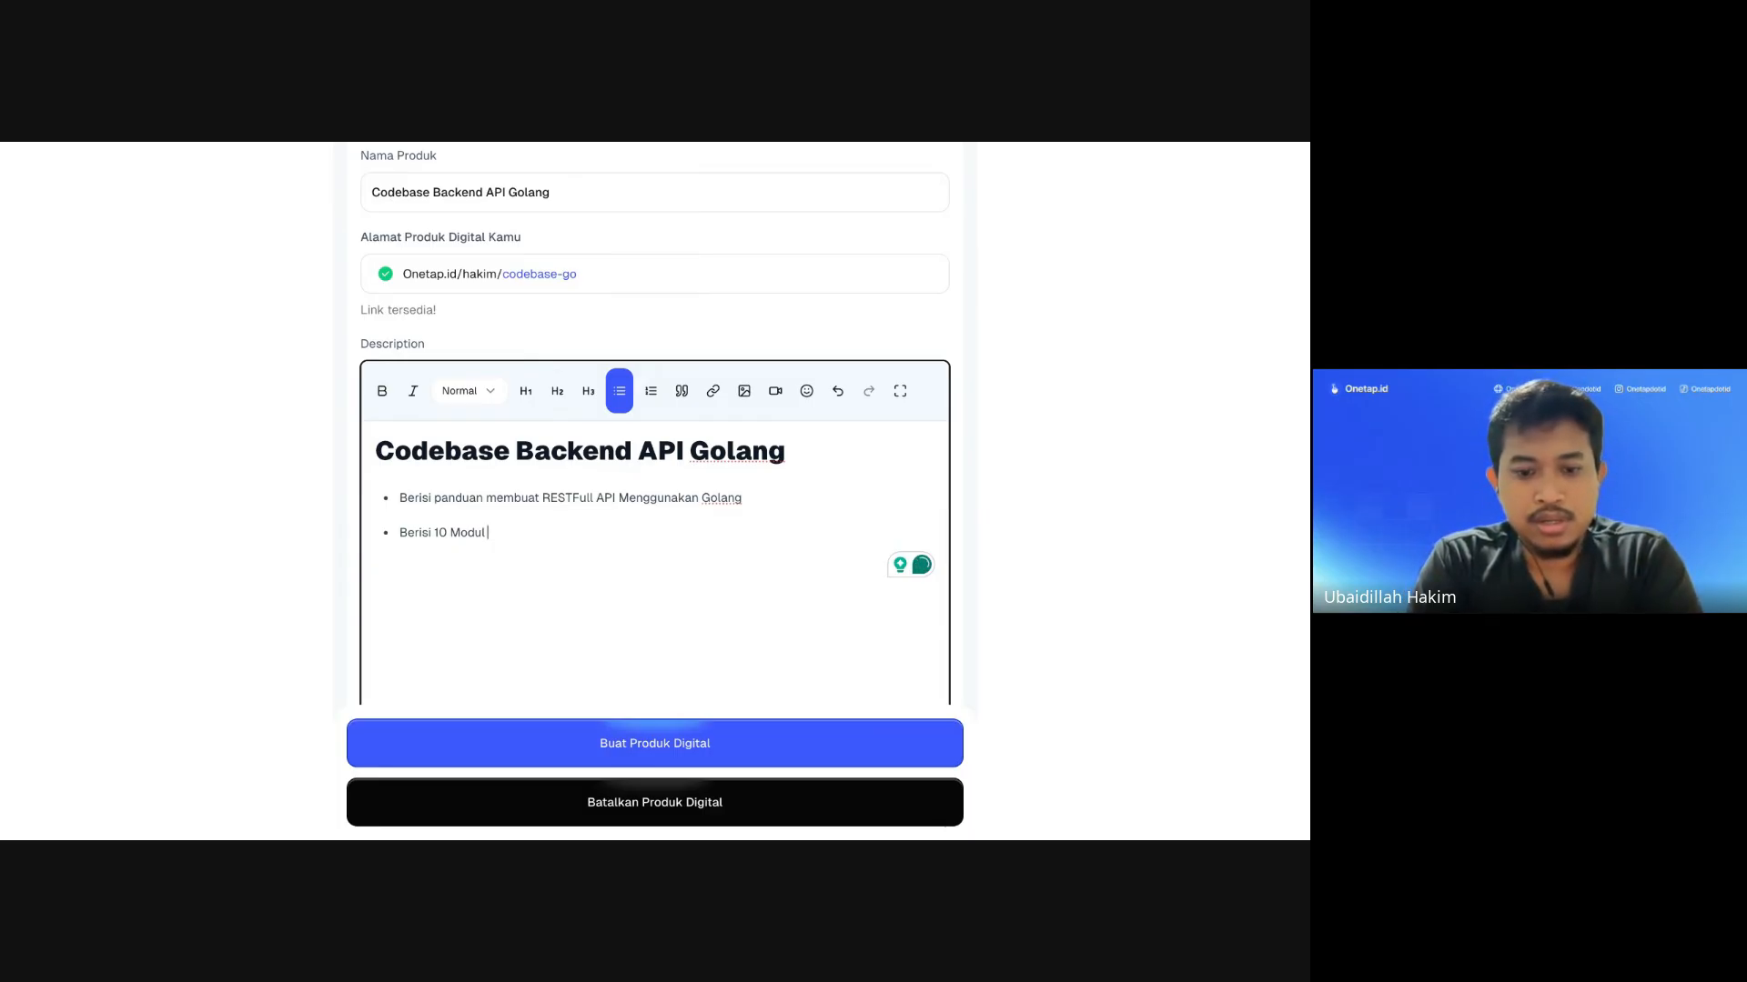
text(API)
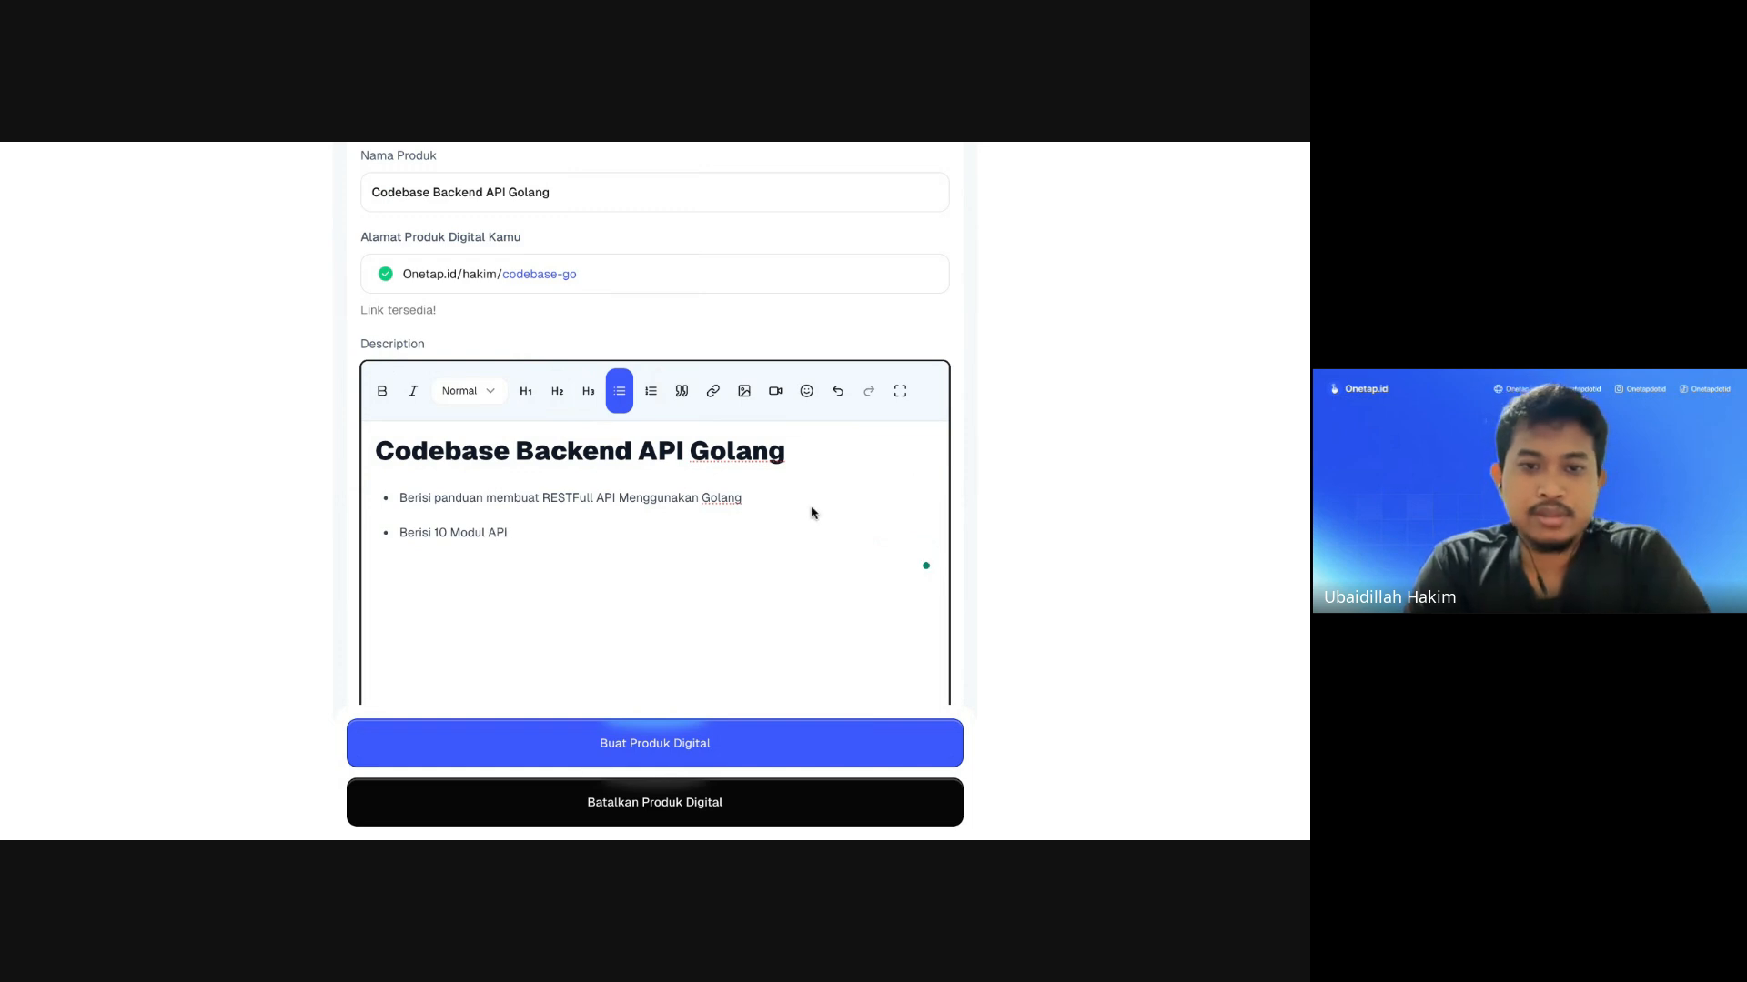
scroll(805, 515, down, 1)
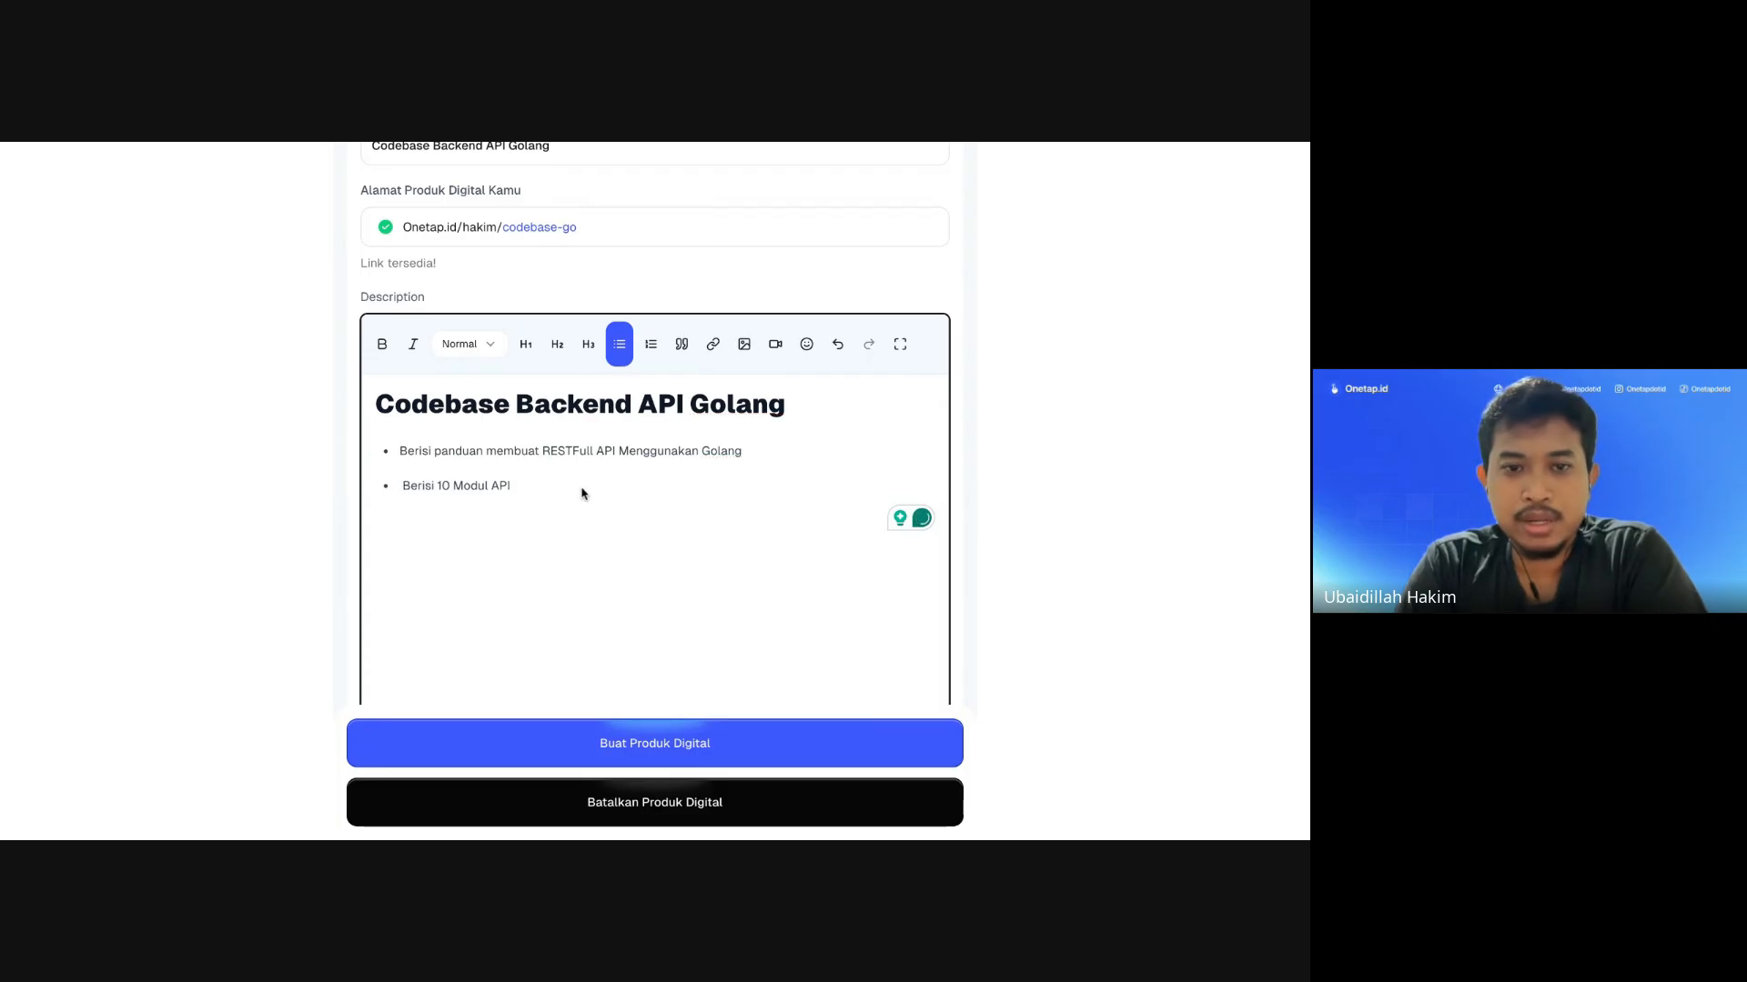
key(Return)
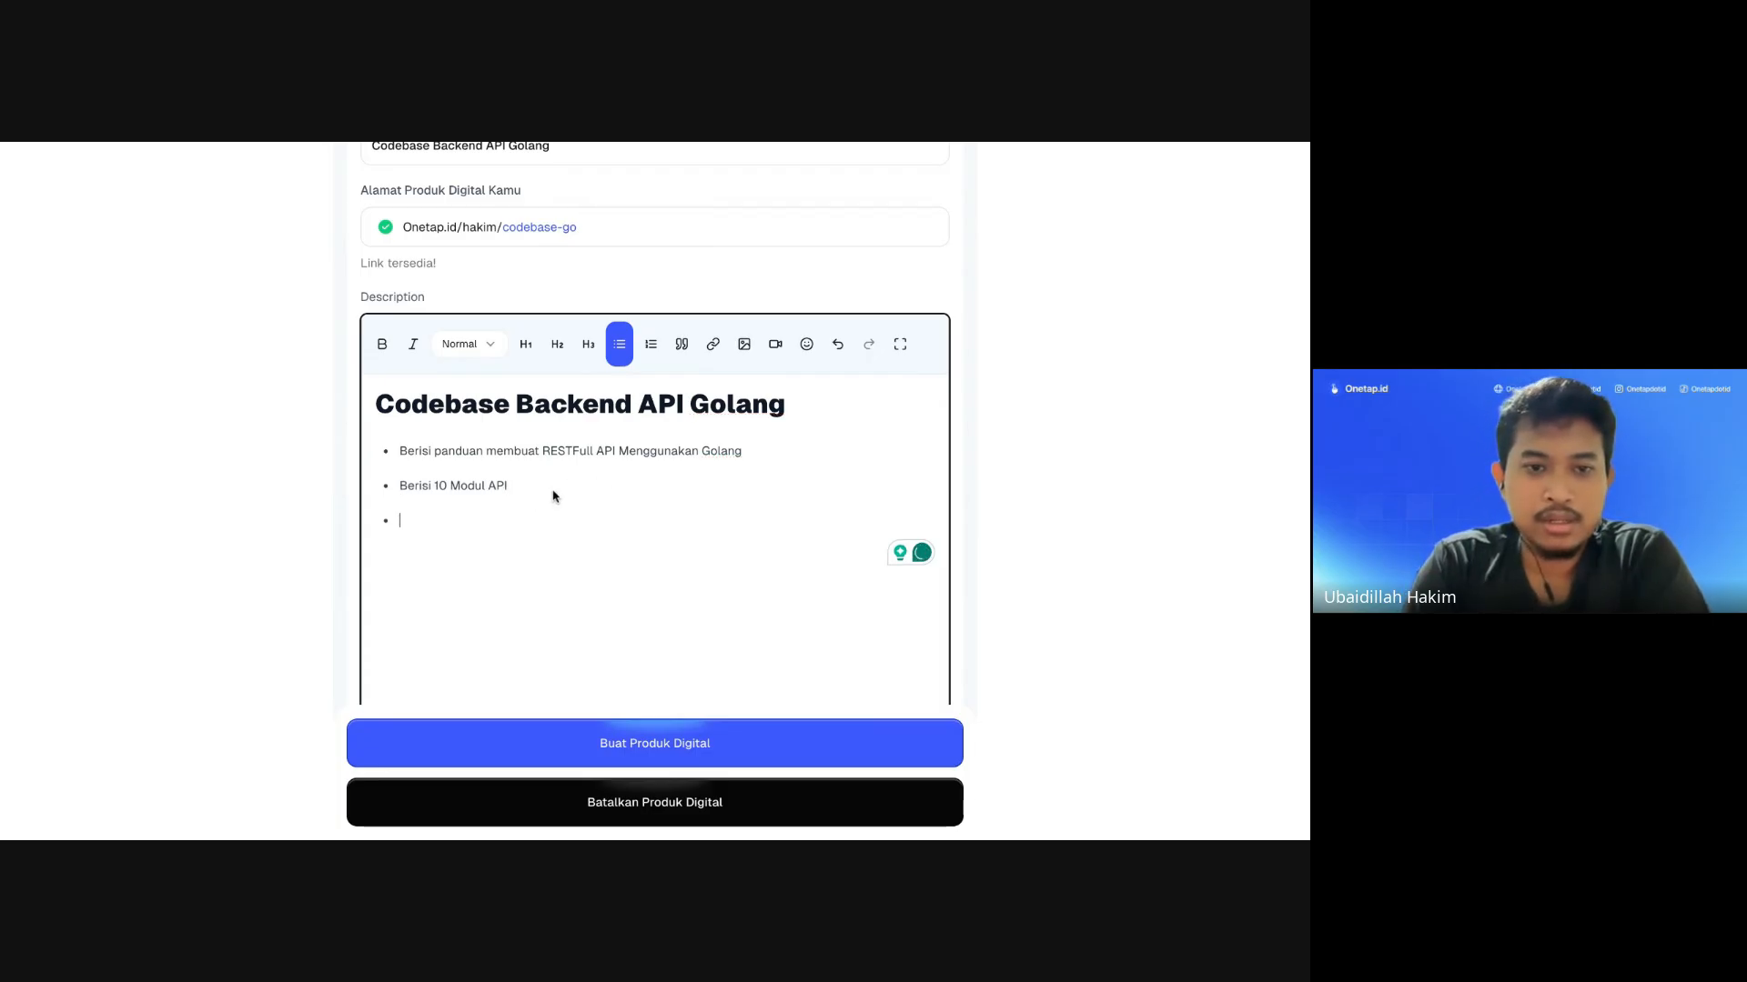
key(Return)
click(743, 346)
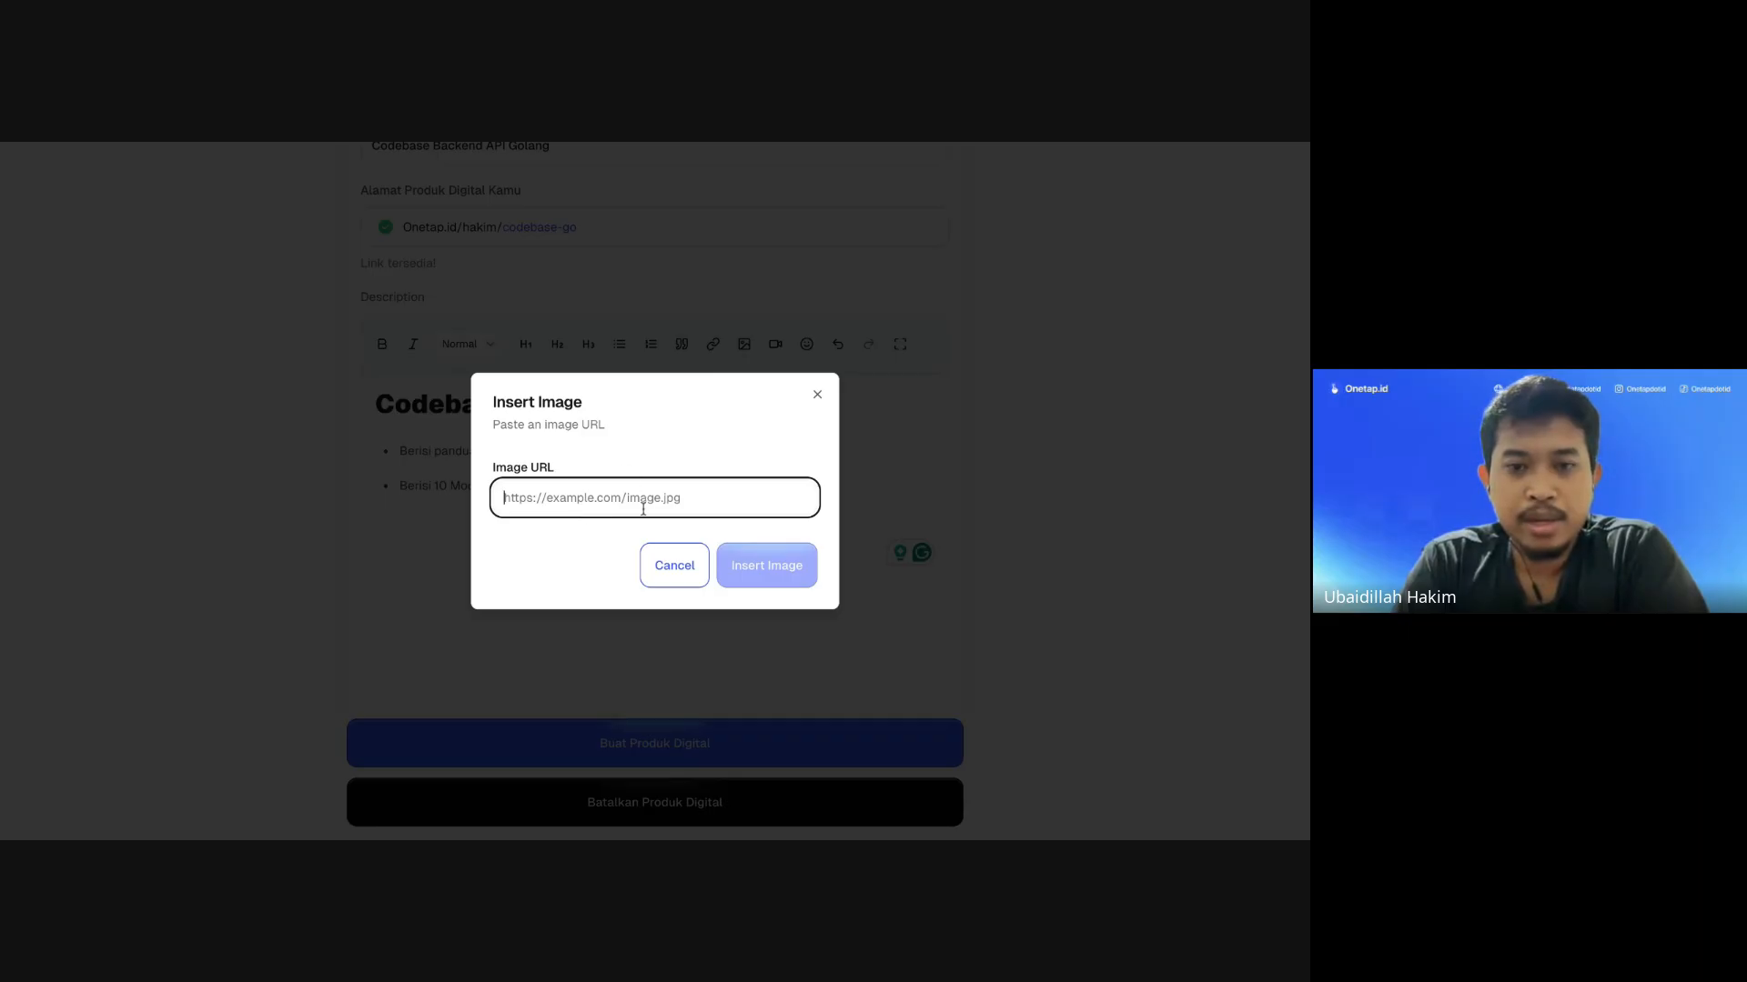
click(674, 568)
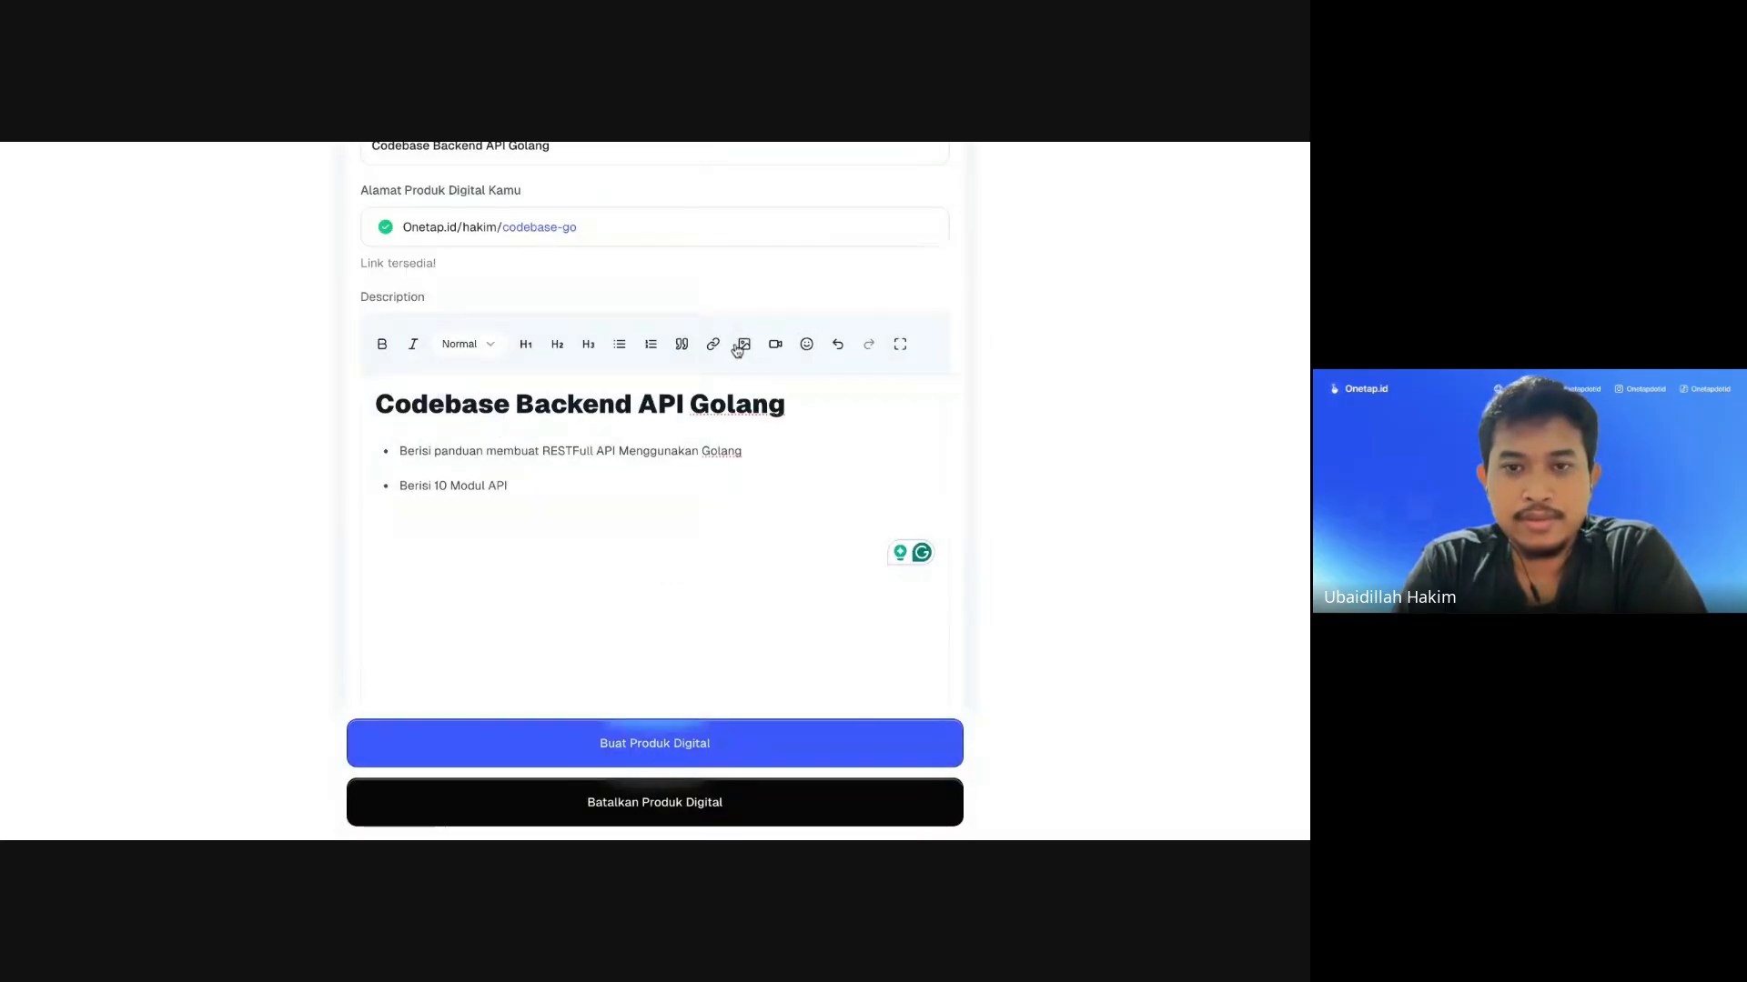
click(775, 344)
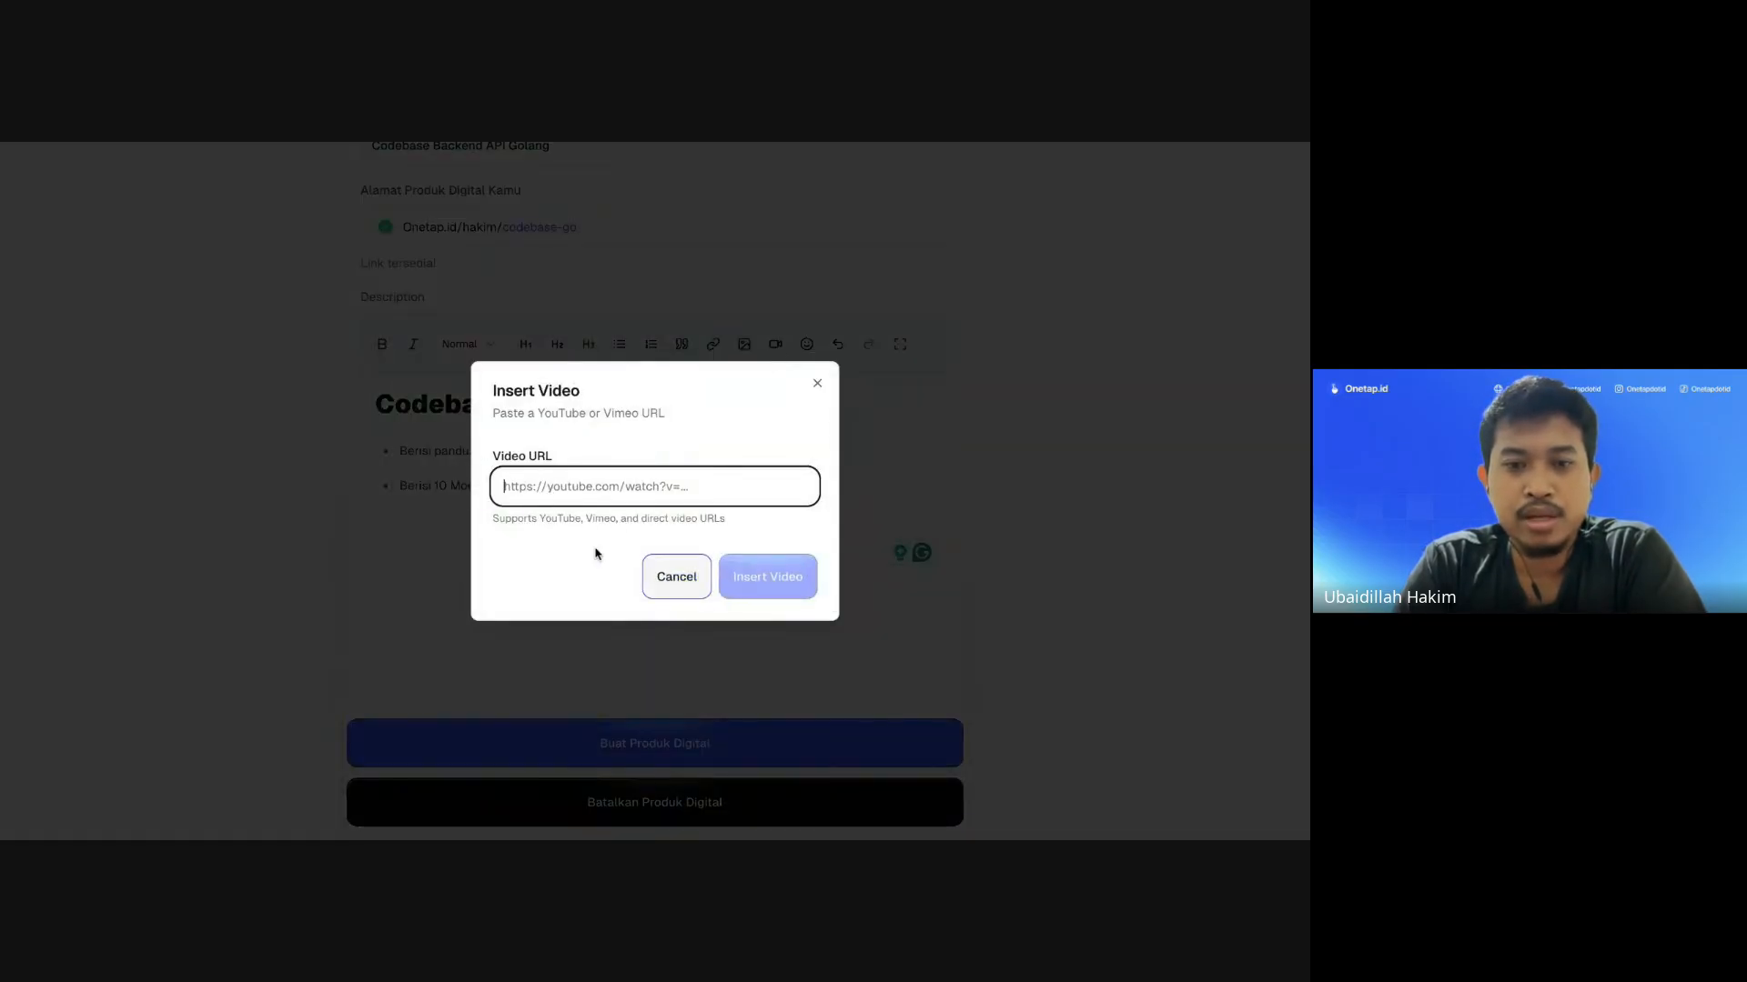
click(675, 577)
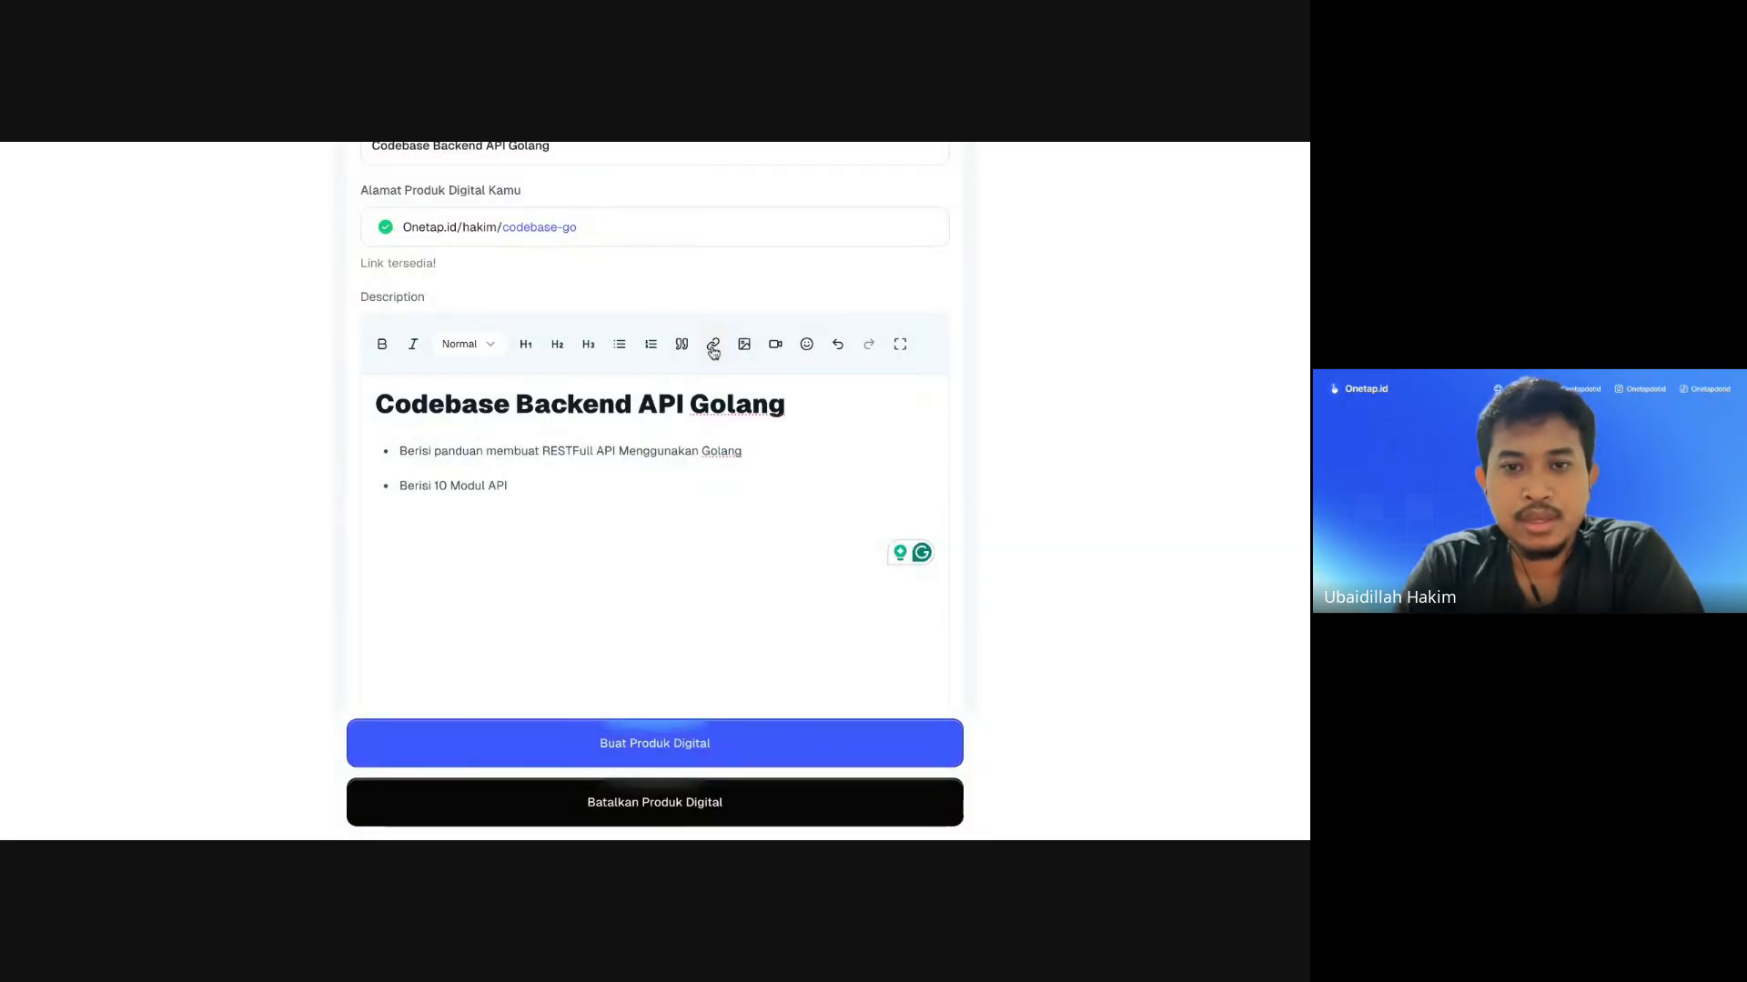
click(807, 344)
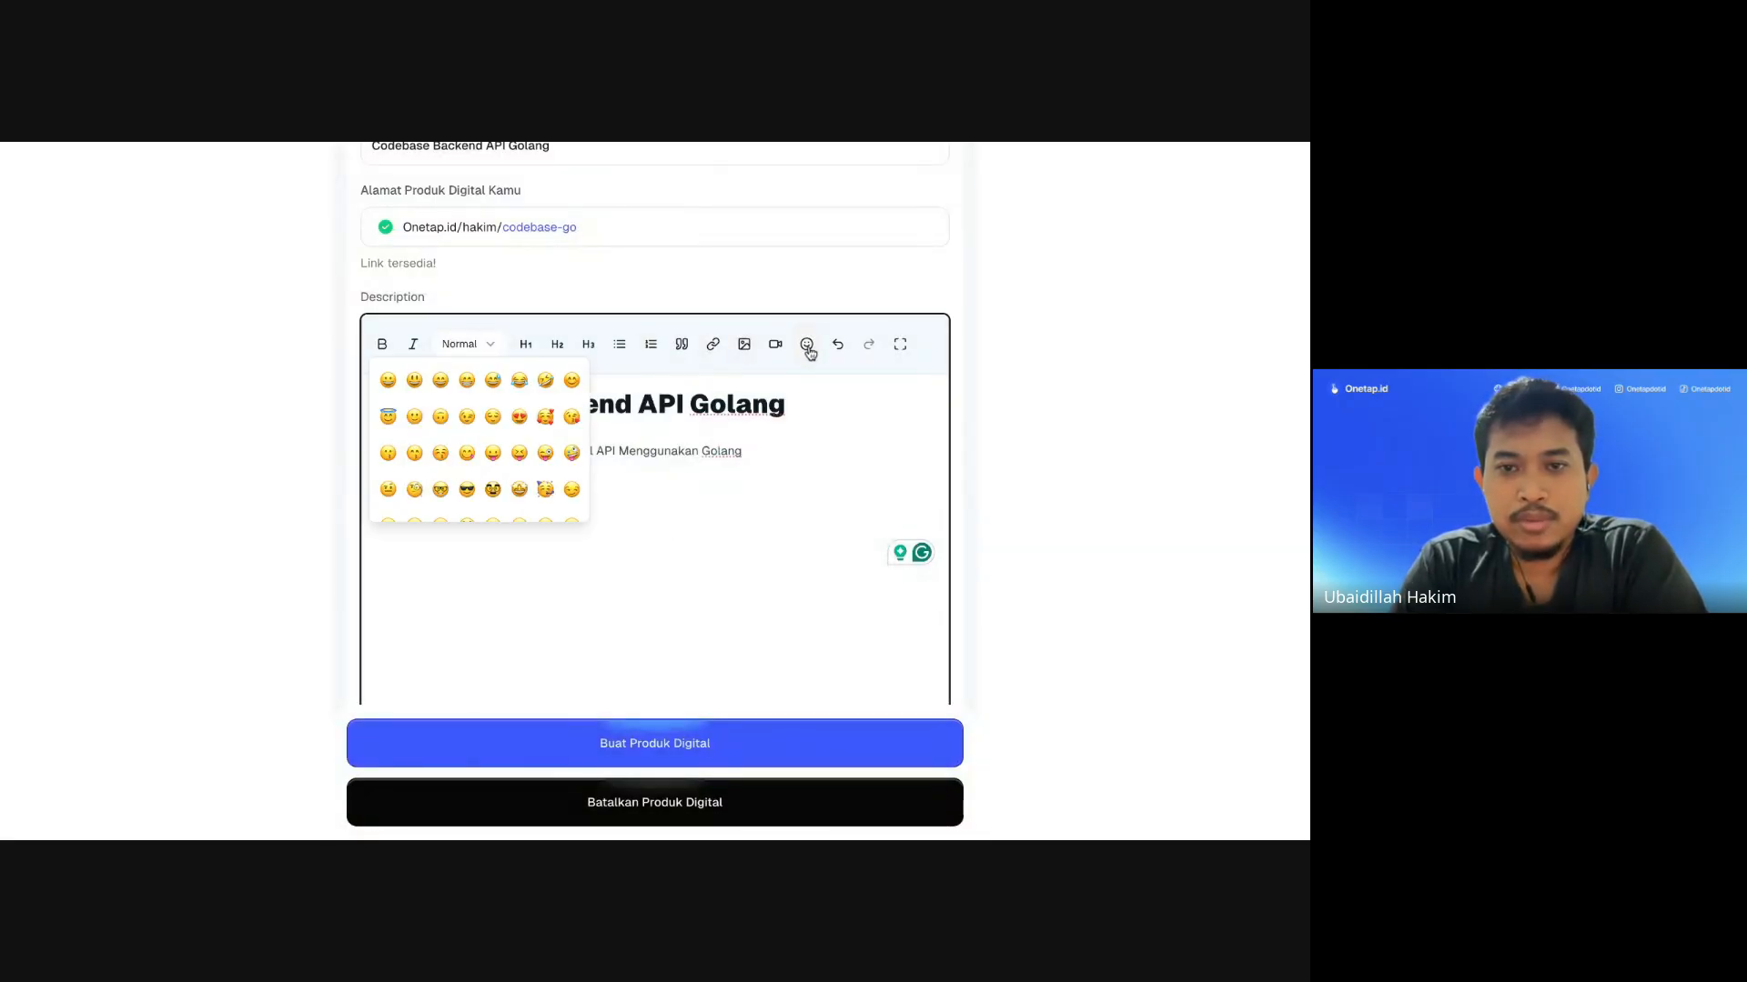
scroll(520, 469, down, 5)
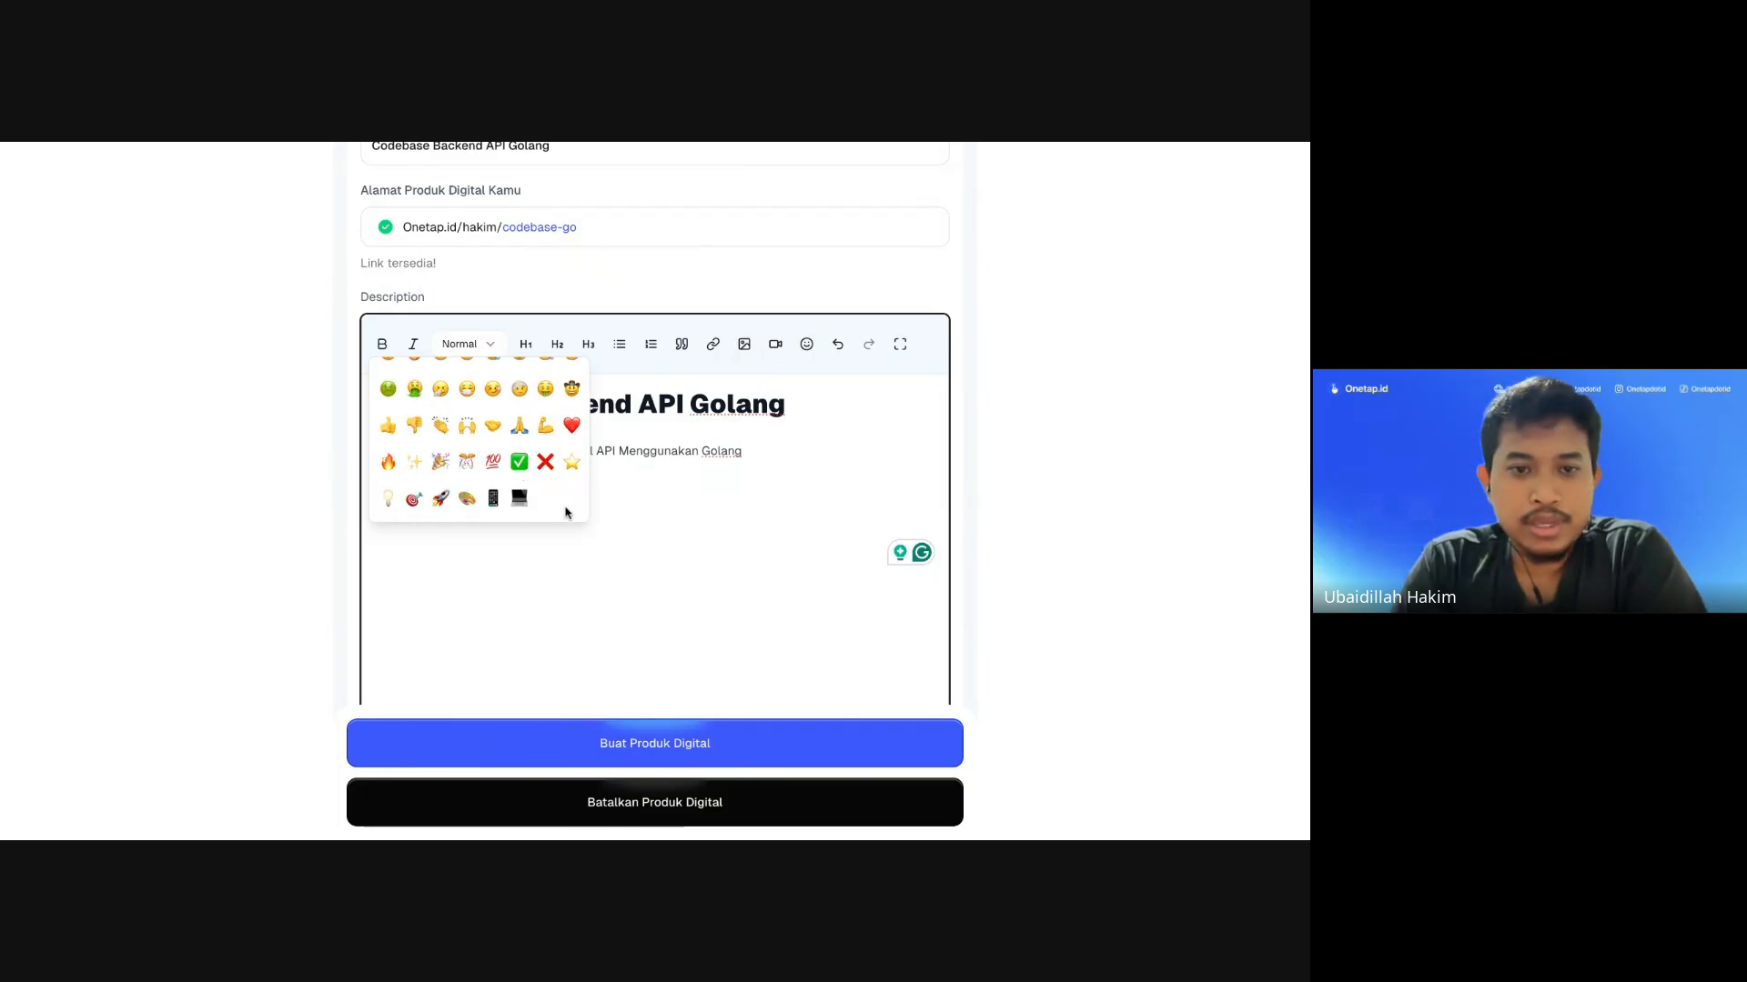
scroll(565, 507, up, 5)
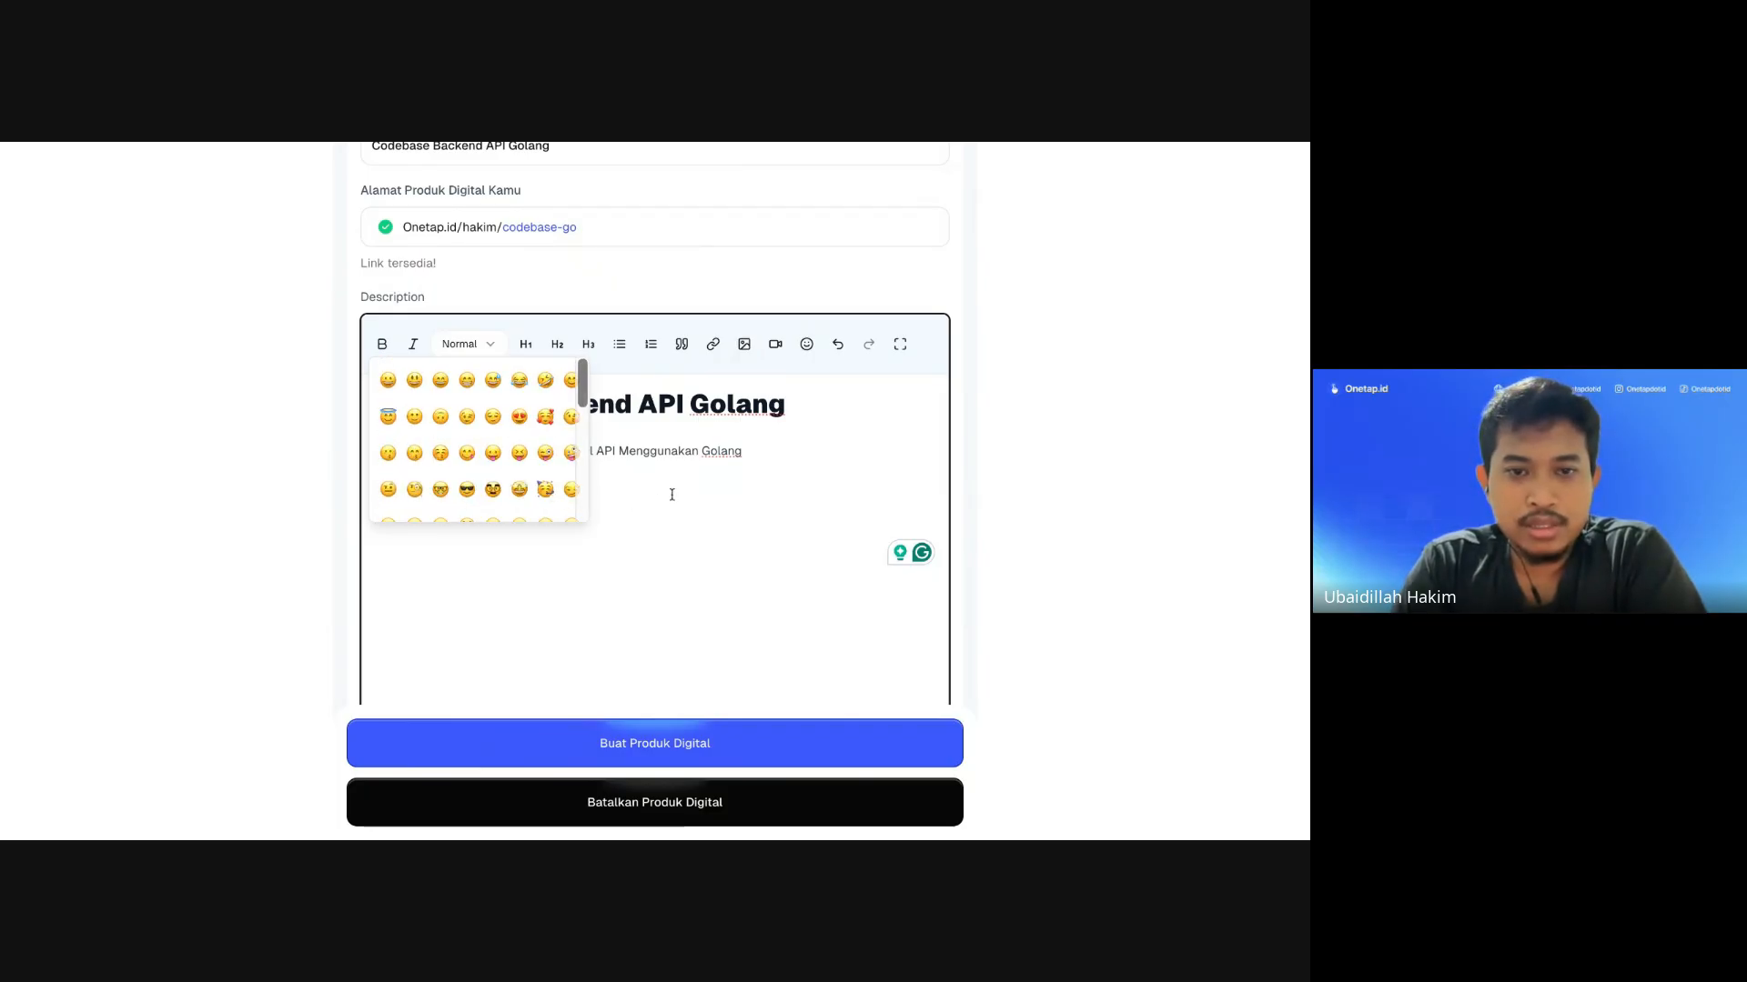
click(651, 443)
scroll(601, 510, down, 1)
Step: Upload the codebase zip file under Unggah Produk Digital
scroll(601, 511, up, 1)
scroll(592, 522, down, 3)
scroll(596, 527, down, 6)
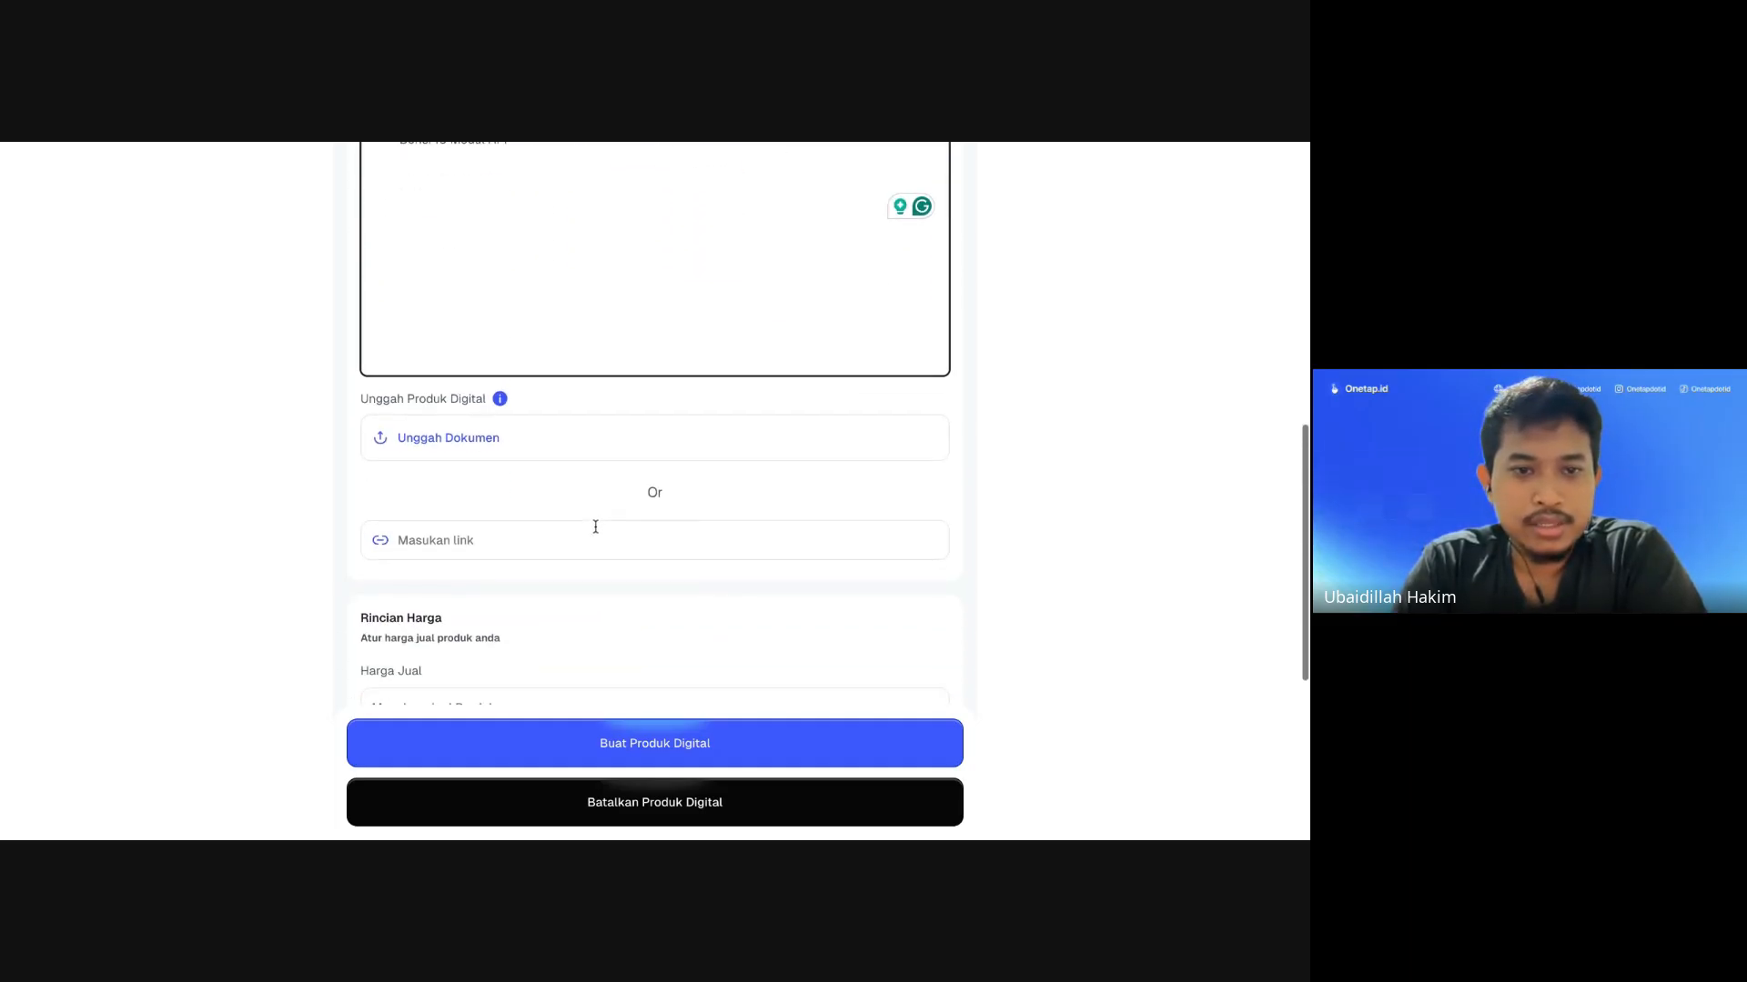
scroll(593, 523, up, 5)
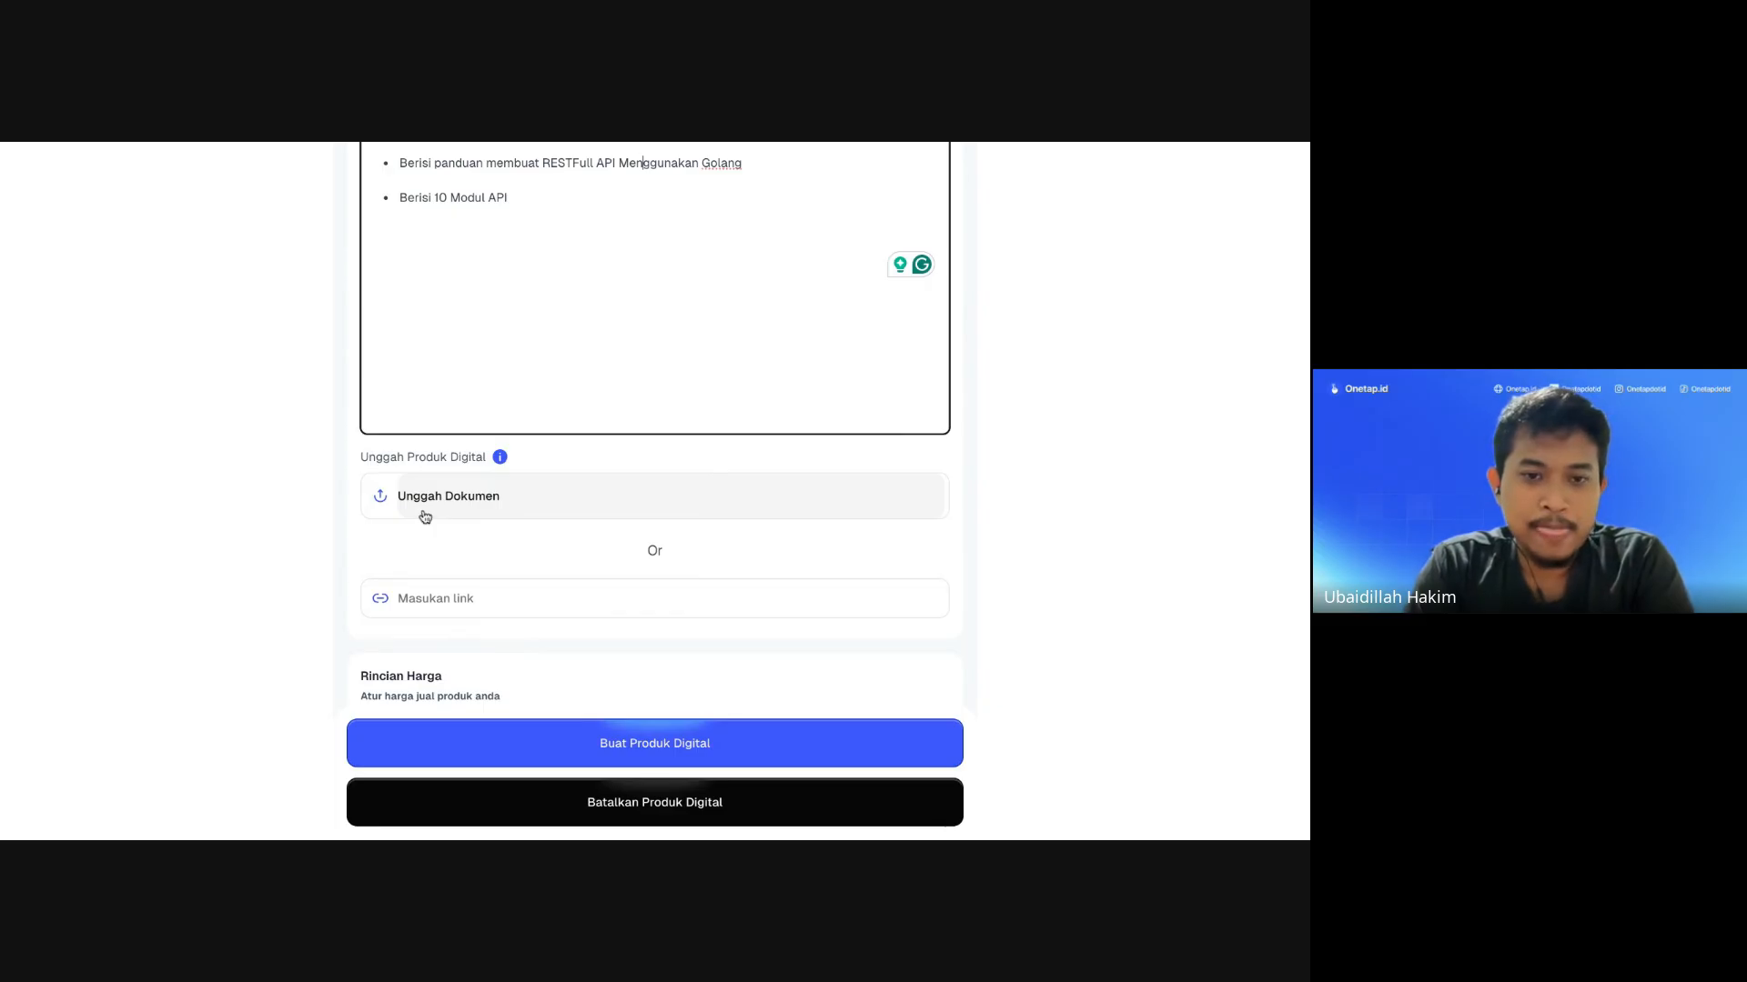
scroll(425, 517, down, 1)
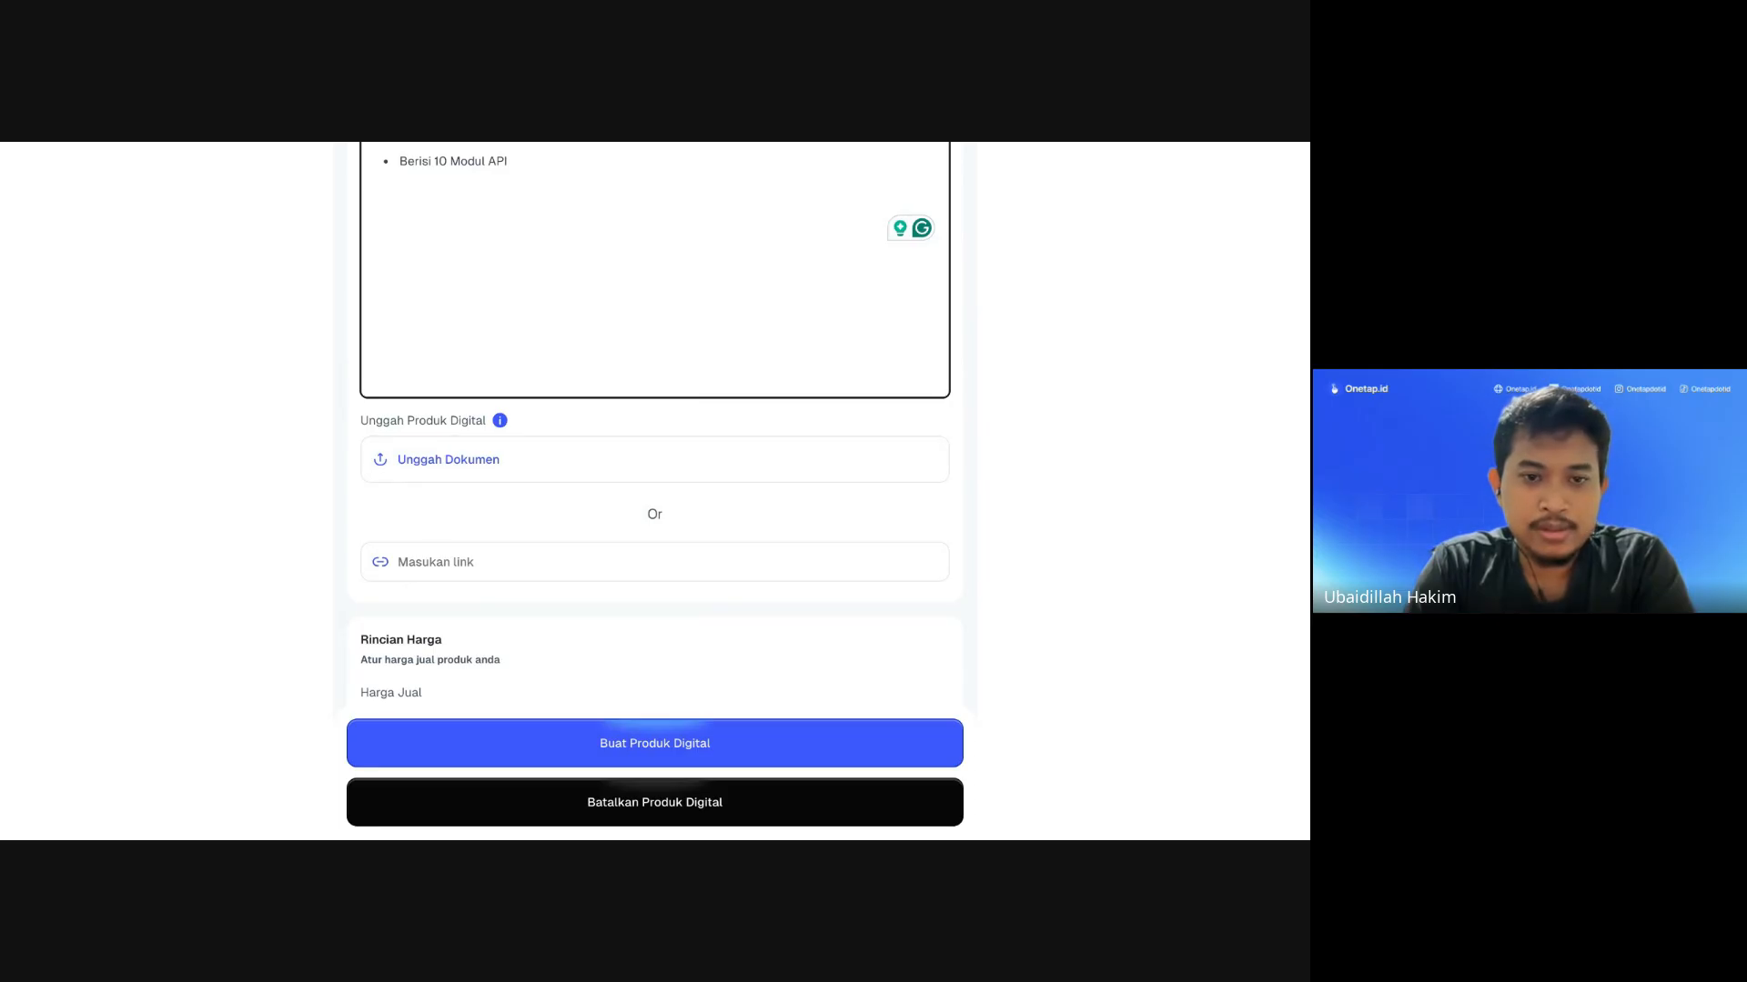
click(457, 570)
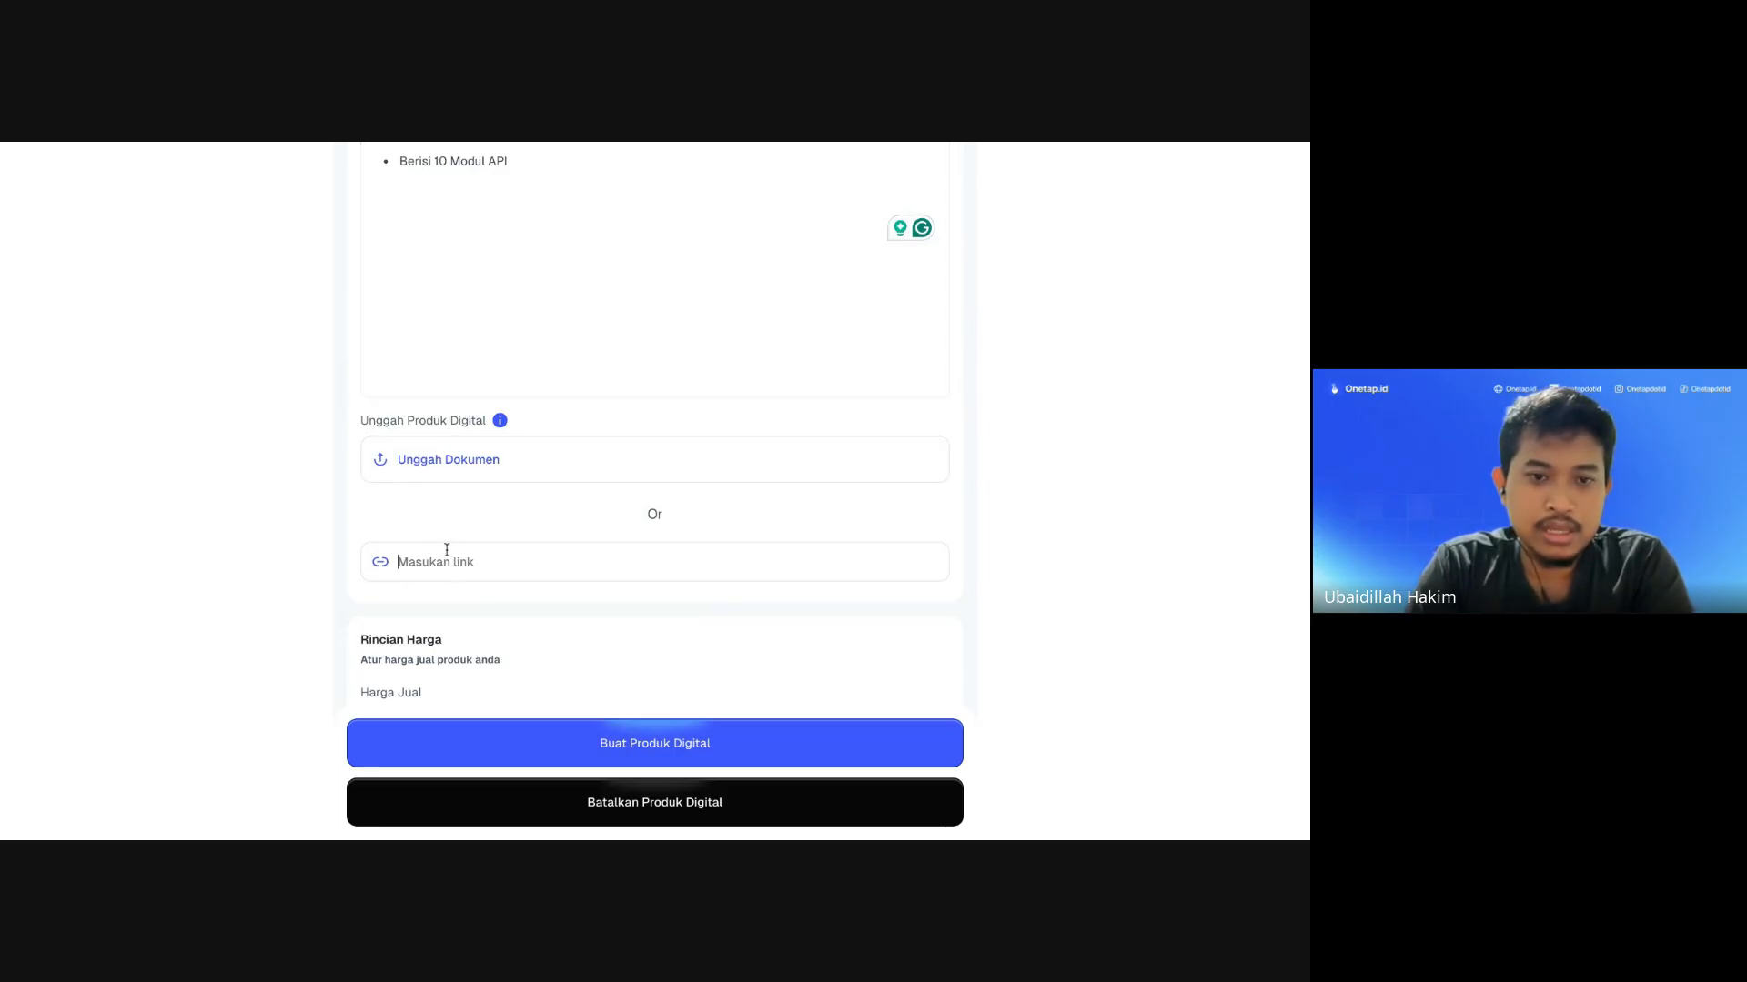
scroll(472, 544, up, 1)
scroll(470, 543, up, 3)
scroll(471, 544, down, 3)
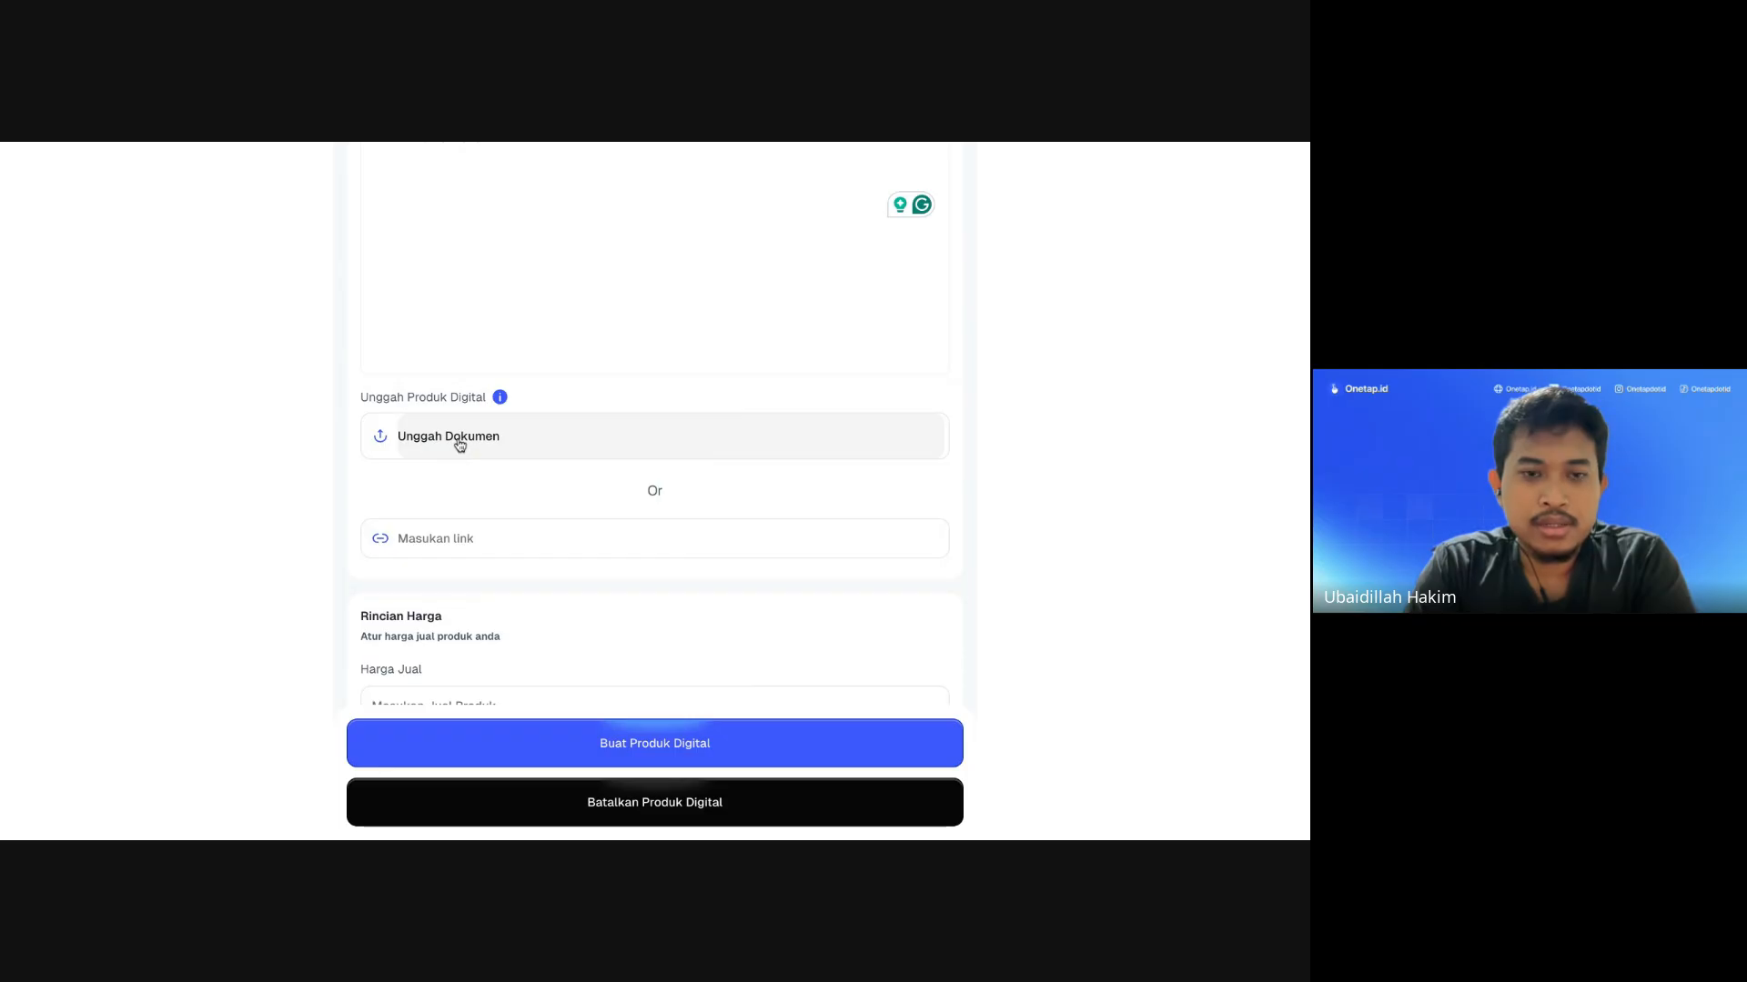
click(460, 445)
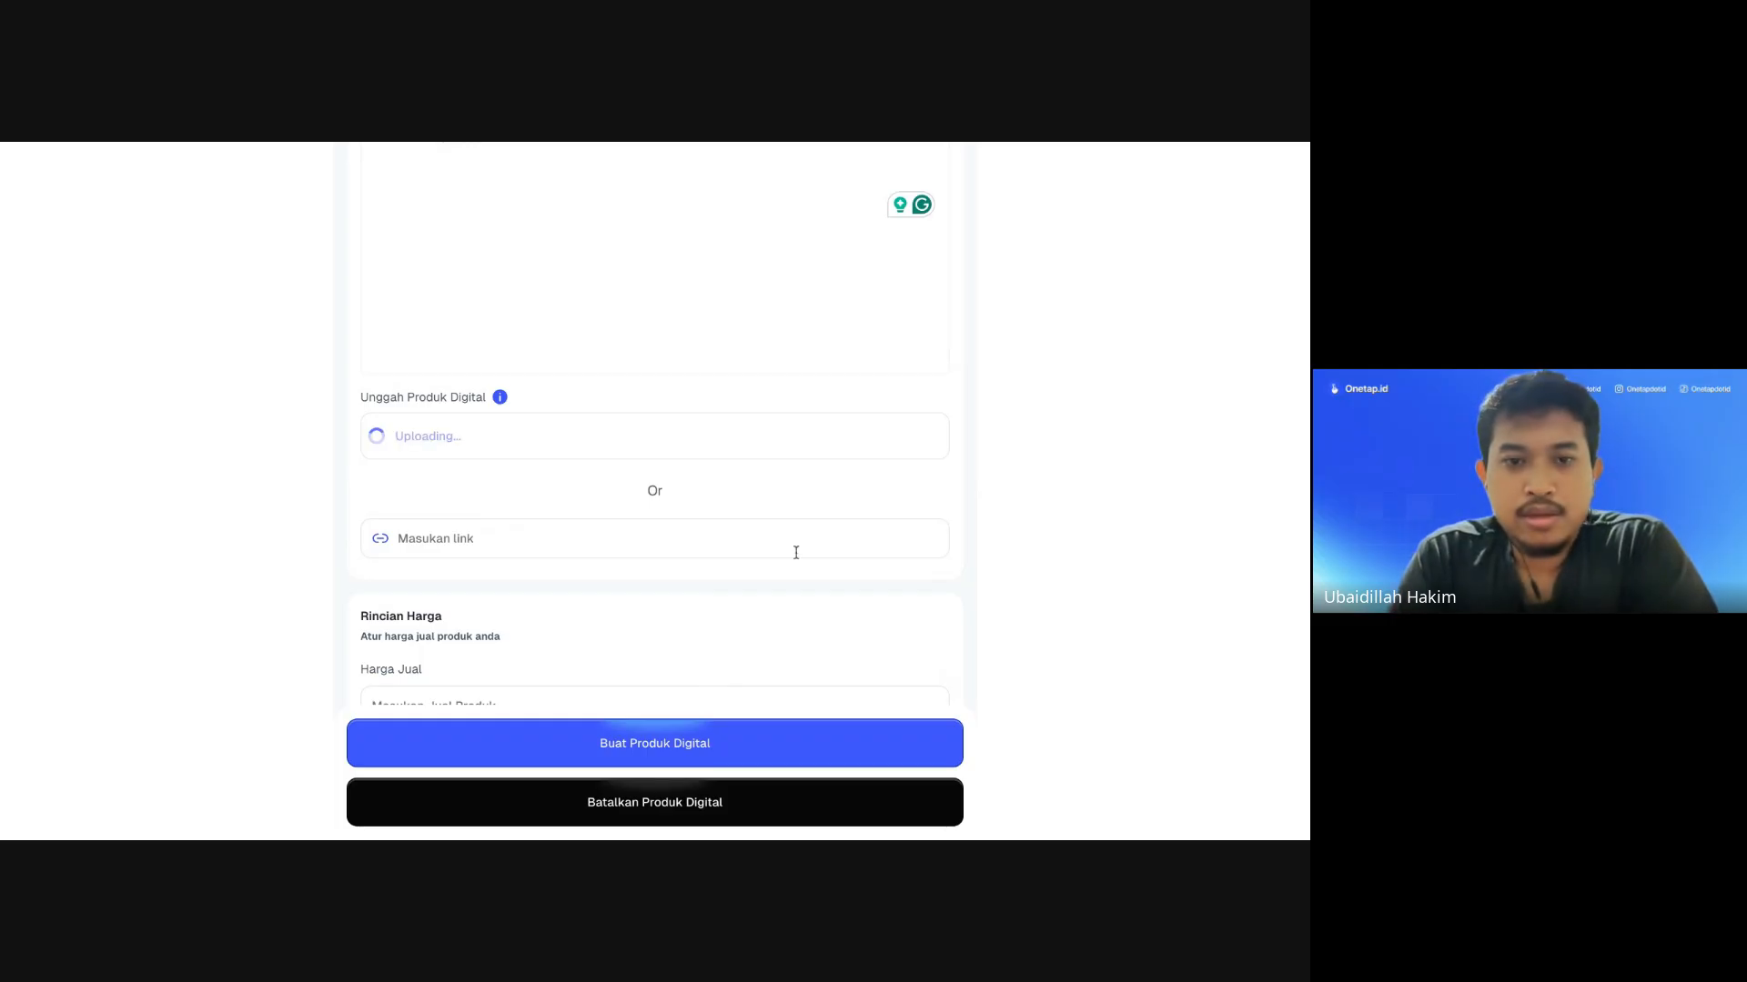
scroll(452, 507, up, 1)
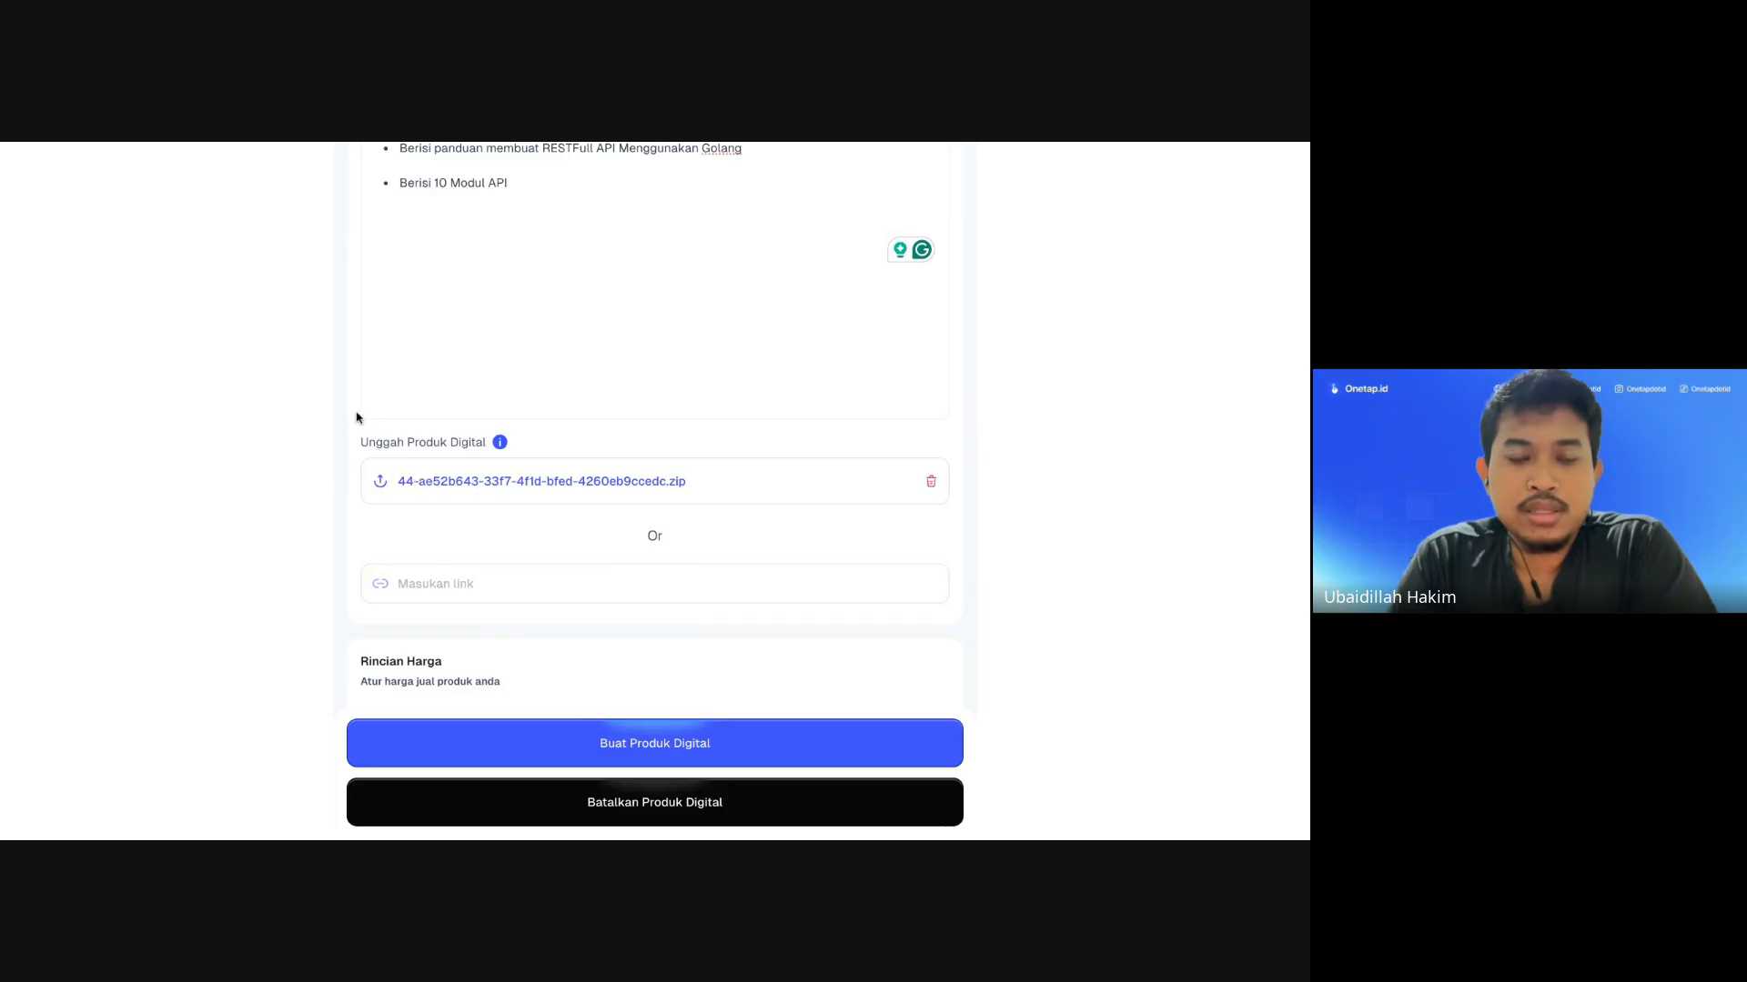
scroll(356, 414, up, 1)
scroll(477, 366, up, 3)
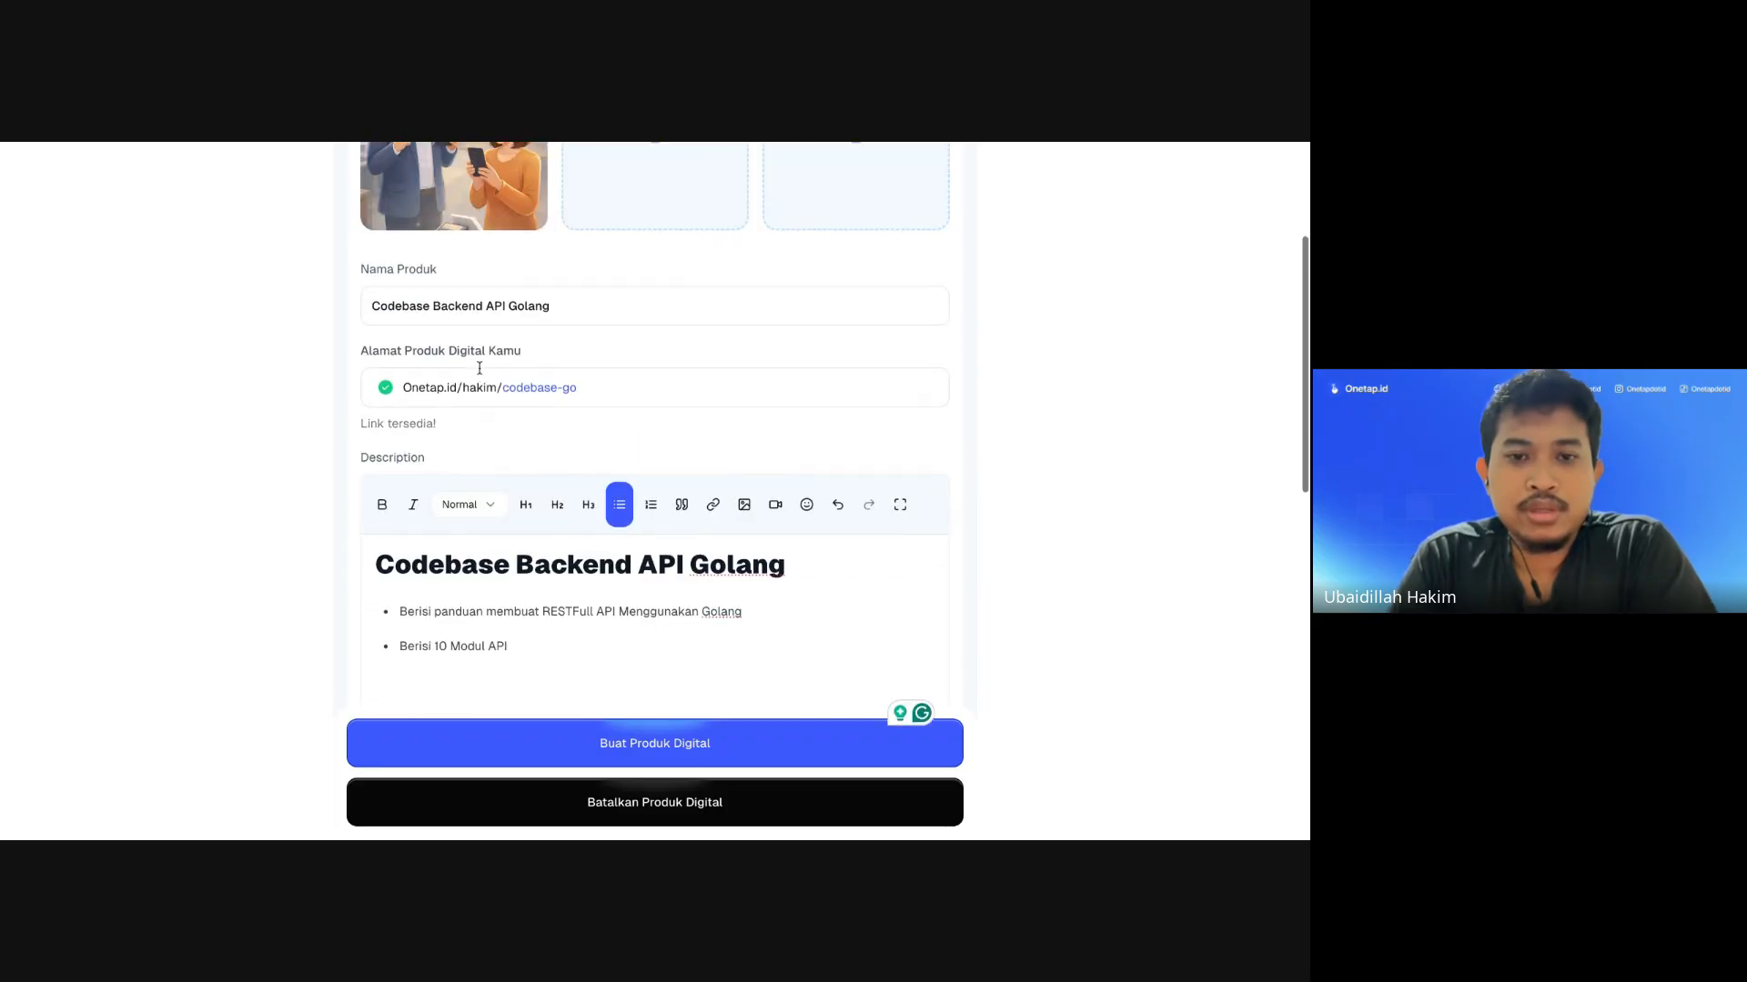
scroll(479, 367, down, 2)
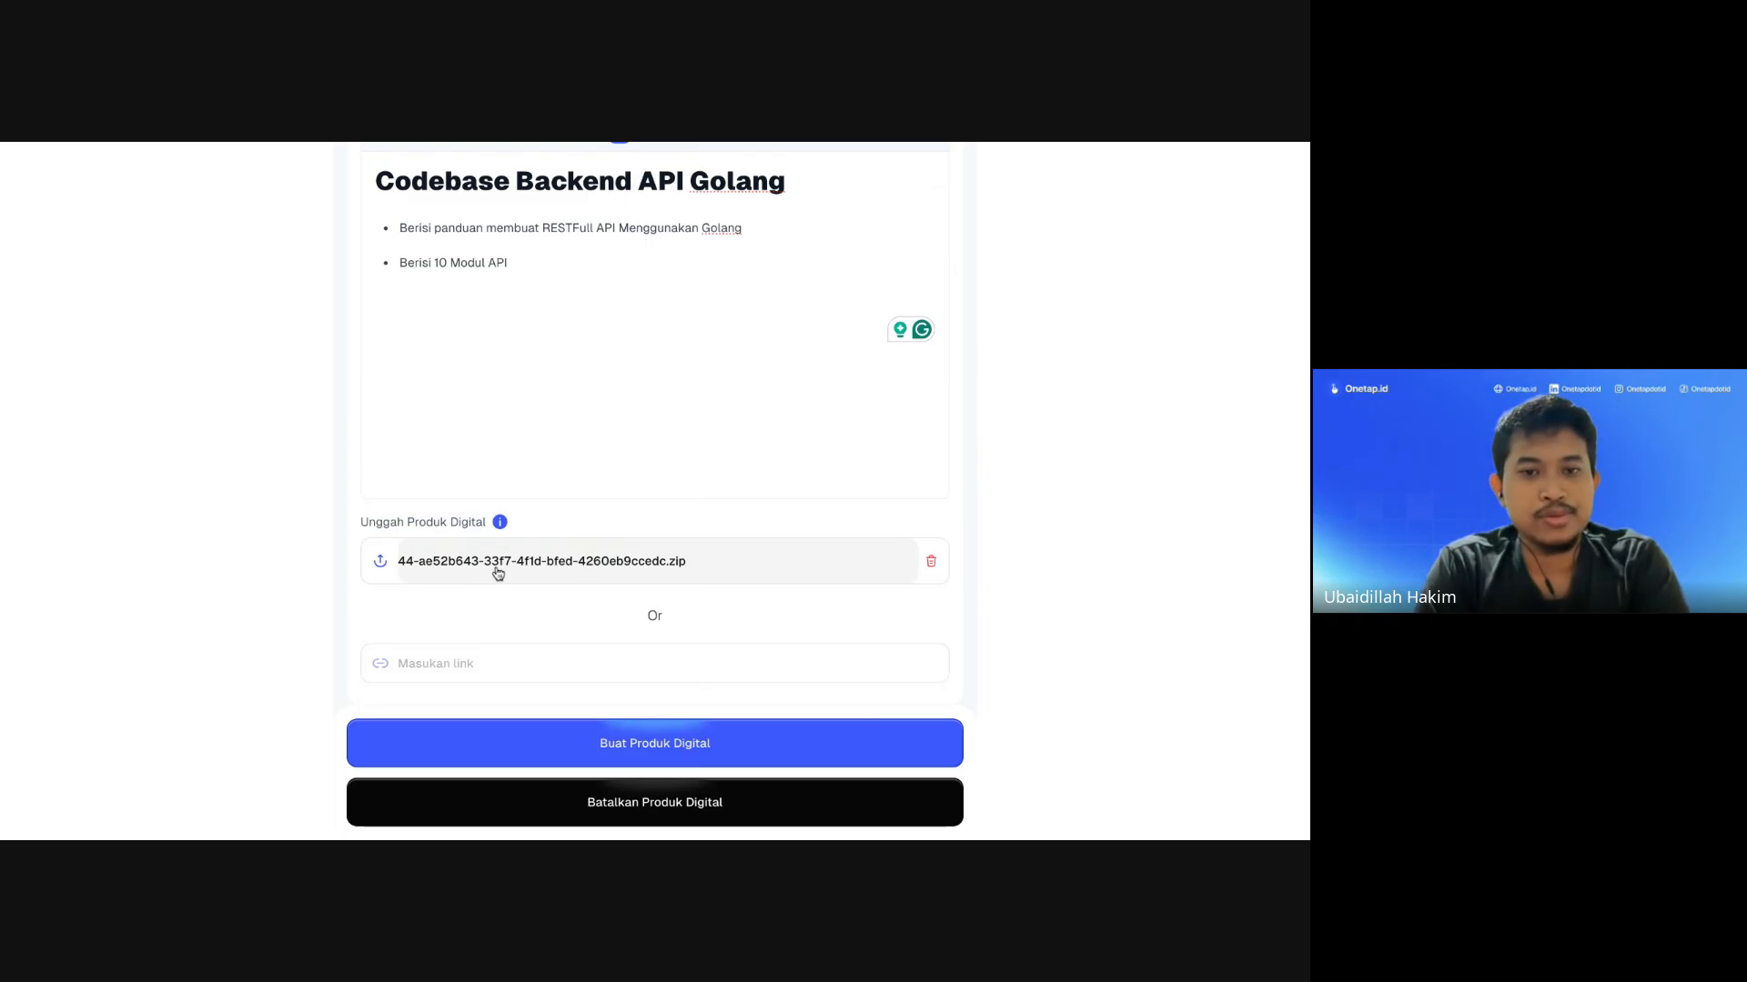
scroll(500, 572, up, 10)
scroll(498, 573, down, 10)
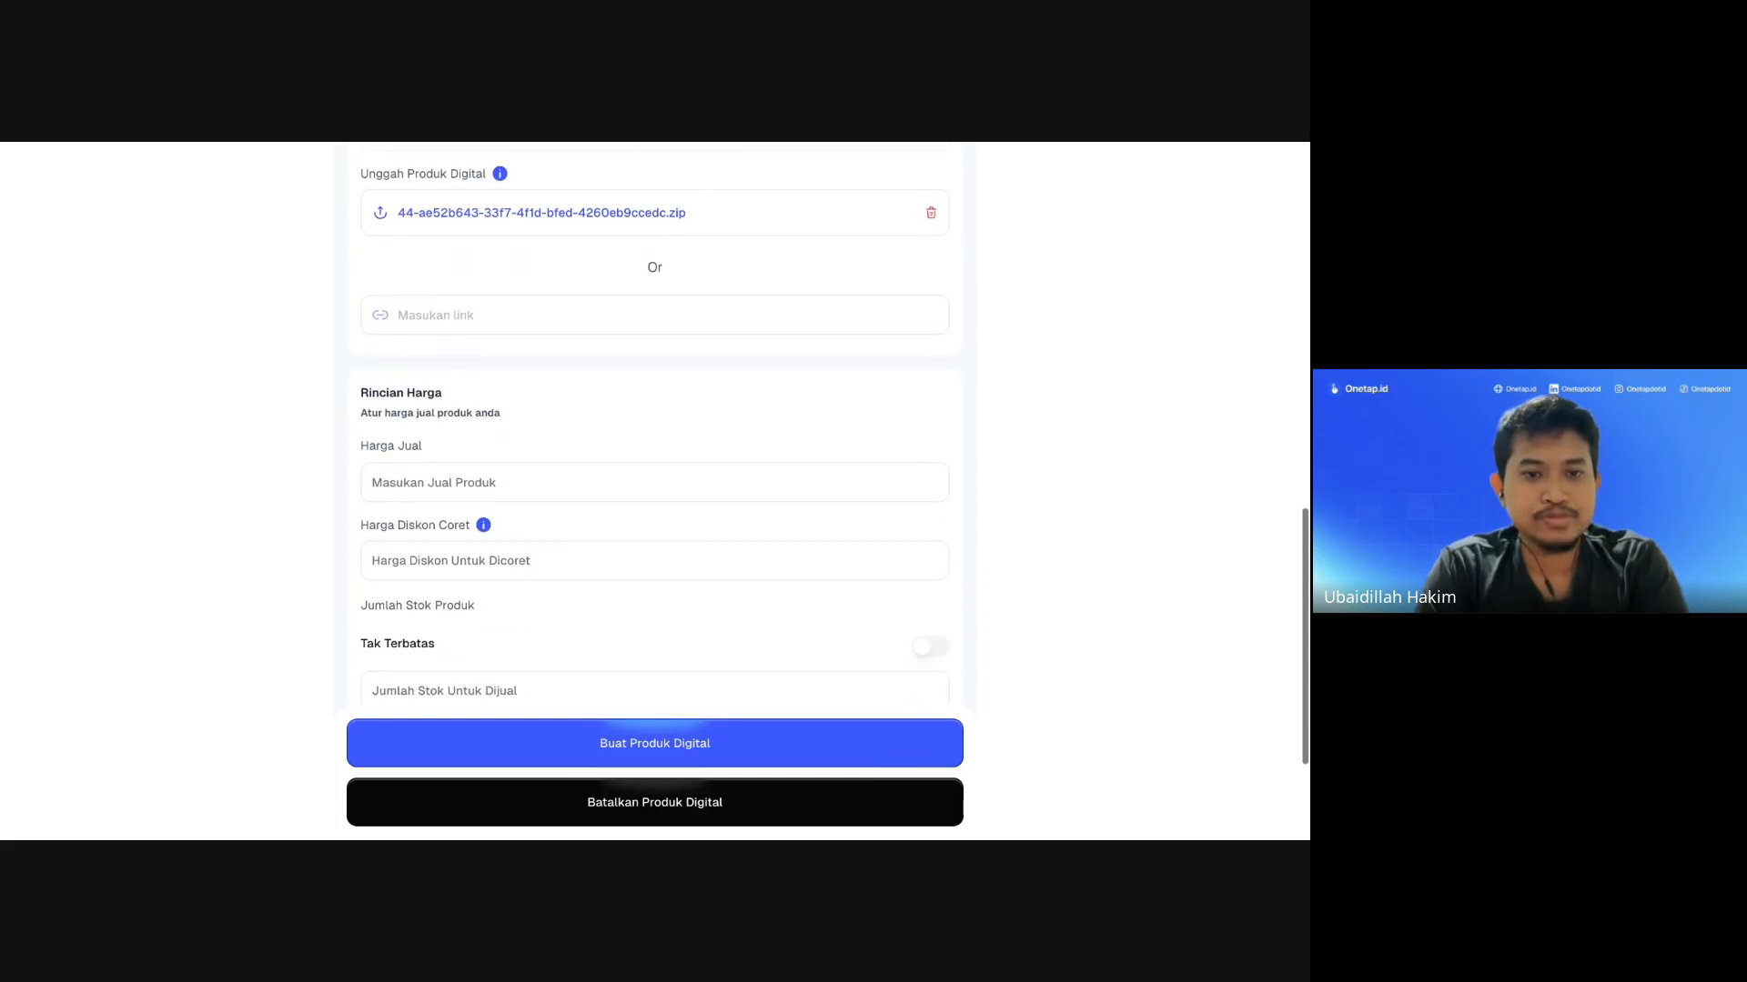
Step: Set the selling price to Rp 400.000 and the strikethrough discount price to Rp 1.200.000
click(504, 394)
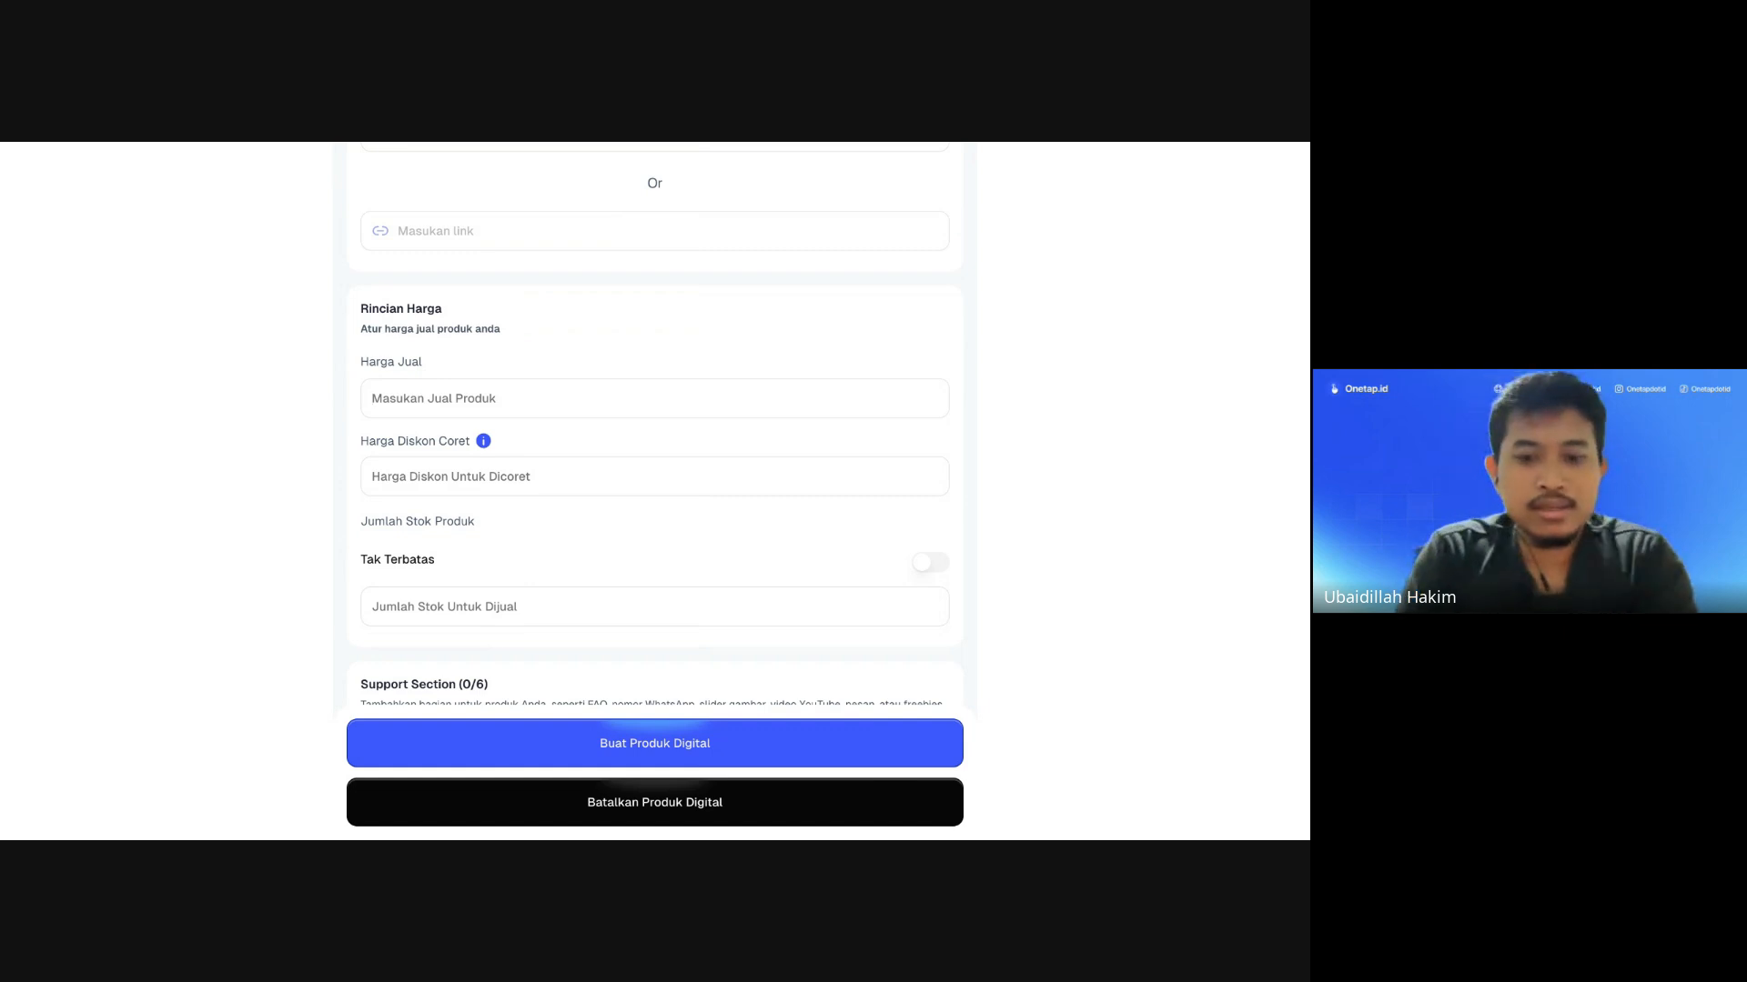
text(4)
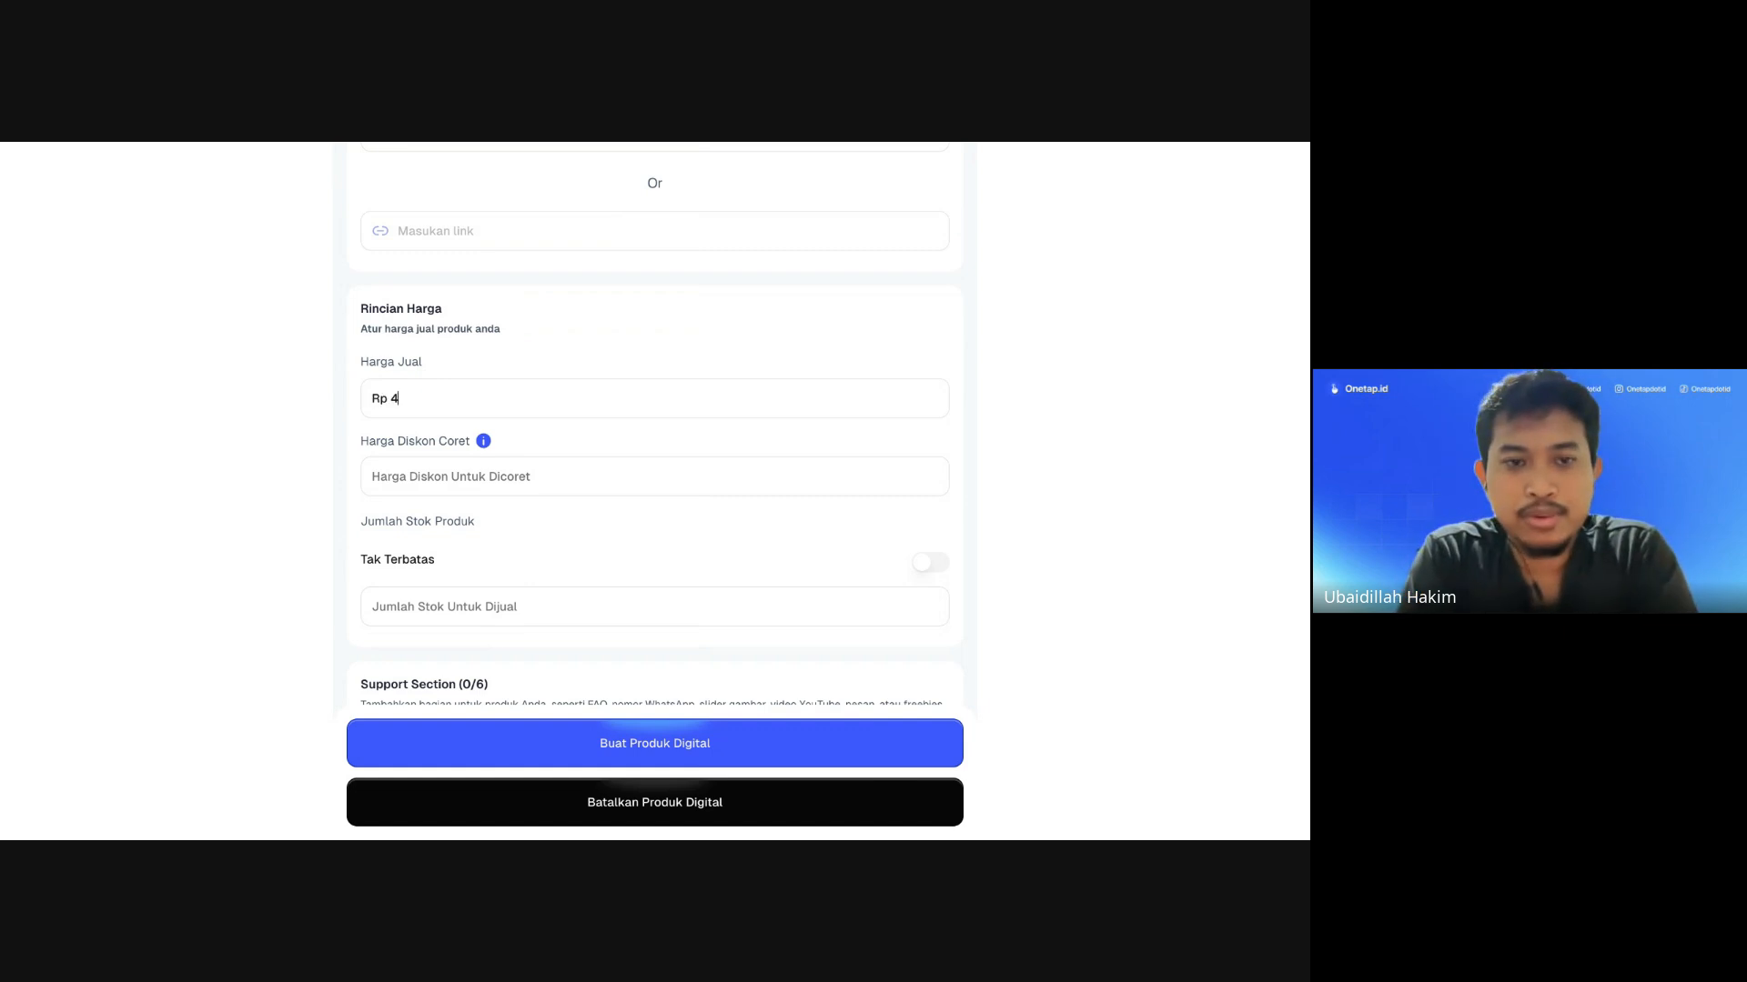
text(00.000)
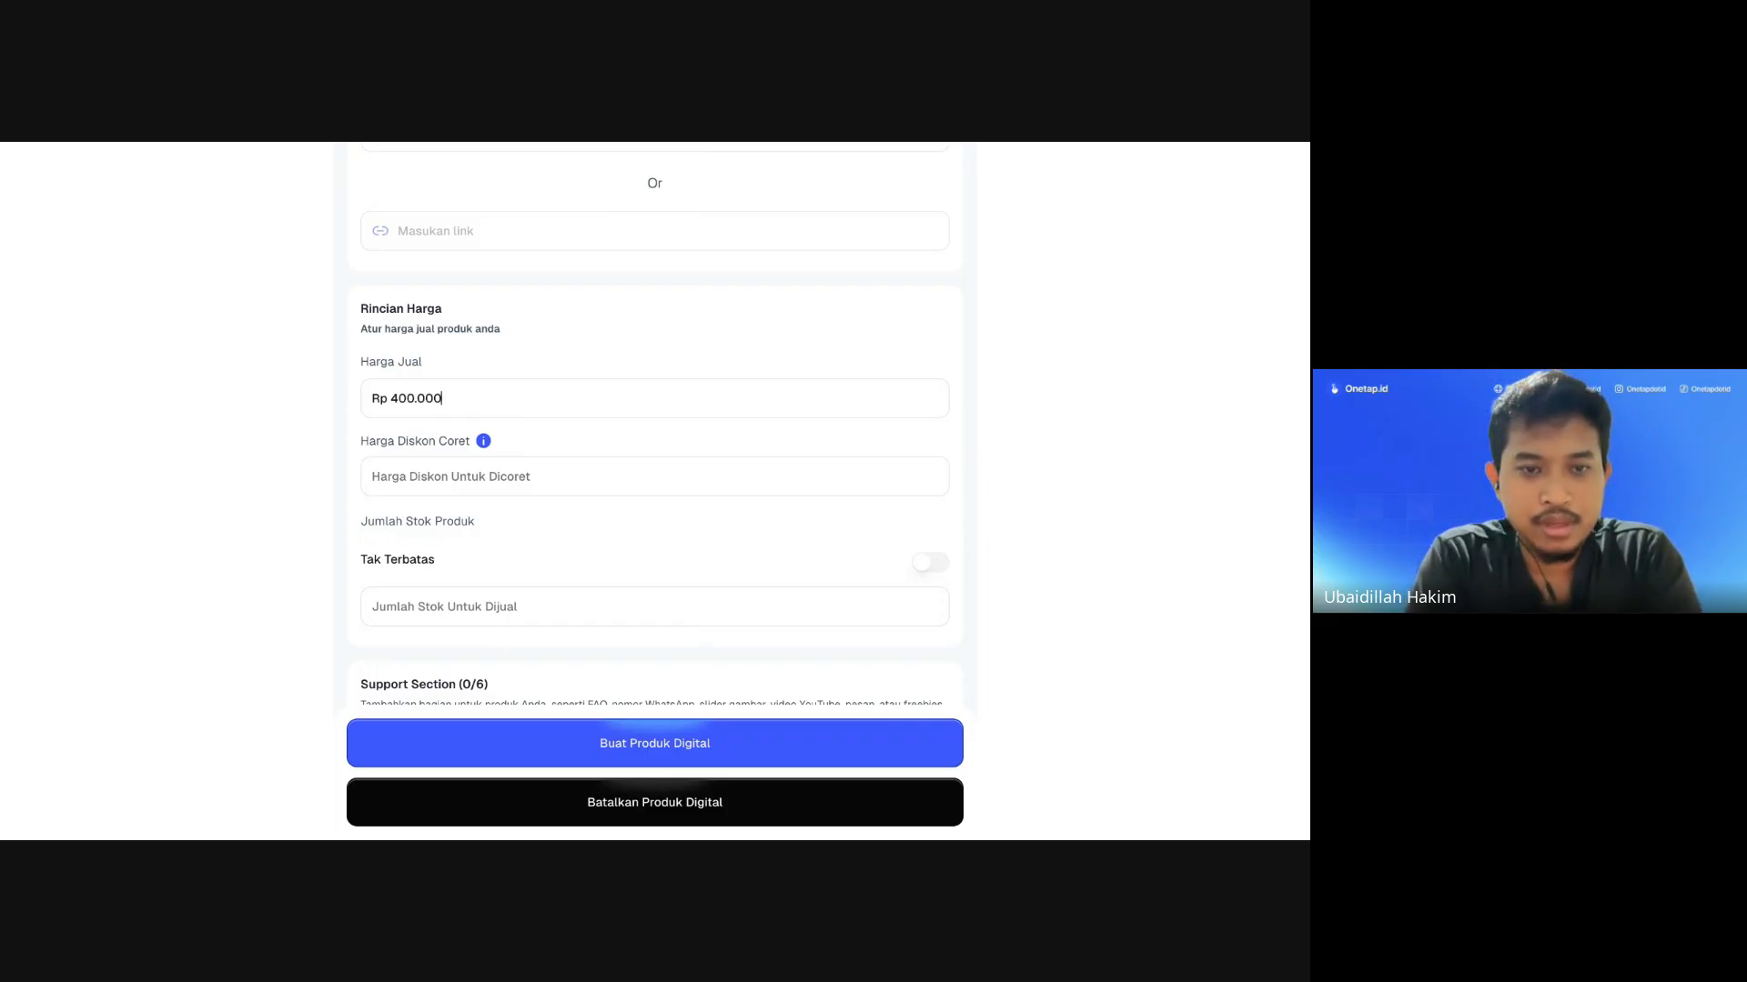
scroll(523, 441, down, 1)
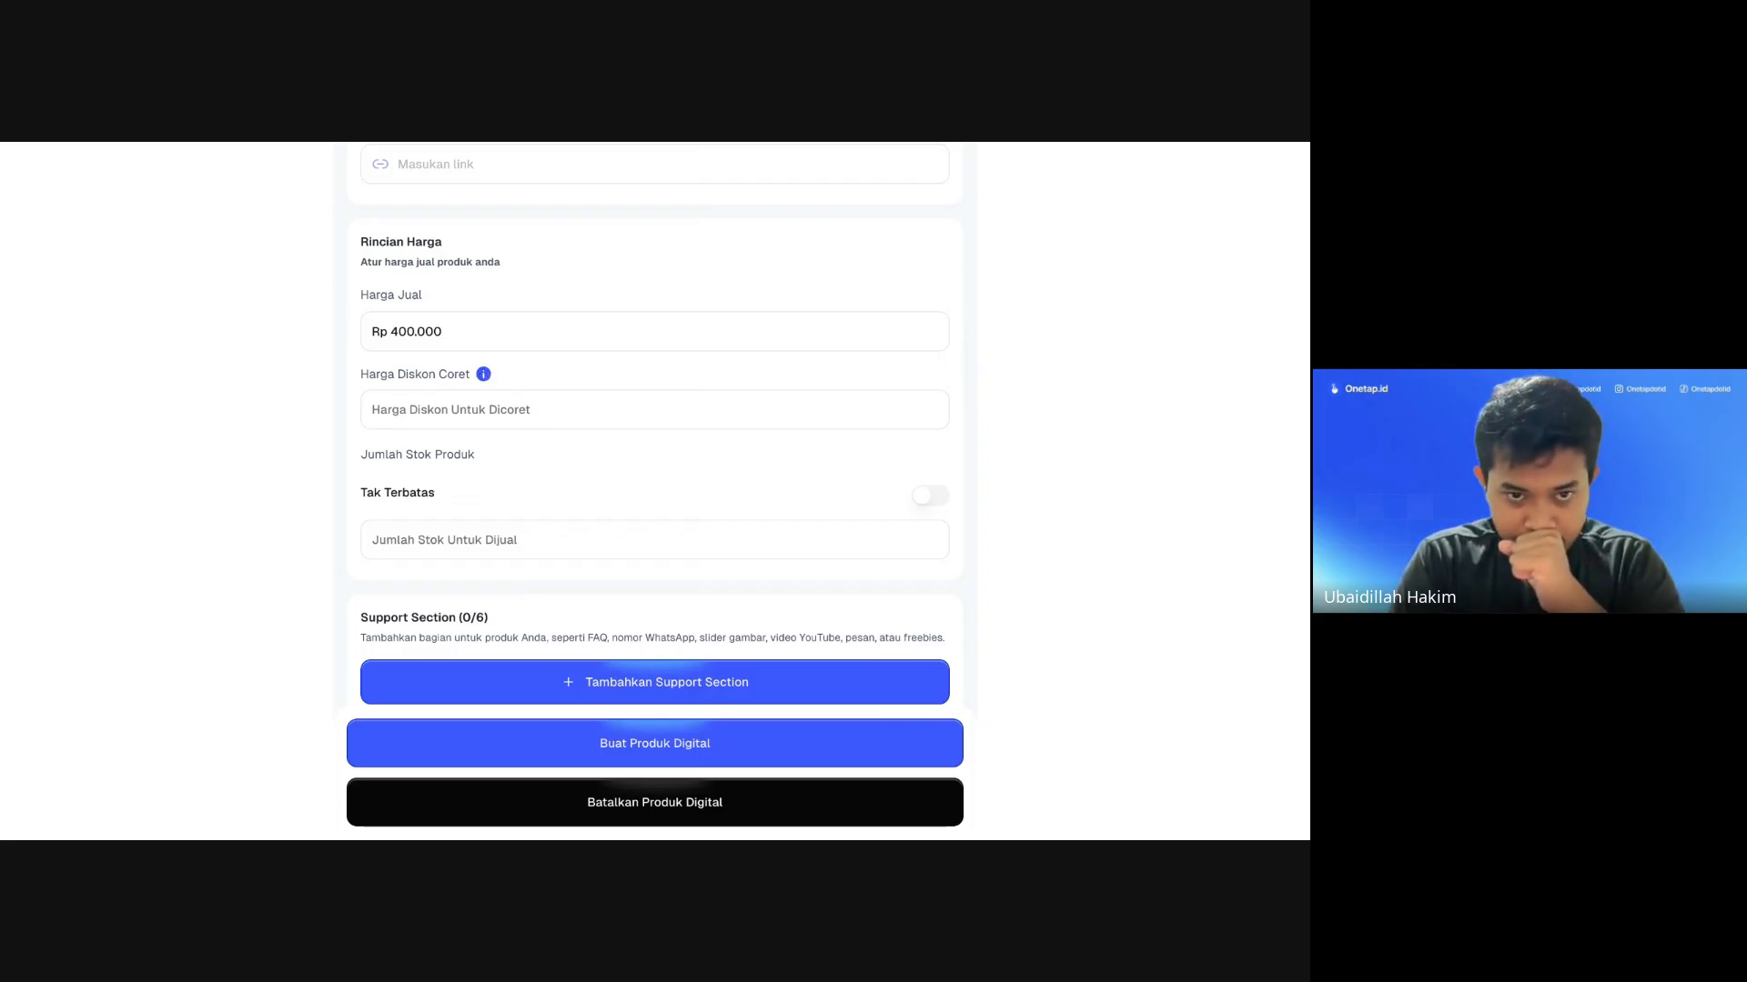
click(483, 376)
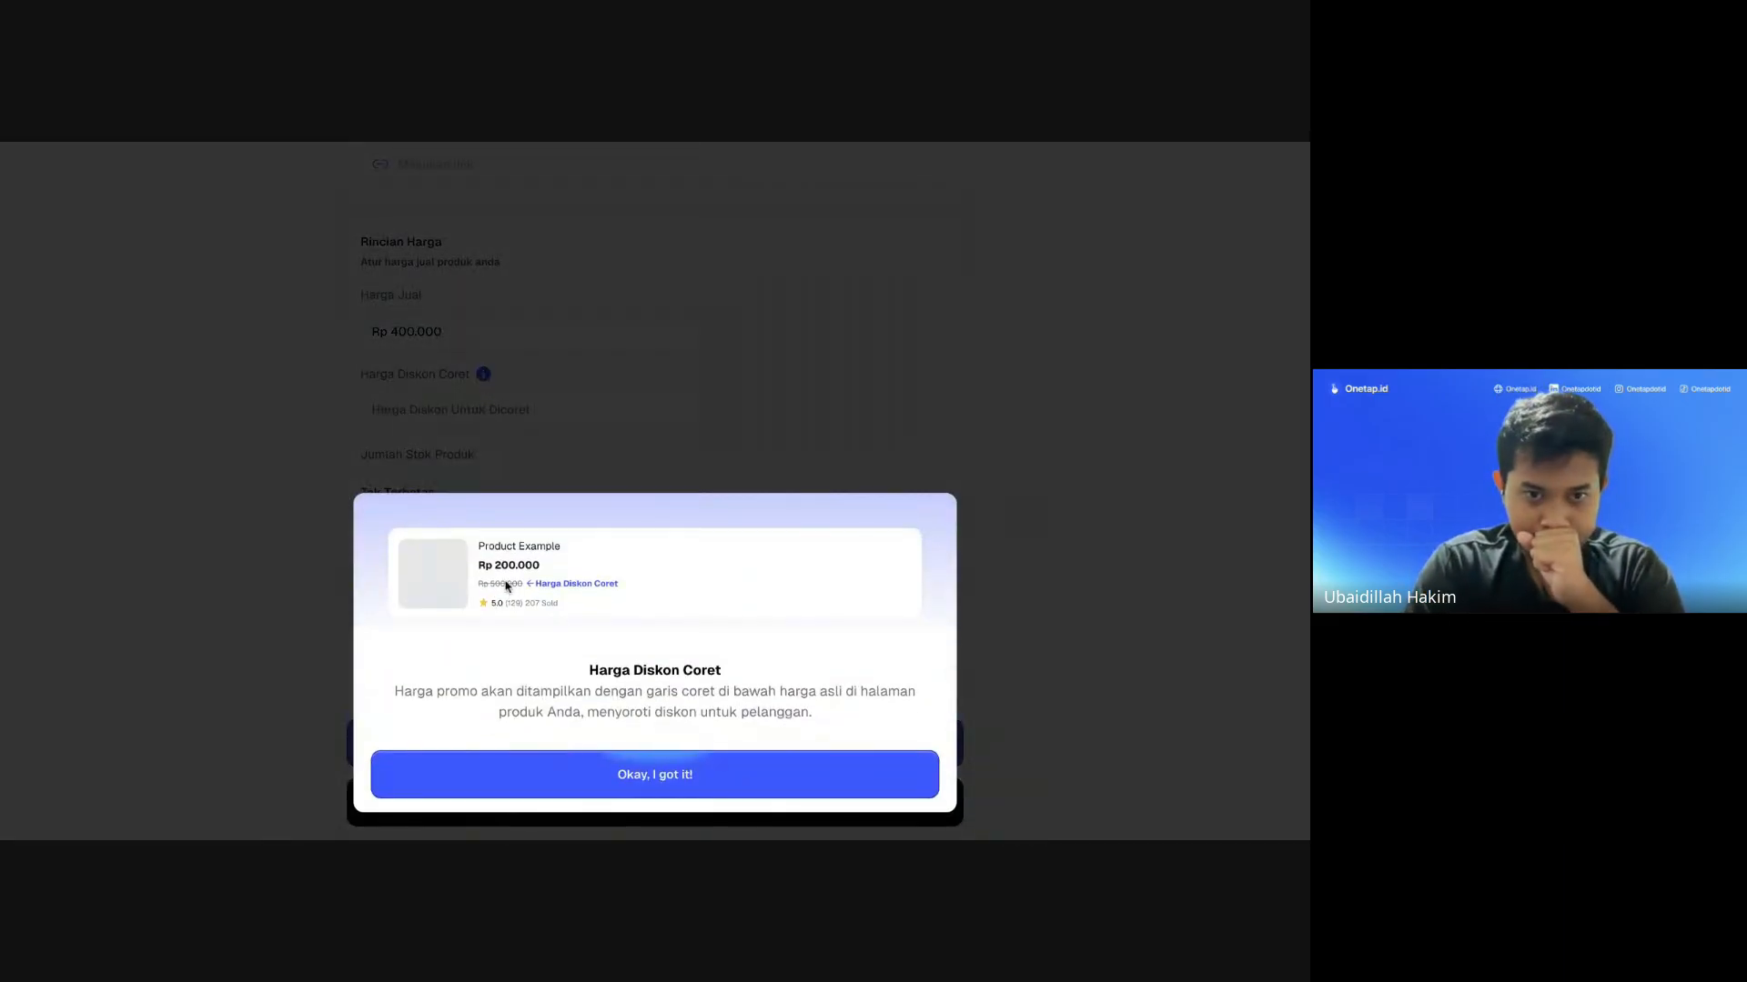
click(588, 769)
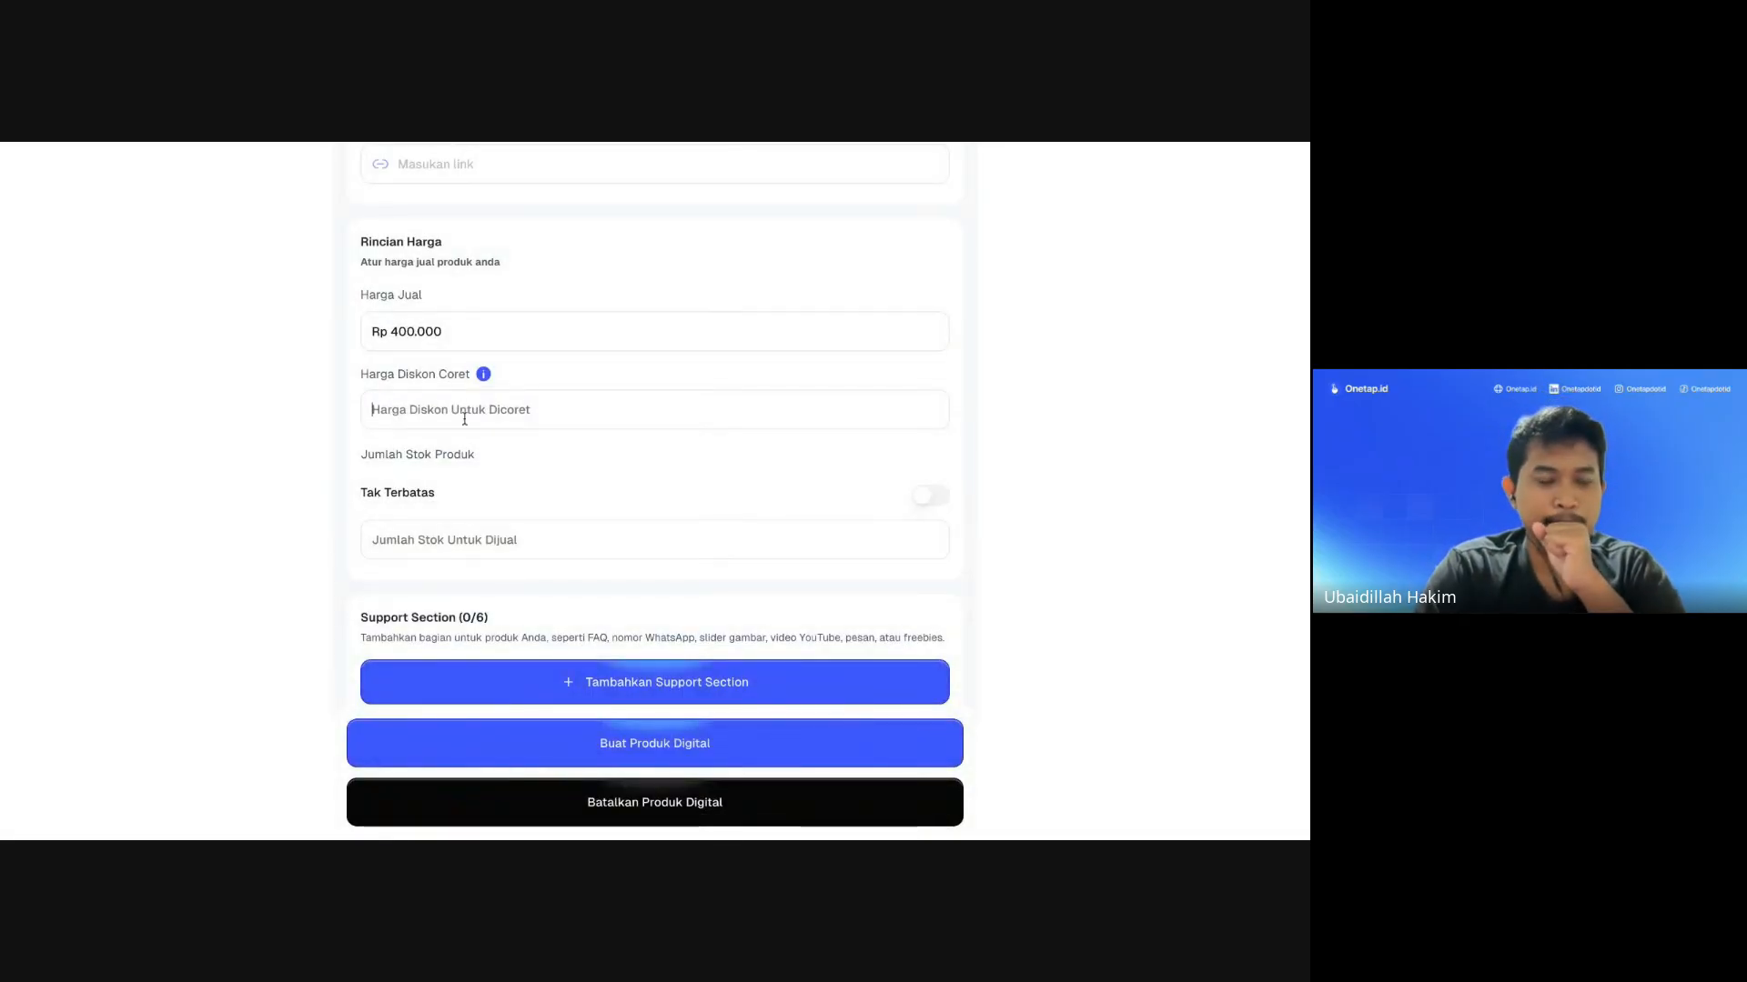
text(12000000)
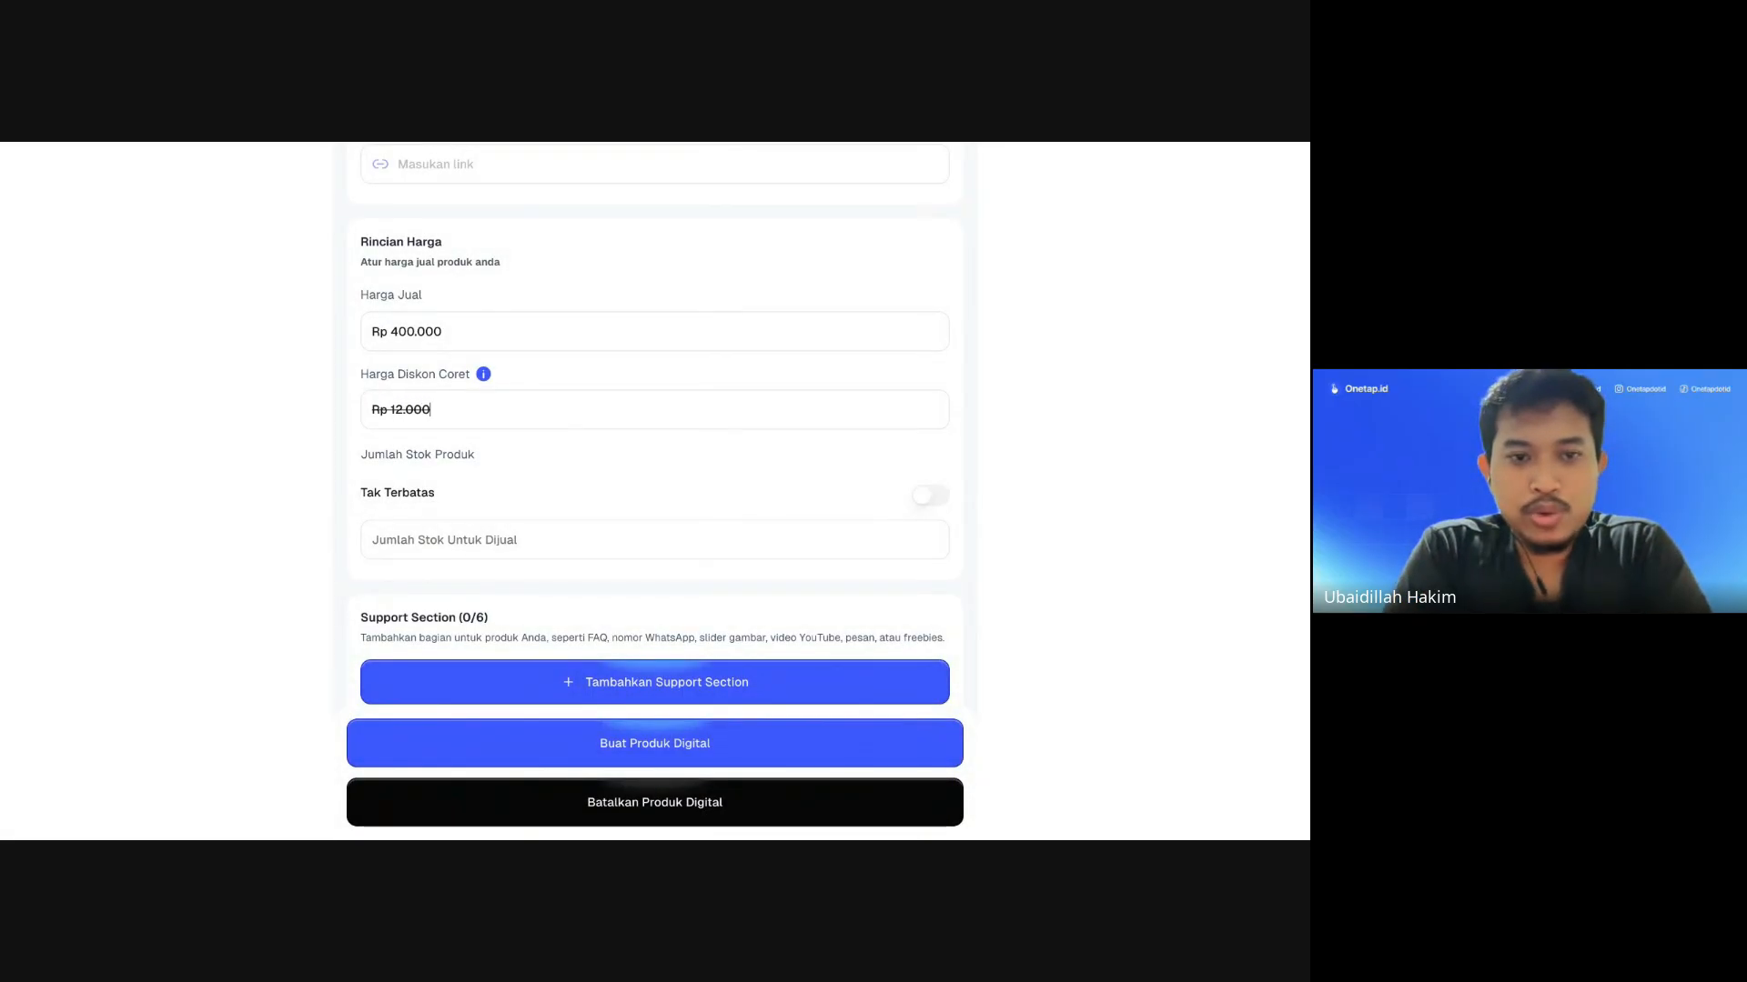
key(BackSpace)
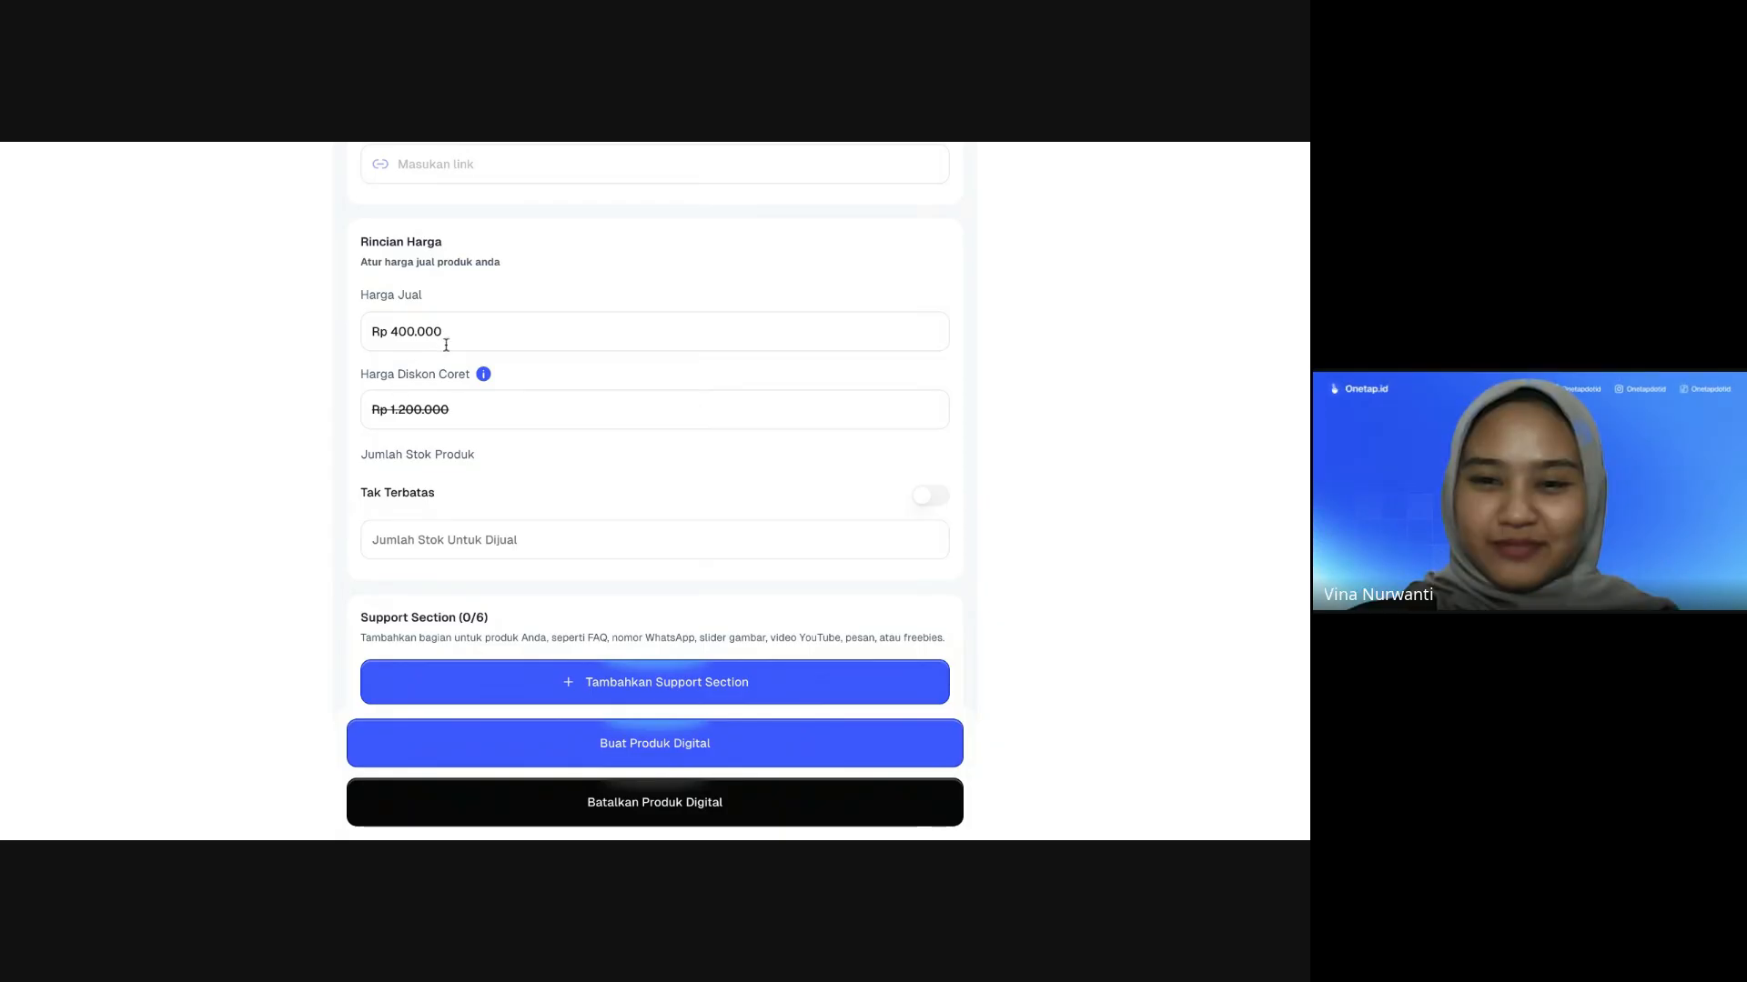
click(483, 374)
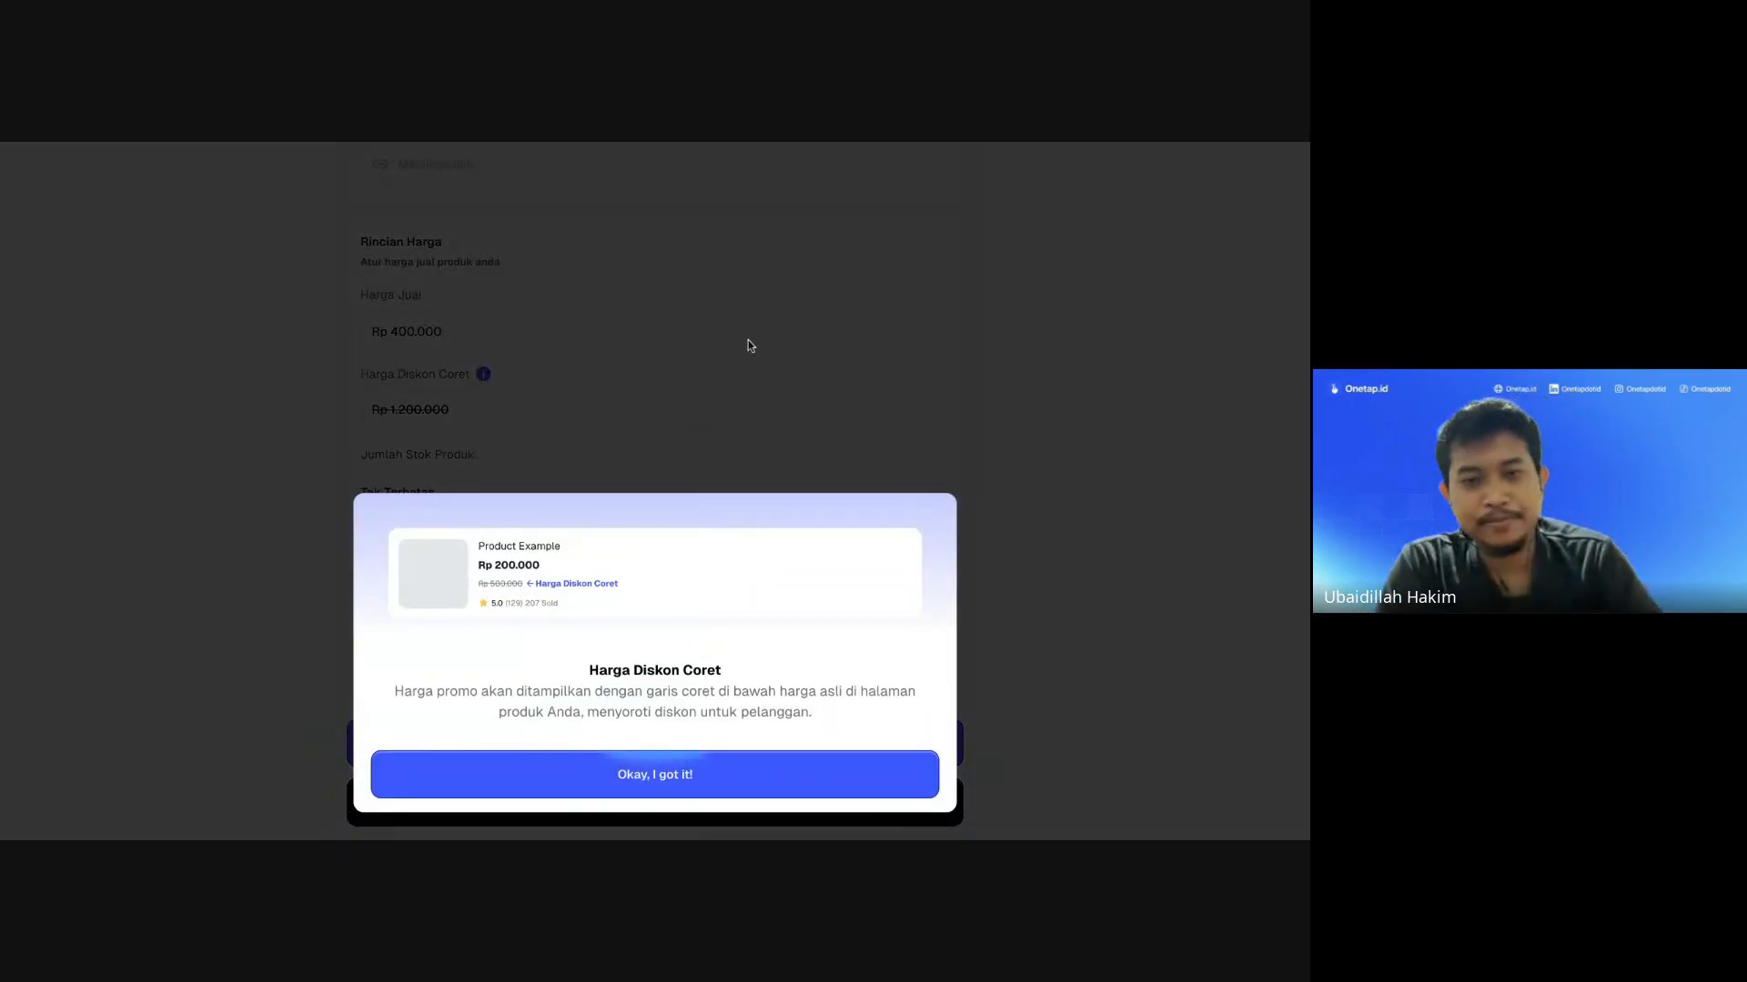
click(764, 319)
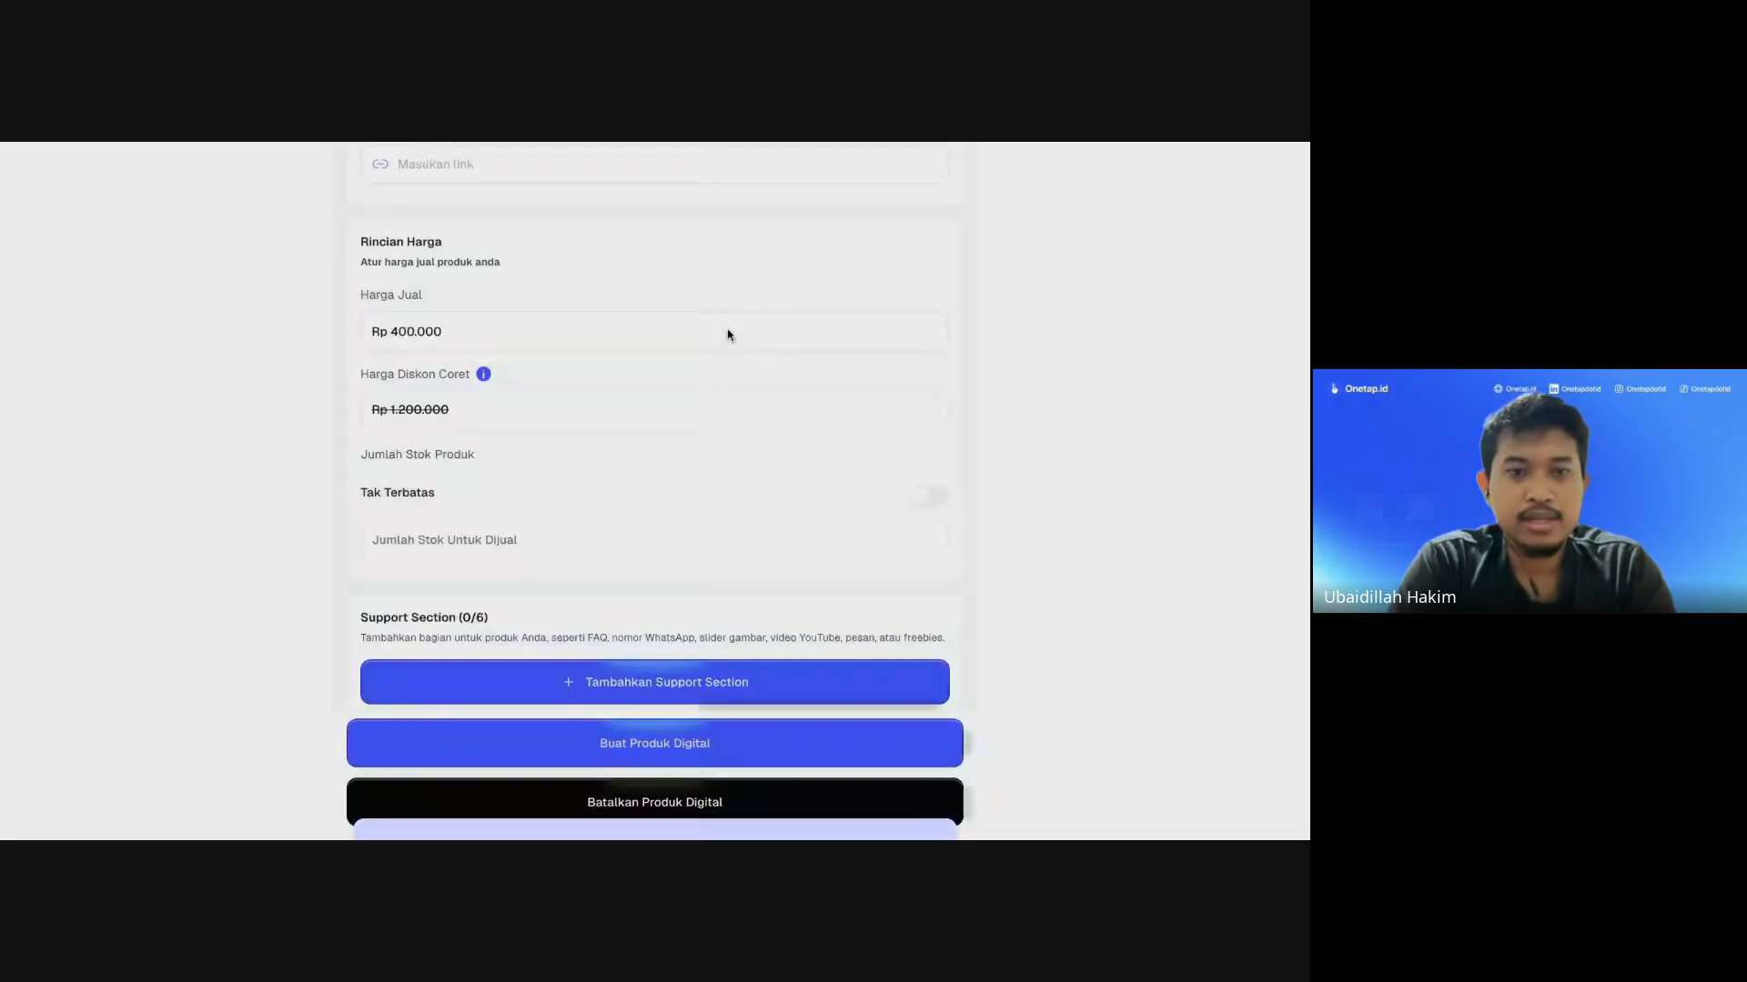
Step: Limit the stock for sale to 2 units instead of unlimited
scroll(511, 474, up, 3)
scroll(514, 477, down, 3)
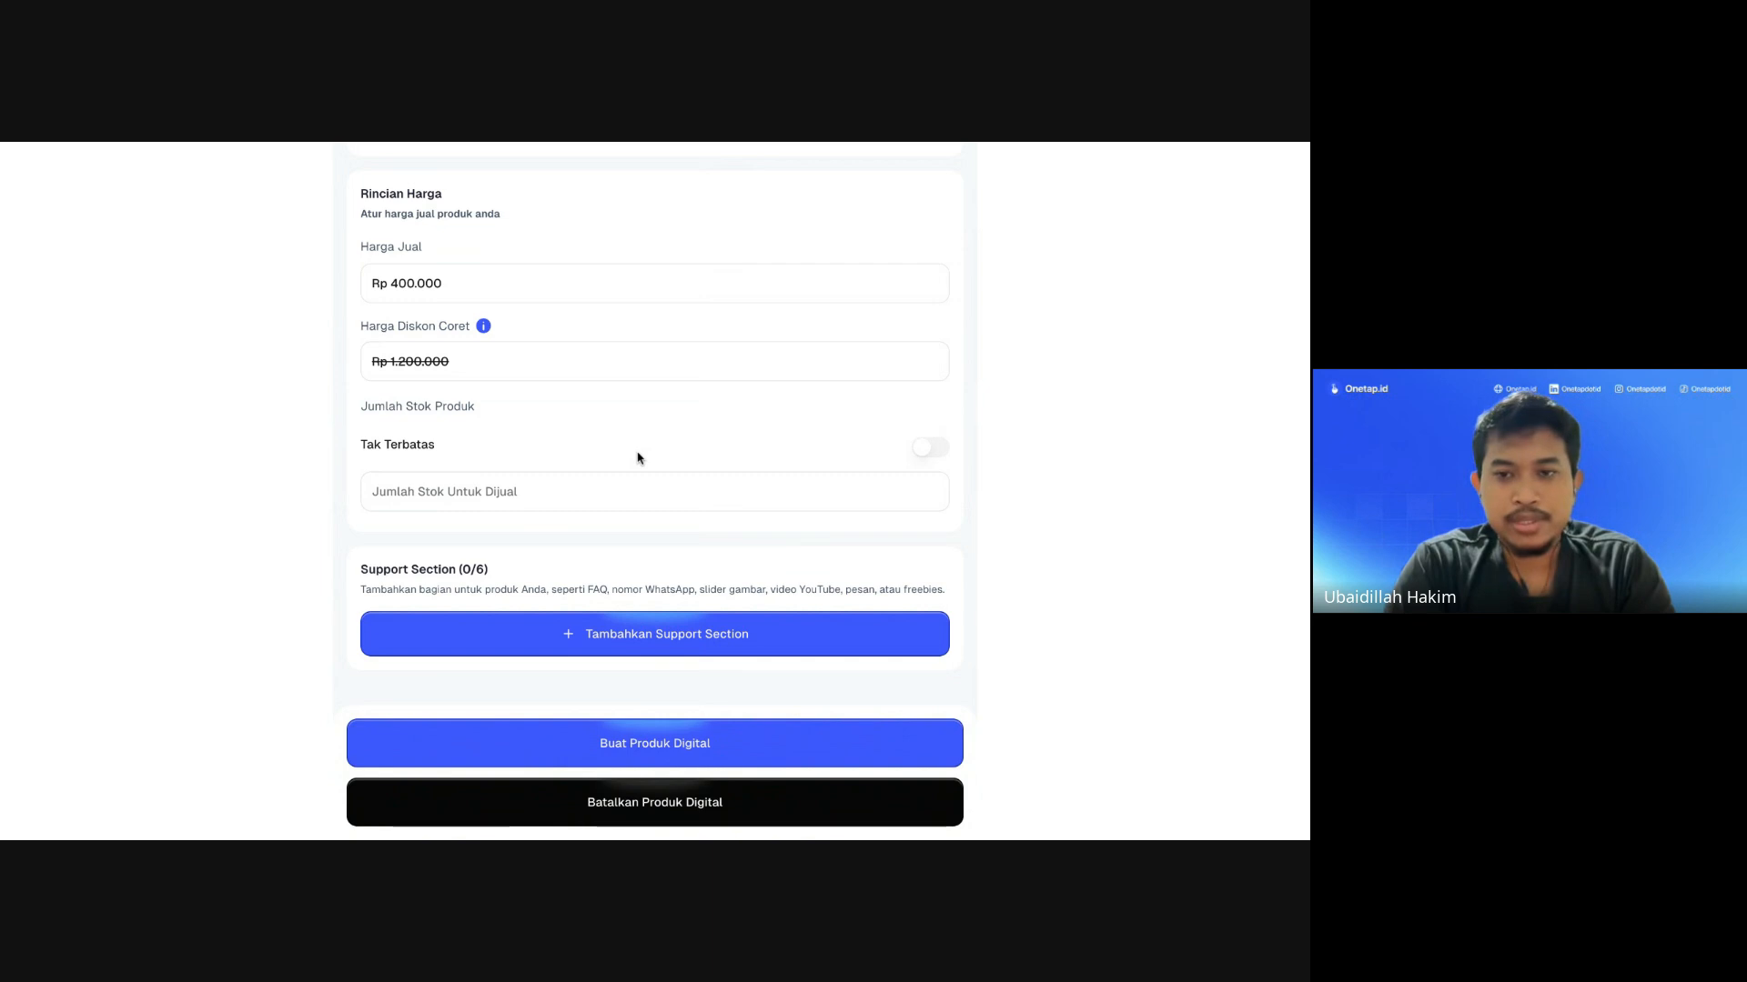
click(928, 449)
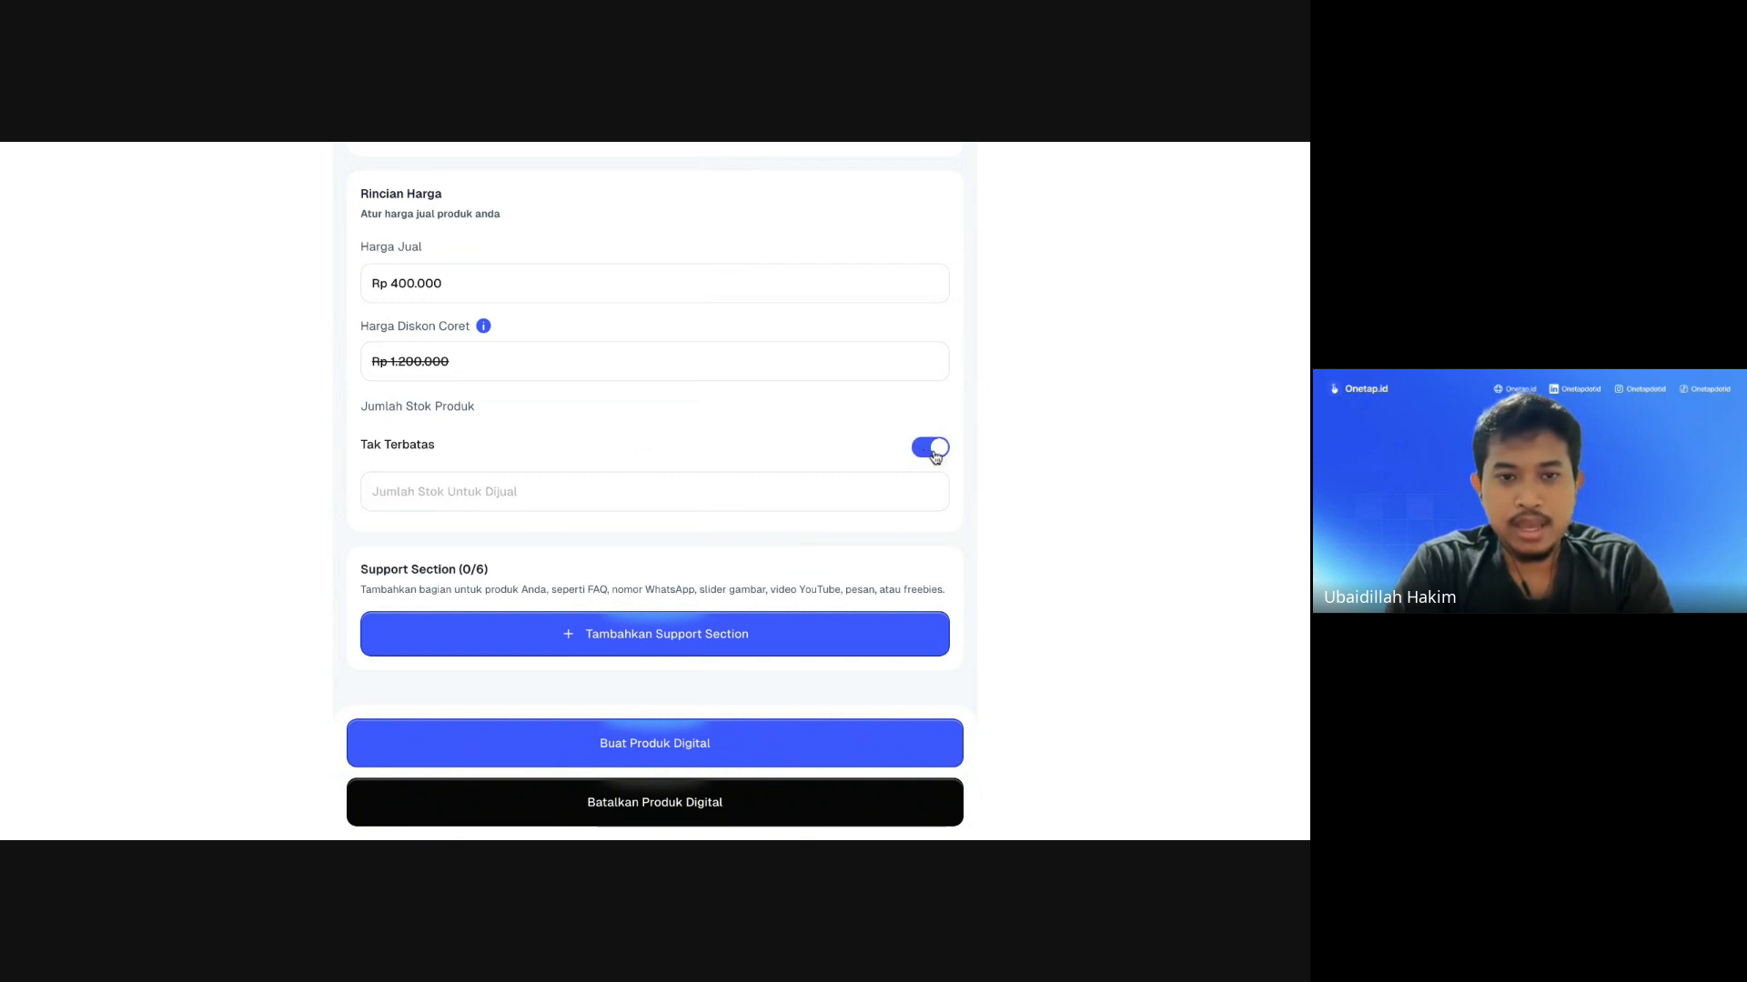
click(932, 449)
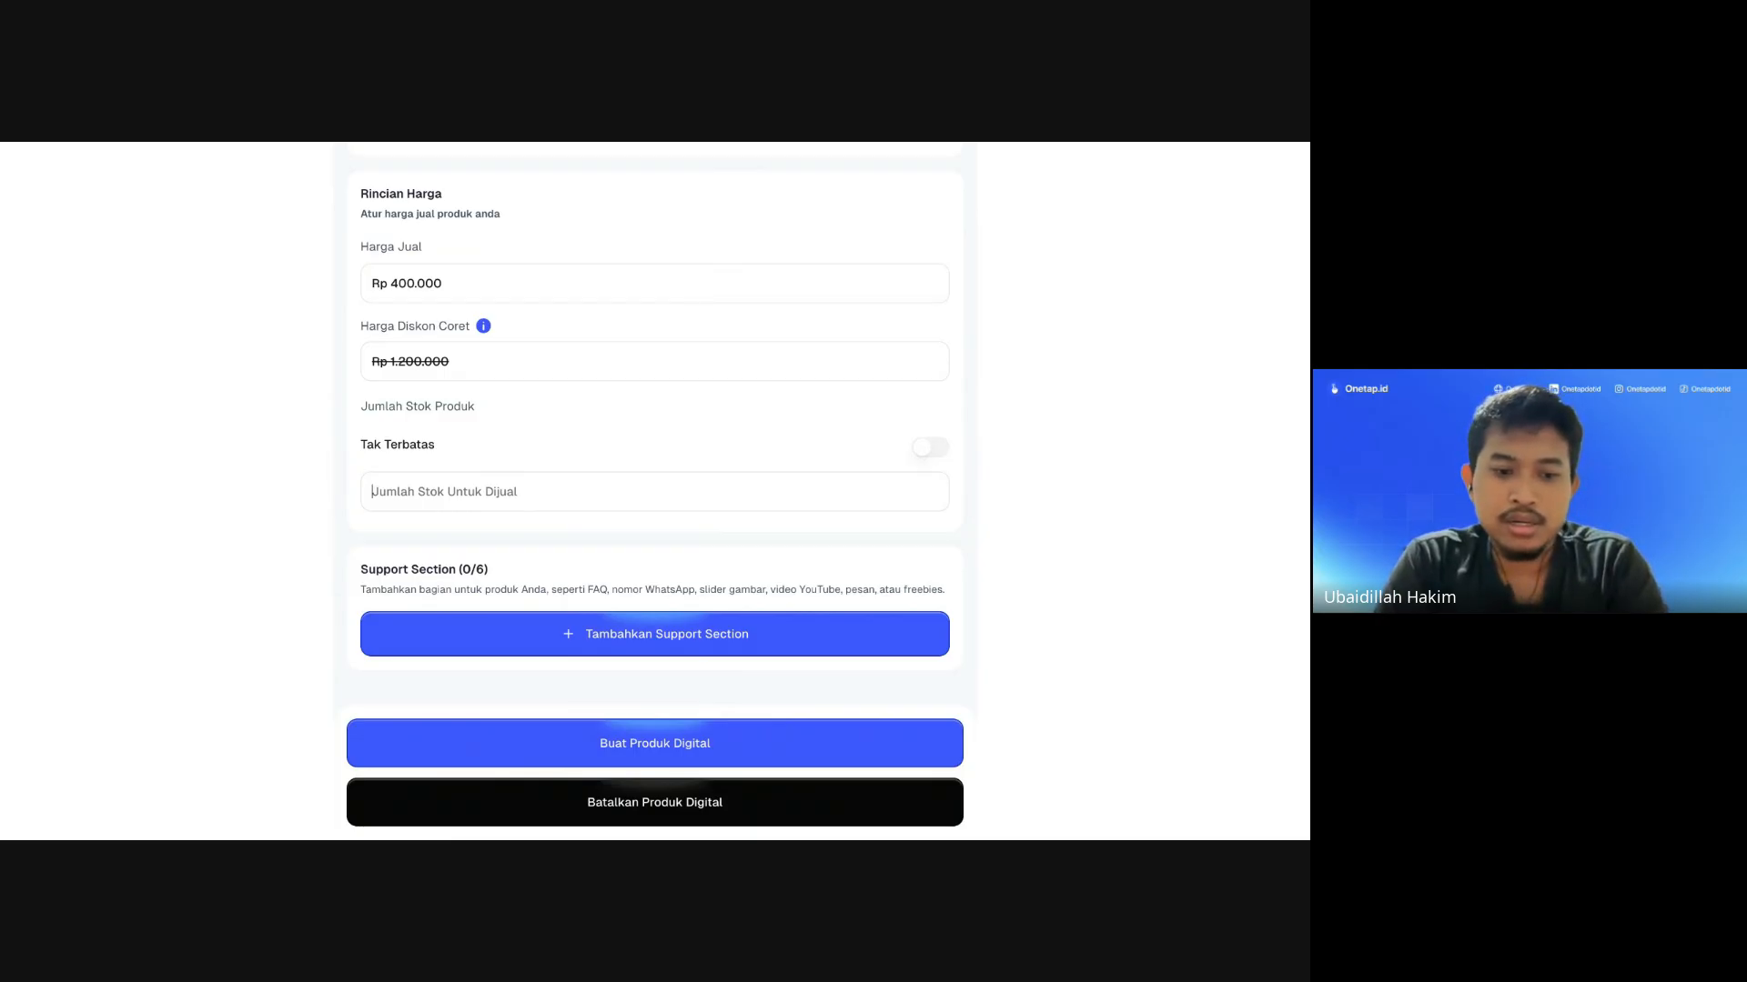
text(2)
scroll(752, 432, up, 1)
scroll(752, 430, down, 1)
scroll(752, 429, up, 10)
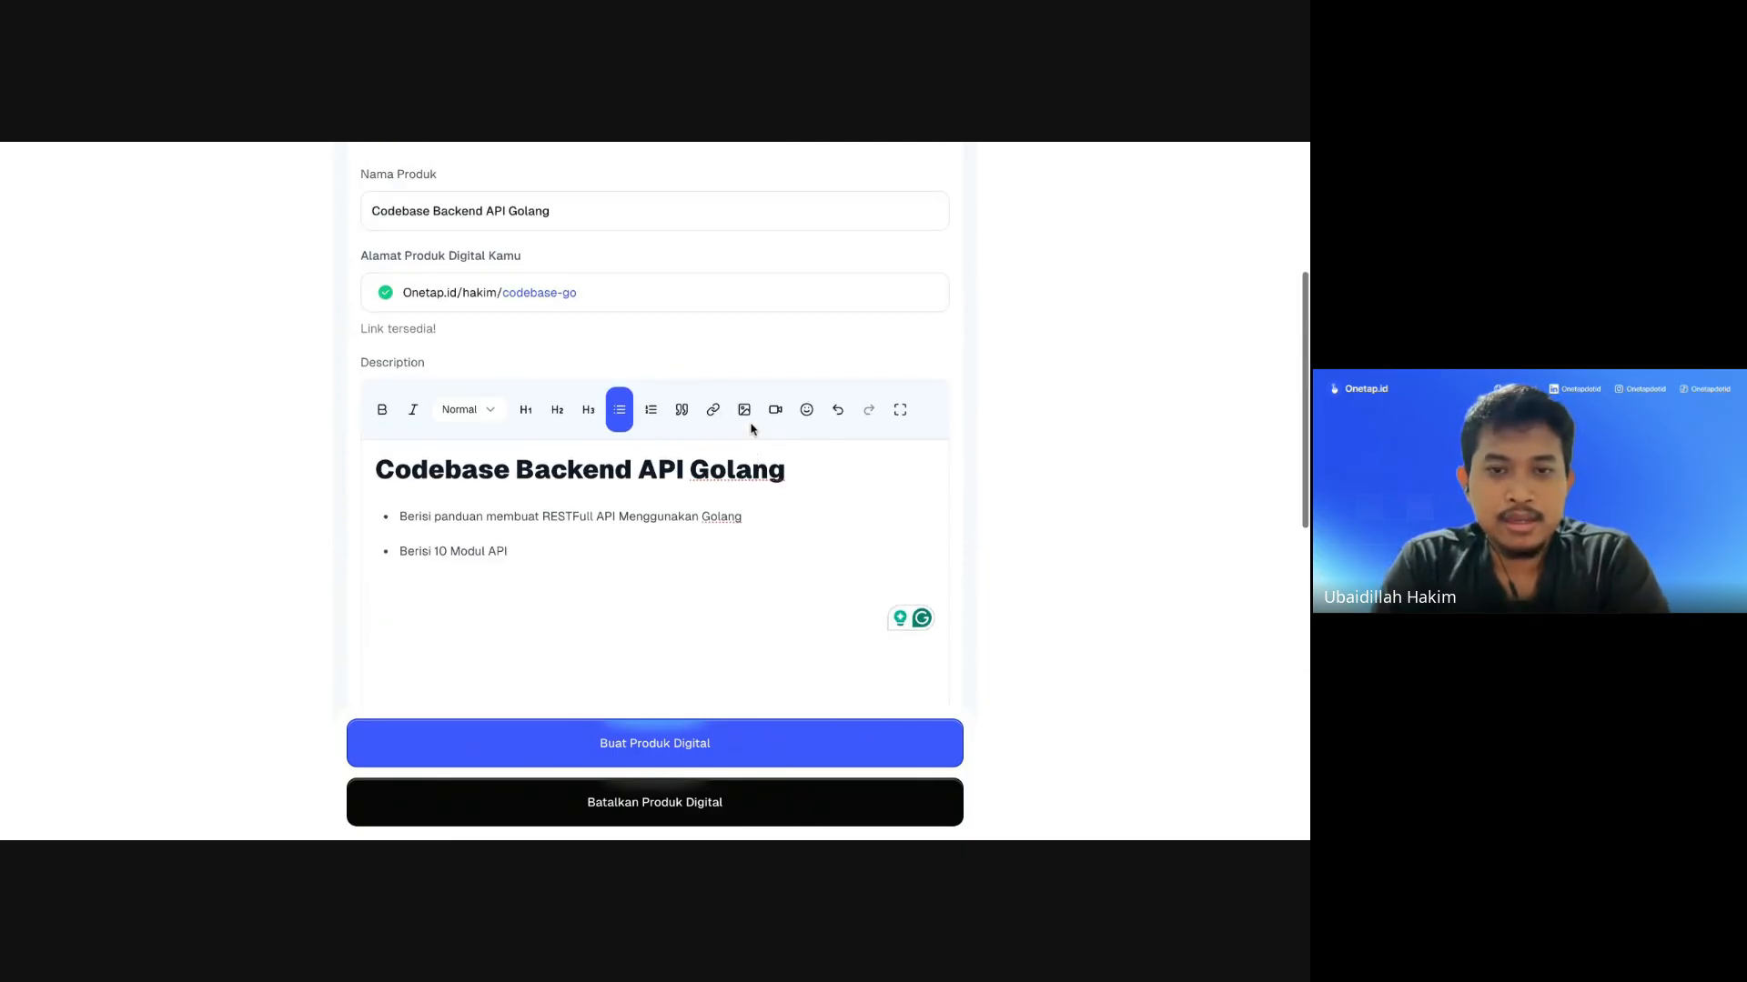
scroll(752, 430, down, 10)
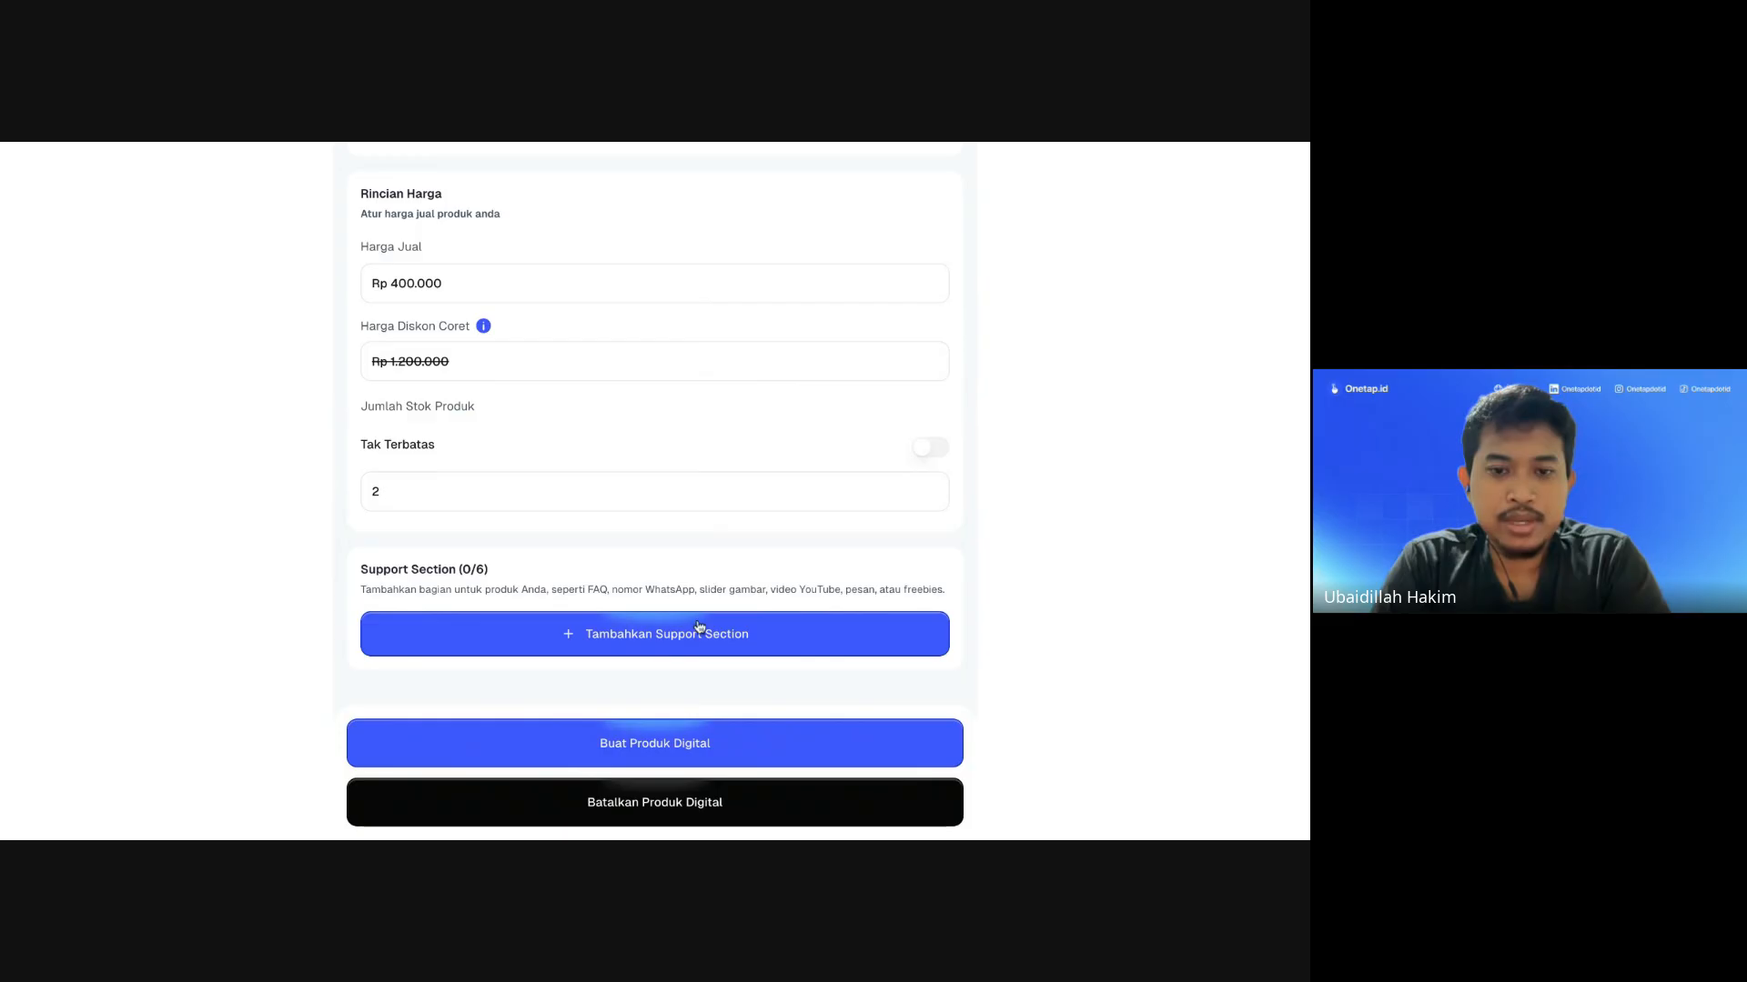
Step: Add a Slider Gambar section from the Pilih Support Section list
click(698, 630)
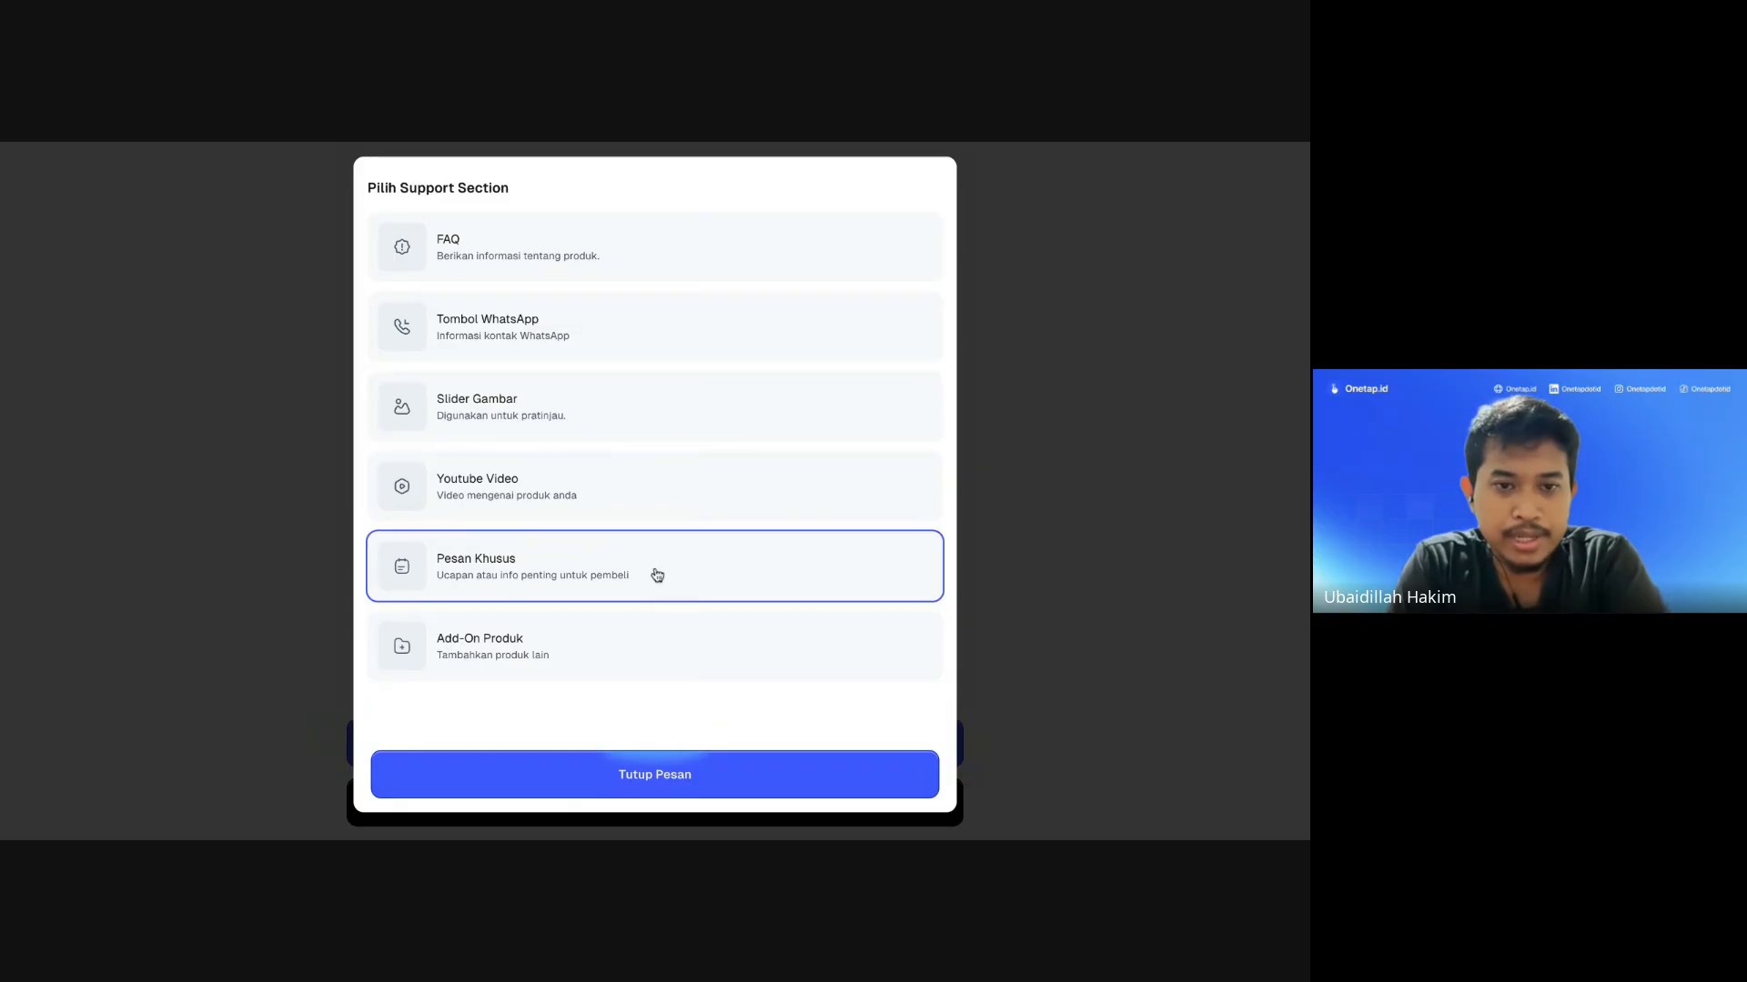
click(651, 425)
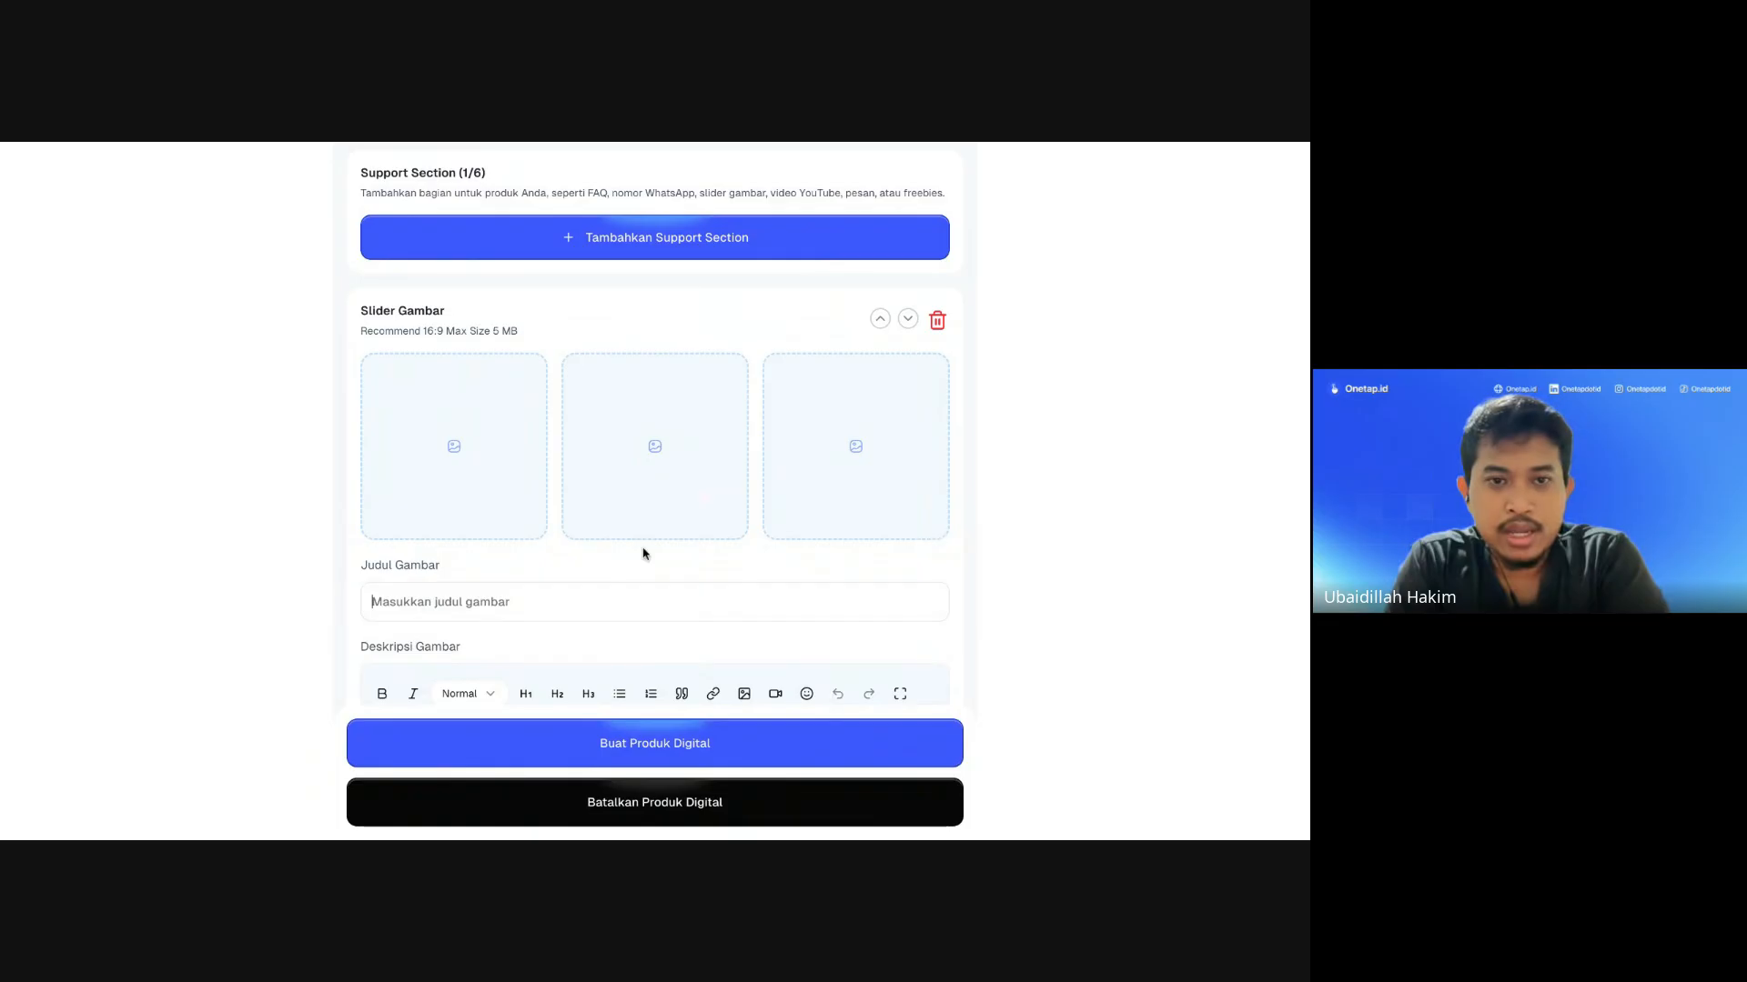
Step: Upload two slider images and title the slider 'Sneakpeek Module API'
scroll(645, 552, up, 10)
scroll(643, 549, down, 10)
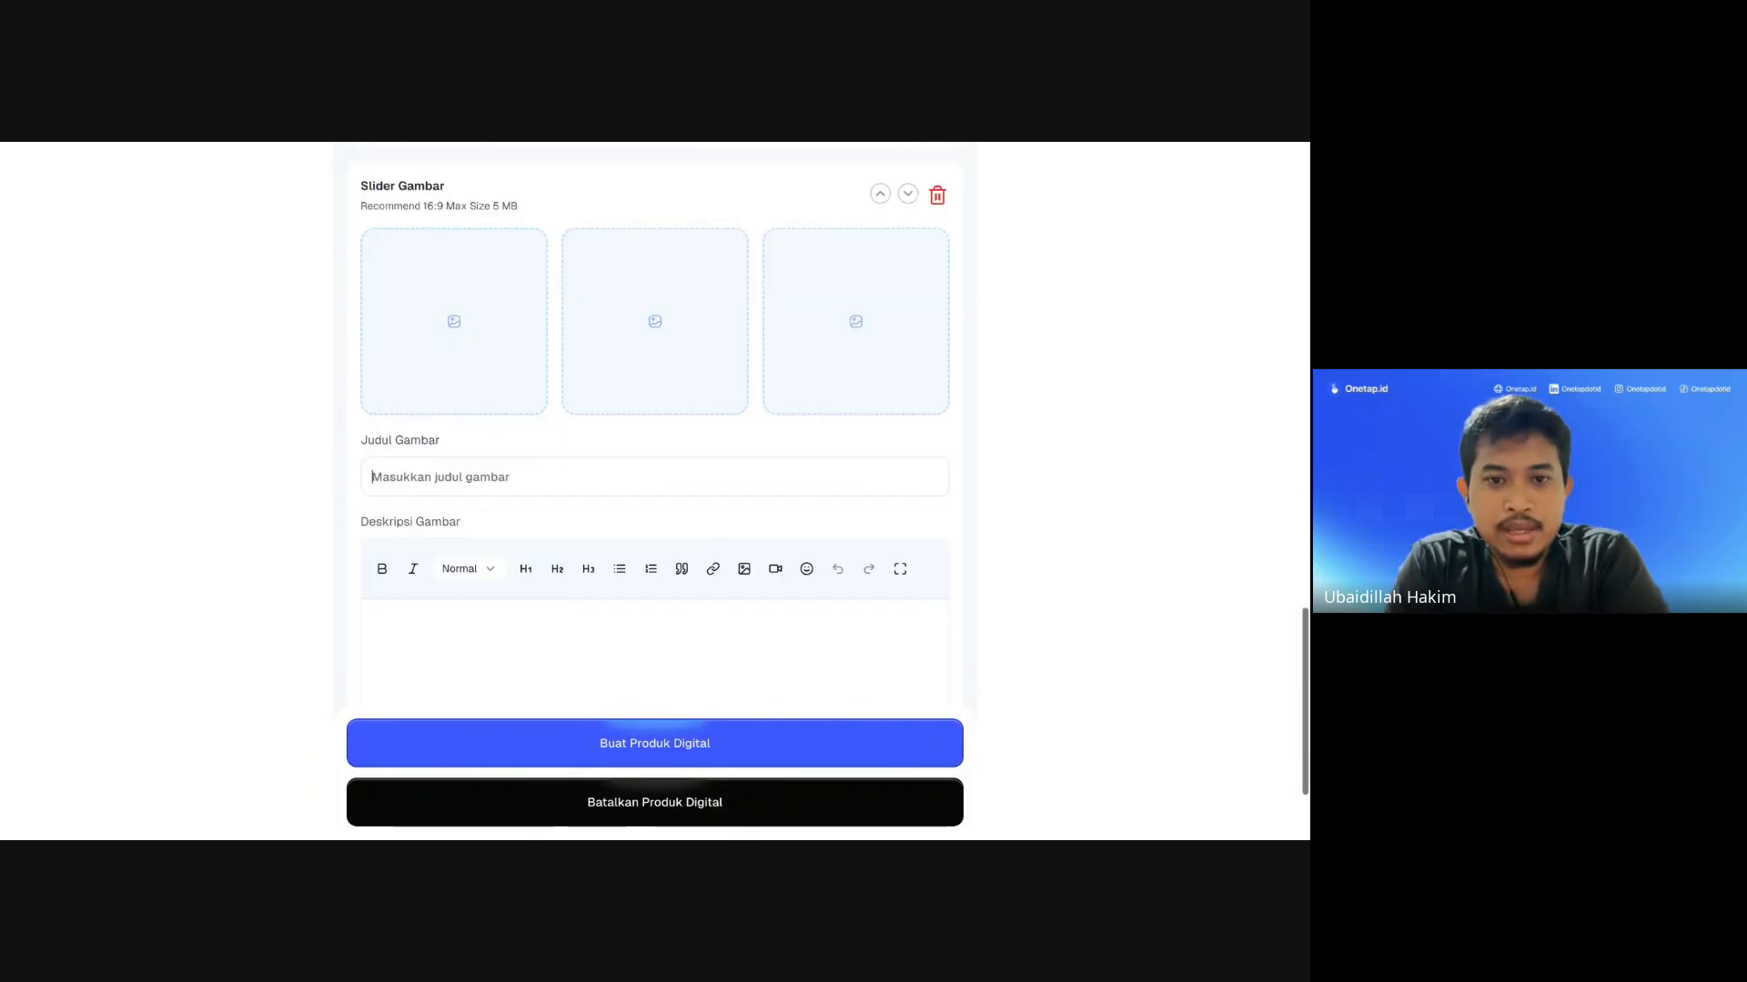
scroll(518, 507, up, 1)
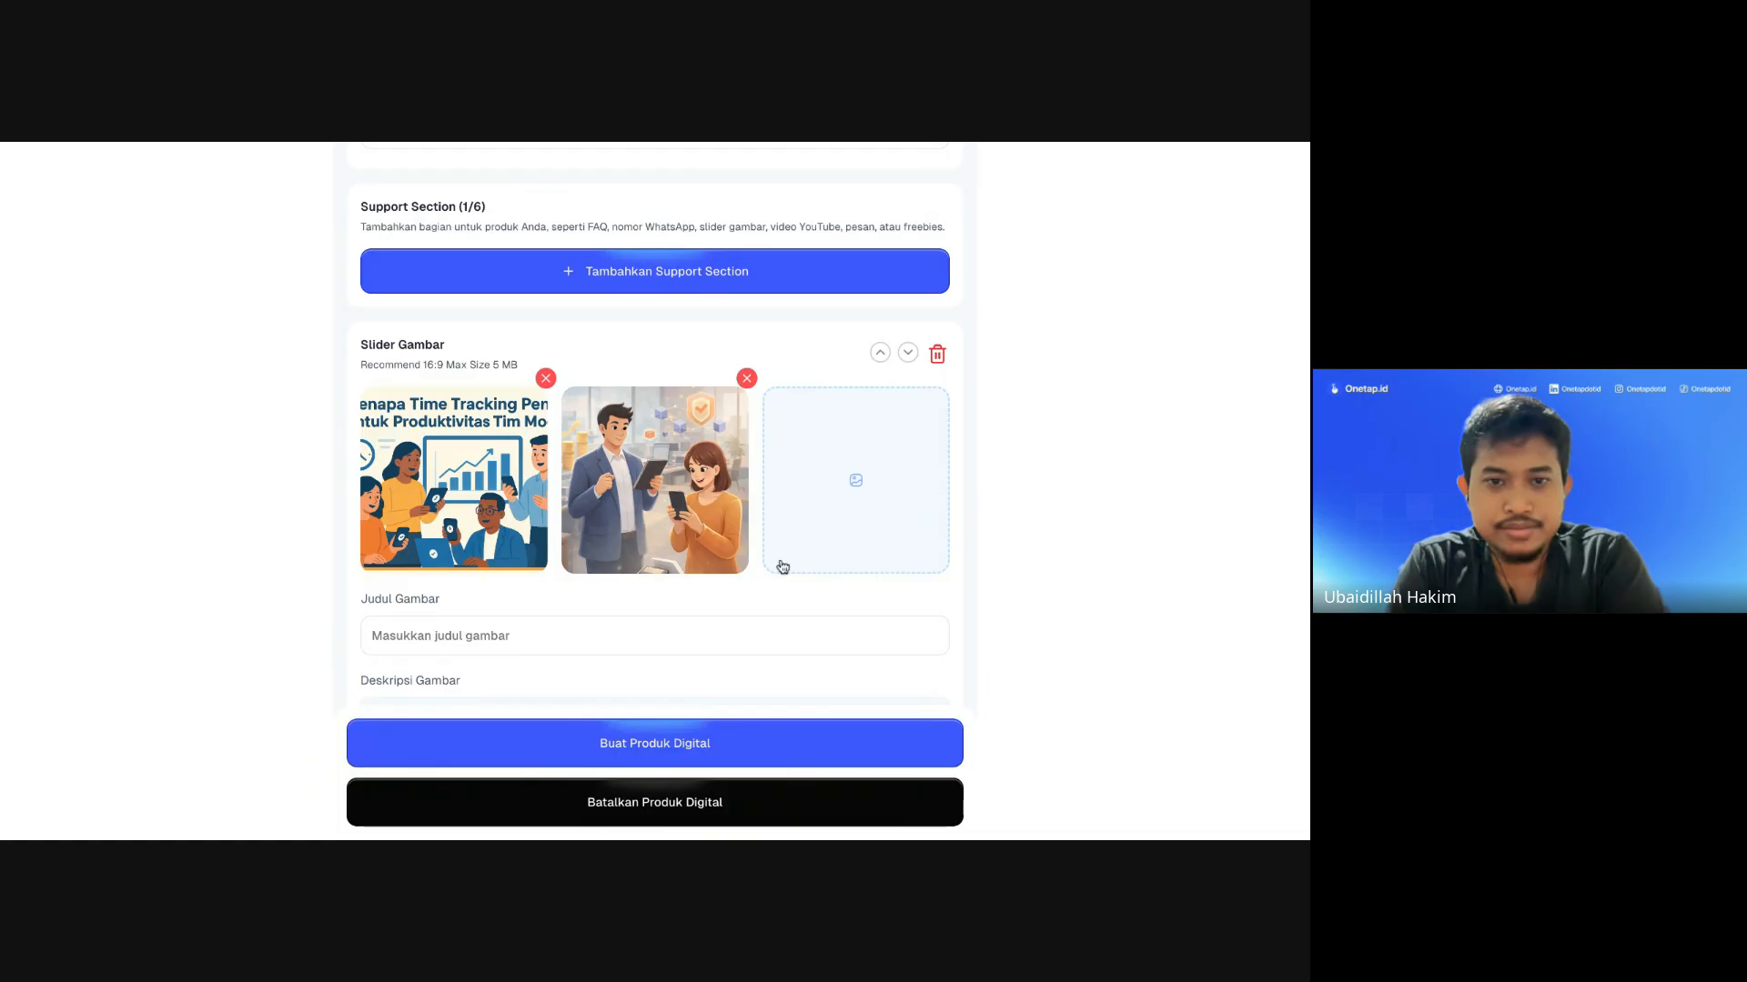
scroll(788, 557, down, 1)
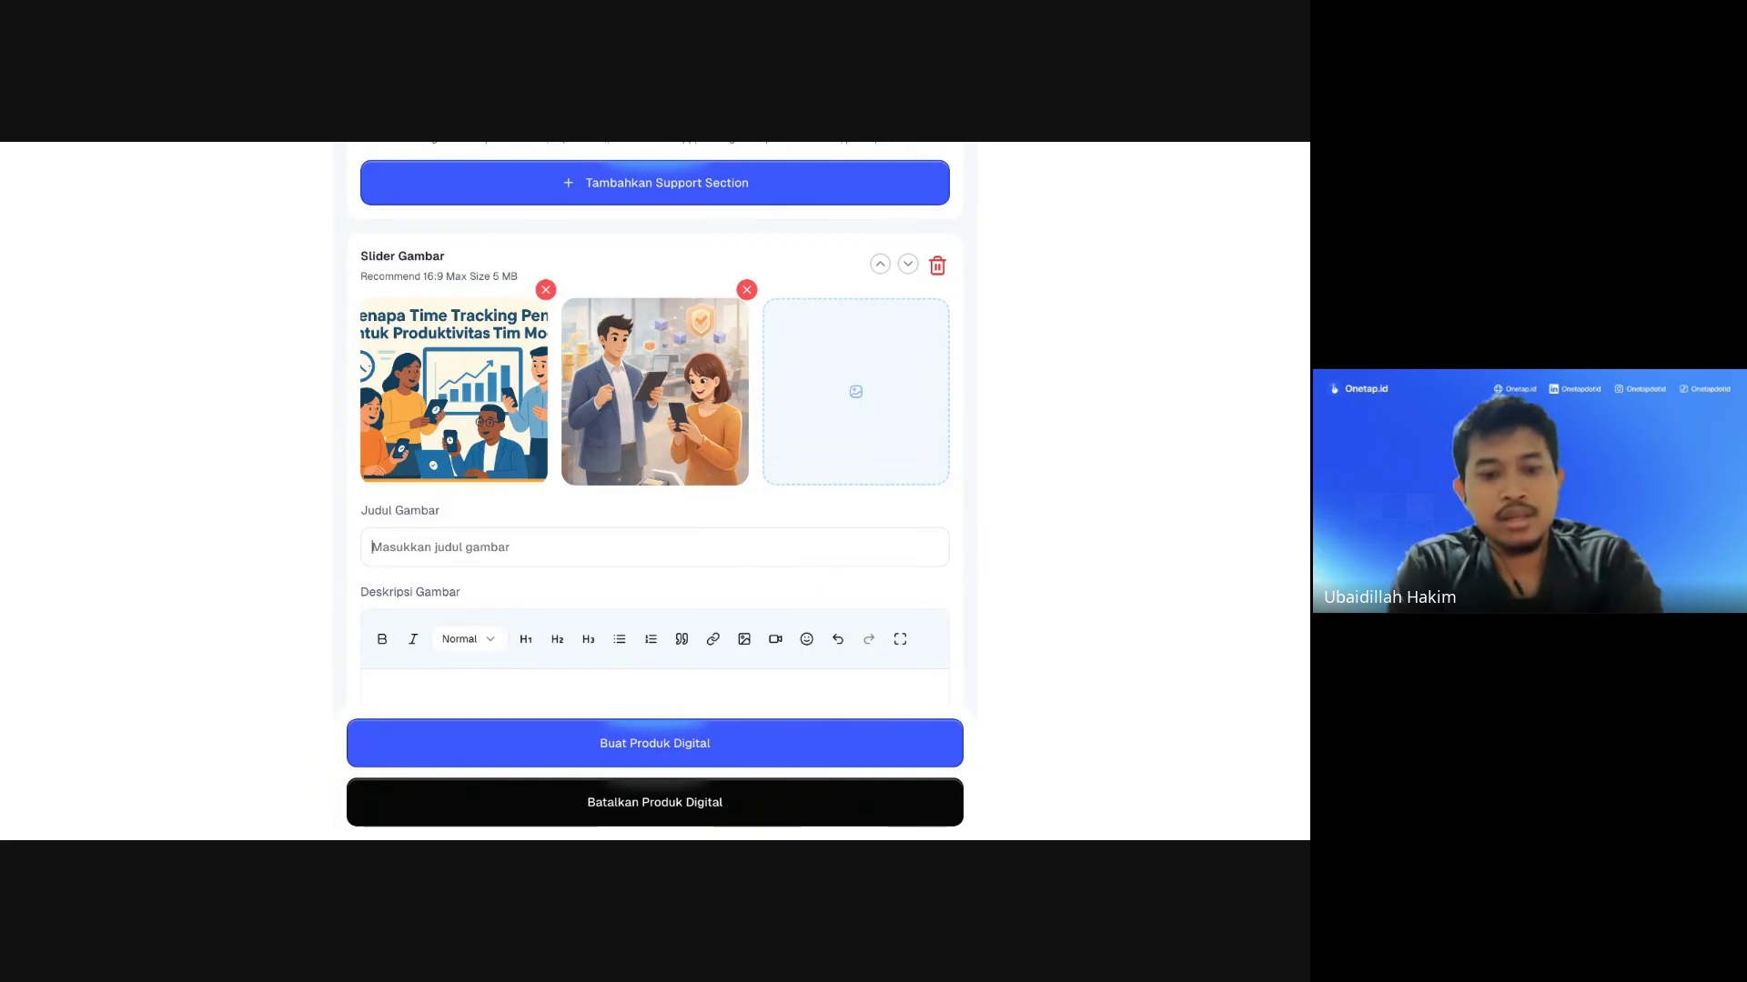
text(Sne)
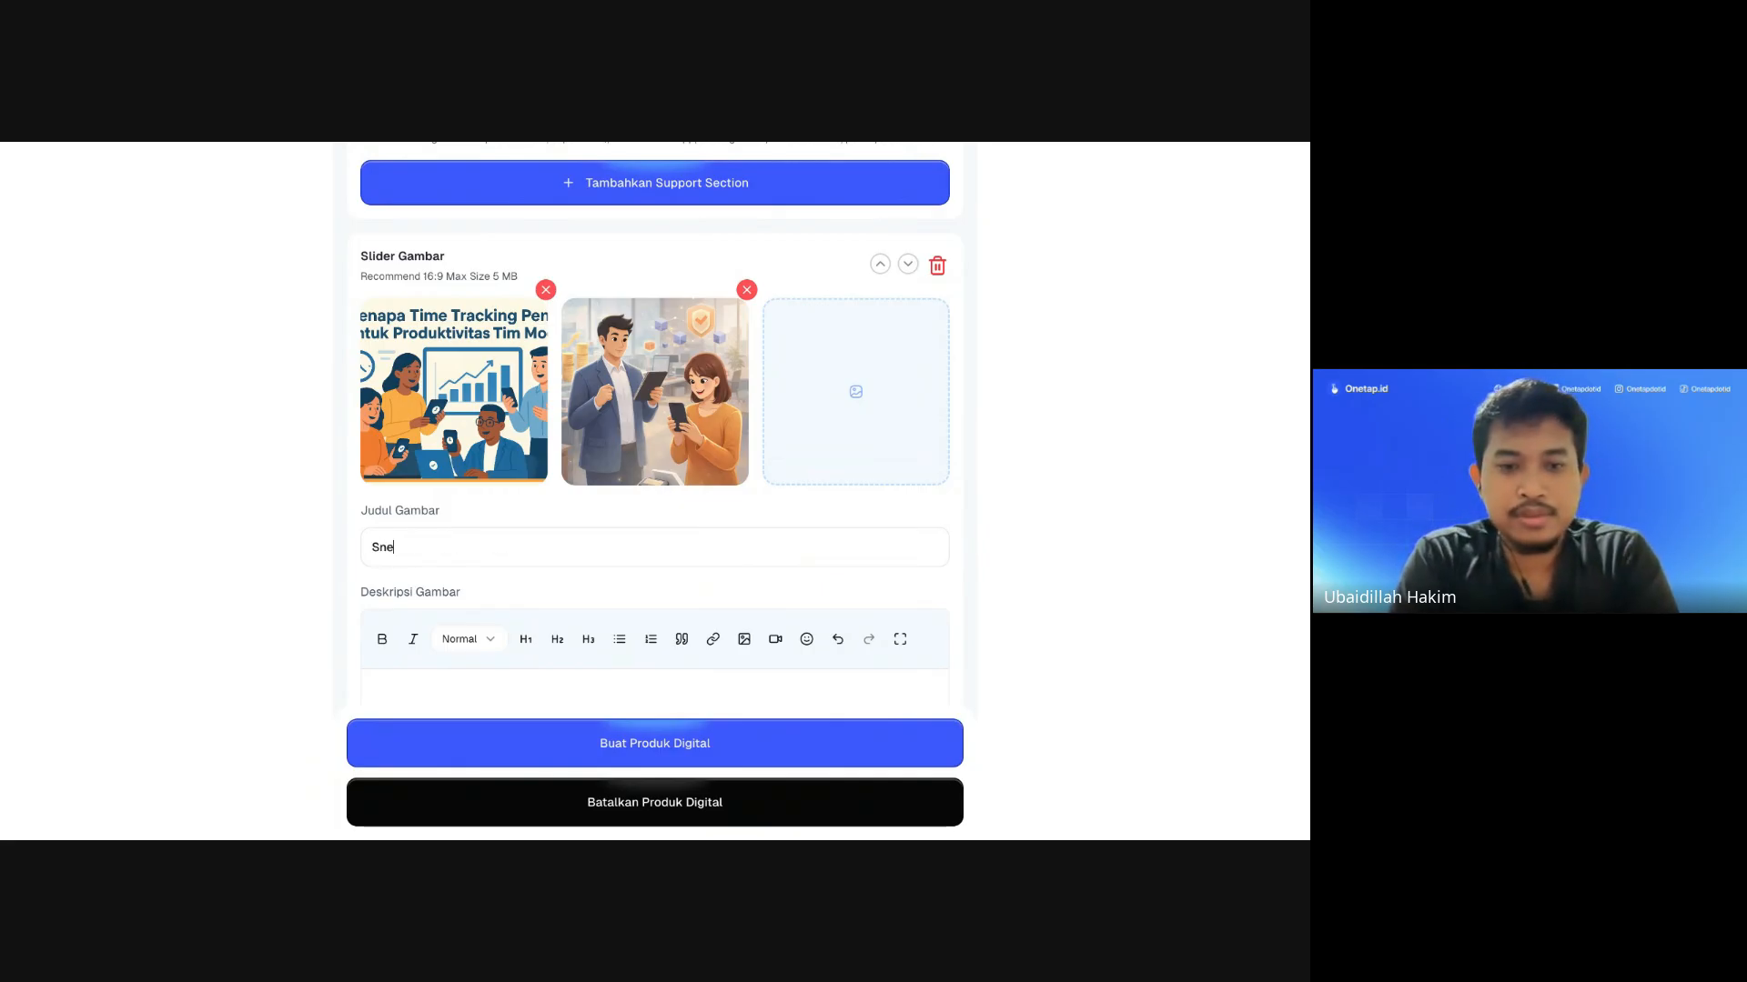
text(akpeek)
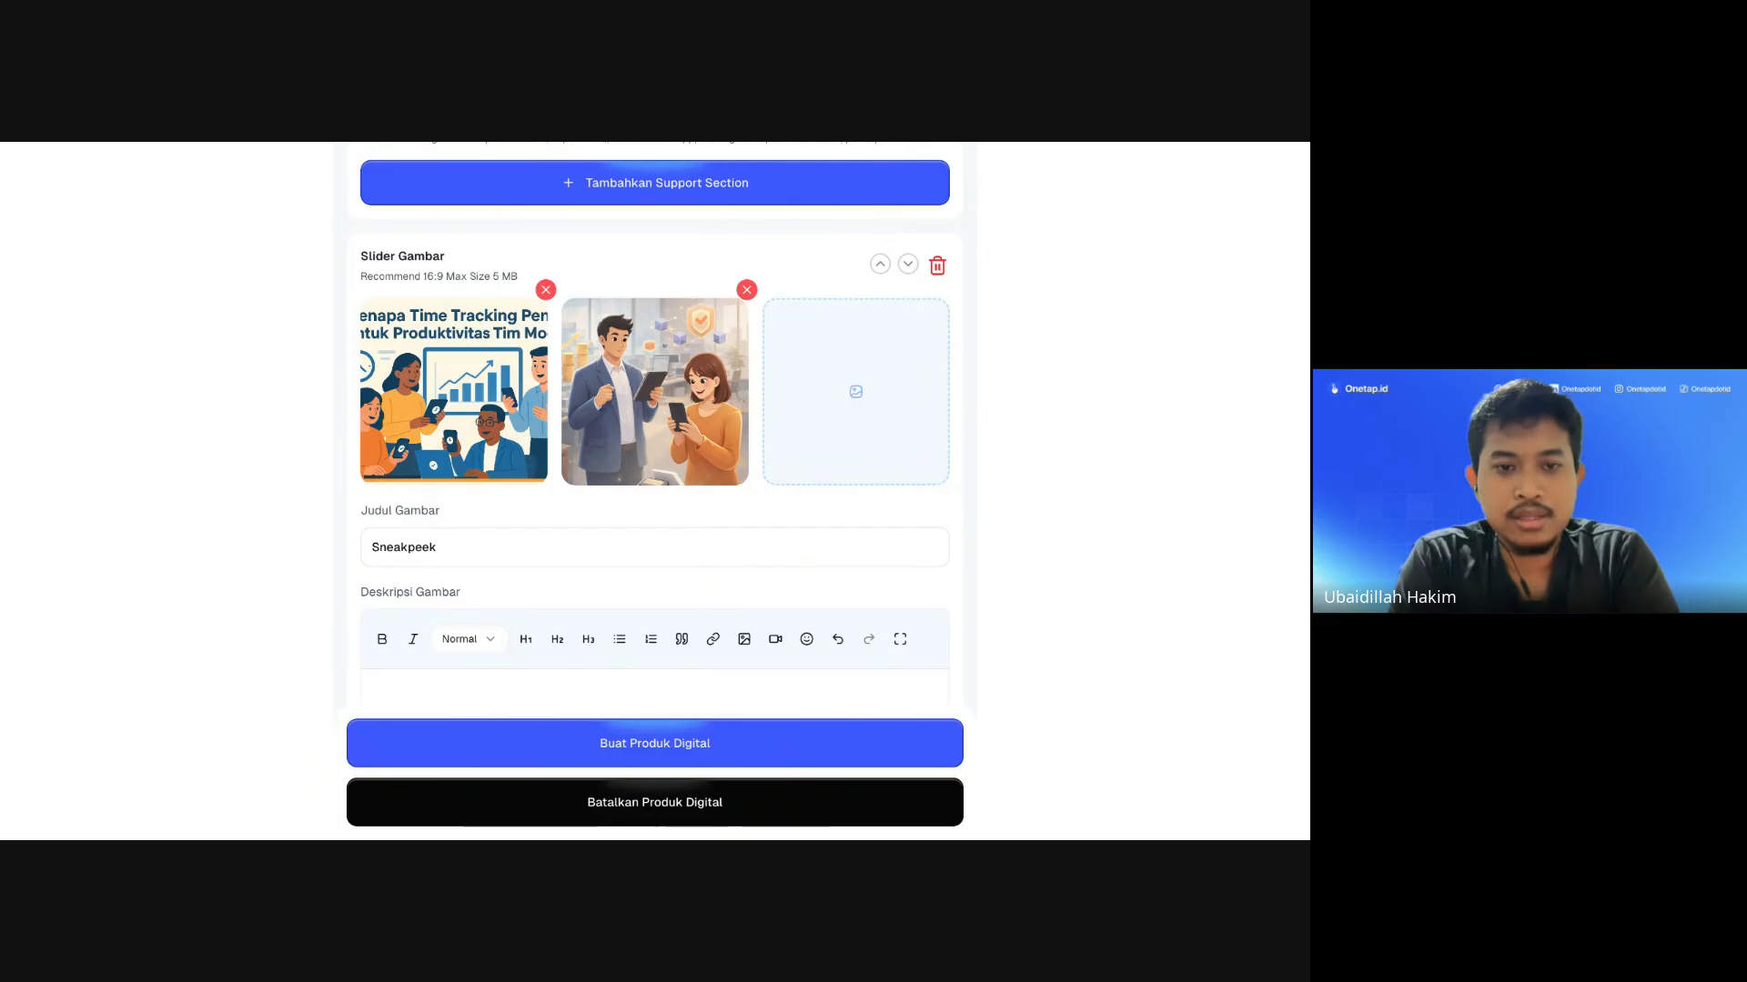
text( Modul)
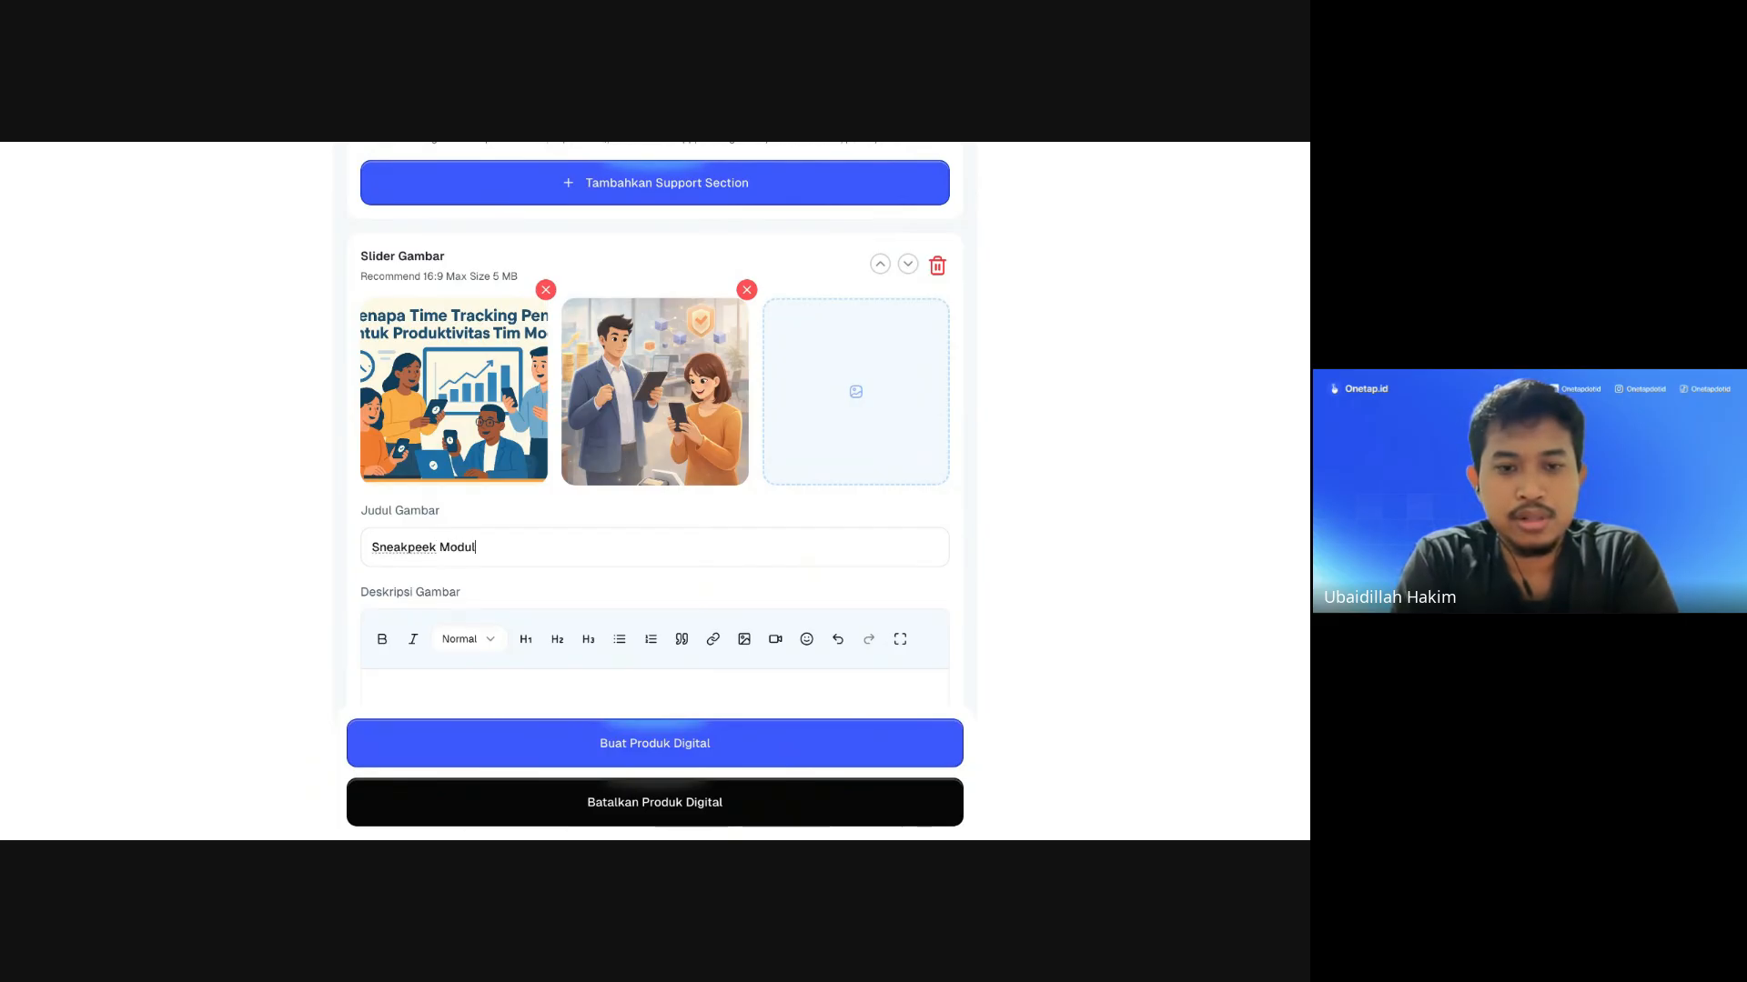
text(e API)
scroll(706, 530, down, 2)
Step: Paste 'Sneakpeek Module API' into the image description as a bold large heading
click(548, 531)
scroll(547, 530, up, 4)
scroll(547, 530, down, 4)
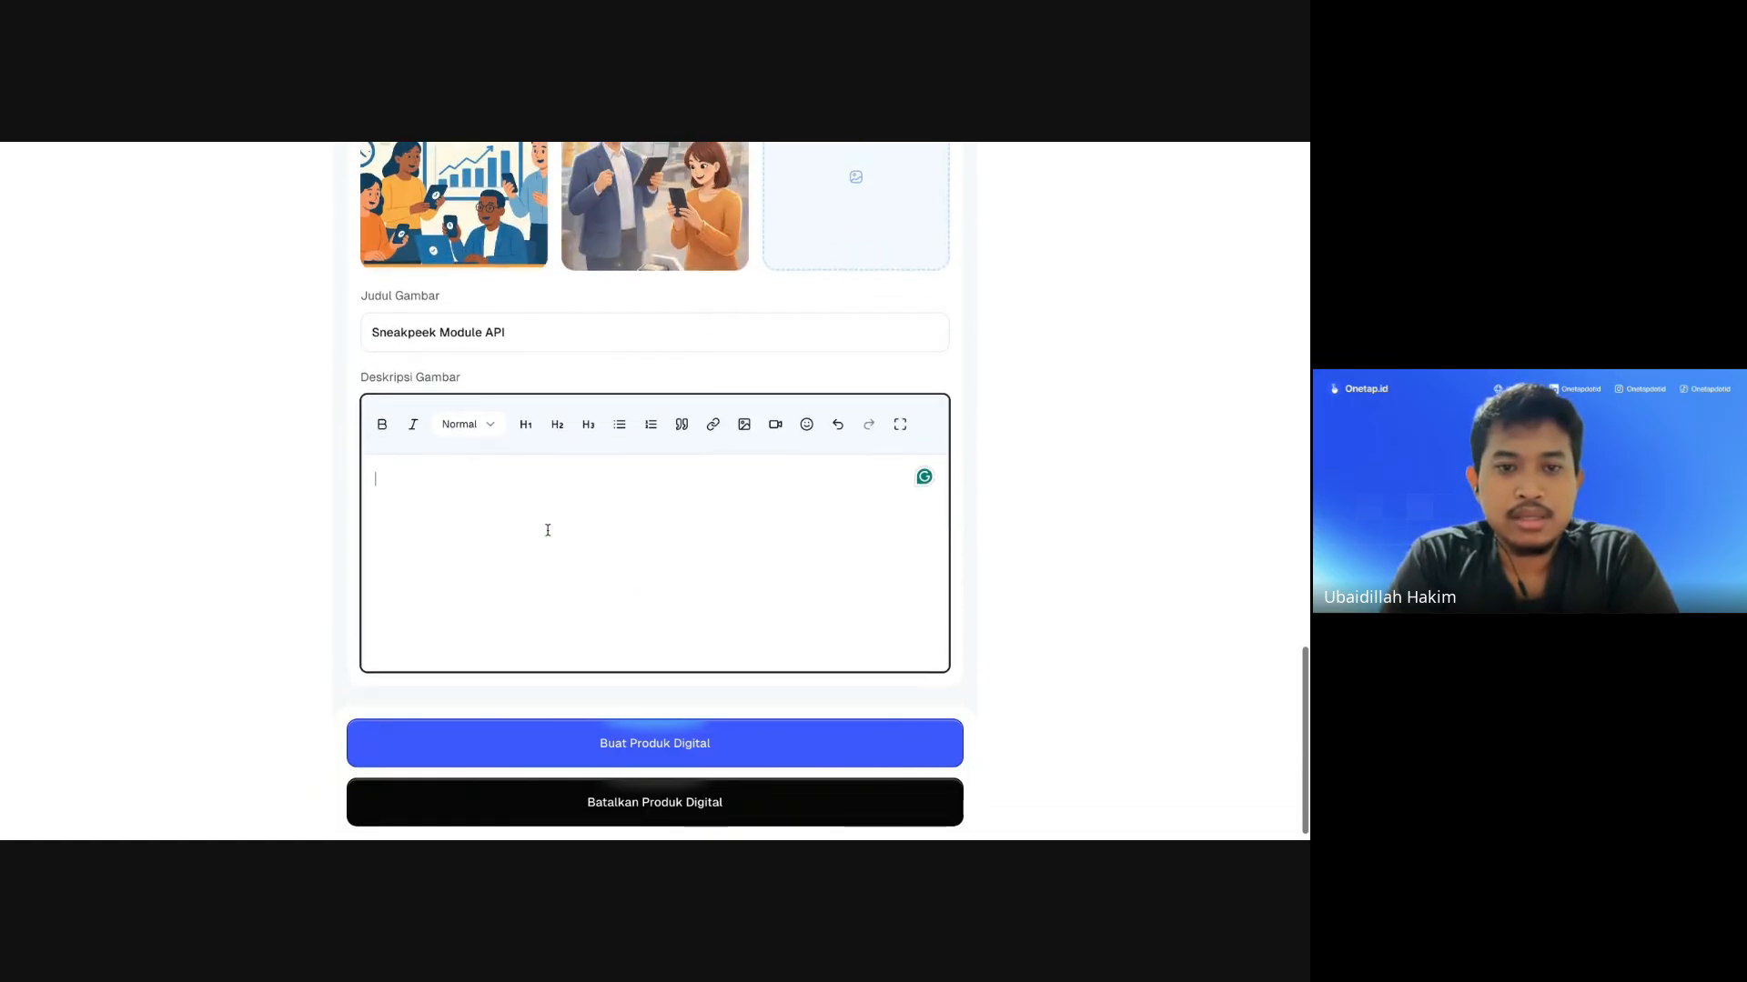
scroll(537, 405, up, 1)
triple_click(527, 405)
key(ctrl+c)
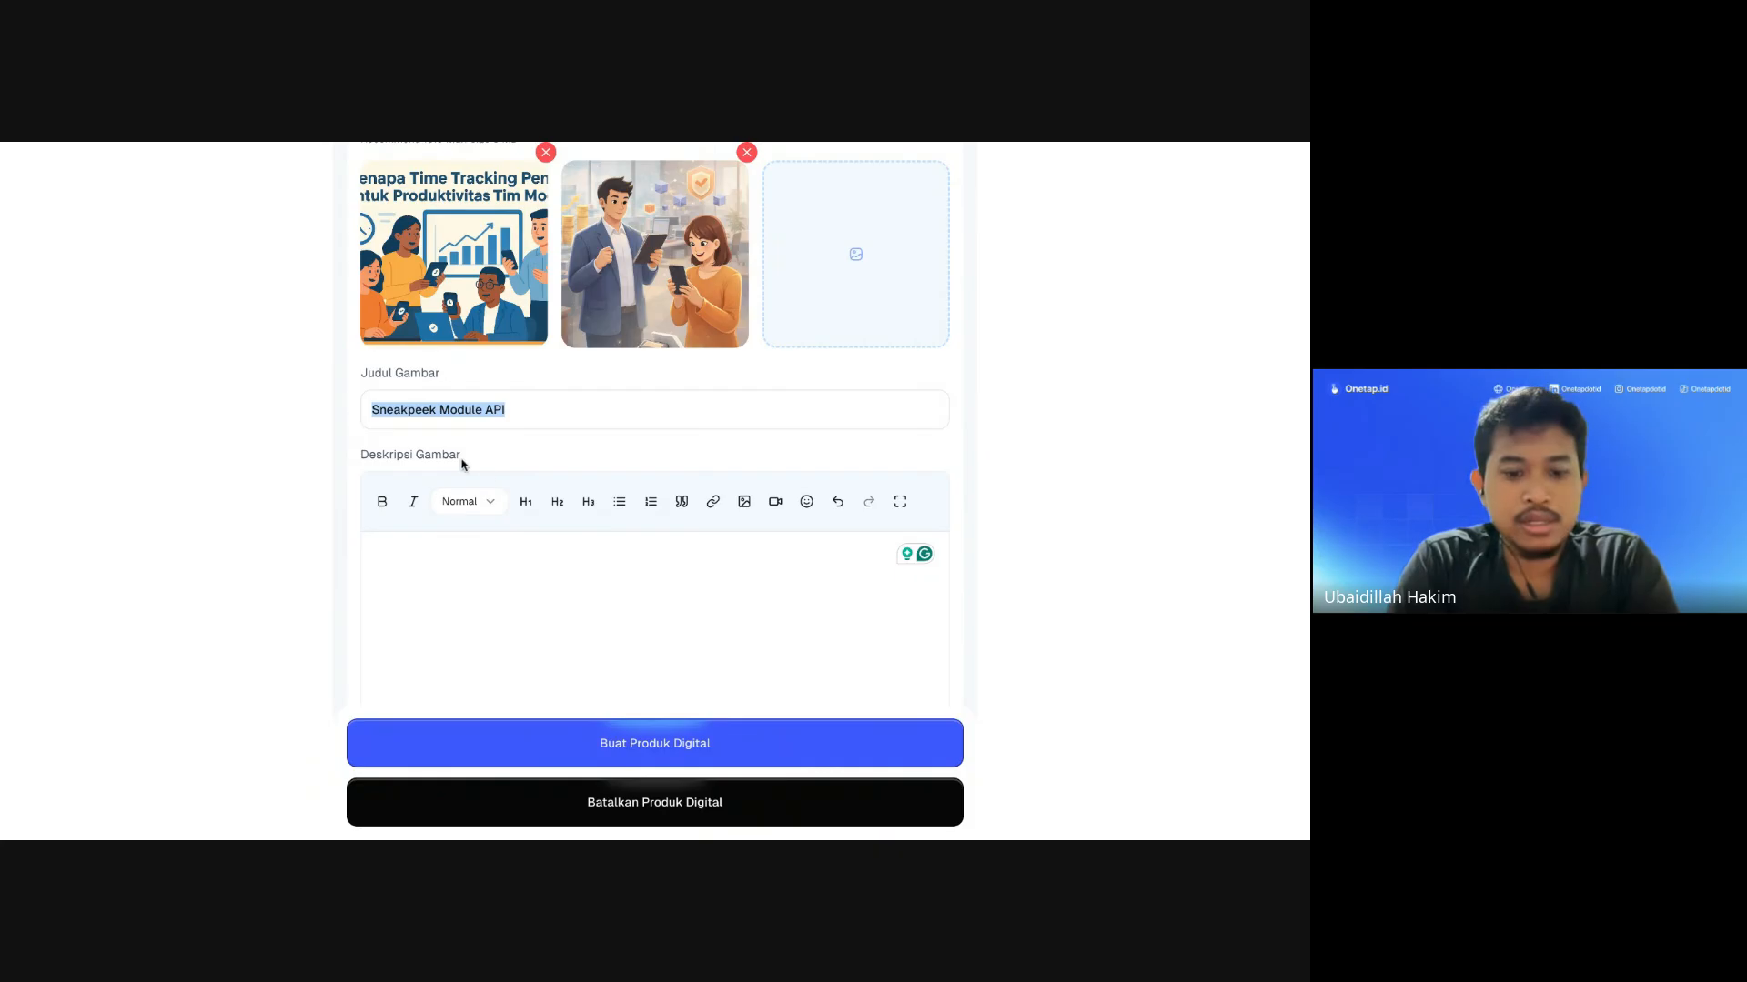
click(488, 585)
key(ctrl+v)
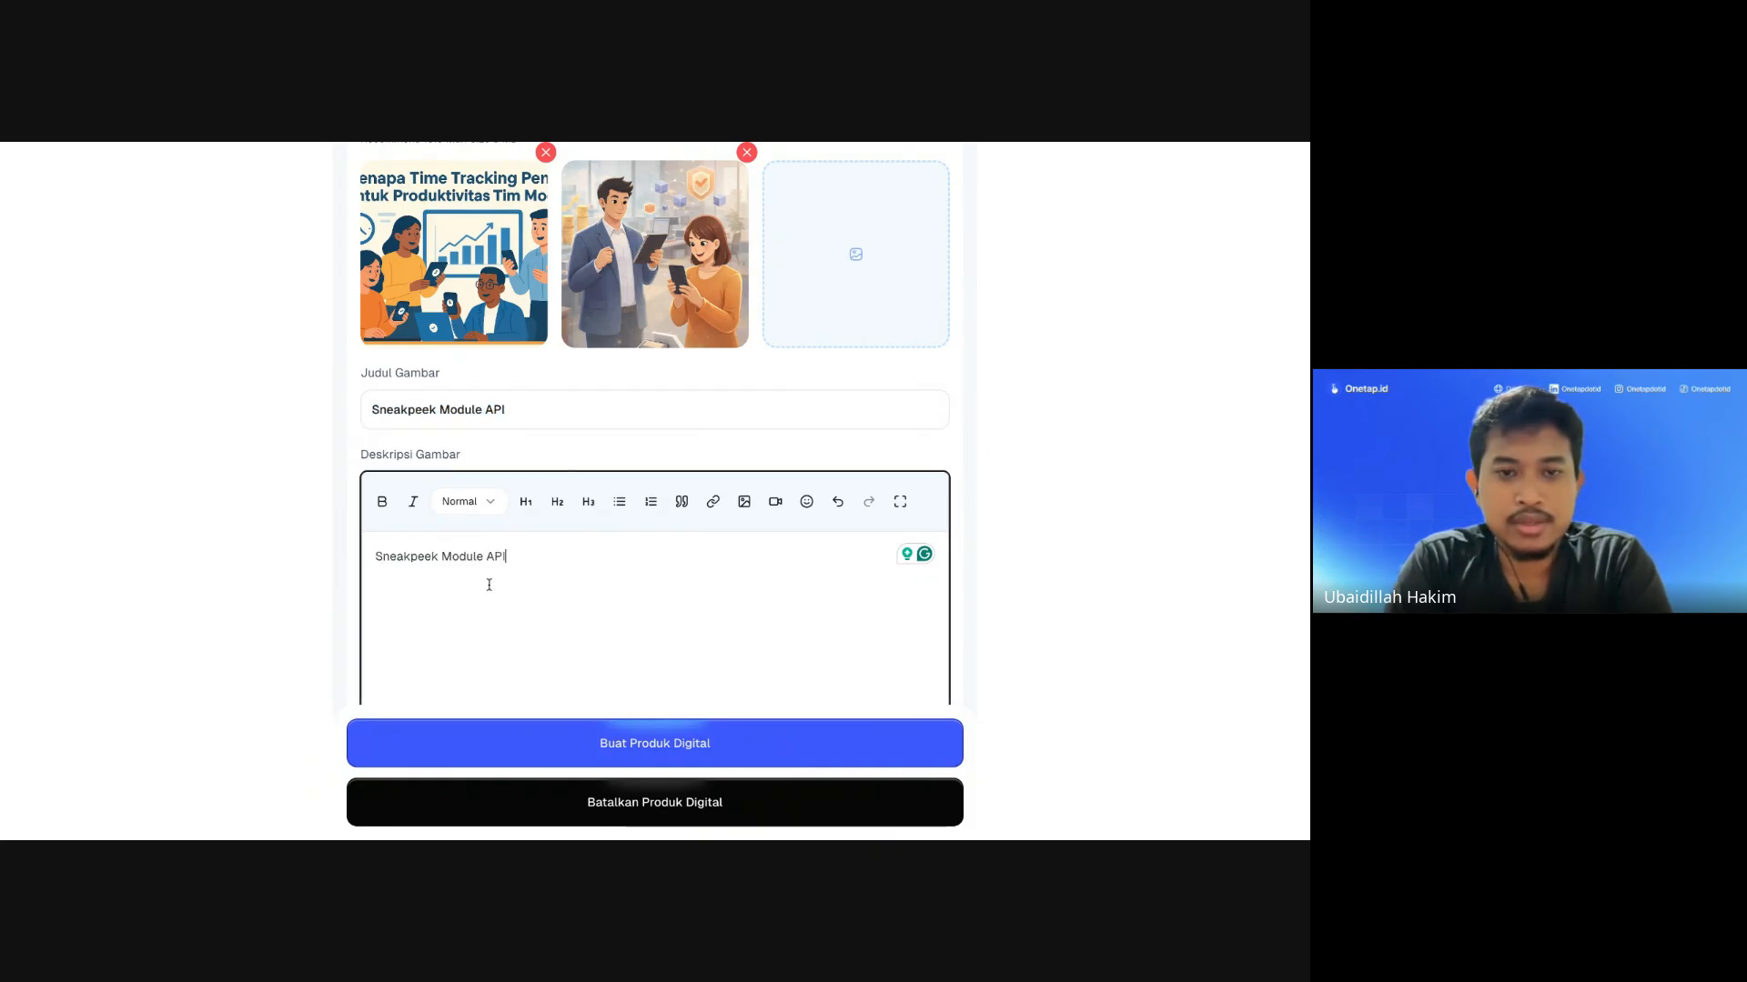
drag(521, 557, 373, 557)
click(382, 501)
click(537, 512)
click(669, 589)
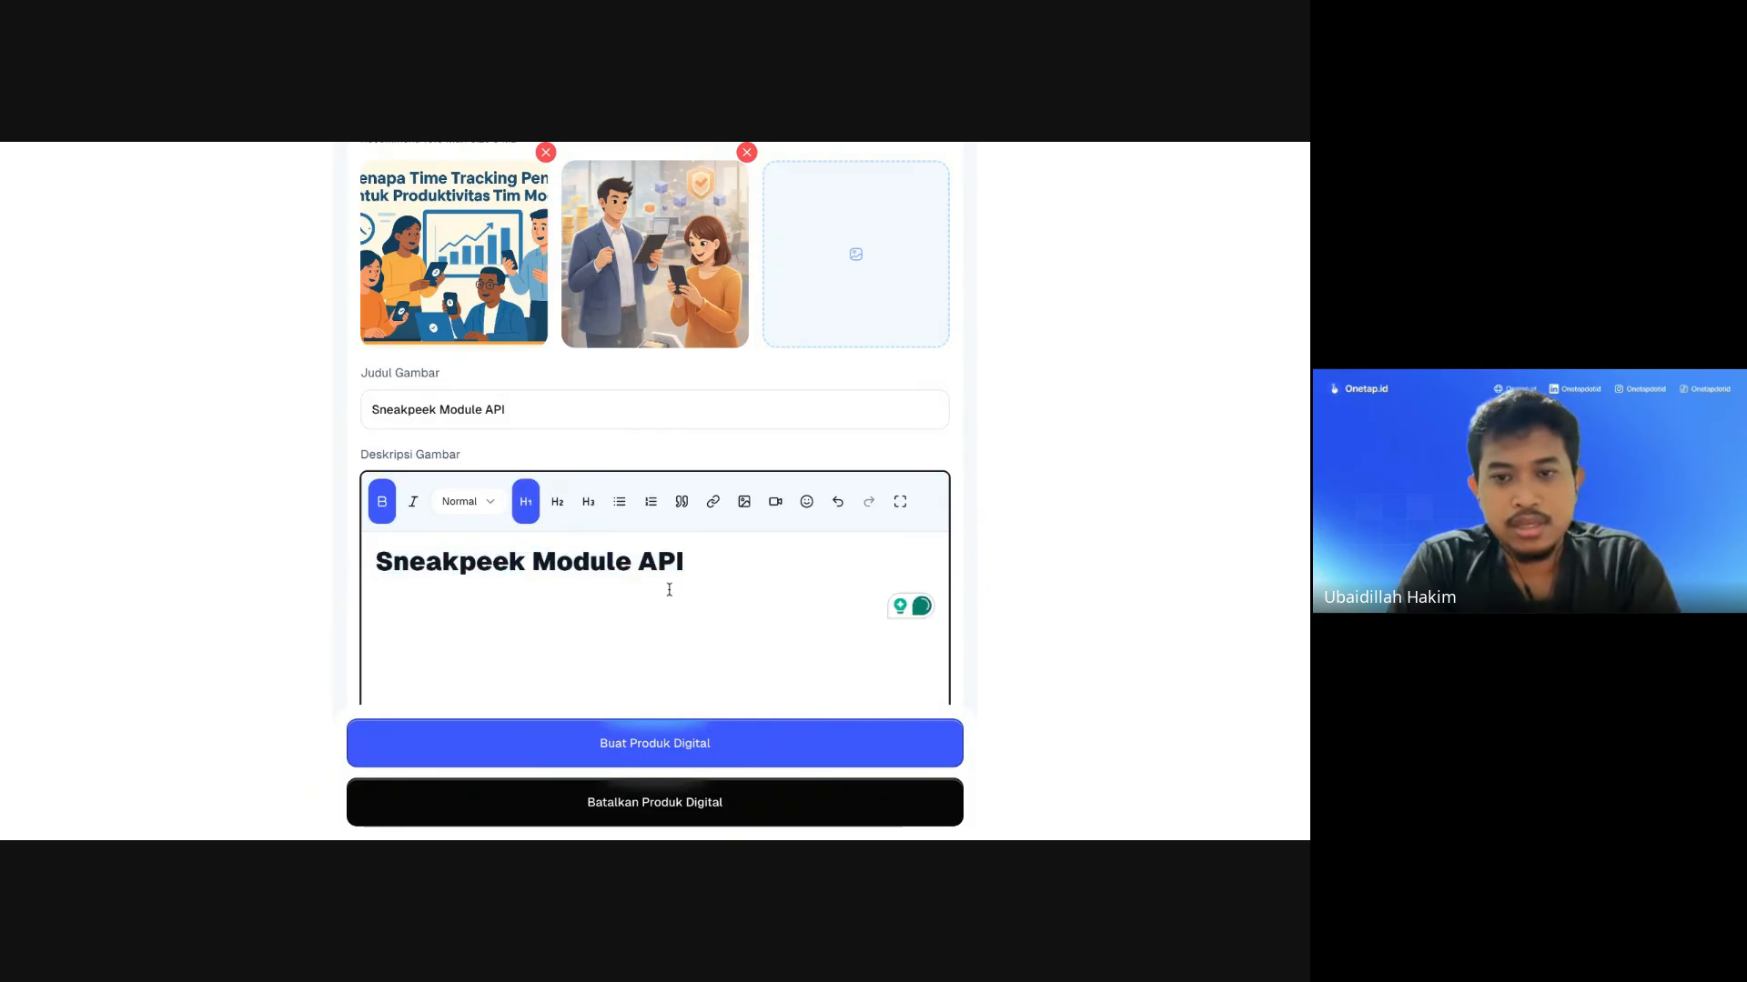
scroll(668, 587, down, 1)
scroll(697, 537, up, 8)
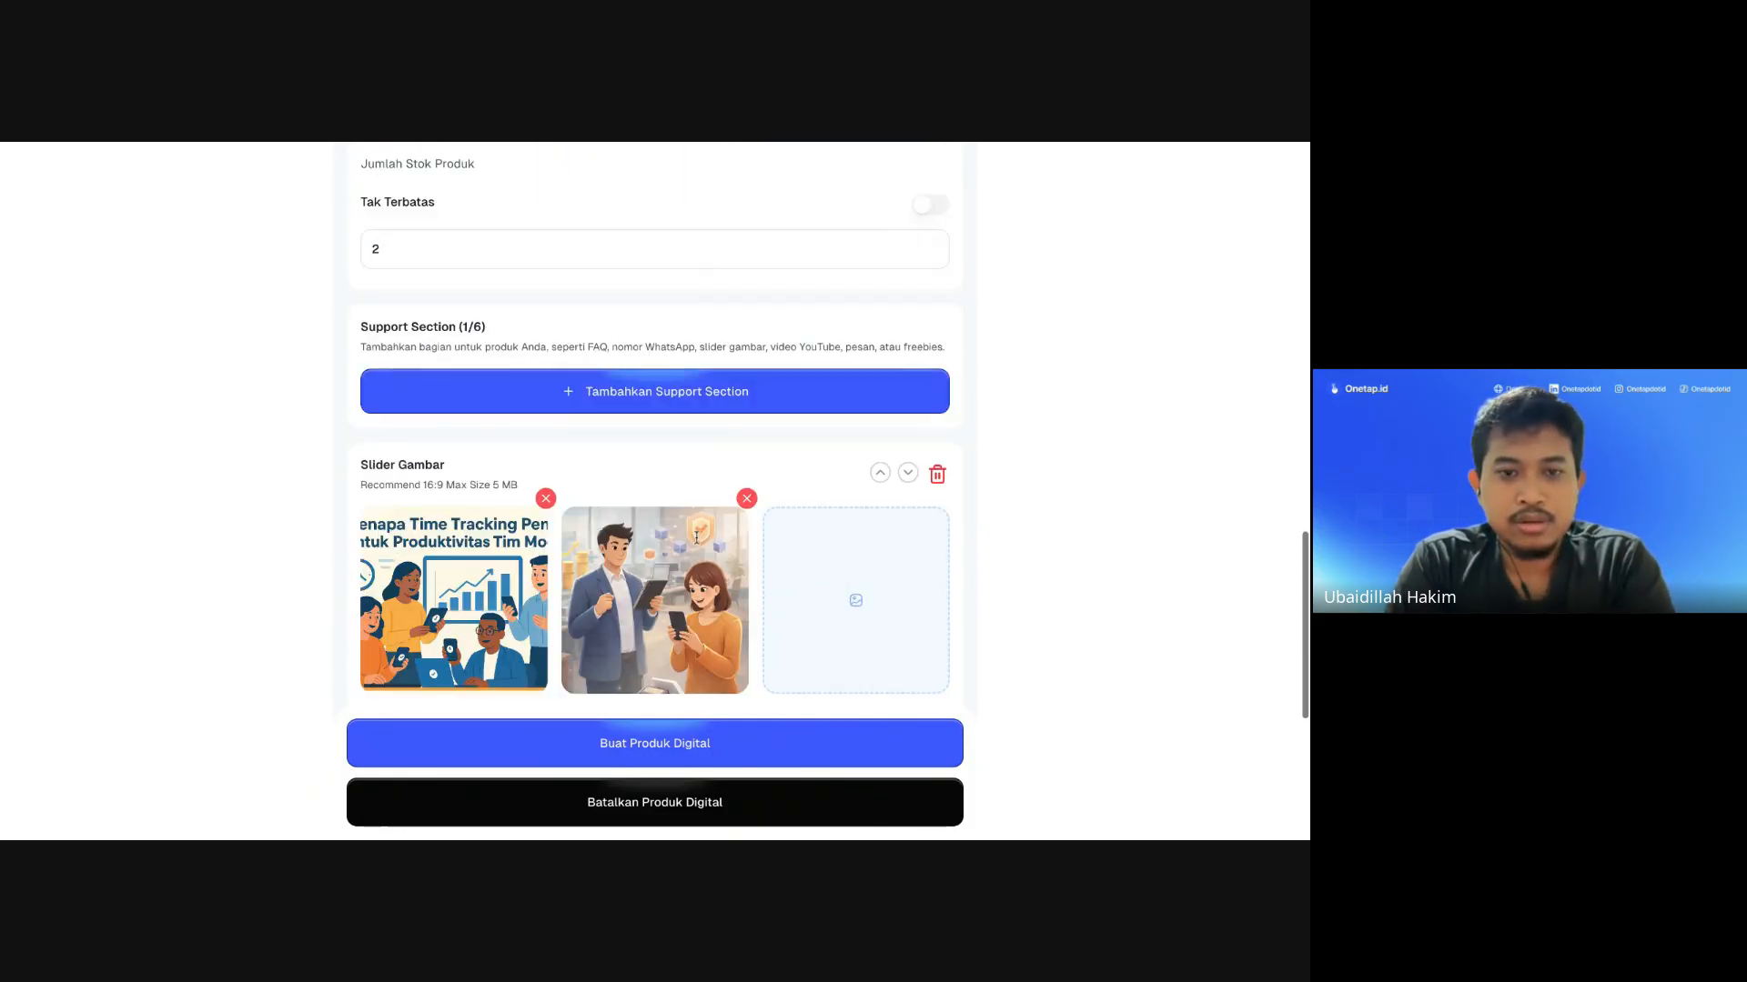
Step: Add a Pesan Khusus section and type 'Terimakasih, sudah membeli Codebase Golang Saya, Syukron Katsir'
scroll(697, 538, down, 3)
click(649, 397)
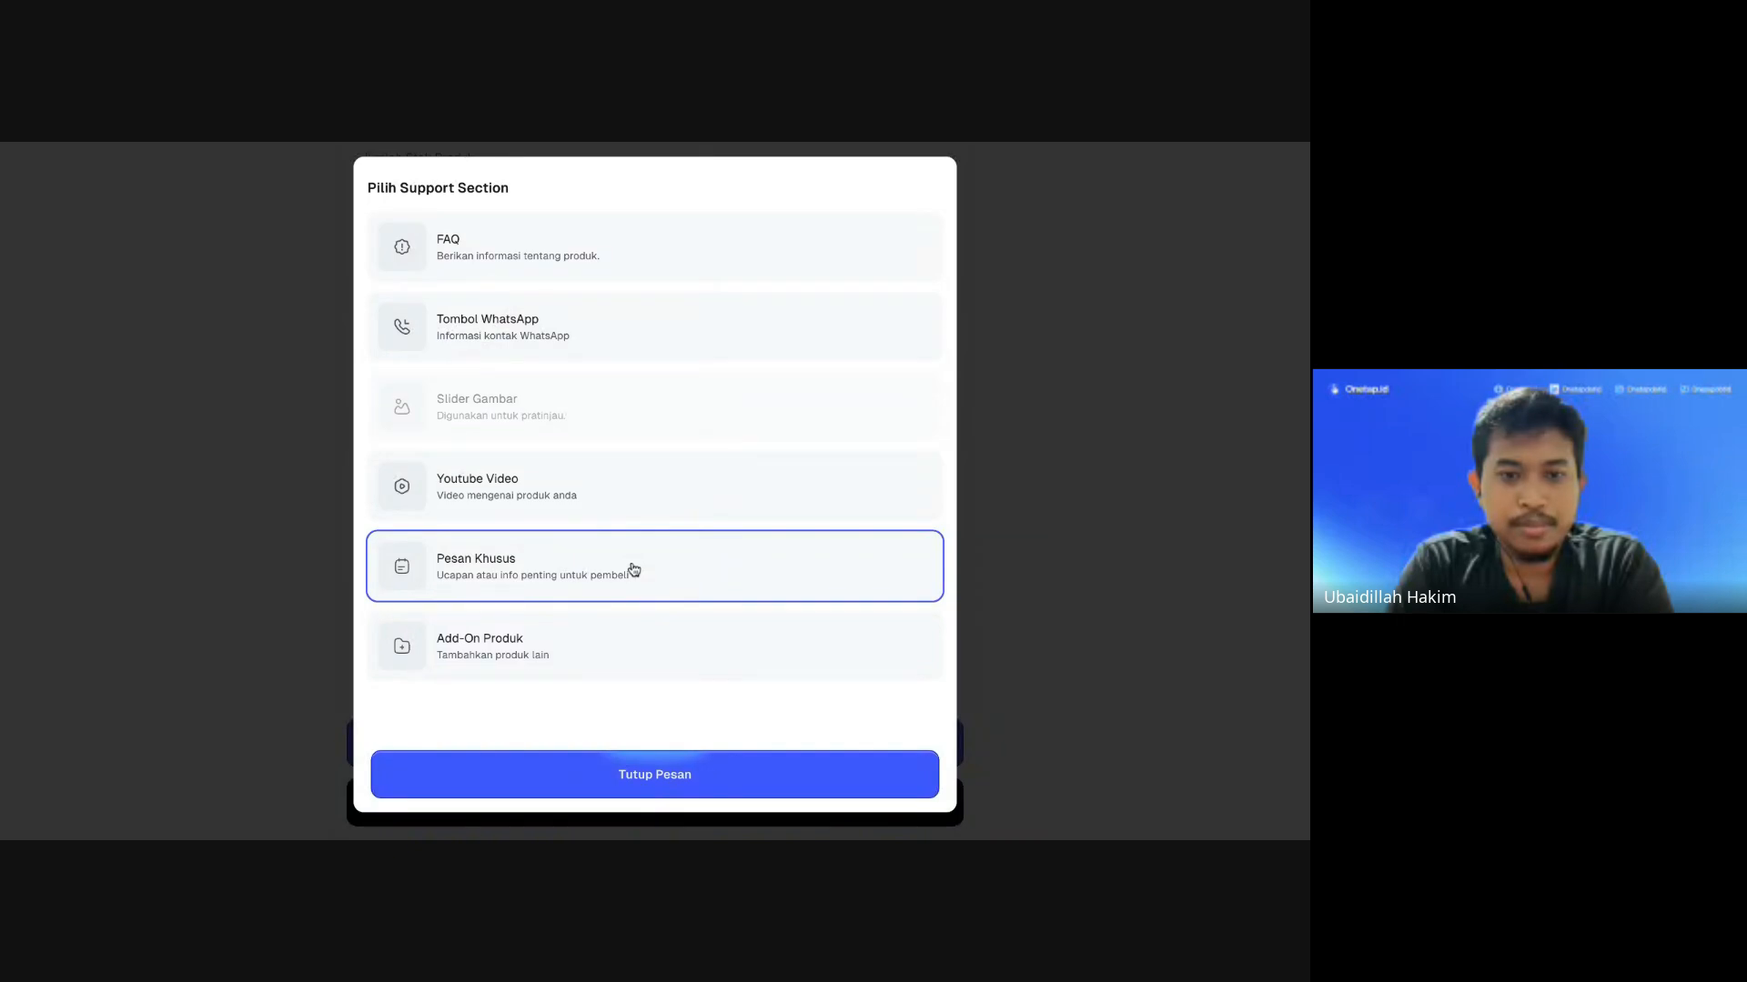
click(635, 570)
scroll(675, 436, down, 6)
click(600, 480)
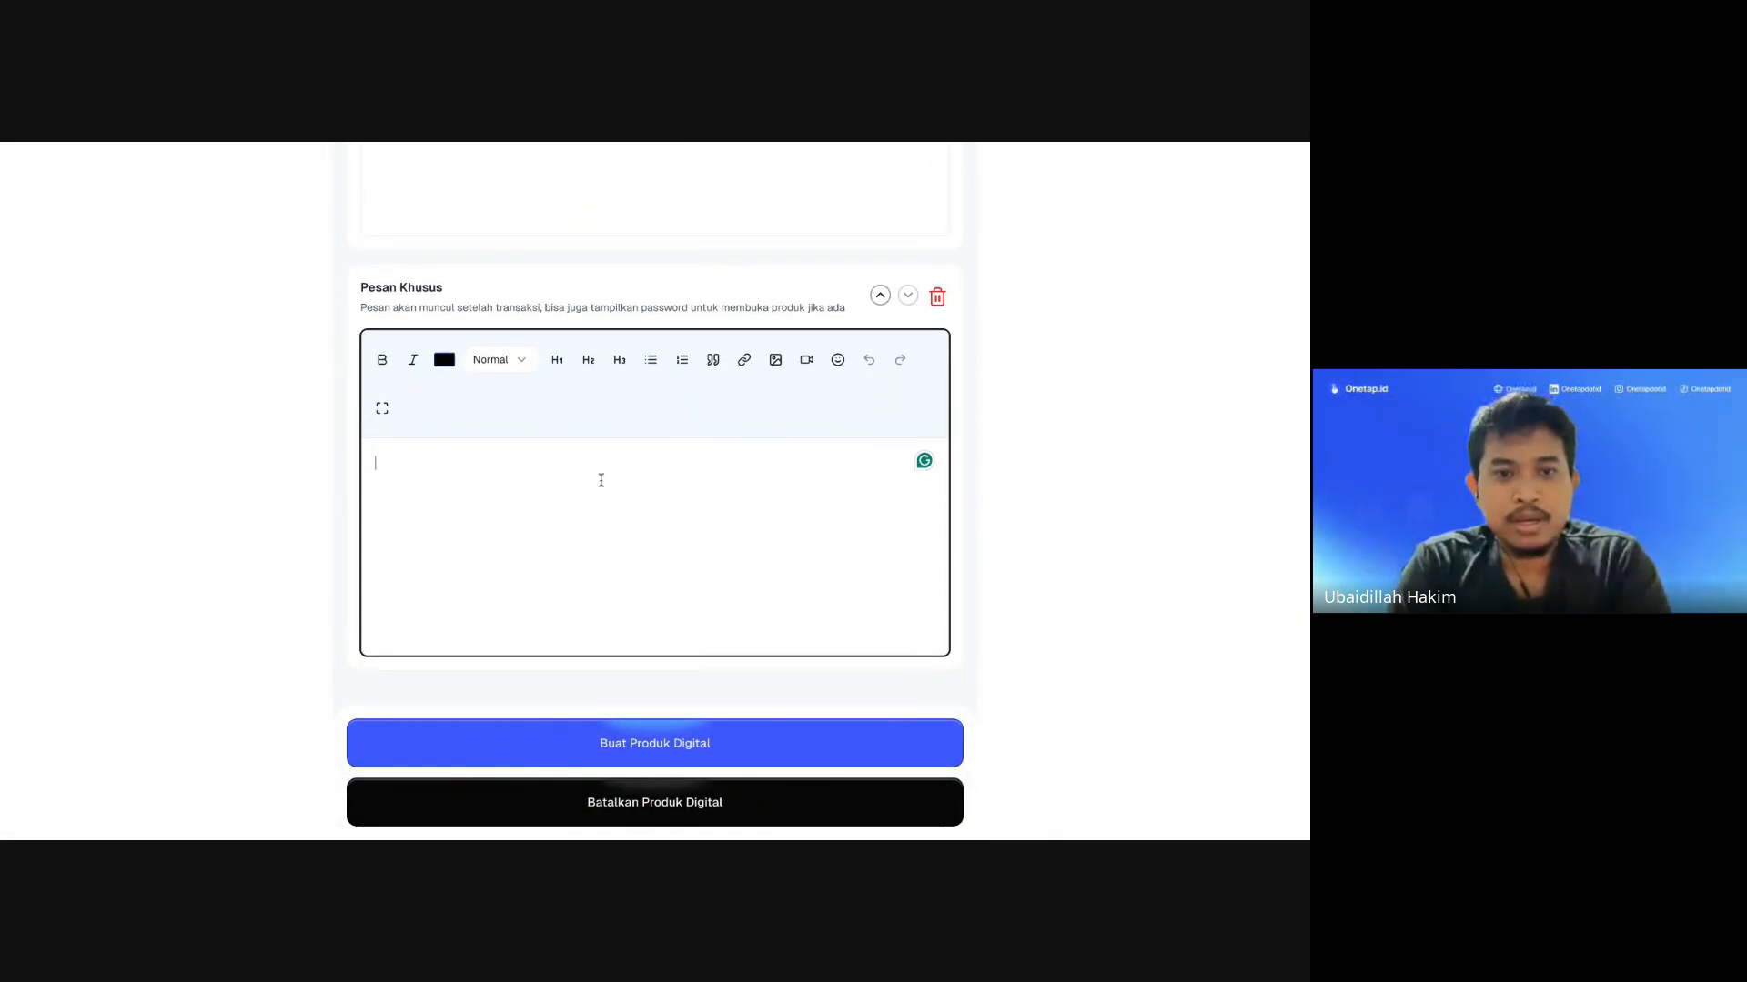
text(Terimakasih, sud)
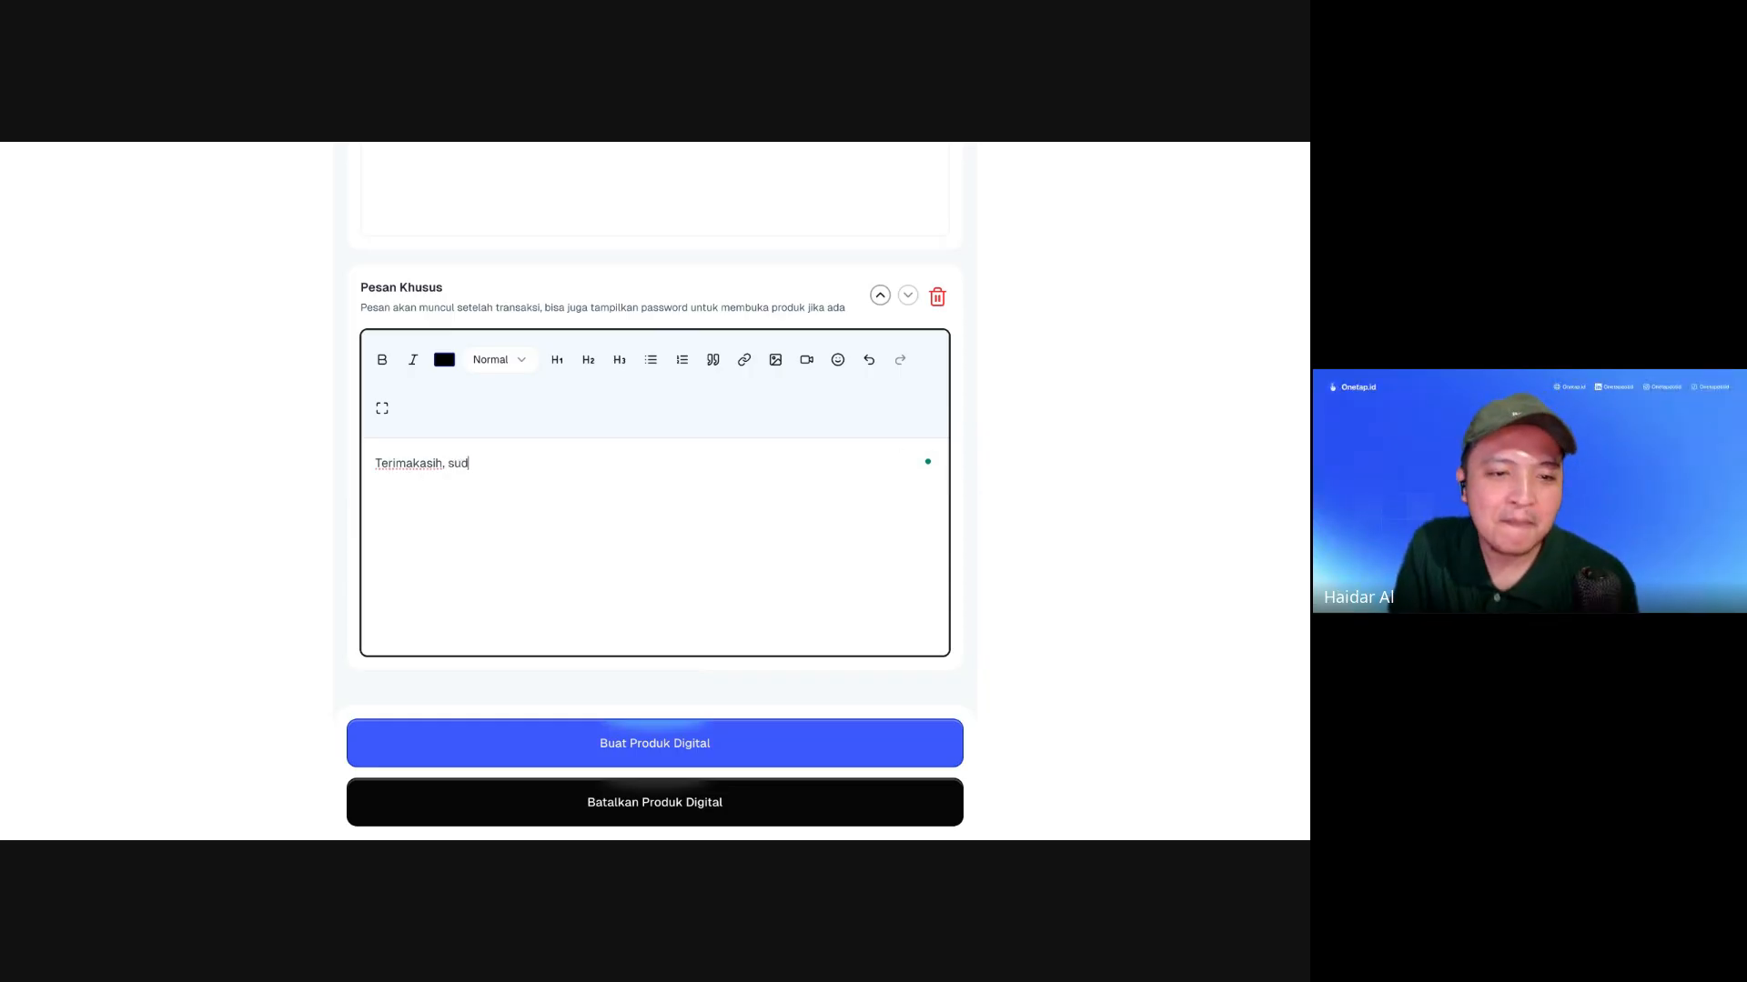
text(ah membeli )
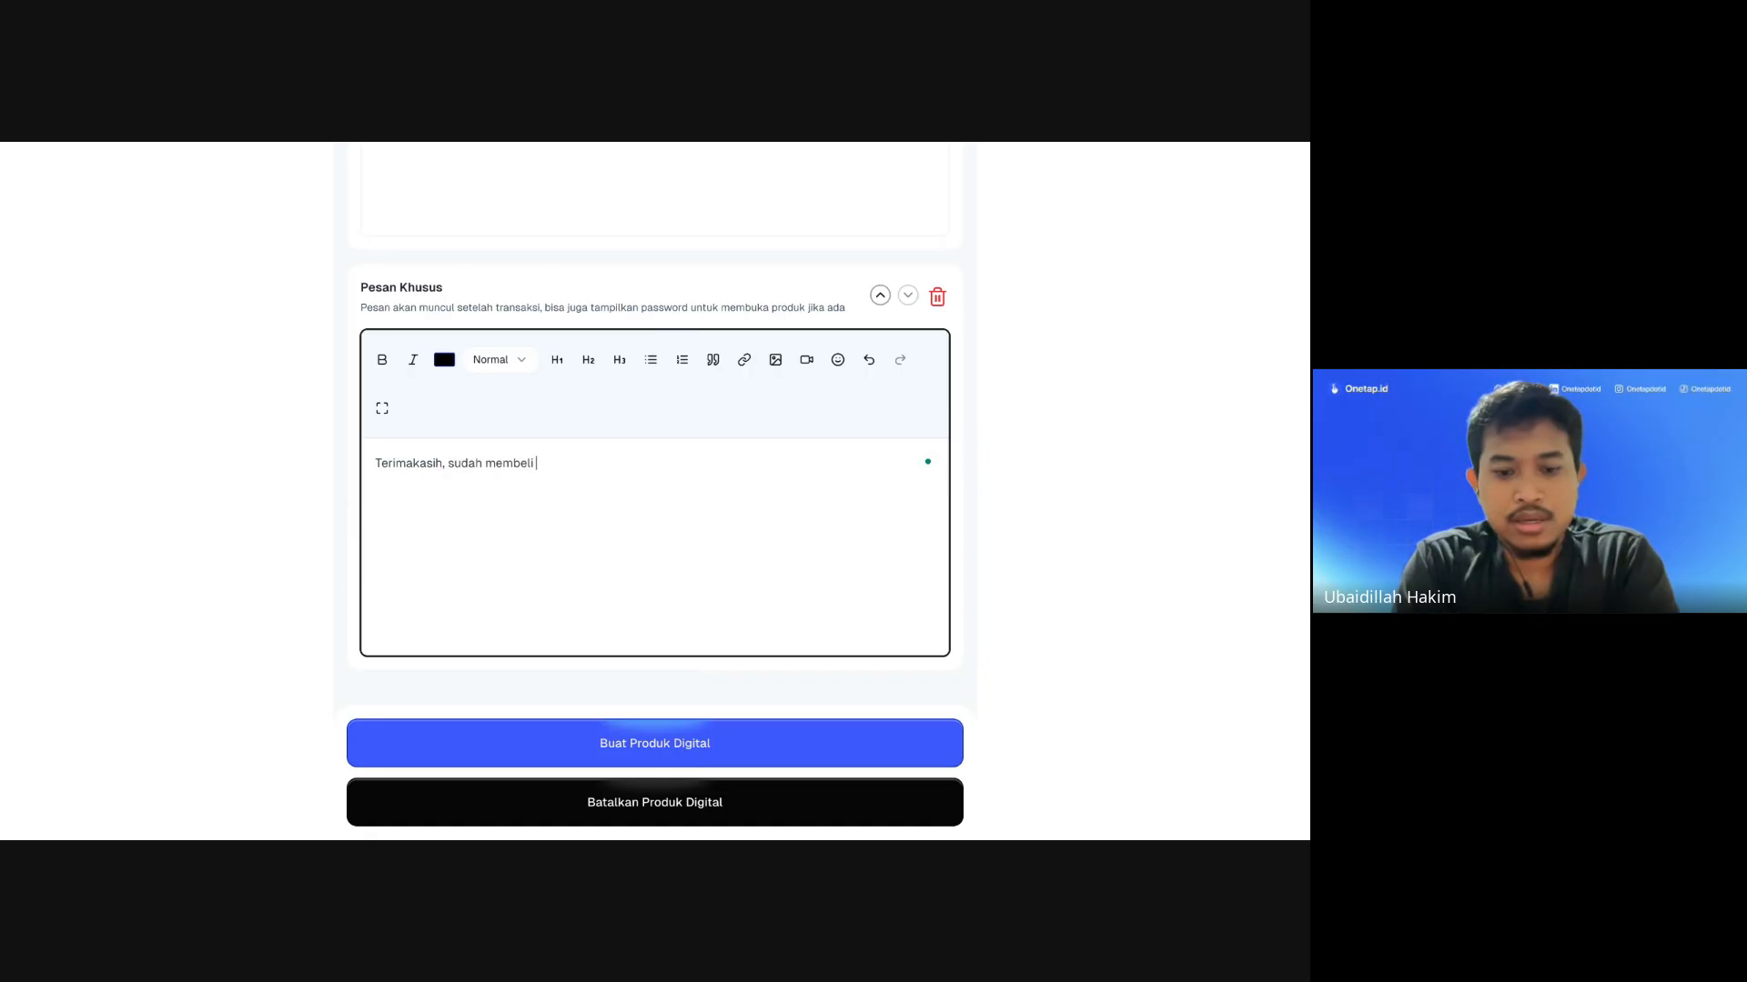
text(Codebase Golang Saya, SYuk)
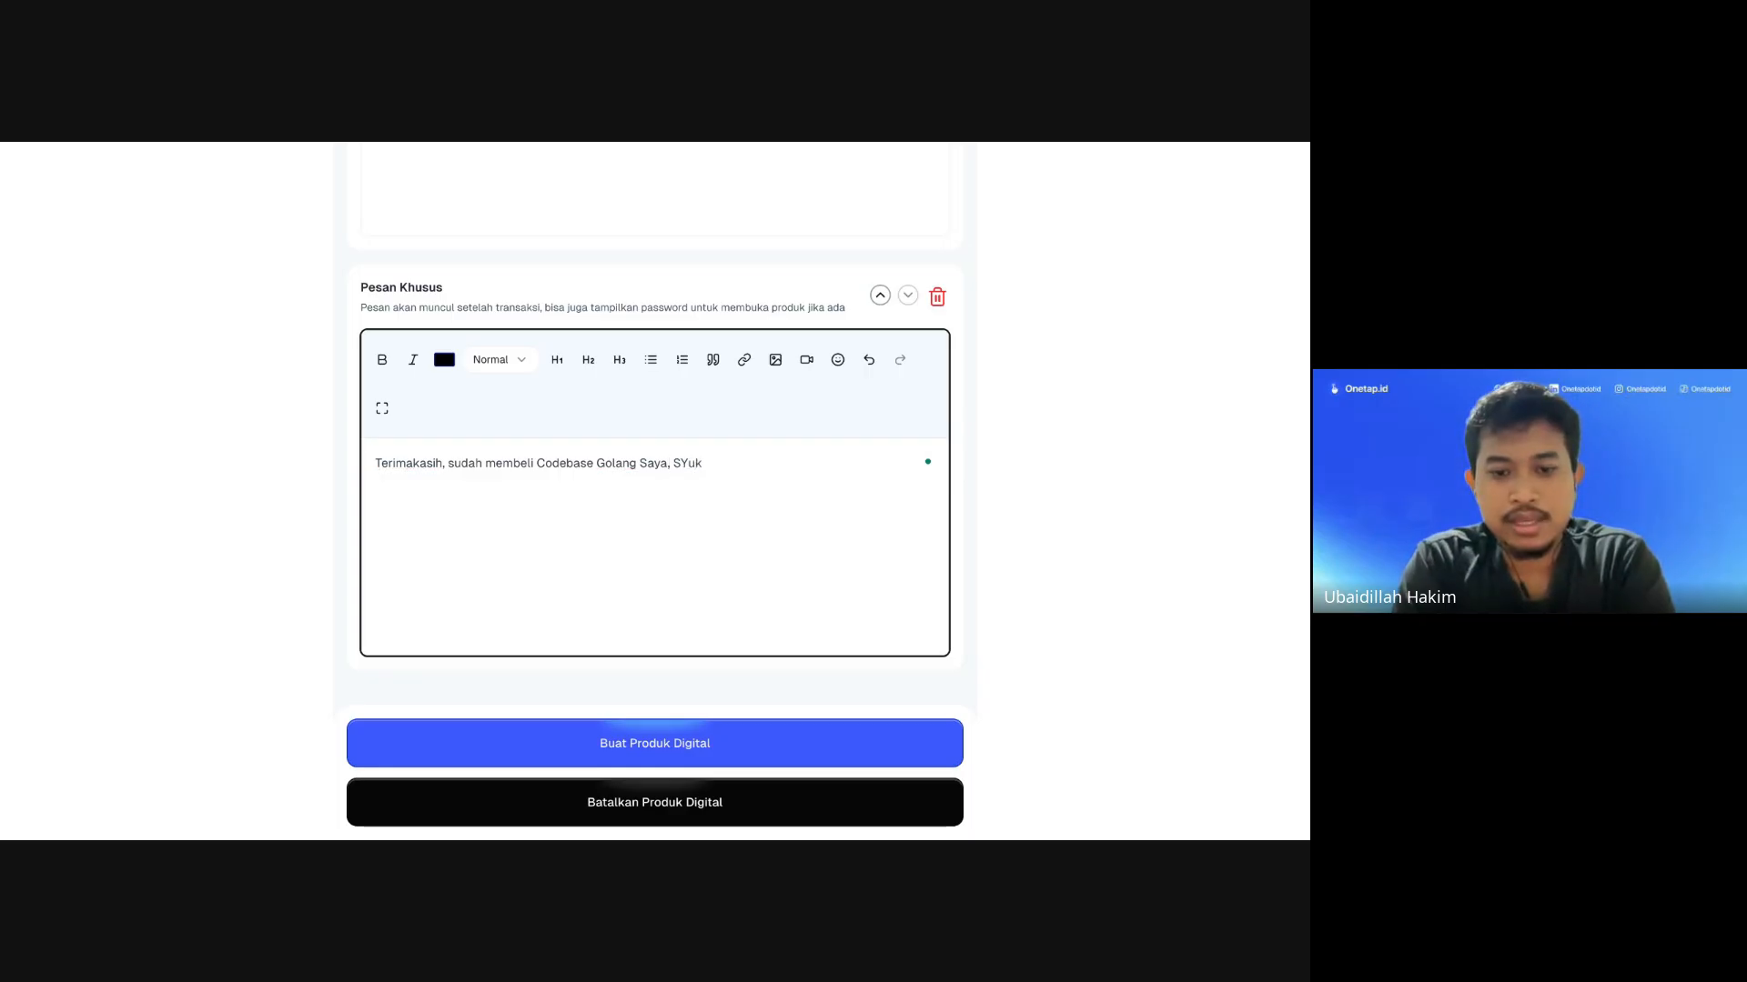
text(ukron Katsir)
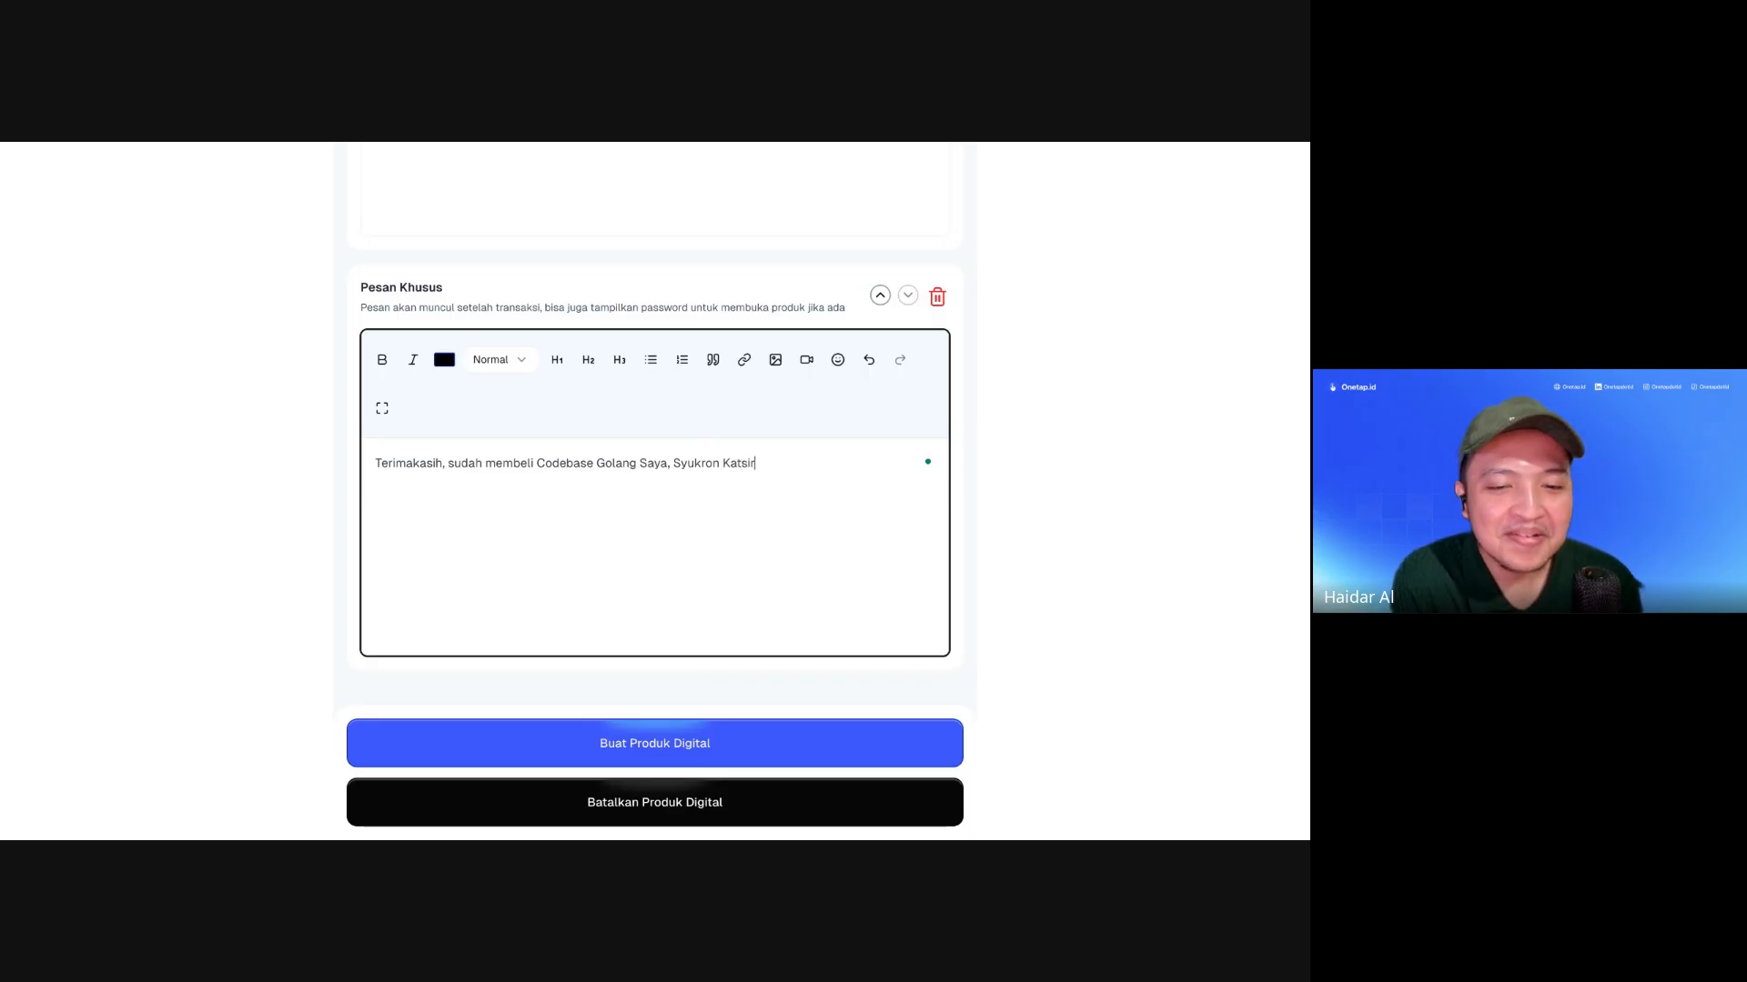
Step: Append the 🙏 emoji and make 'Syukron Katsir' bold
click(836, 360)
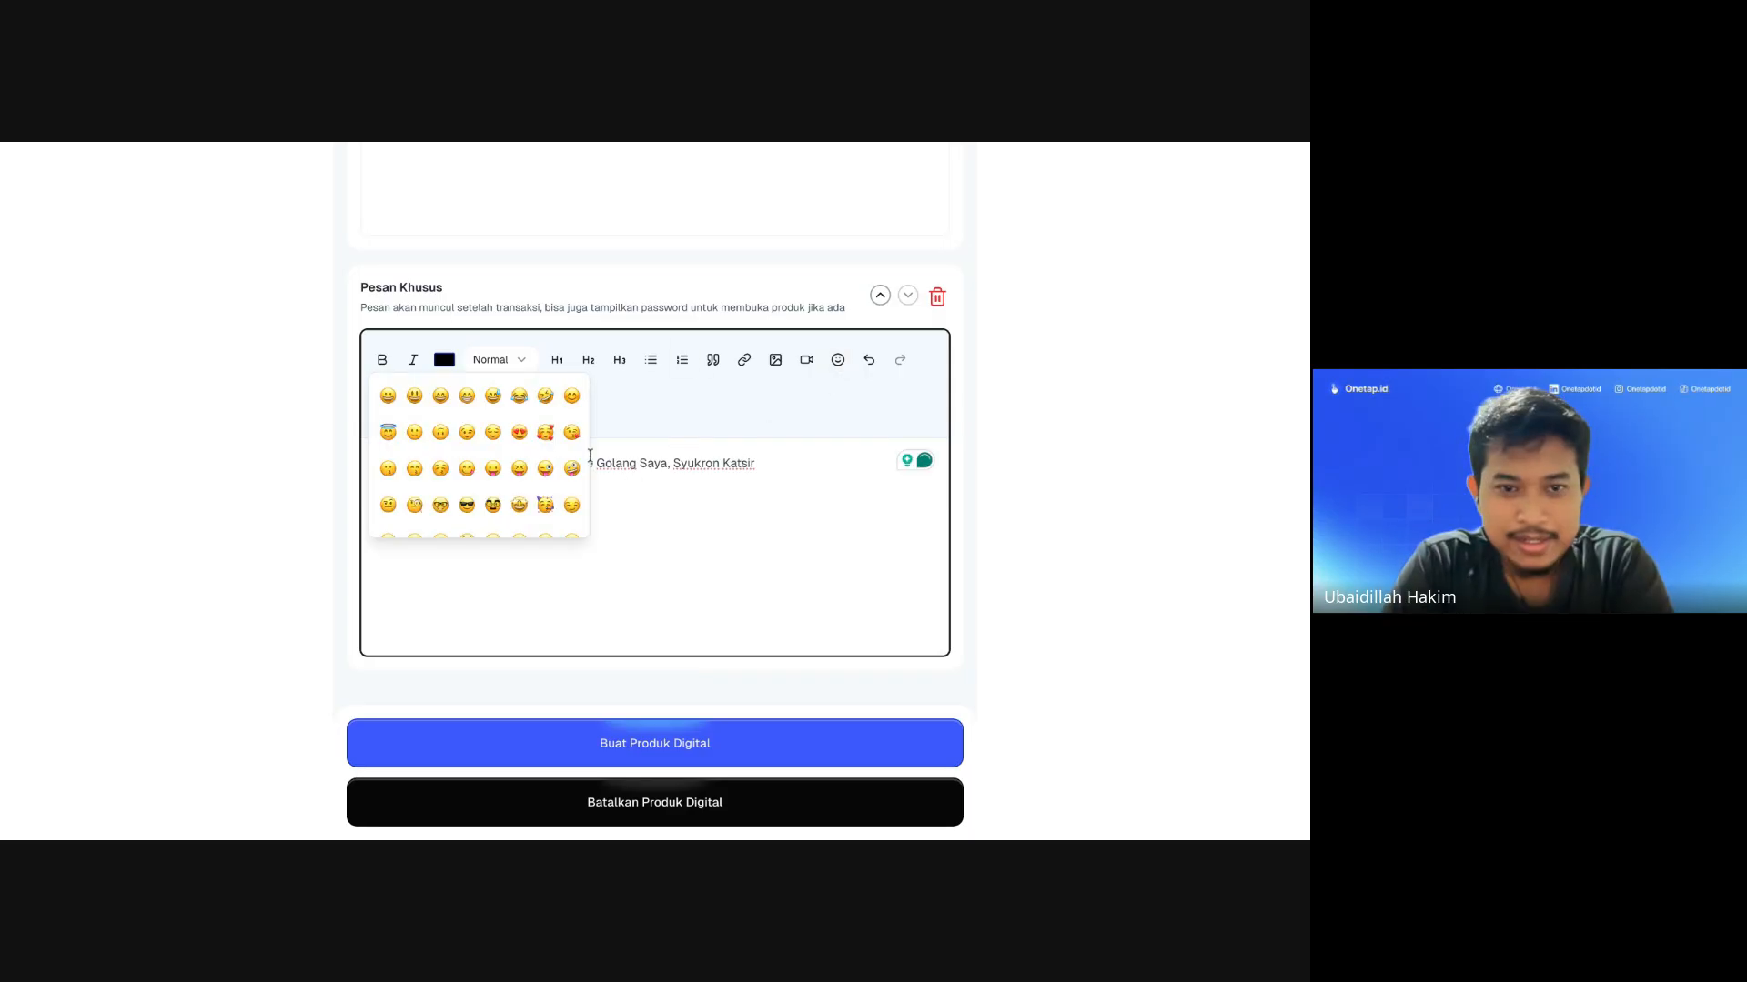
scroll(537, 467, down, 3)
scroll(538, 466, down, 5)
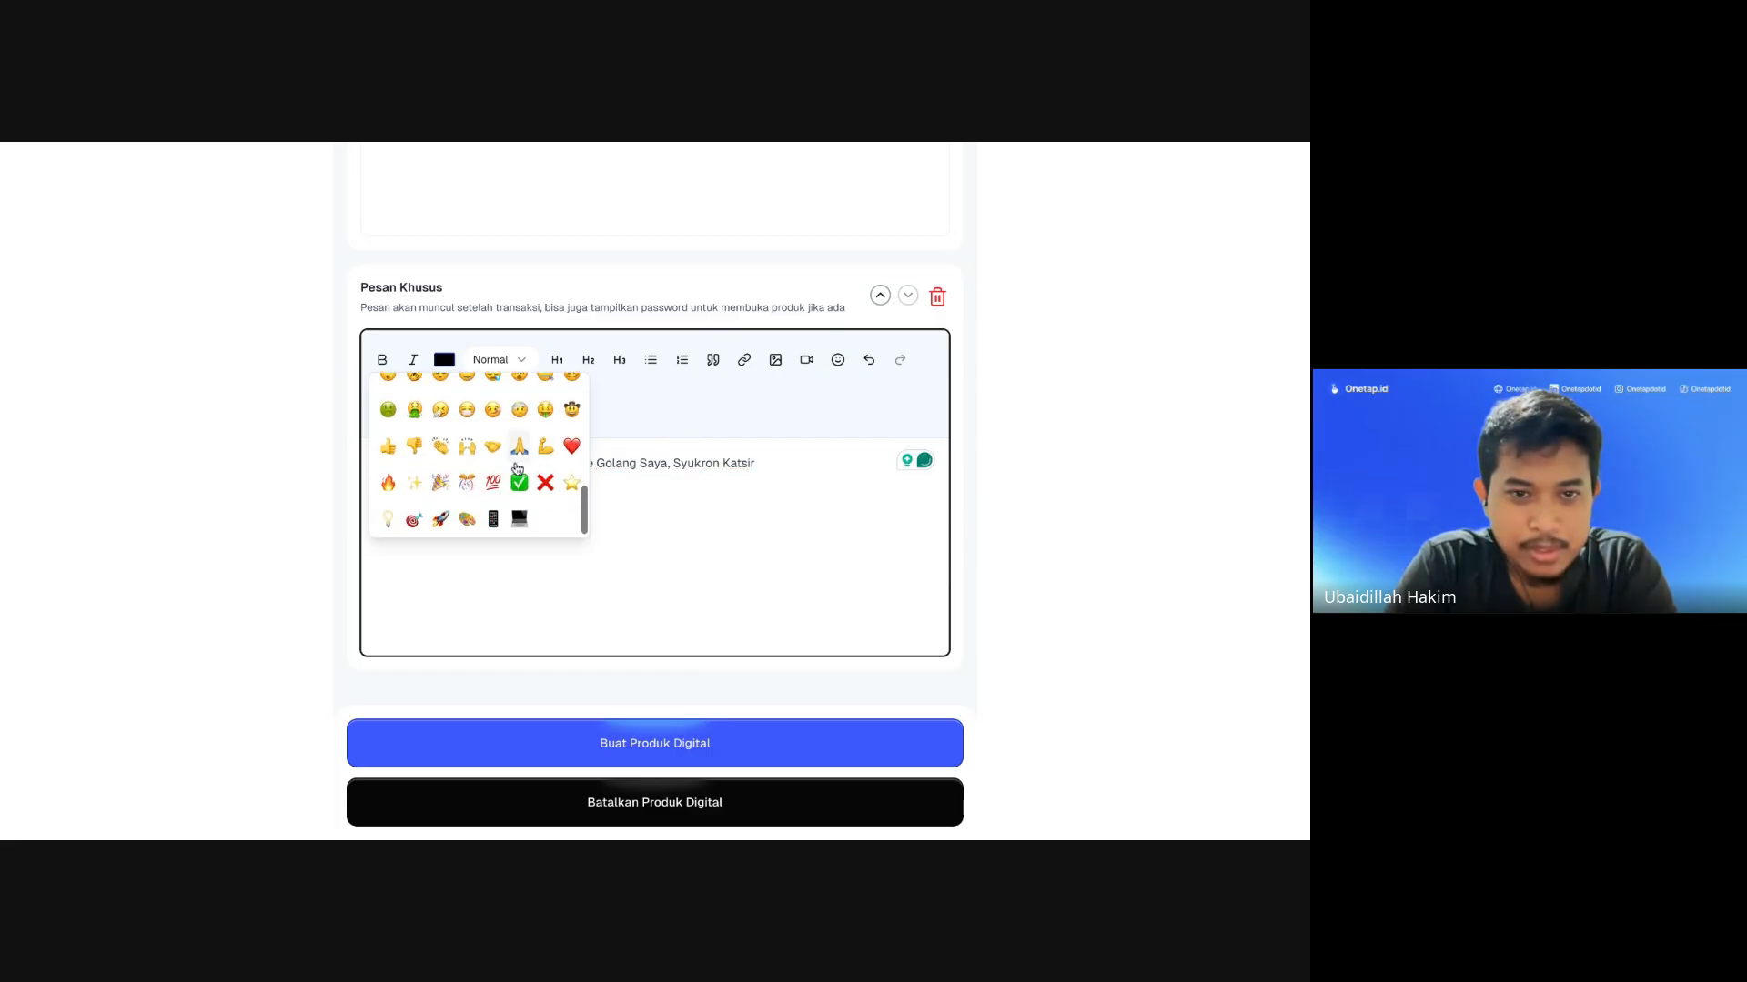
click(515, 457)
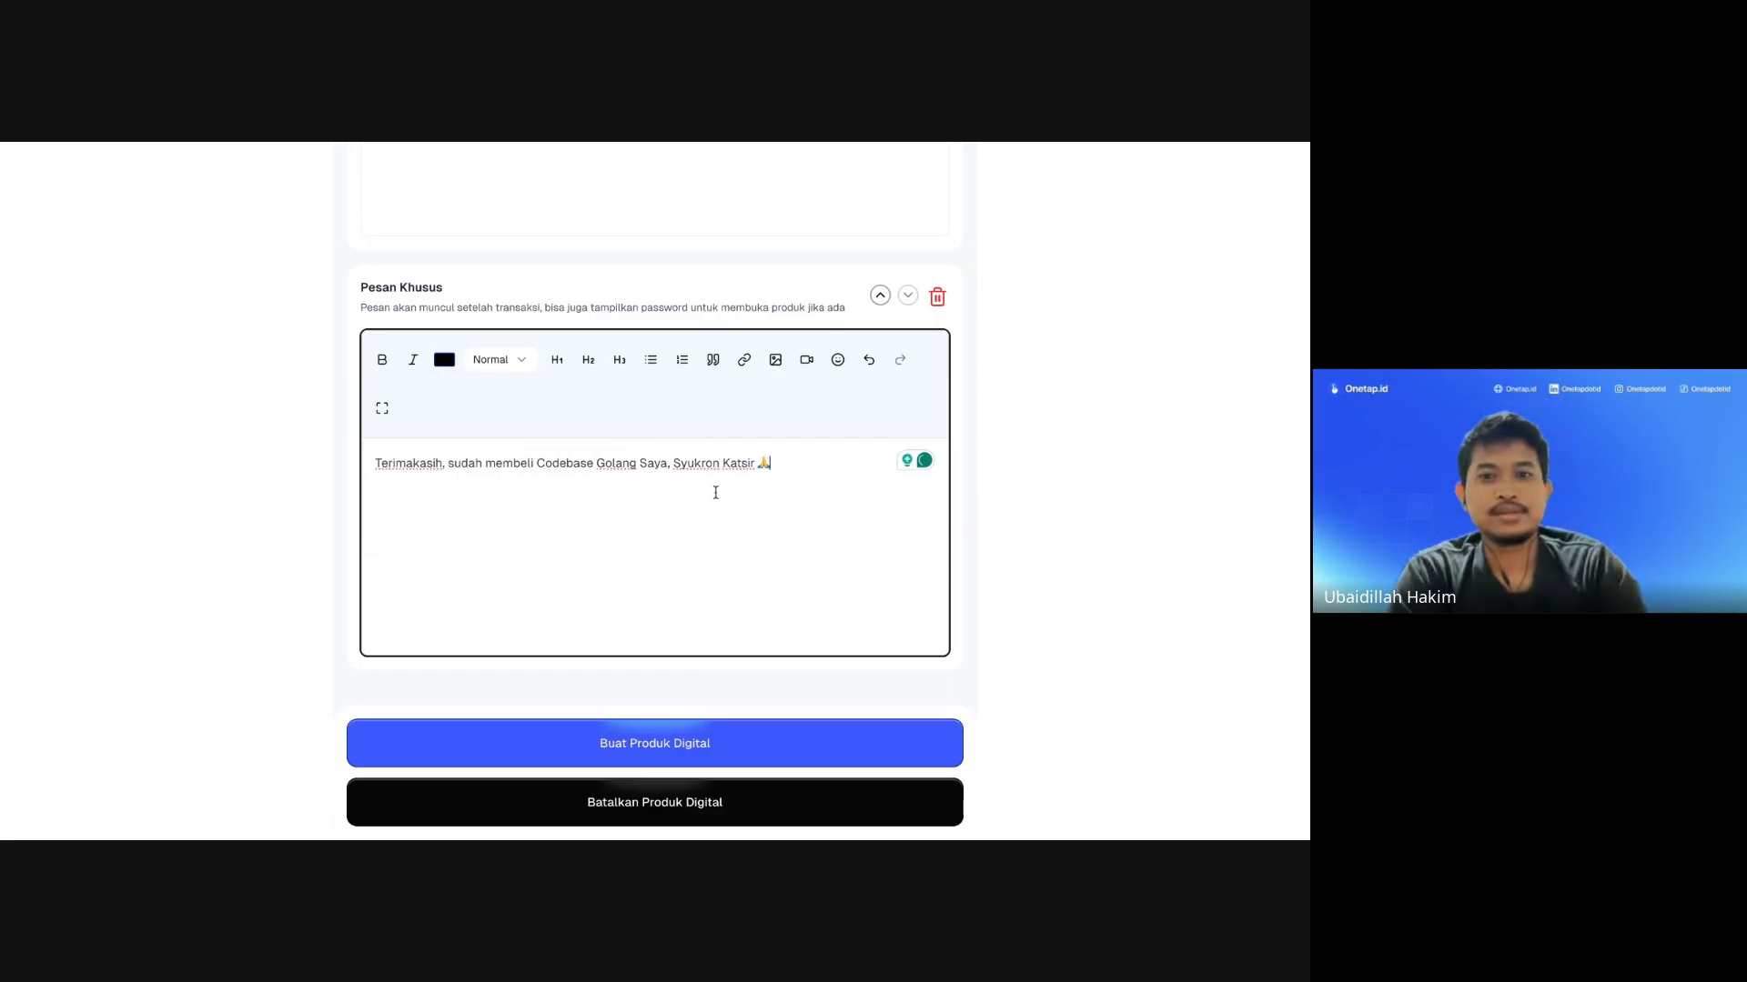
drag(675, 463, 756, 464)
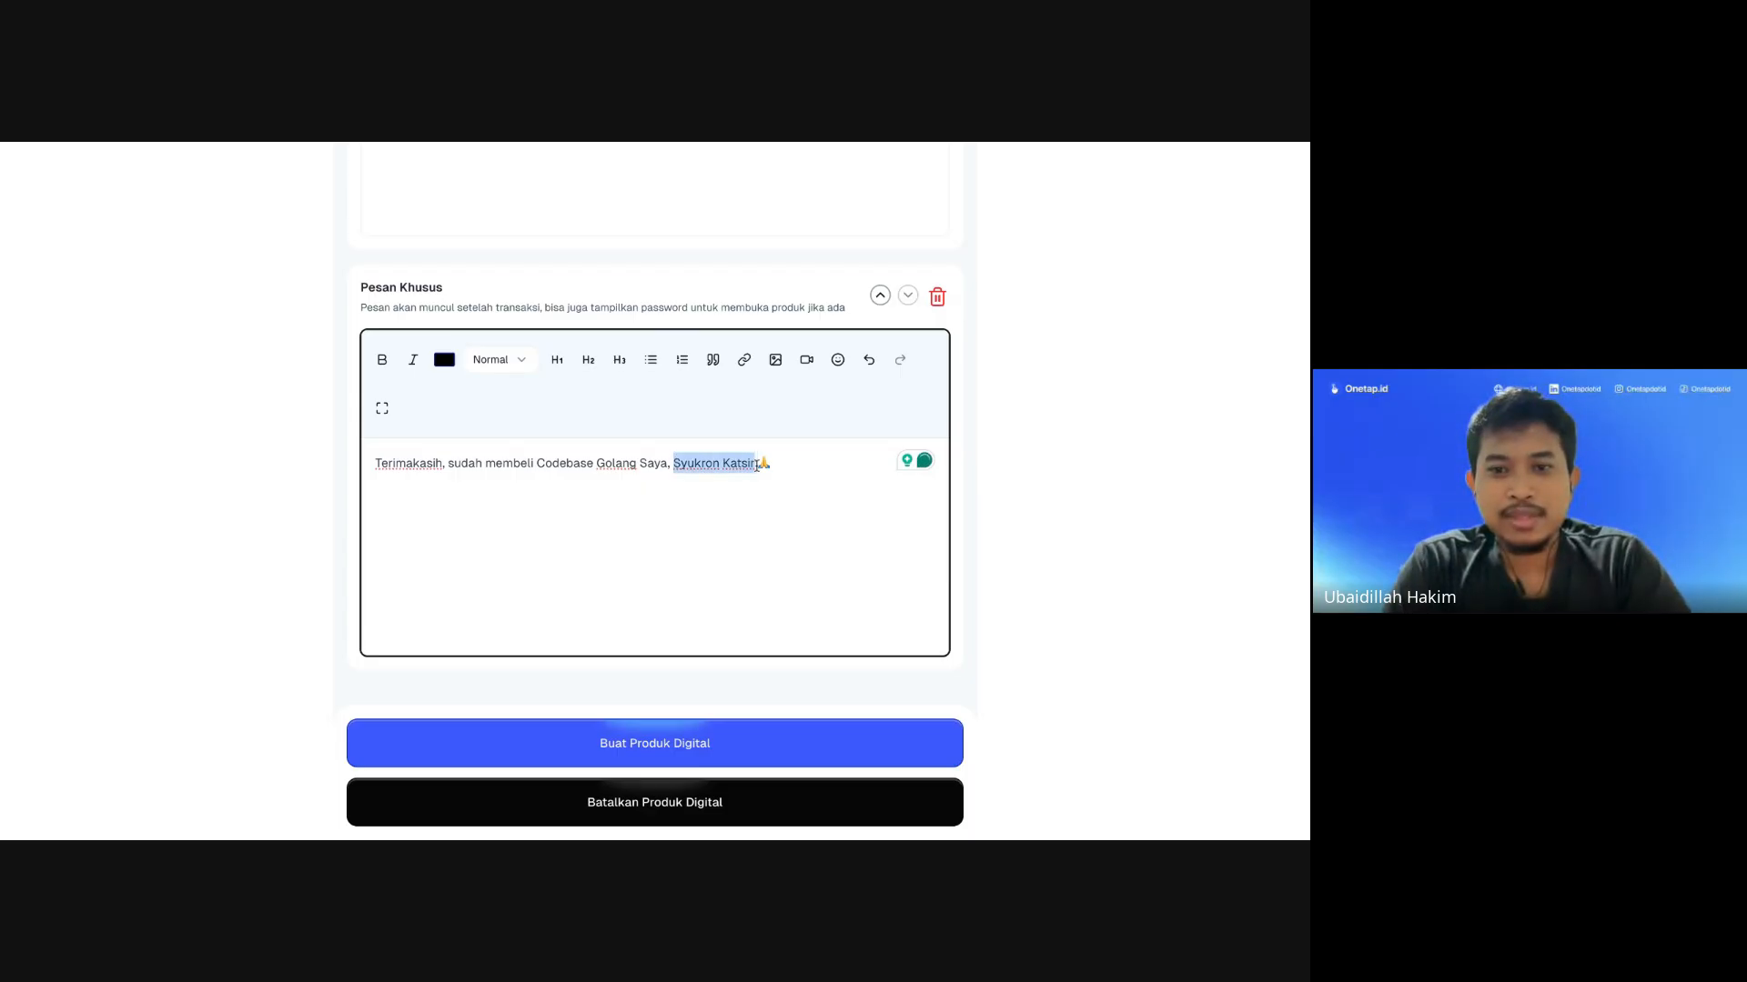
click(382, 360)
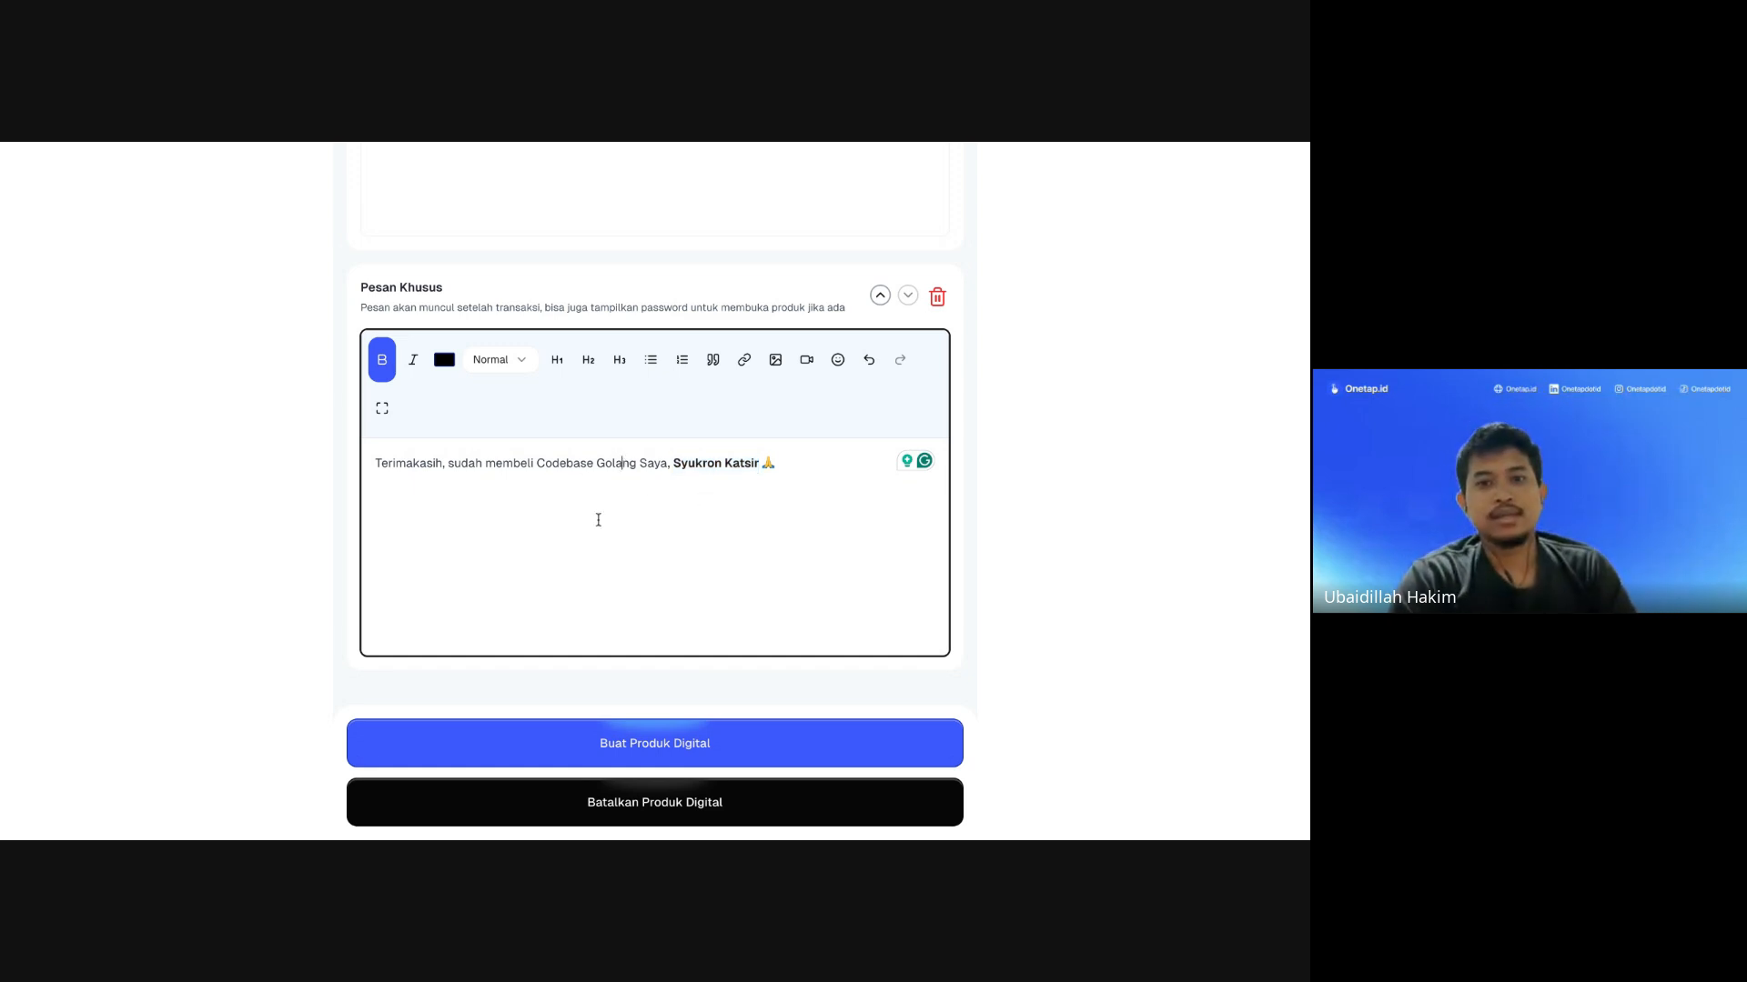
scroll(597, 518, up, 15)
Step: Change the Harga Jual selling price from 400.000 to Rp 4.000
scroll(598, 525, down, 15)
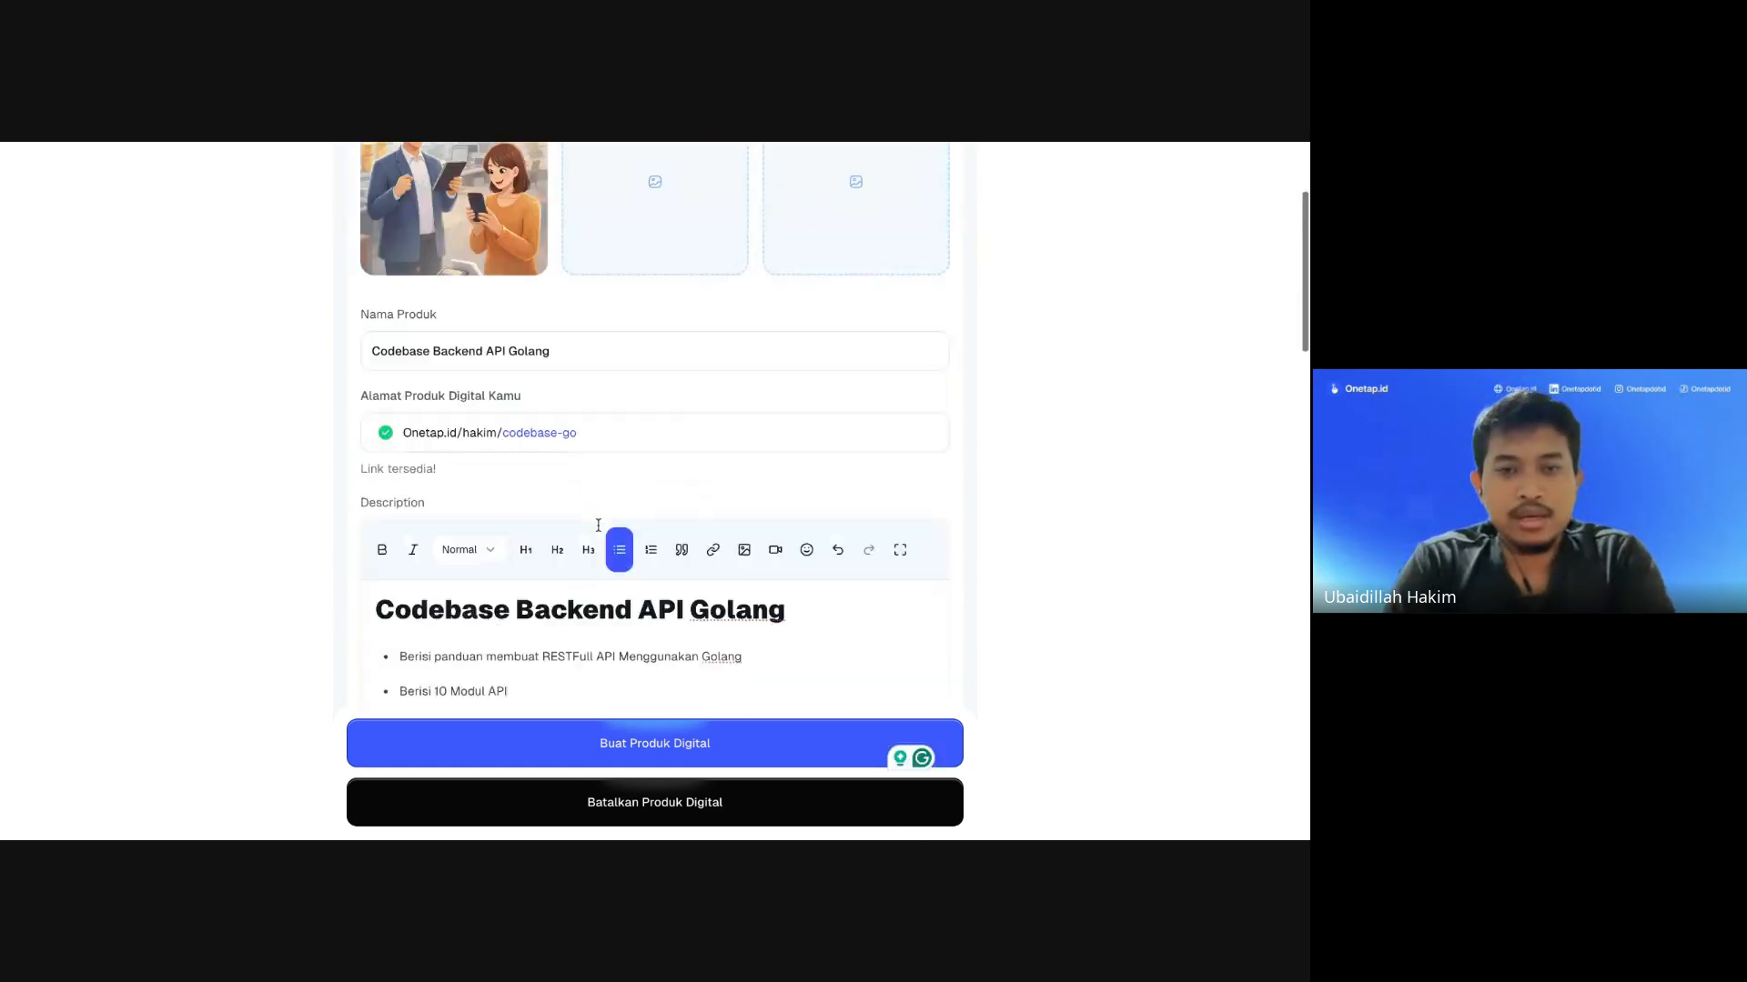
scroll(655, 491, up, 8)
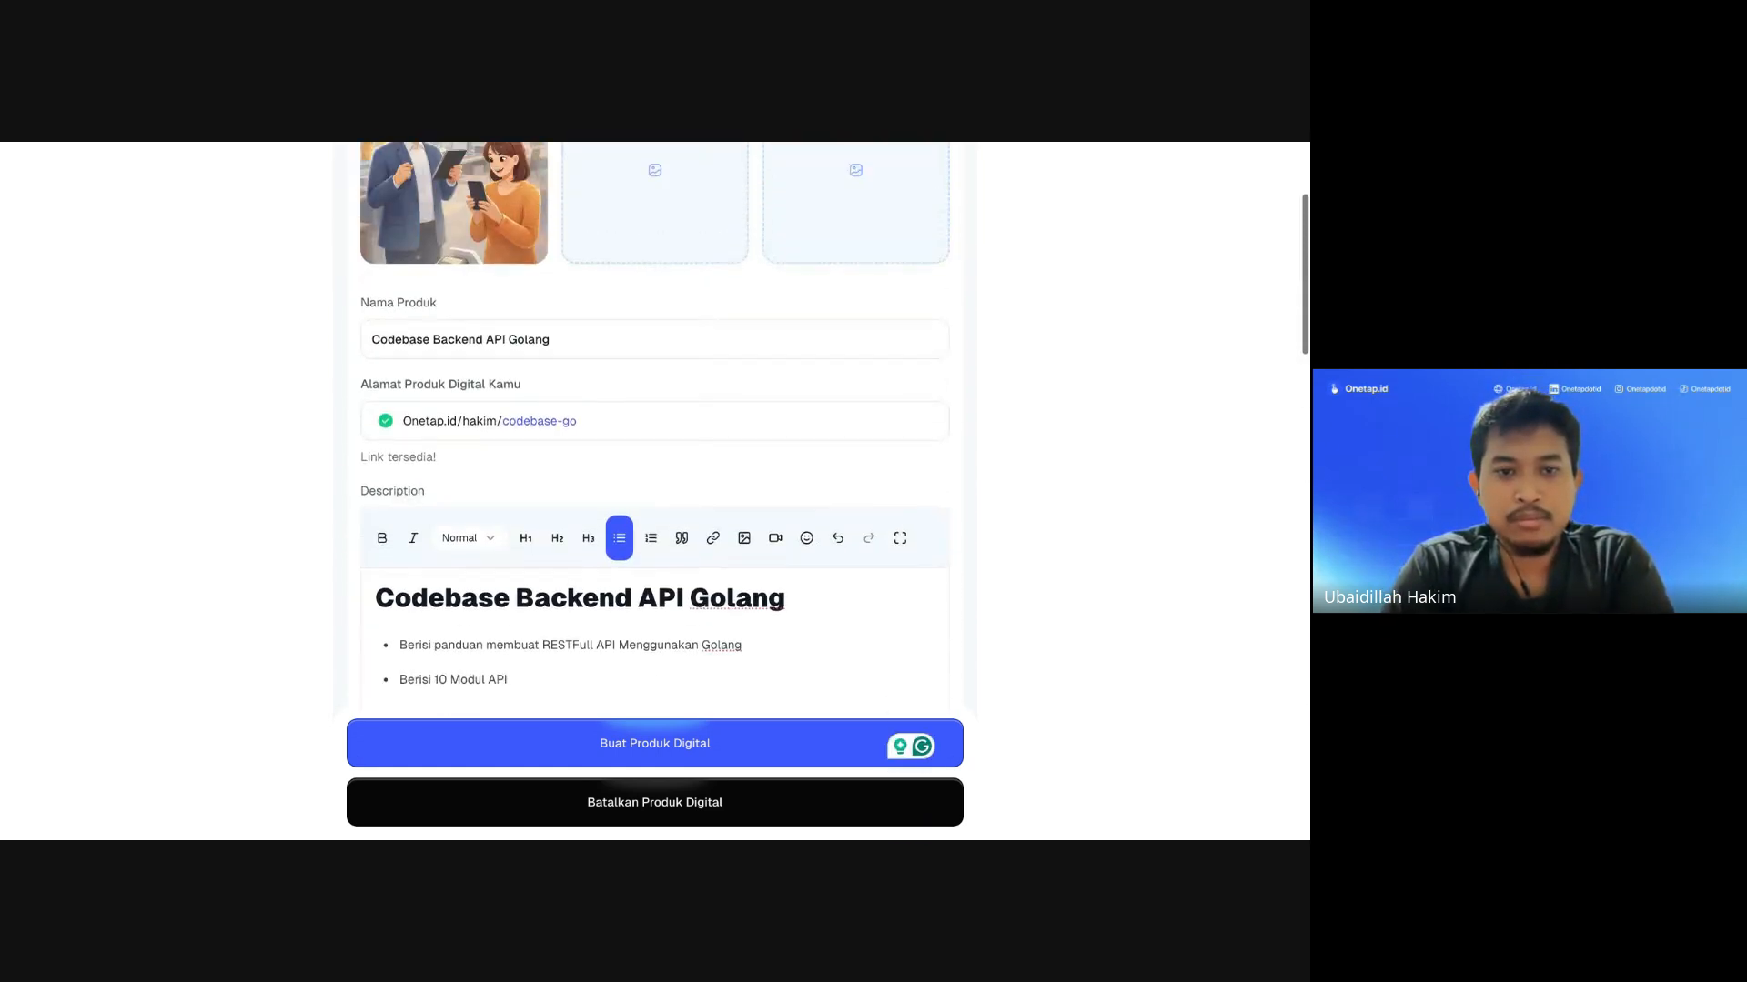
scroll(655, 491, down, 15)
scroll(655, 491, up, 15)
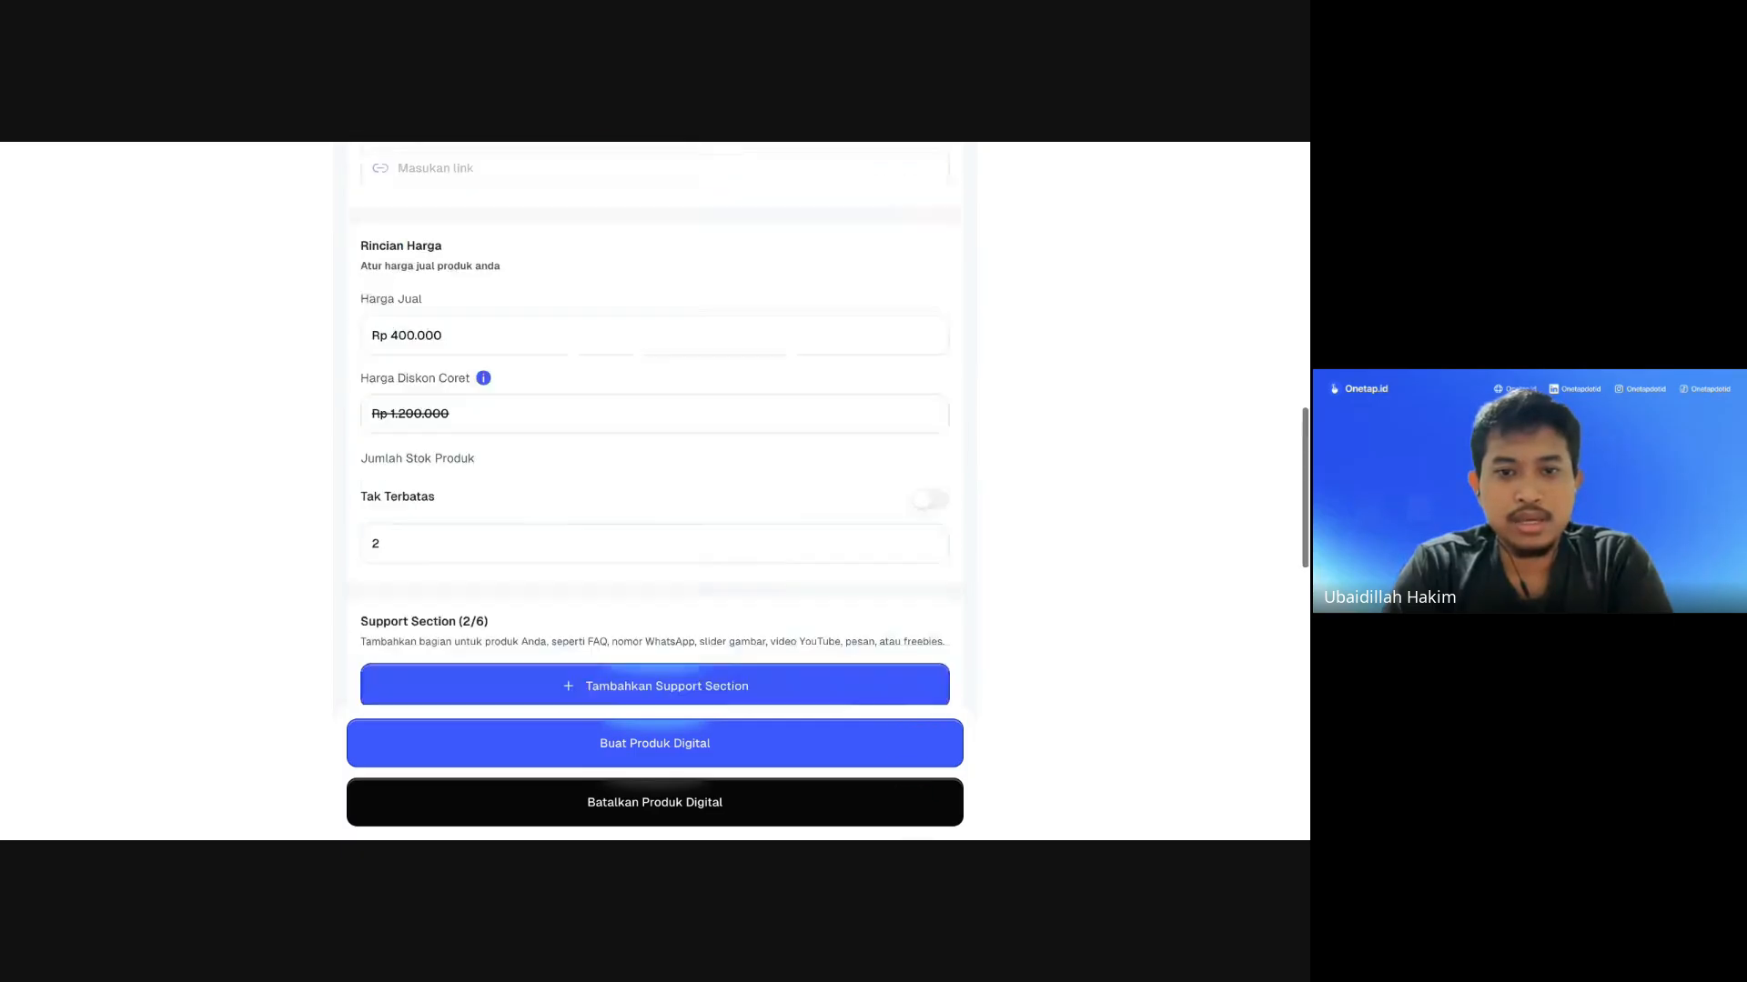
scroll(655, 491, down, 15)
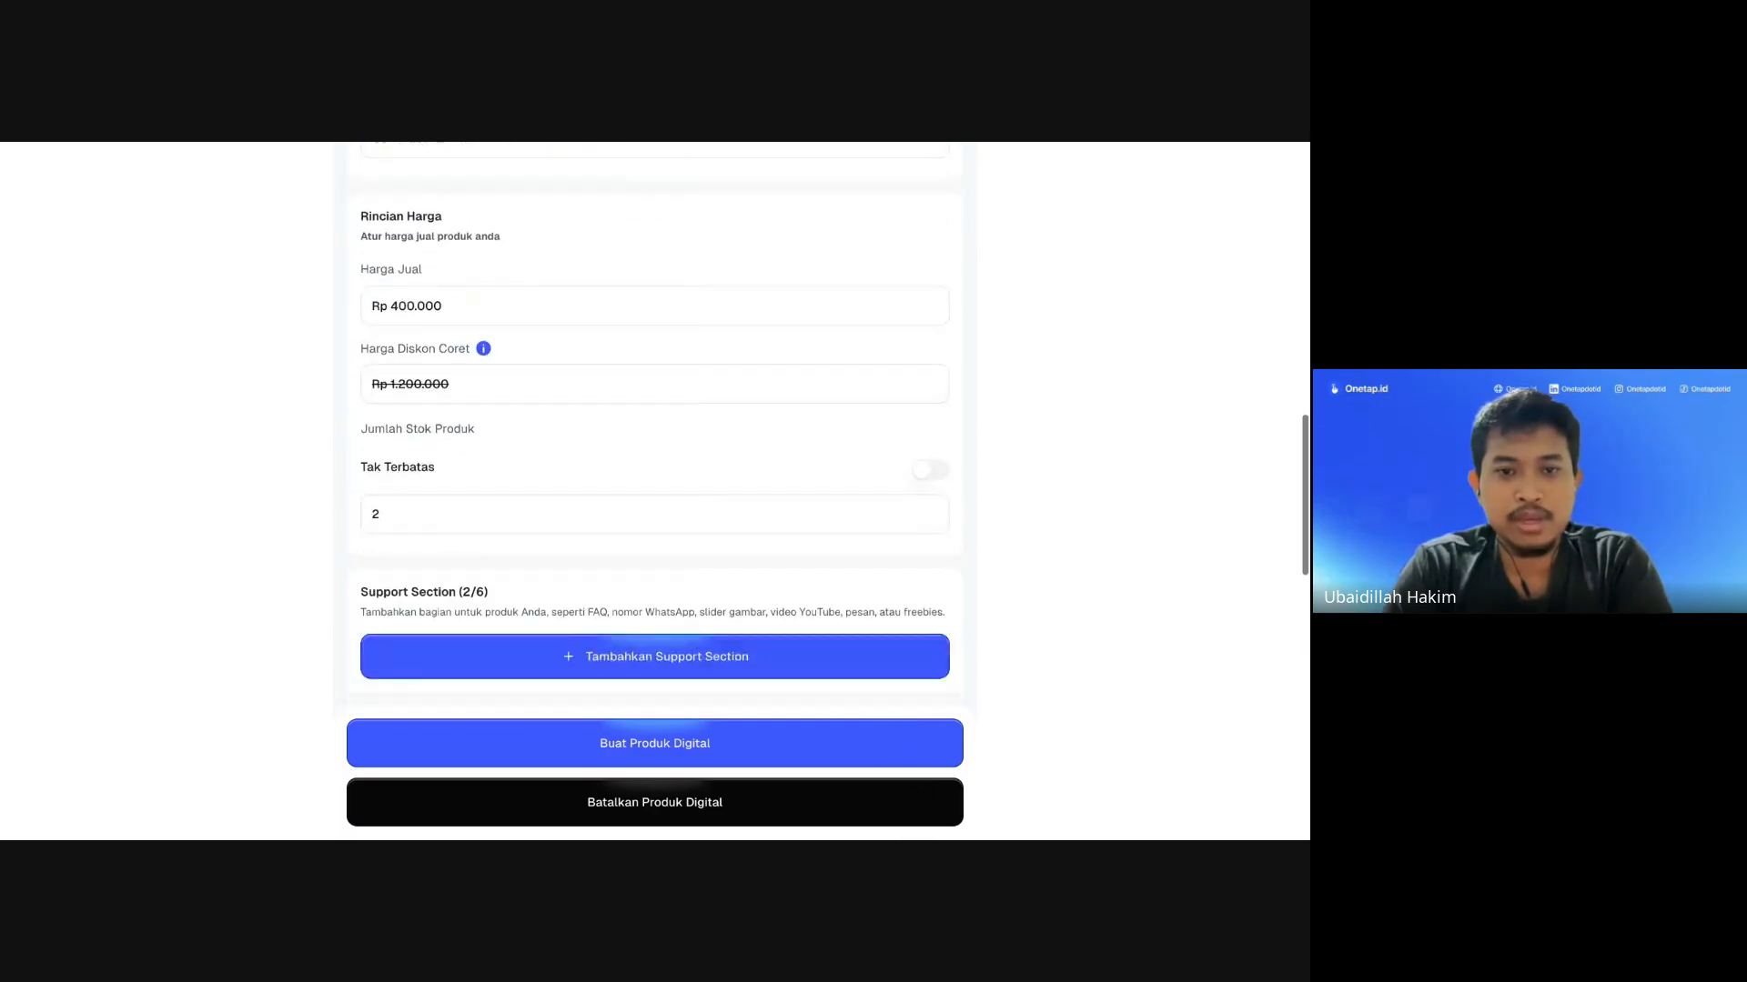
scroll(576, 504, up, 10)
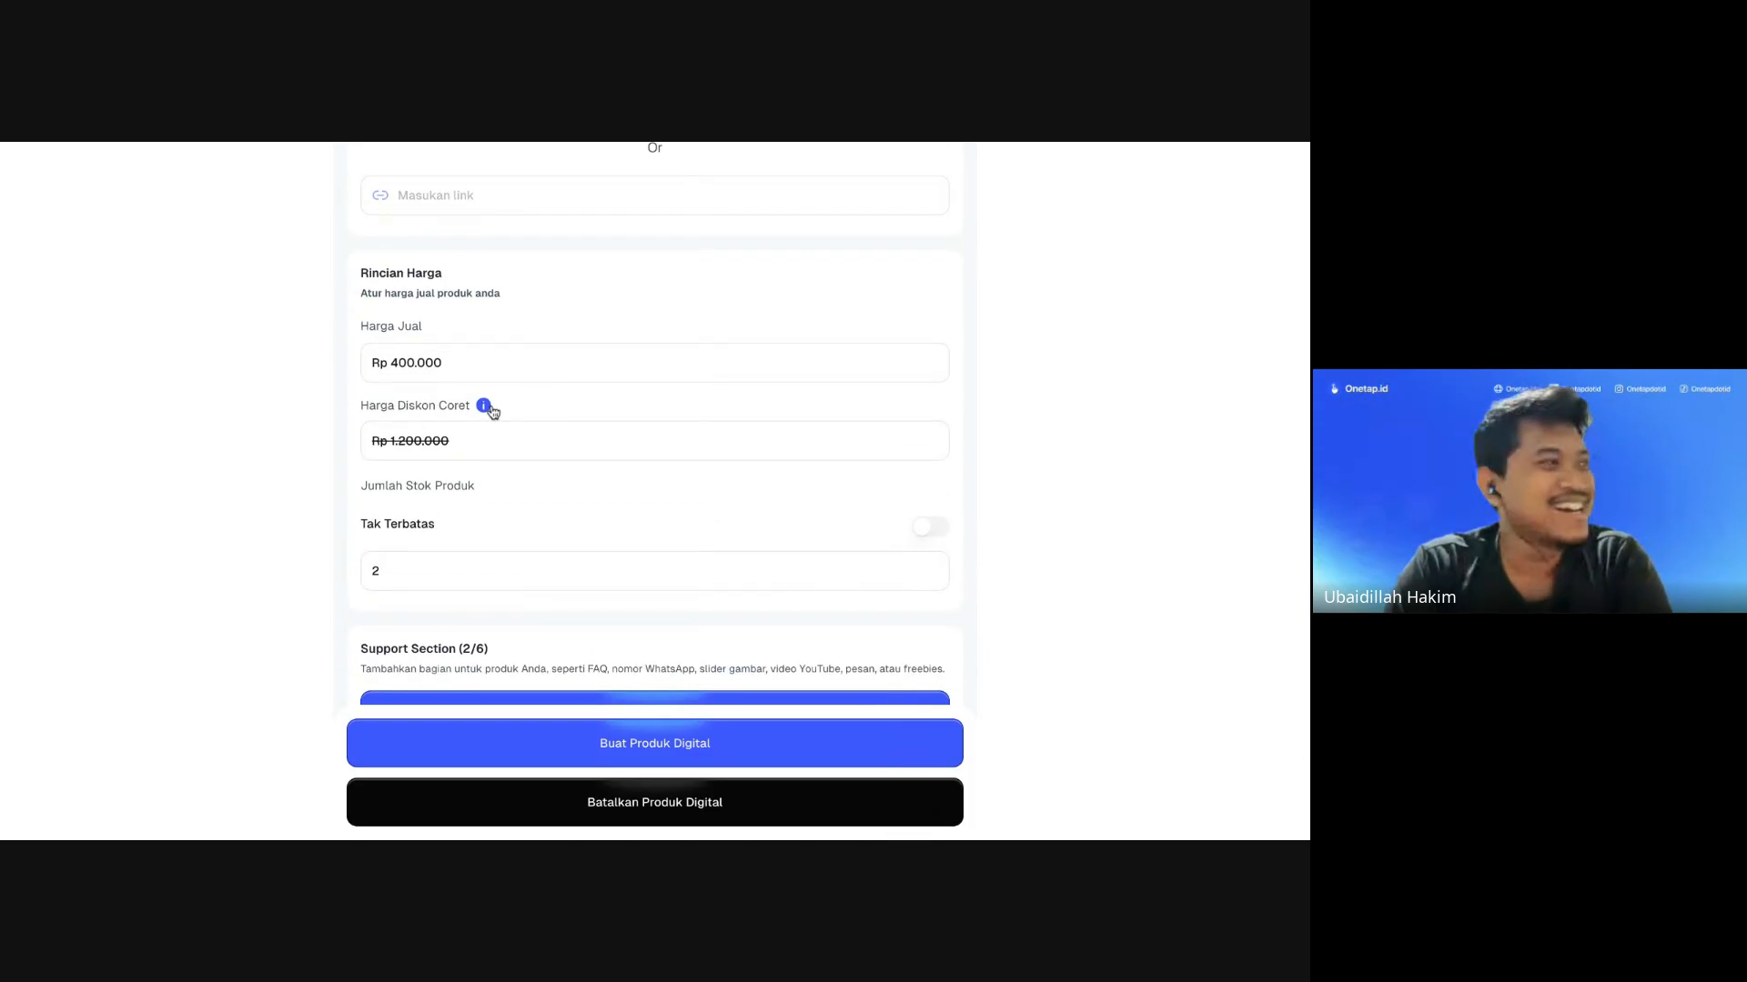
double_click(409, 365)
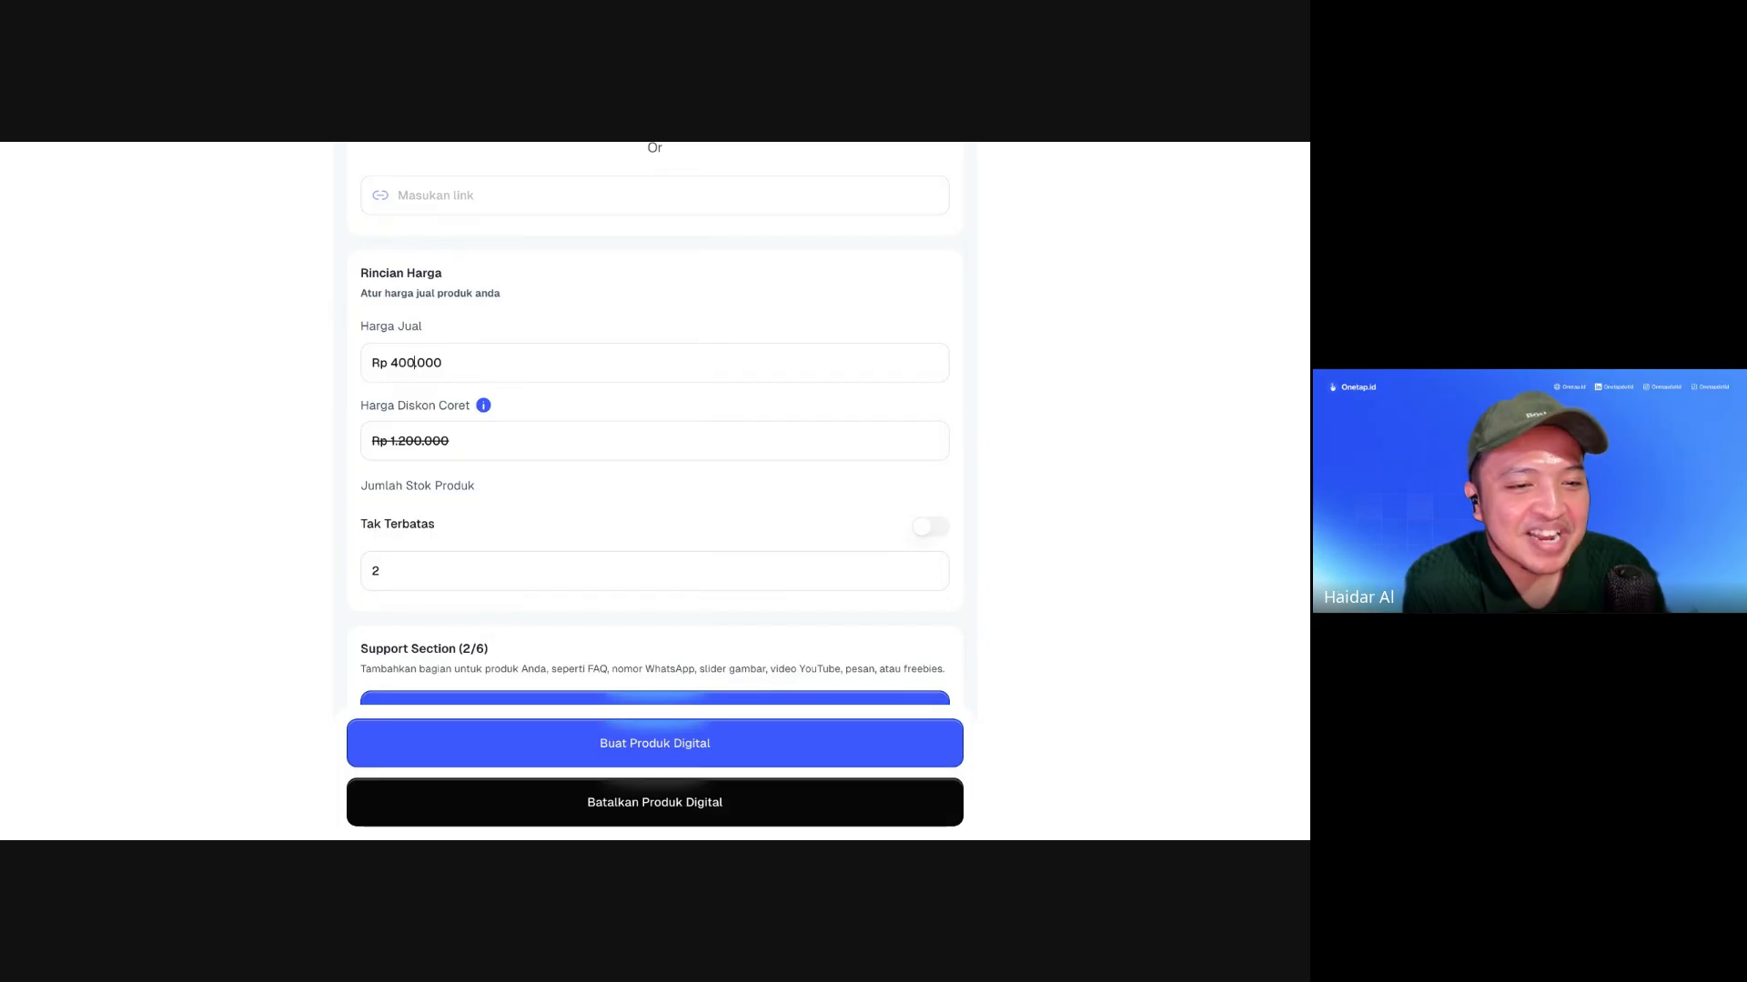
key(BackSpace)
key(BackSpace)
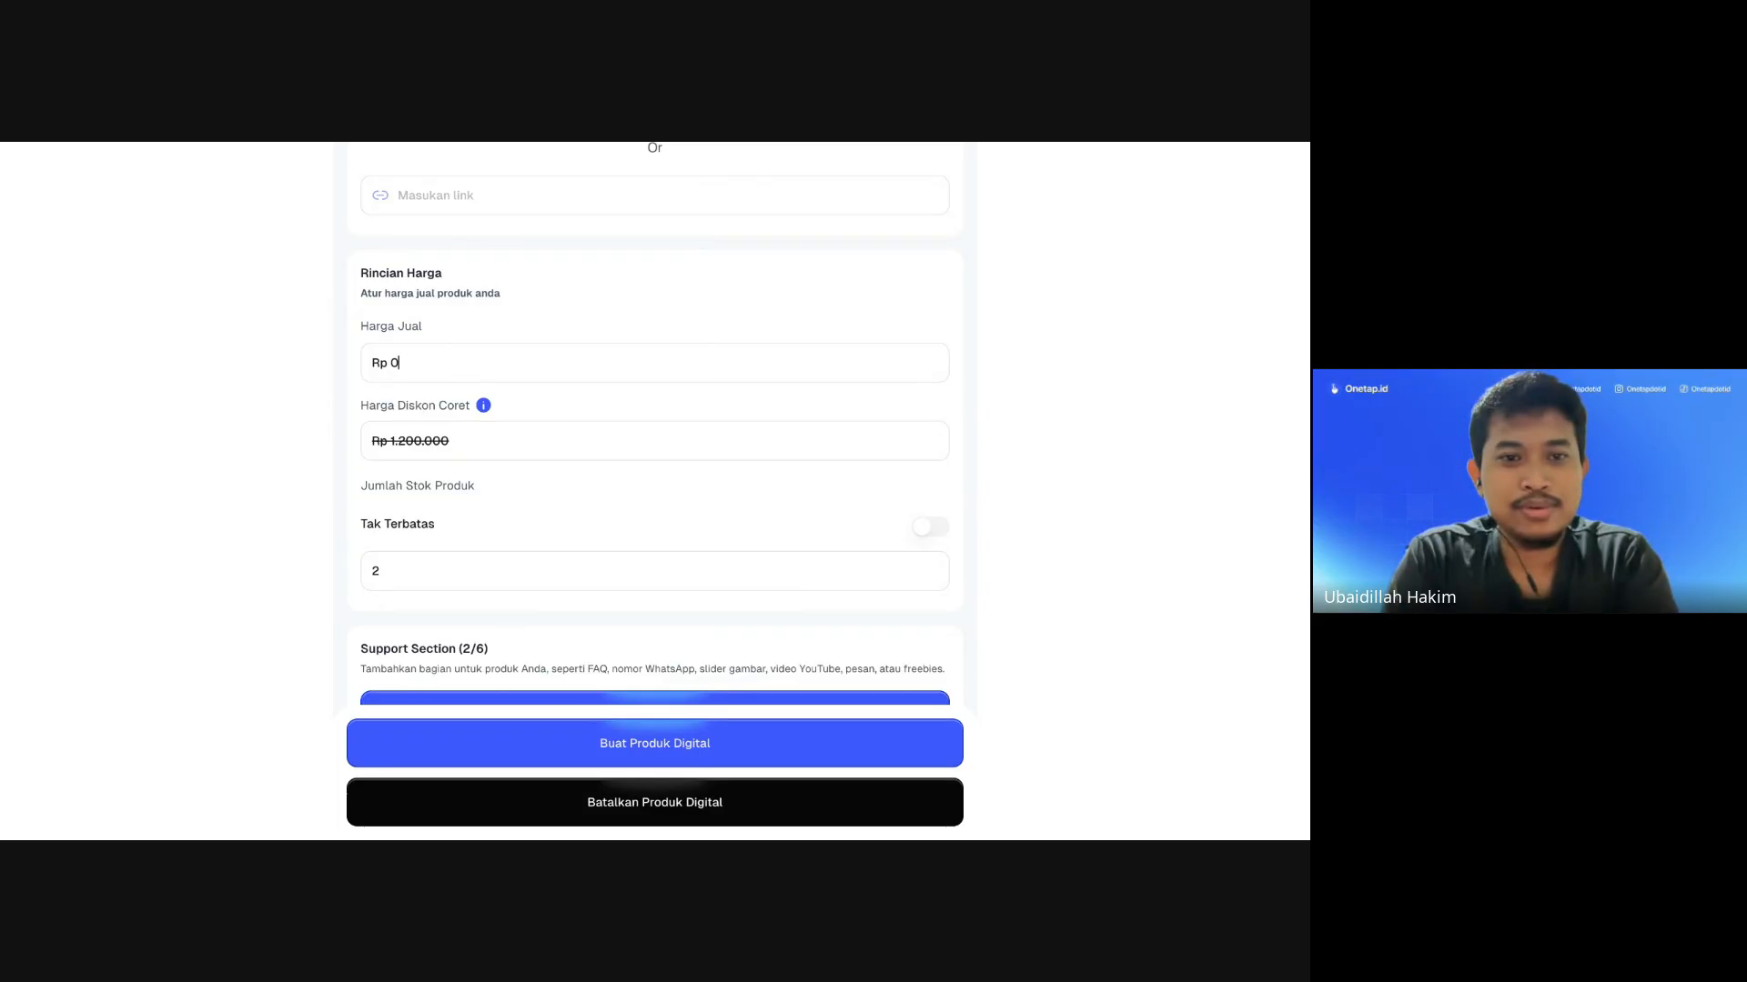
key(BackSpace)
text(40000)
key(BackSpace)
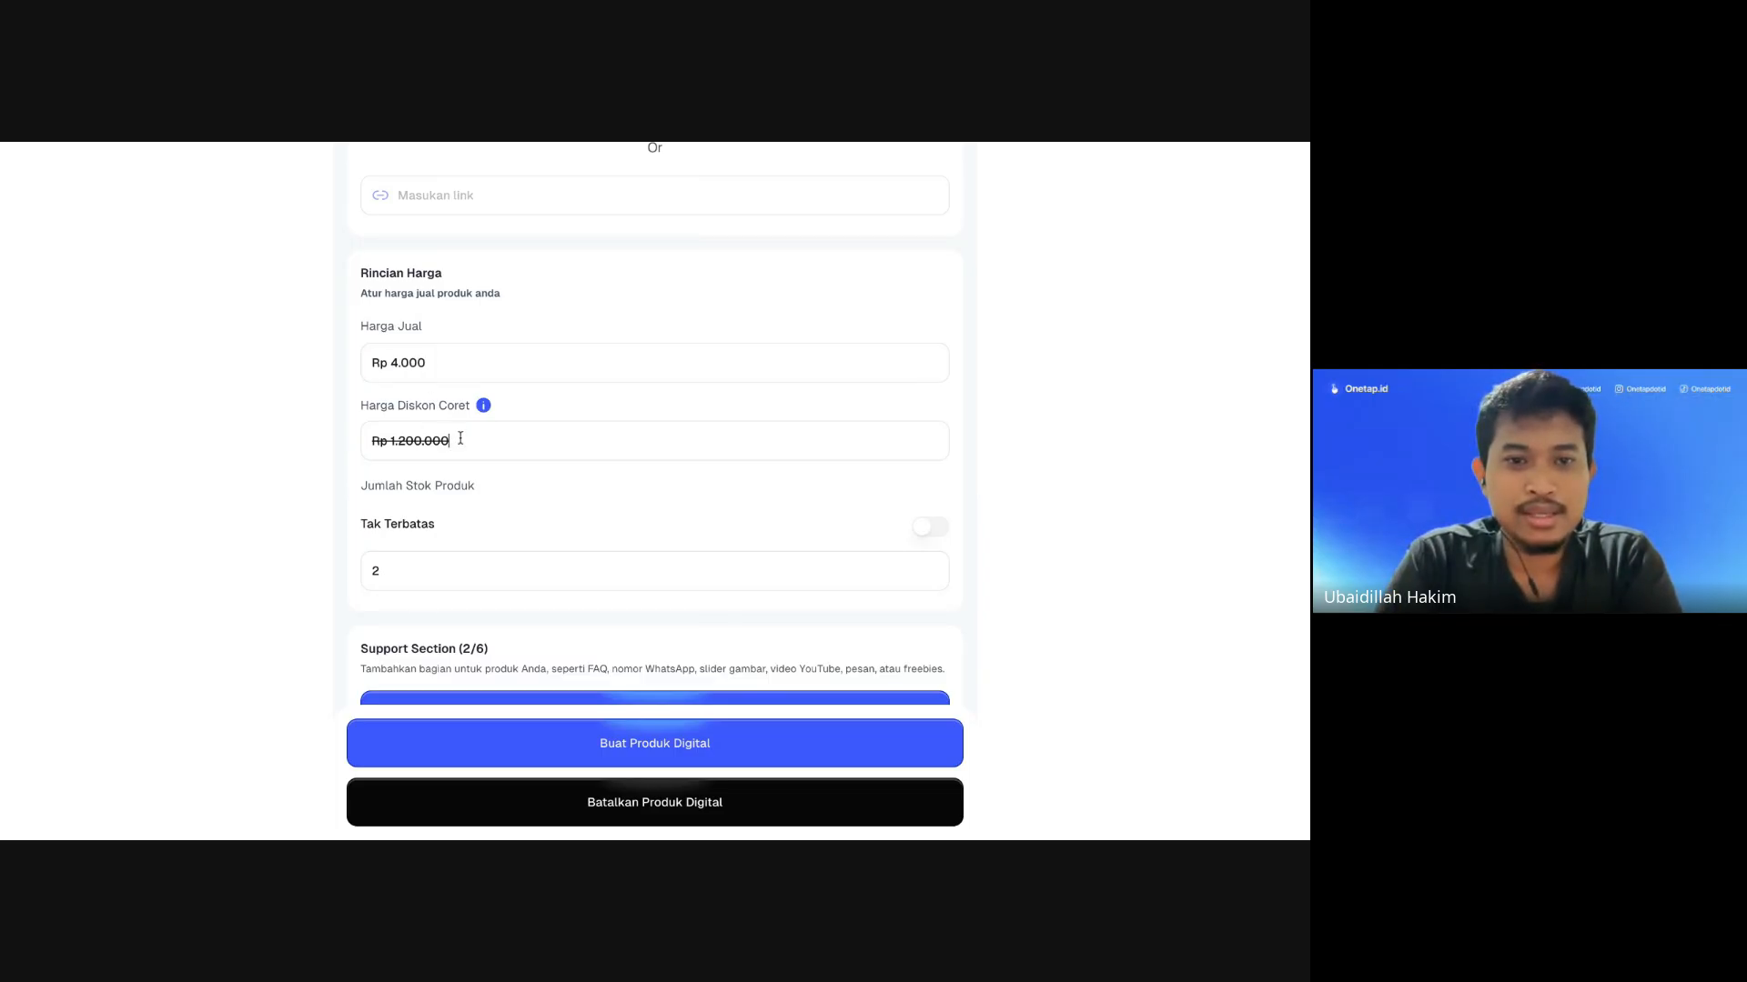
Step: Trim the Harga Diskon Coret struck-through price to Rp 12.000
key(BackSpace)
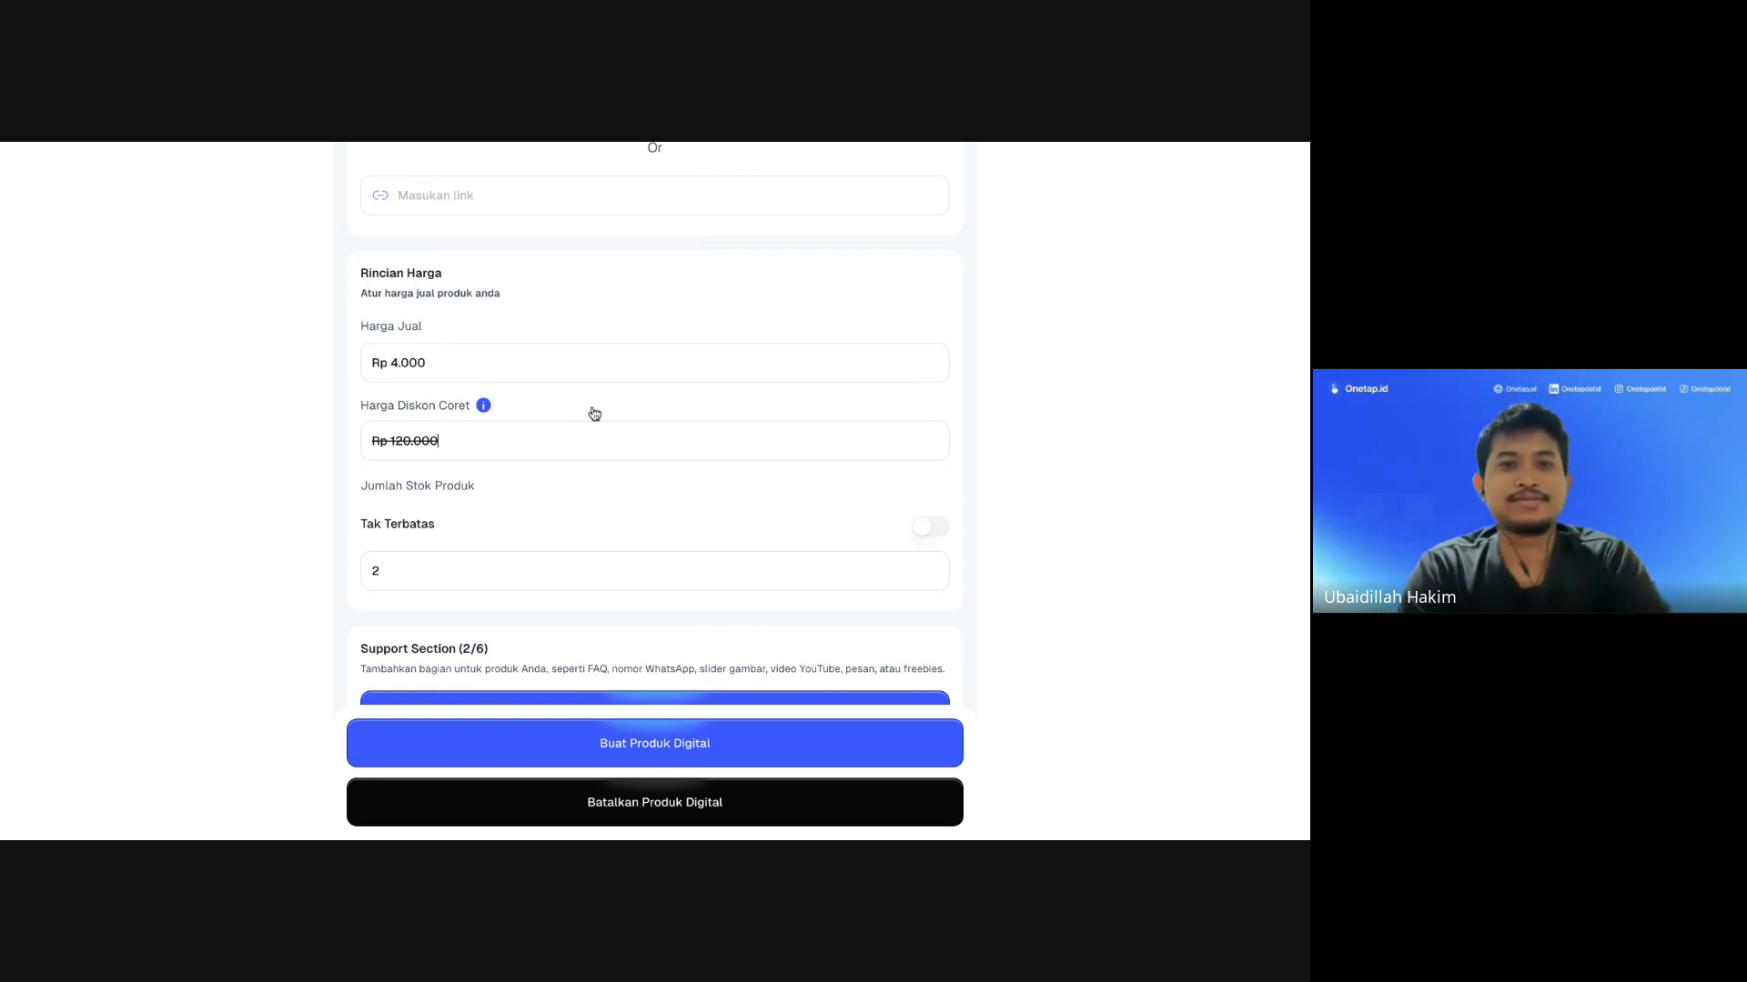
key(BackSpace)
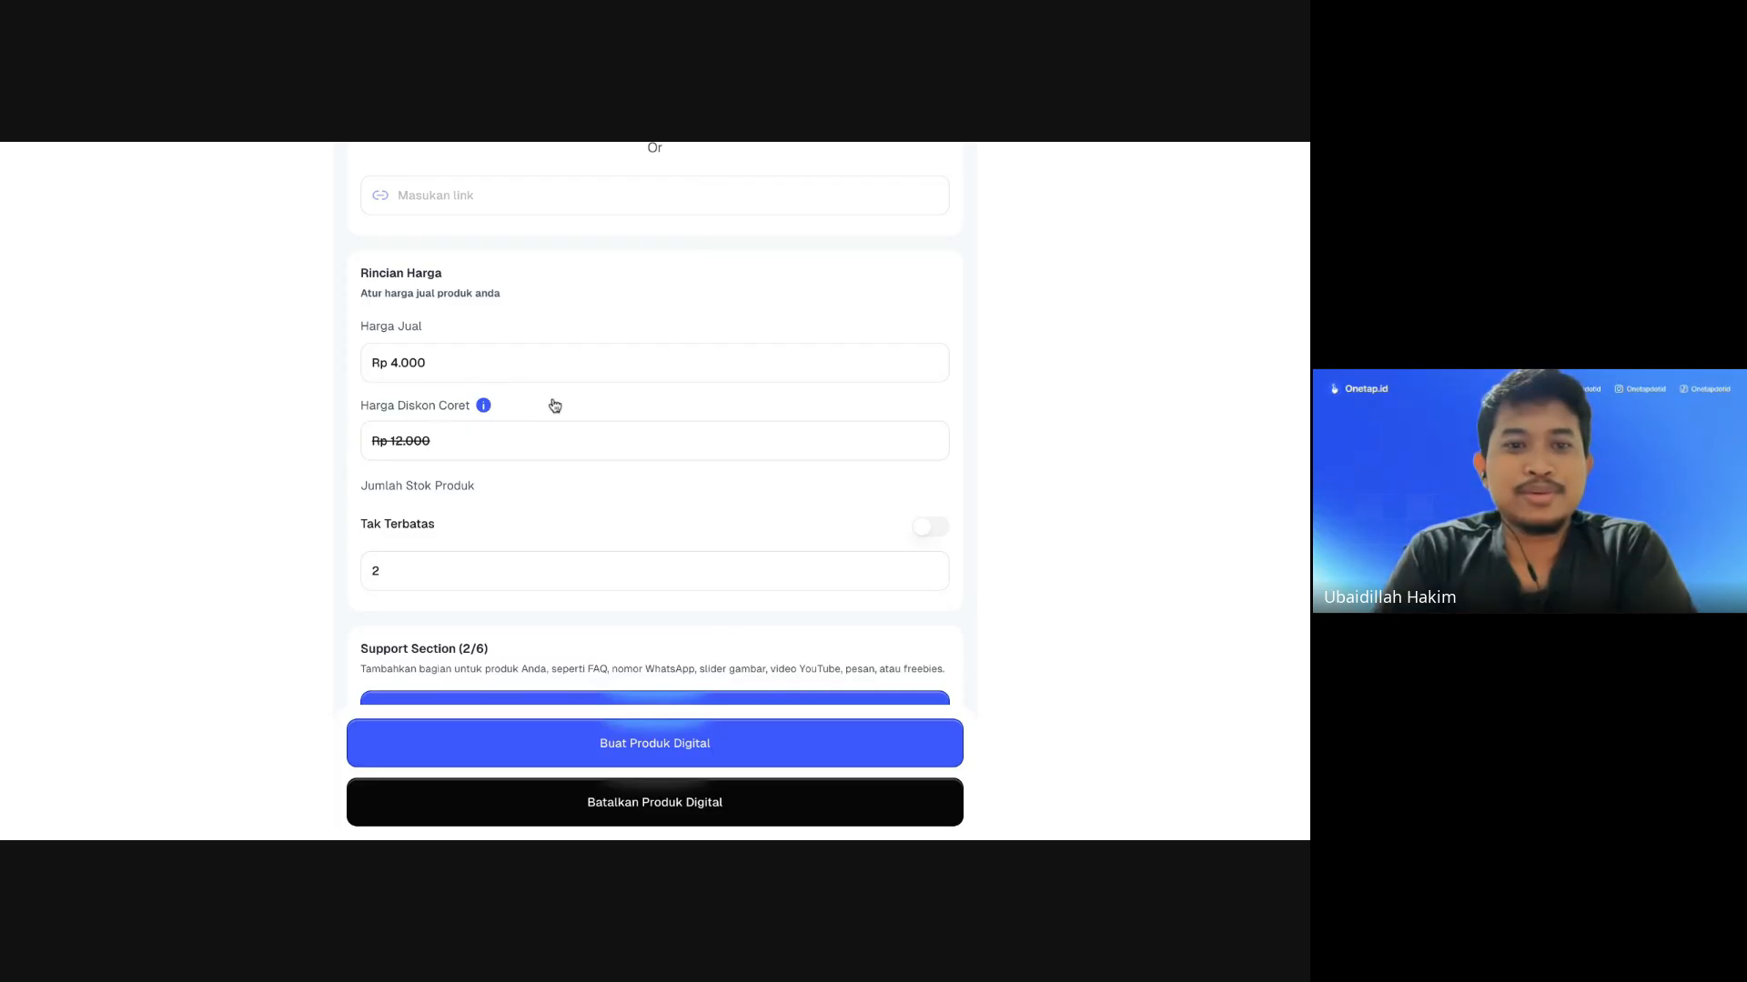
scroll(315, 431, down, 15)
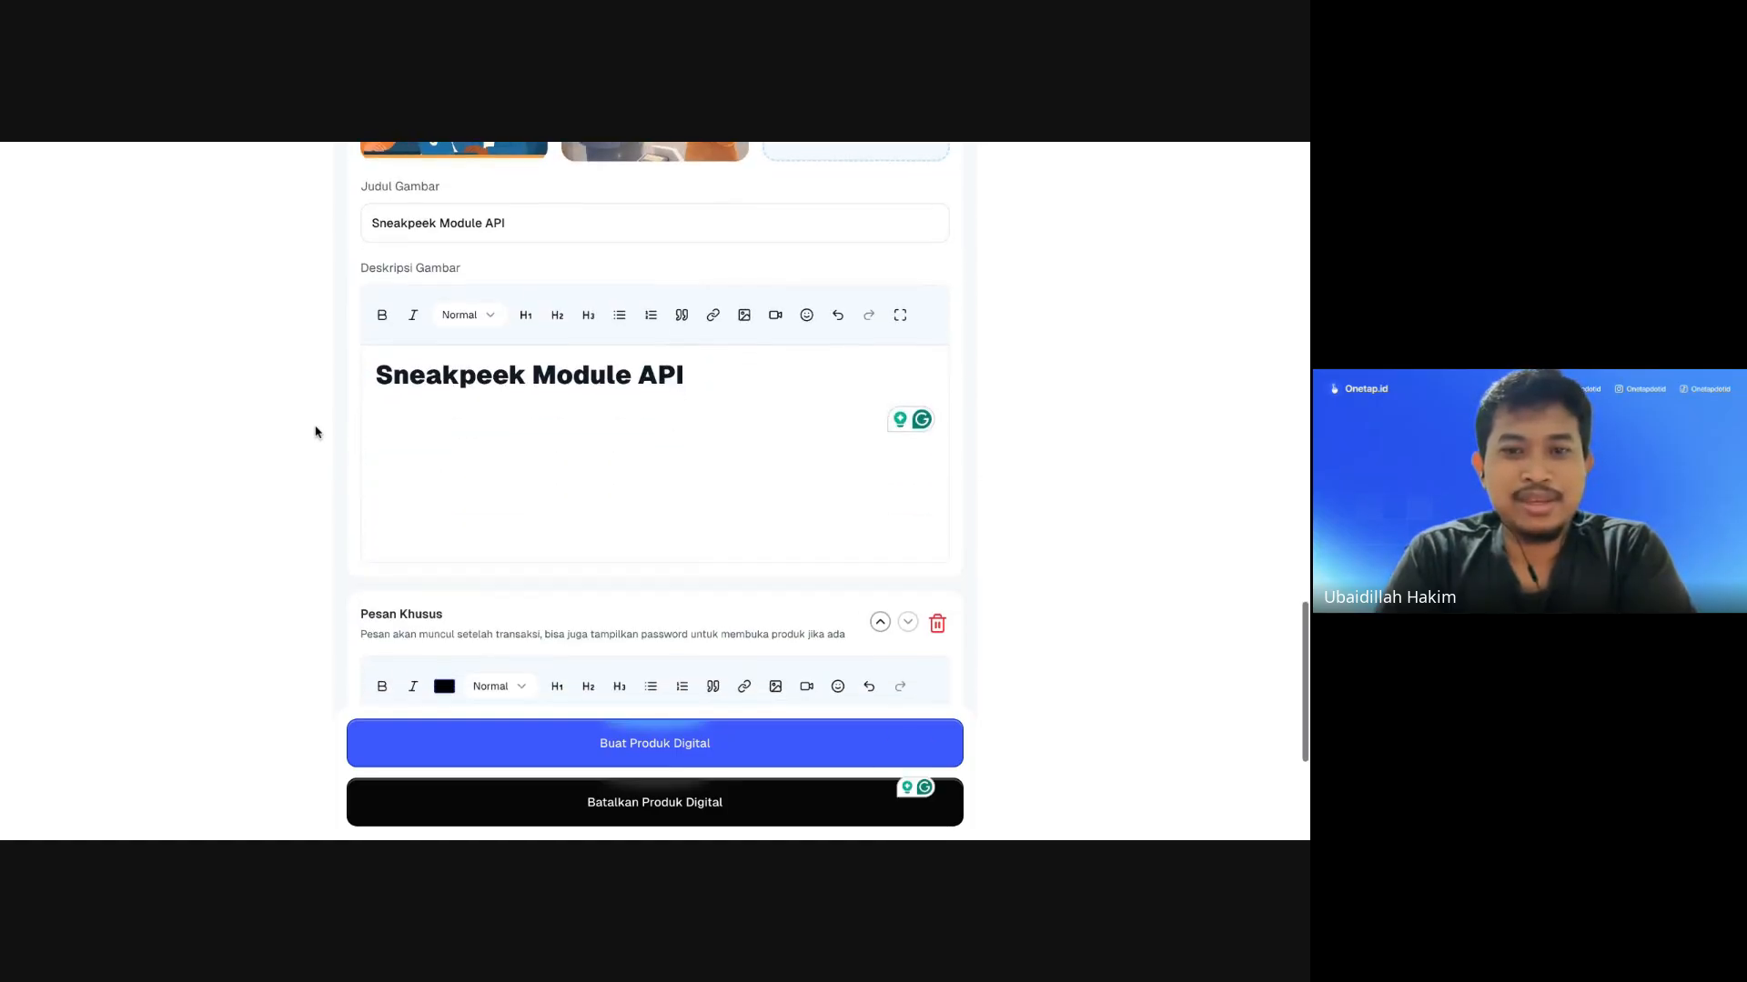
Step: Create the product with Buat Produk Digital to generate its preview
scroll(510, 483, down, 2)
scroll(713, 589, up, 3)
scroll(711, 608, down, 3)
click(700, 740)
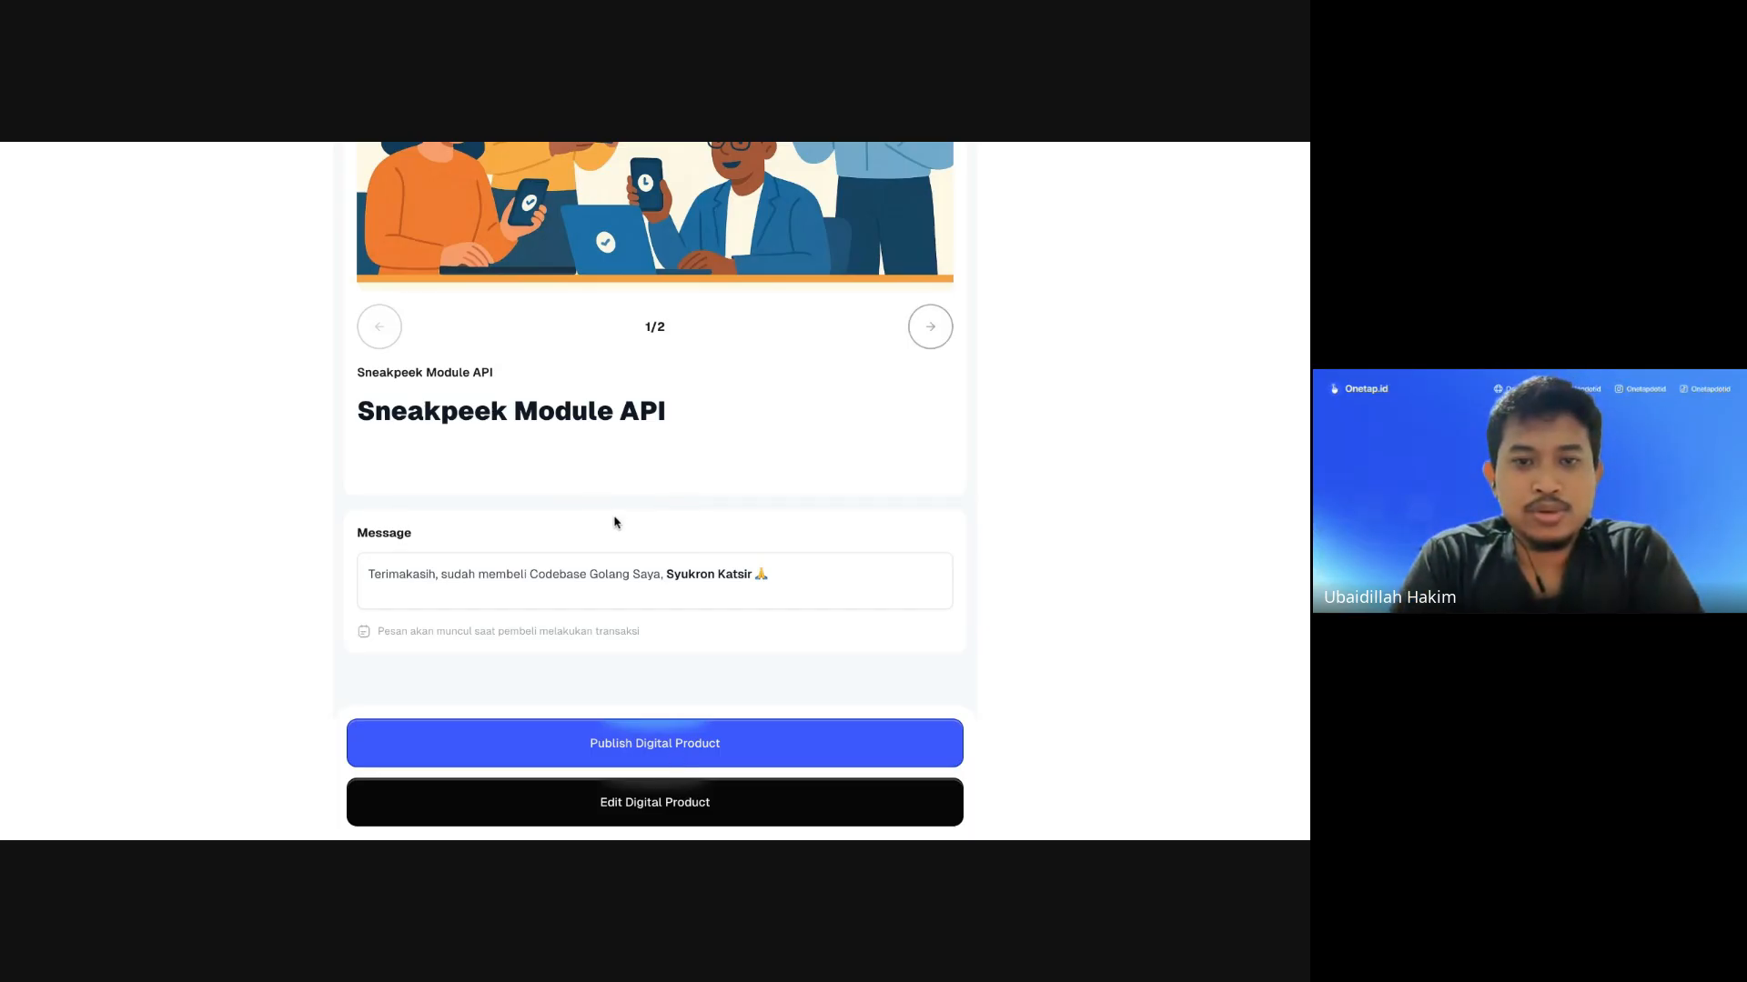
Step: Review the preview, flipping through both Sneakpeek Module API slider images and checking the thank-you note
scroll(615, 523, up, 5)
scroll(615, 522, down, 3)
scroll(655, 491, down, 3)
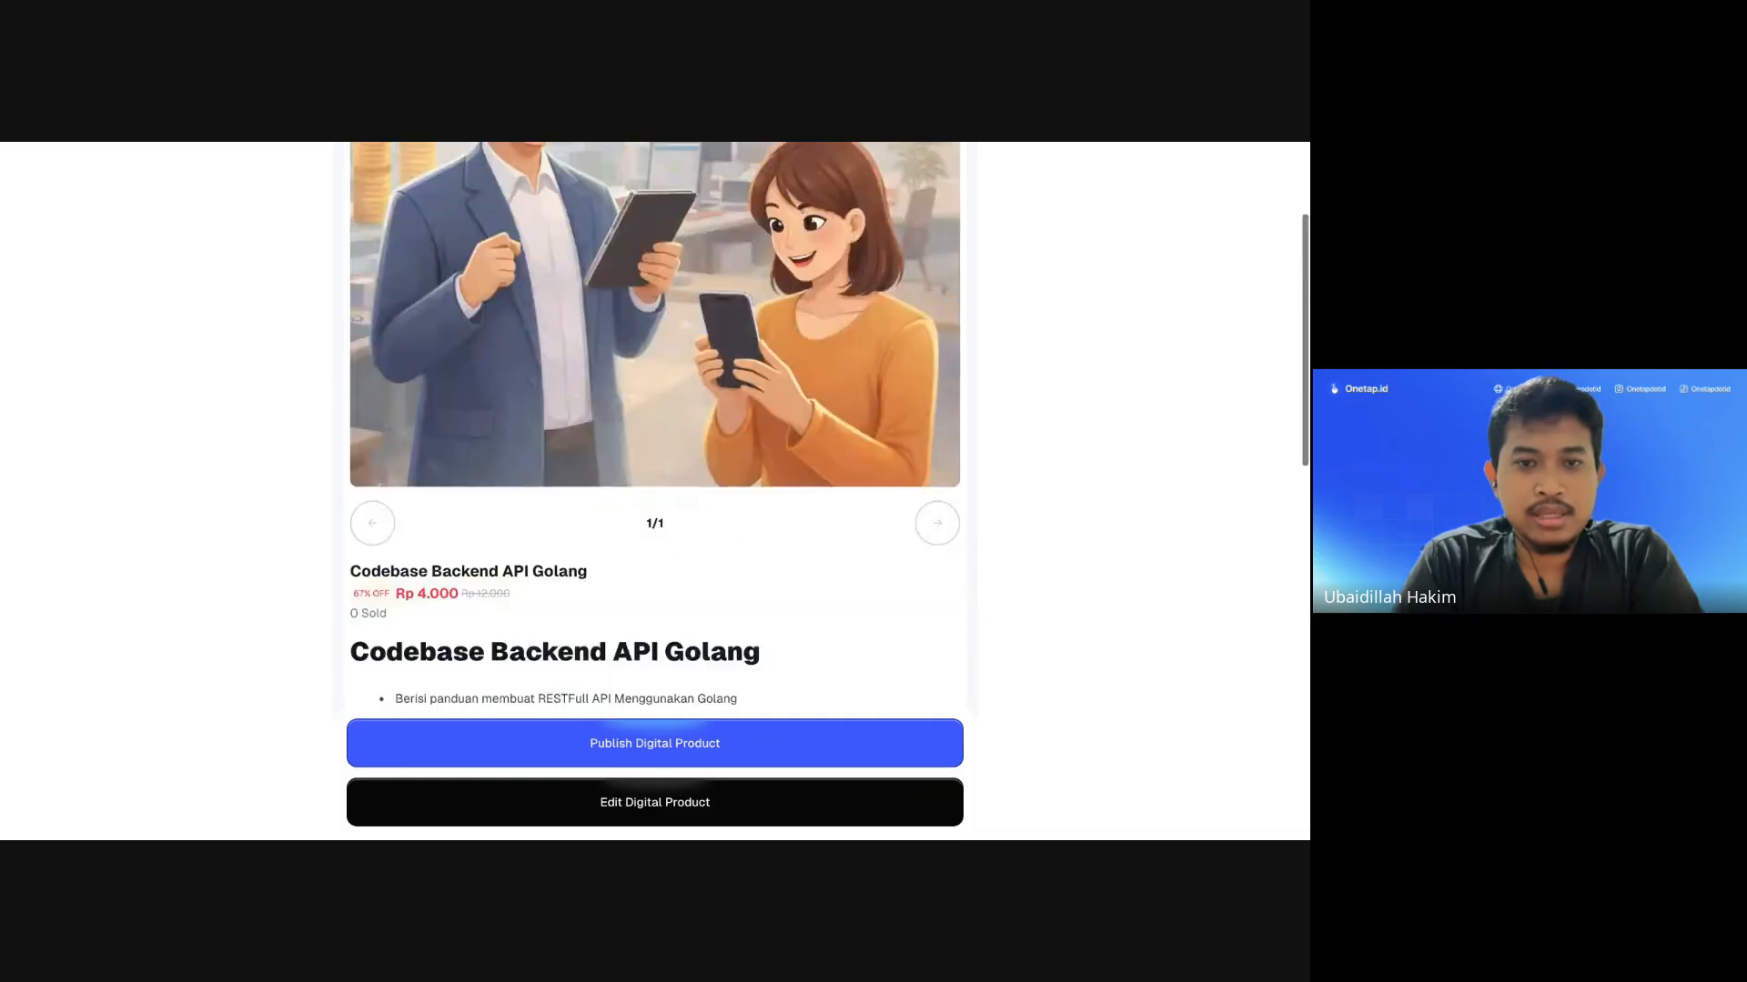
scroll(588, 369, up, 3)
scroll(579, 323, down, 1)
scroll(606, 471, down, 4)
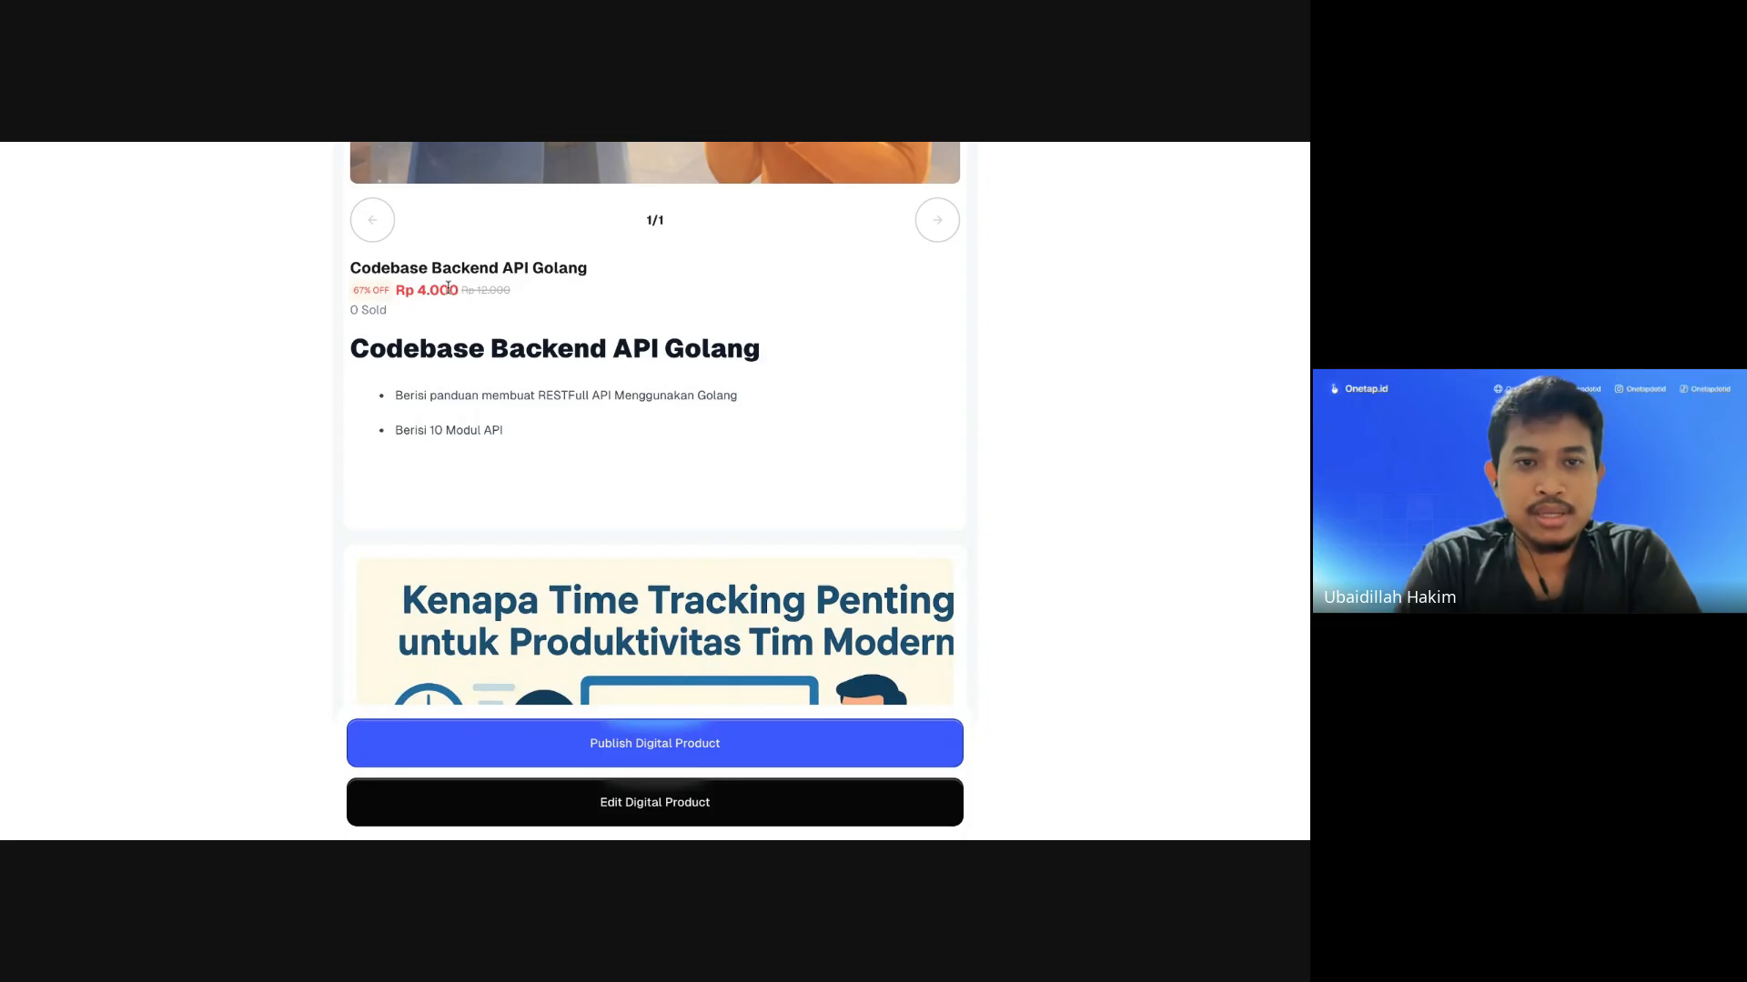
scroll(488, 293, down, 1)
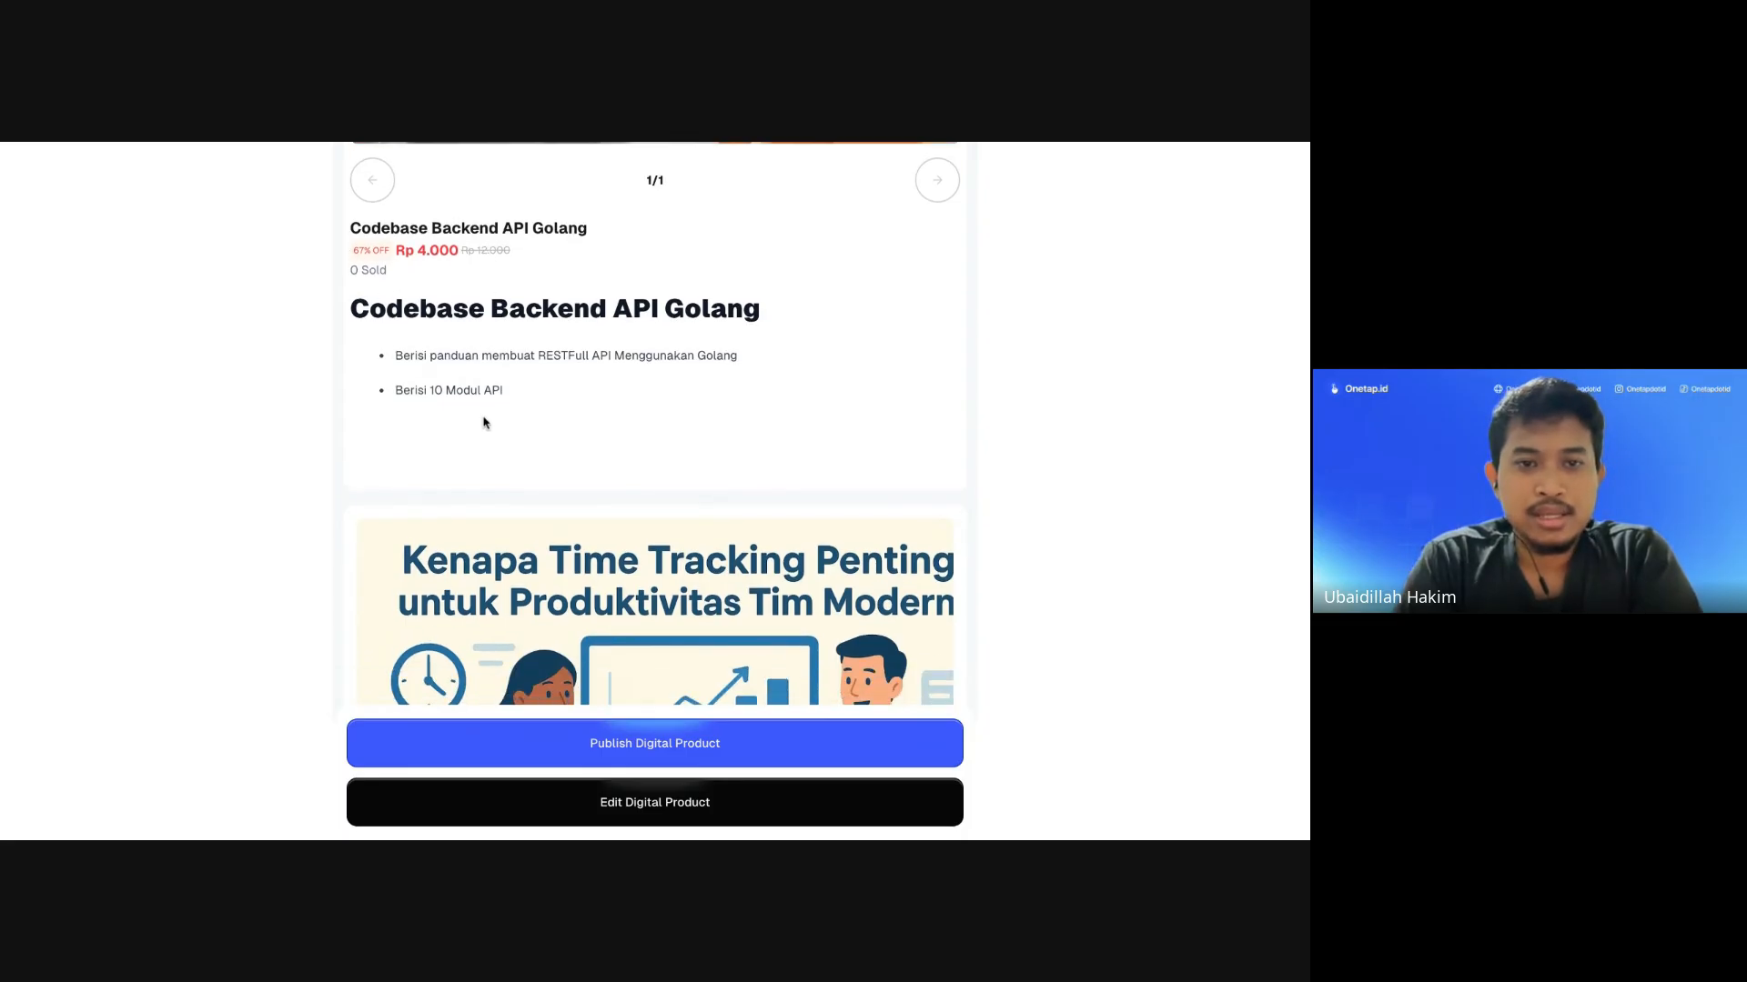
scroll(466, 393, down, 5)
click(930, 629)
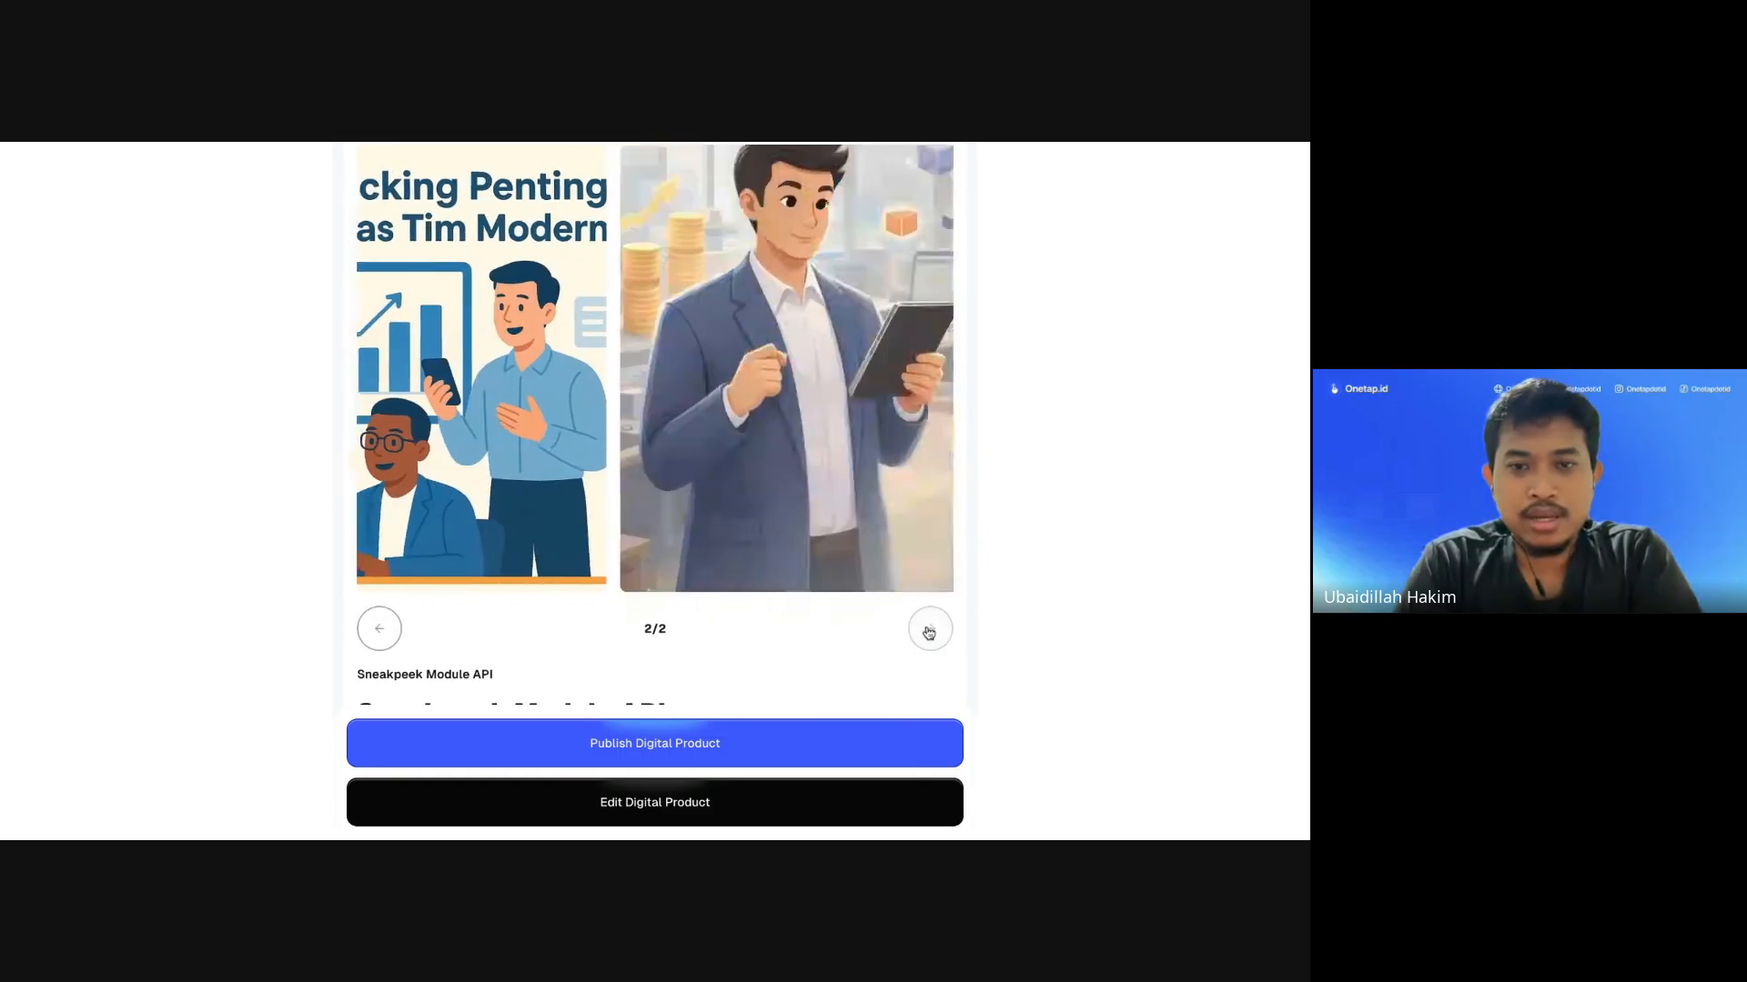
click(378, 629)
scroll(499, 474, down, 3)
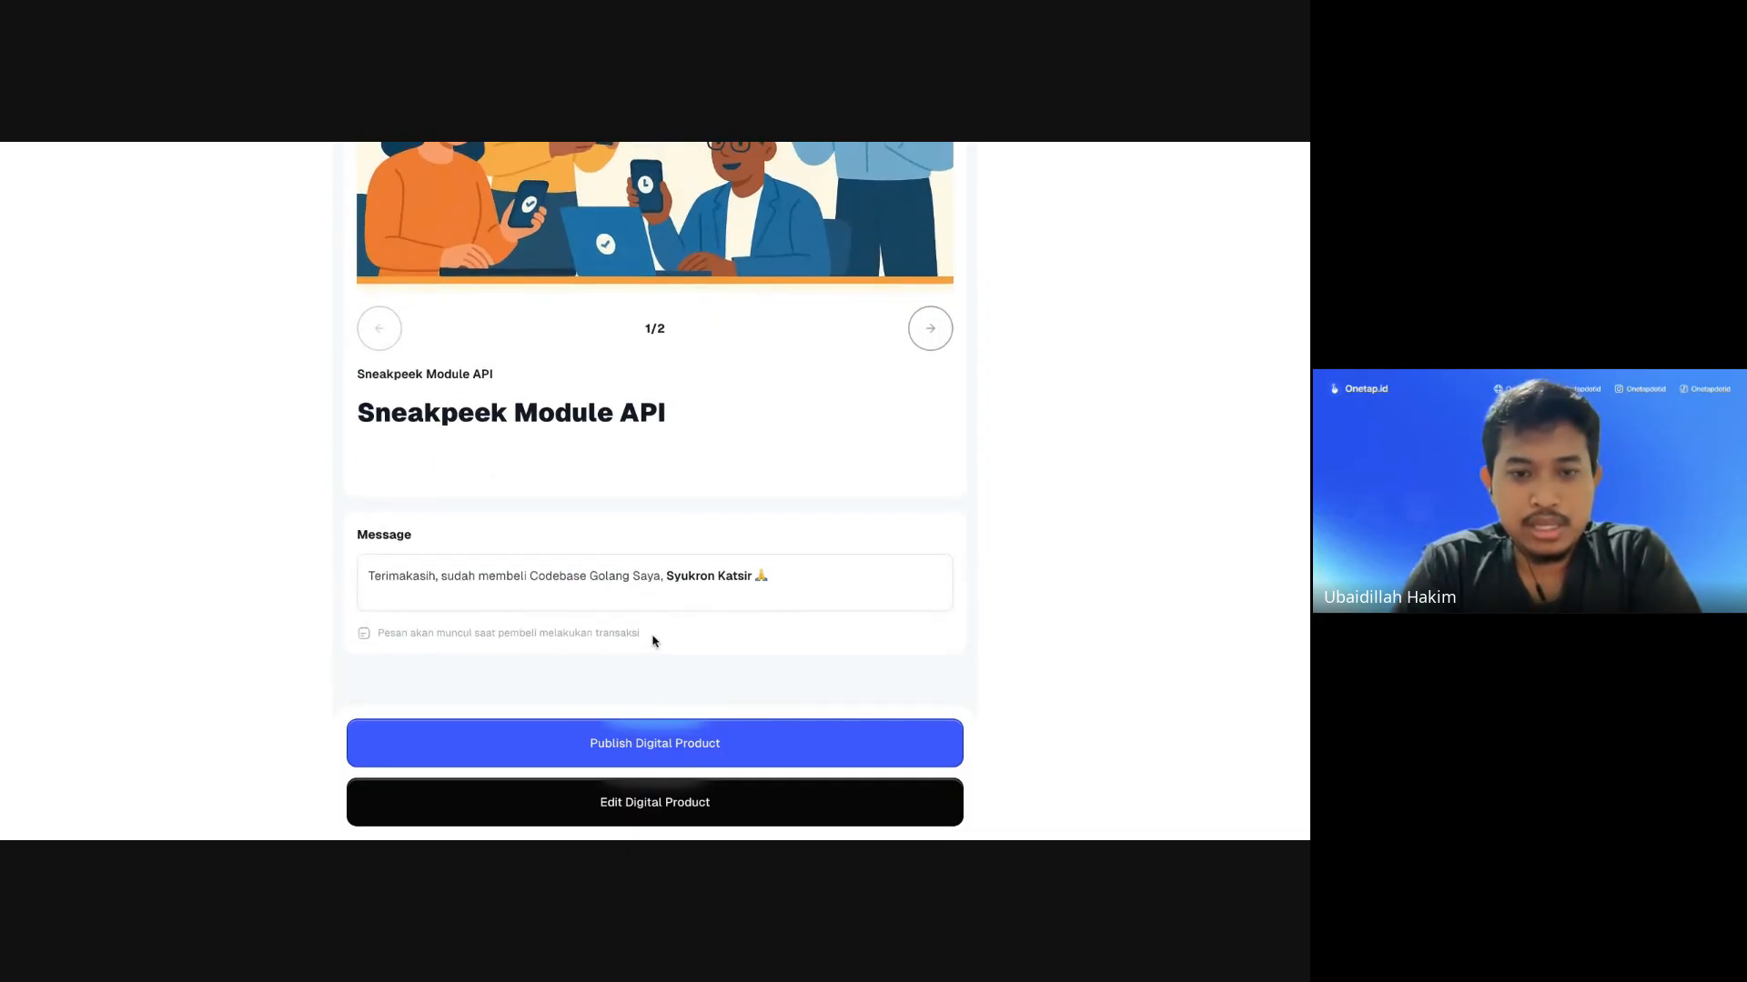
drag(652, 641, 497, 633)
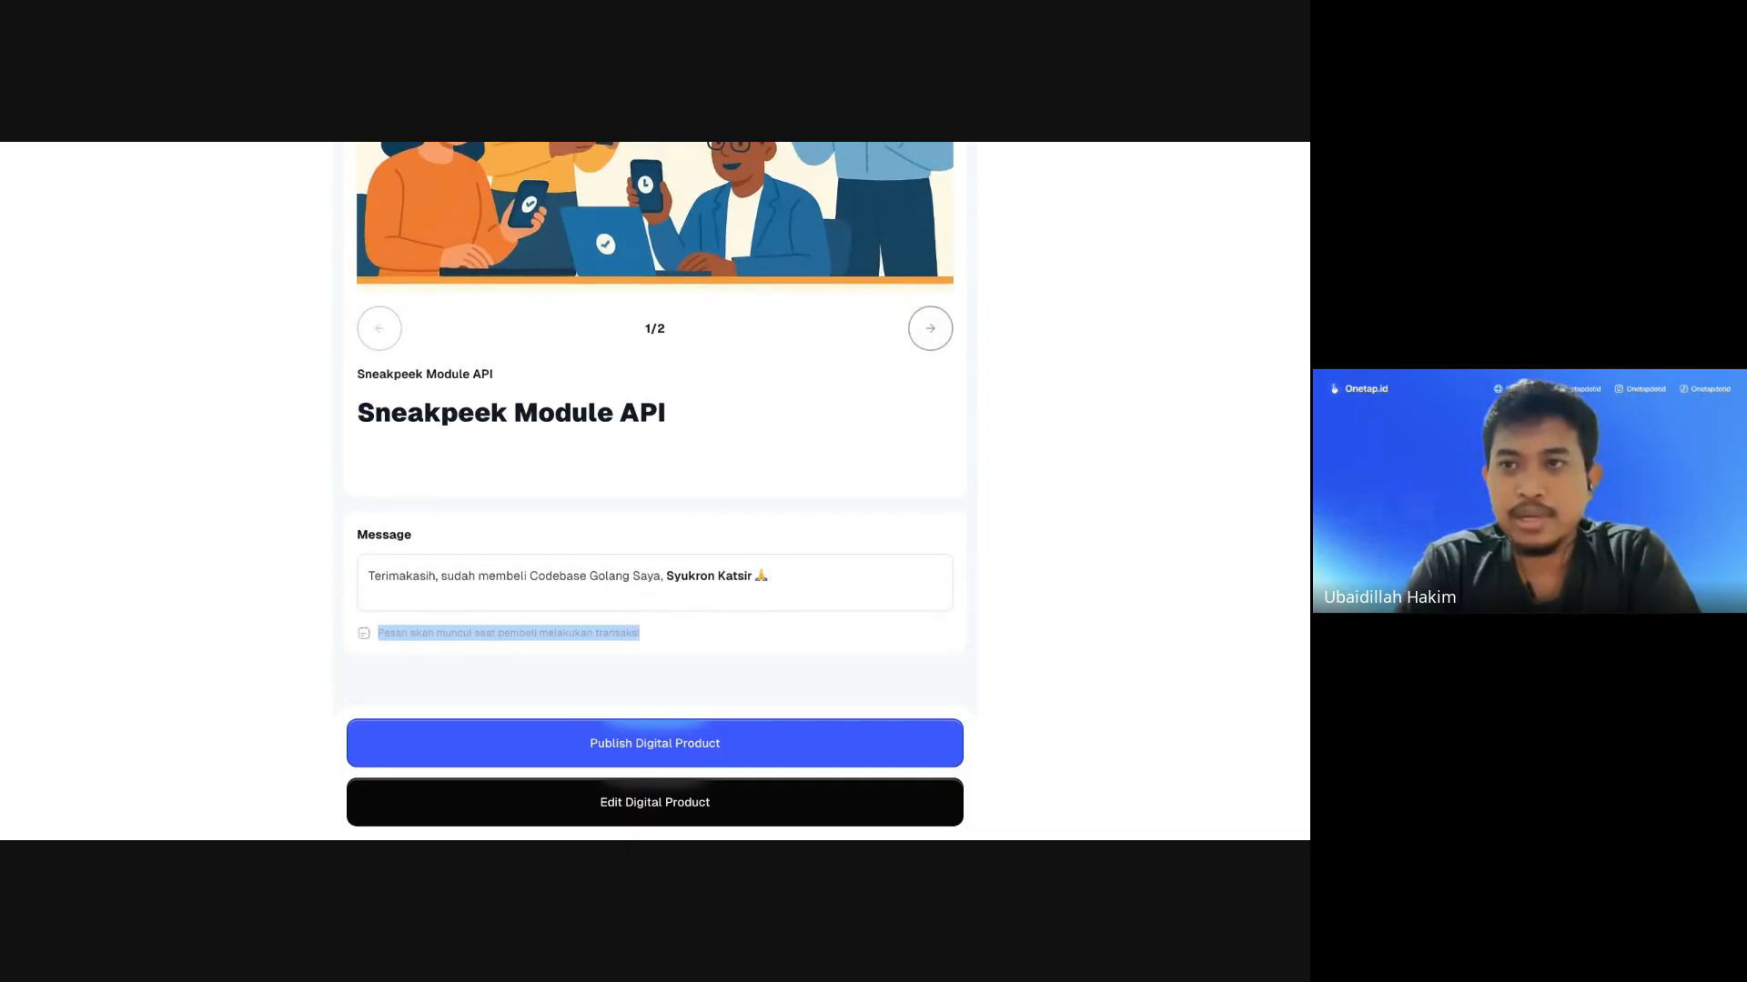
scroll(666, 368, up, 4)
scroll(737, 549, down, 4)
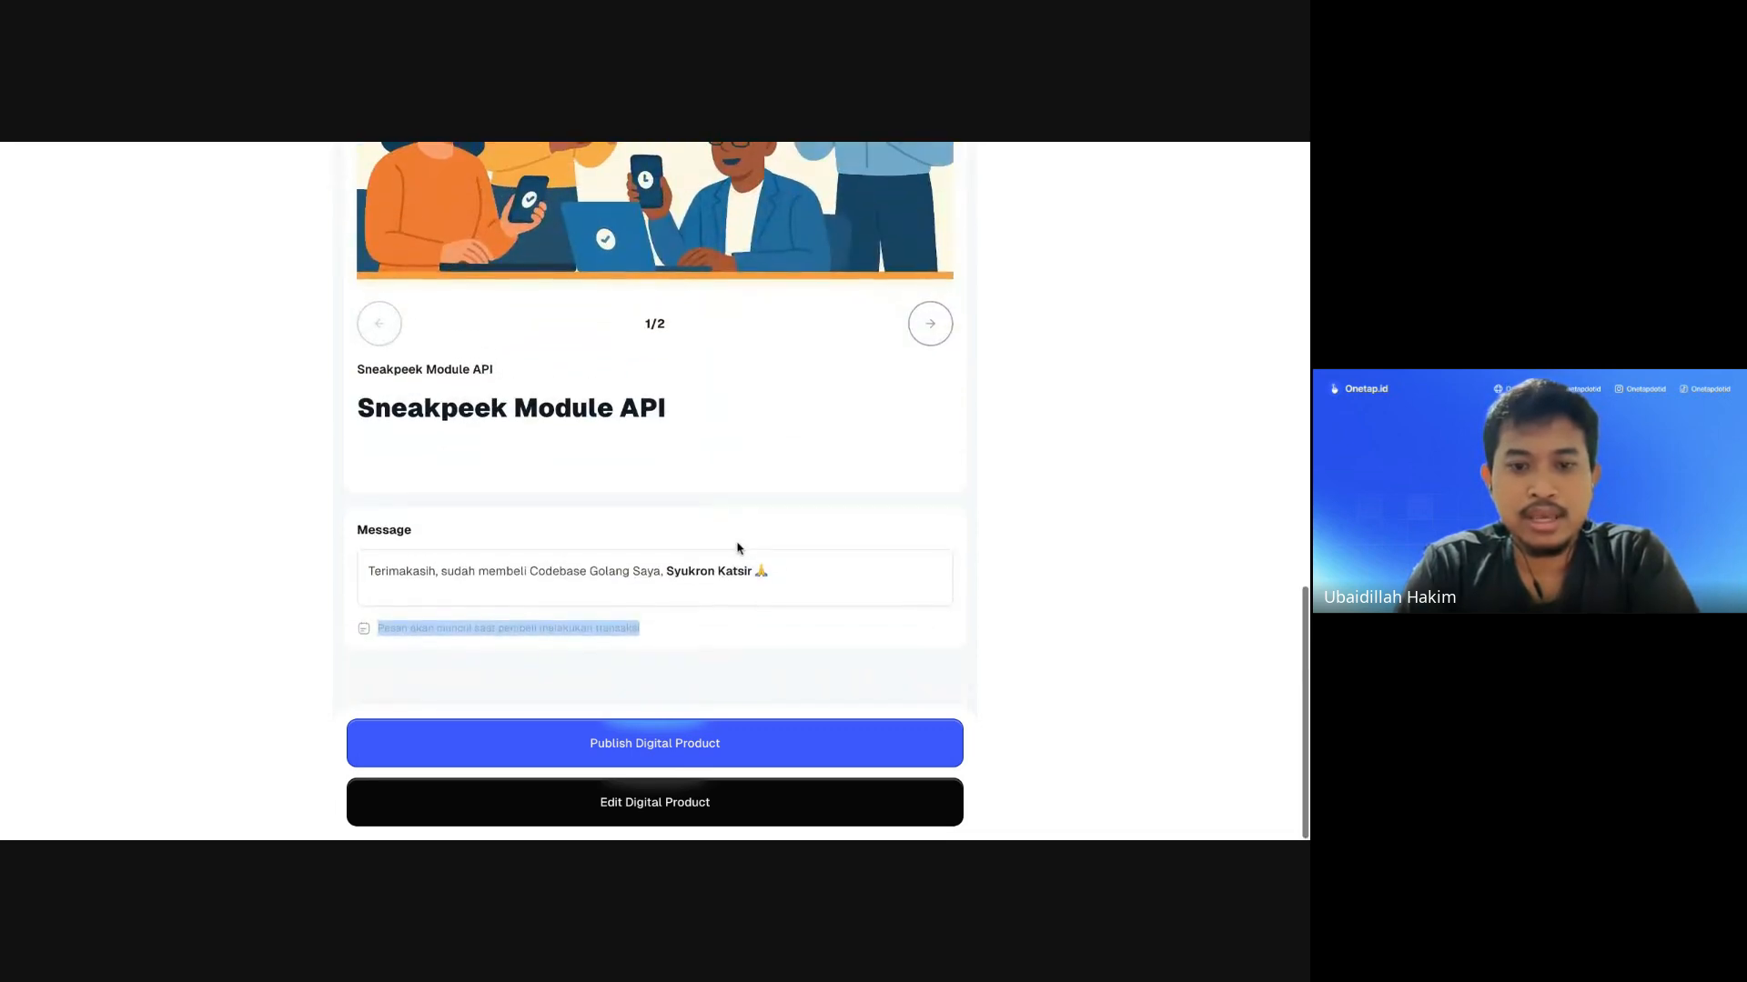
Step: Publish the Codebase Backend API Golang product and go to the dashboard
click(653, 760)
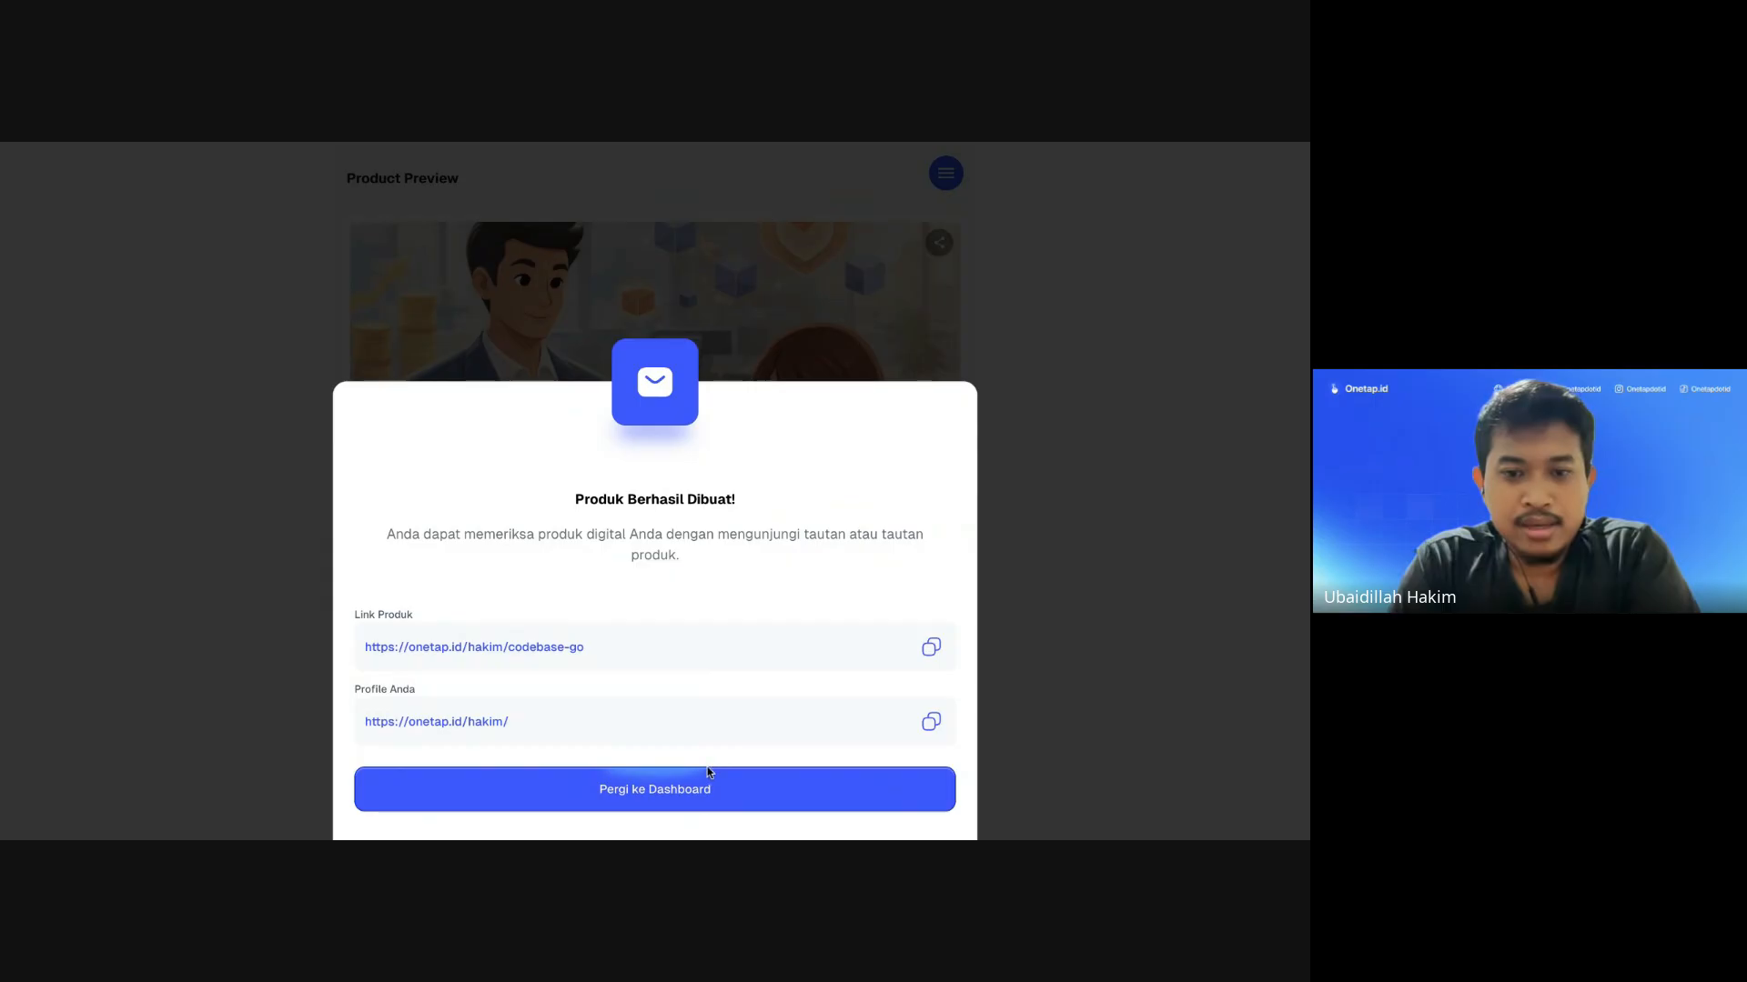
click(698, 803)
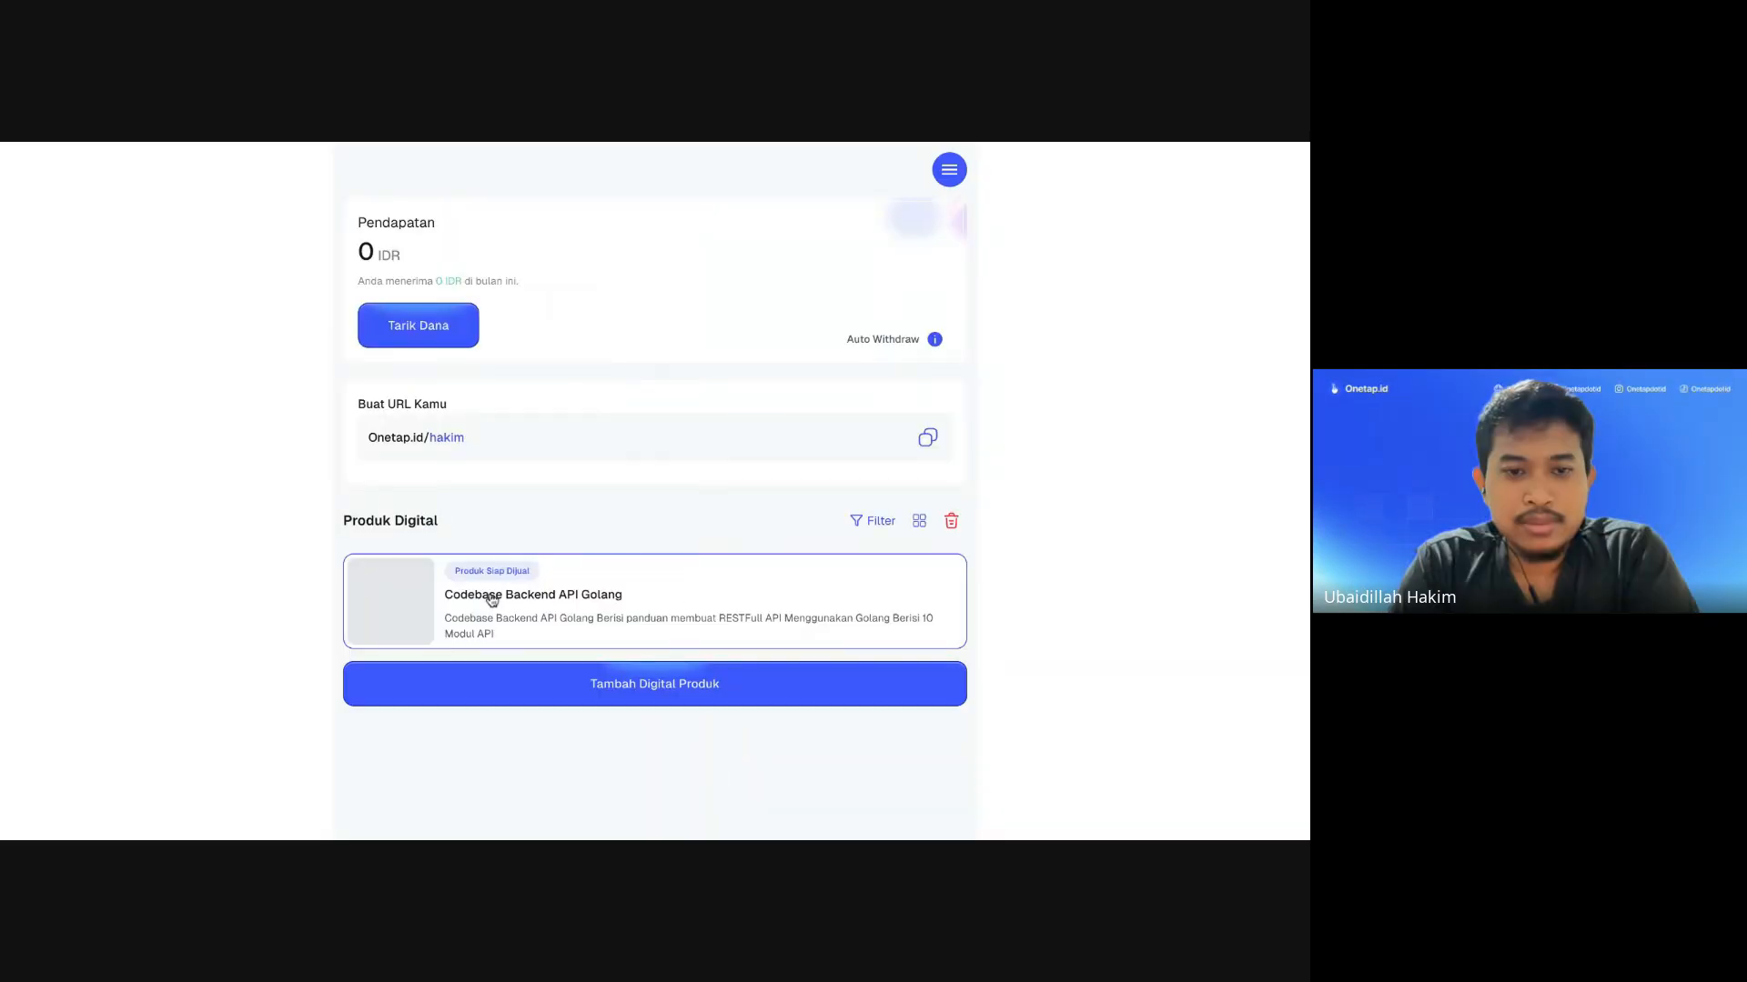